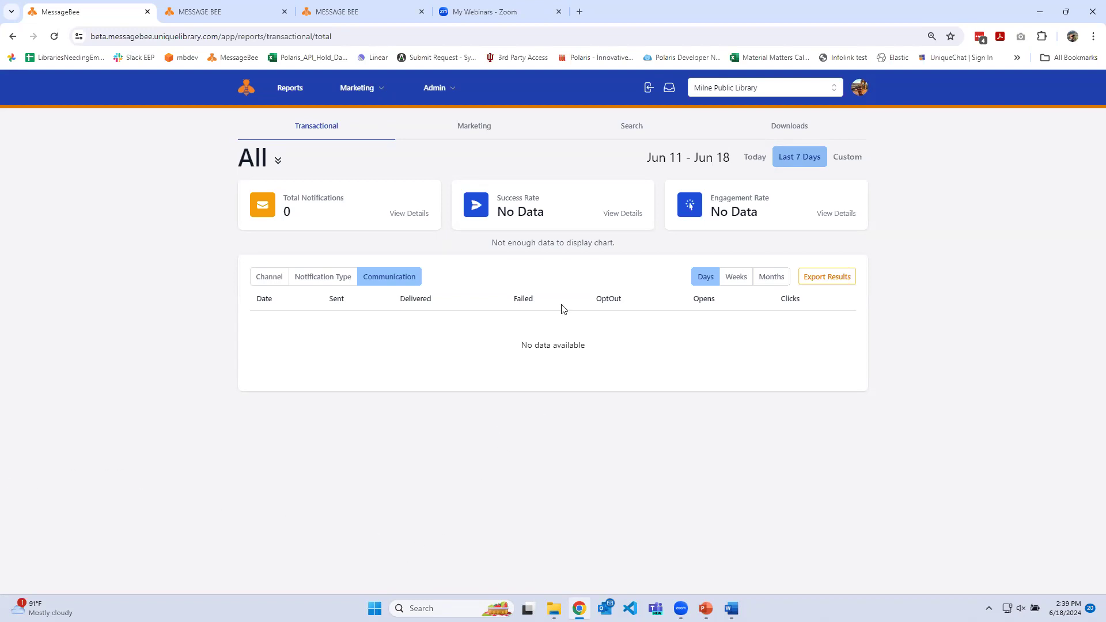
Open the marketing campaigns, look over the email templates, and return to the campaign list
{"action": "left_click", "coordinate": [380, 88]}
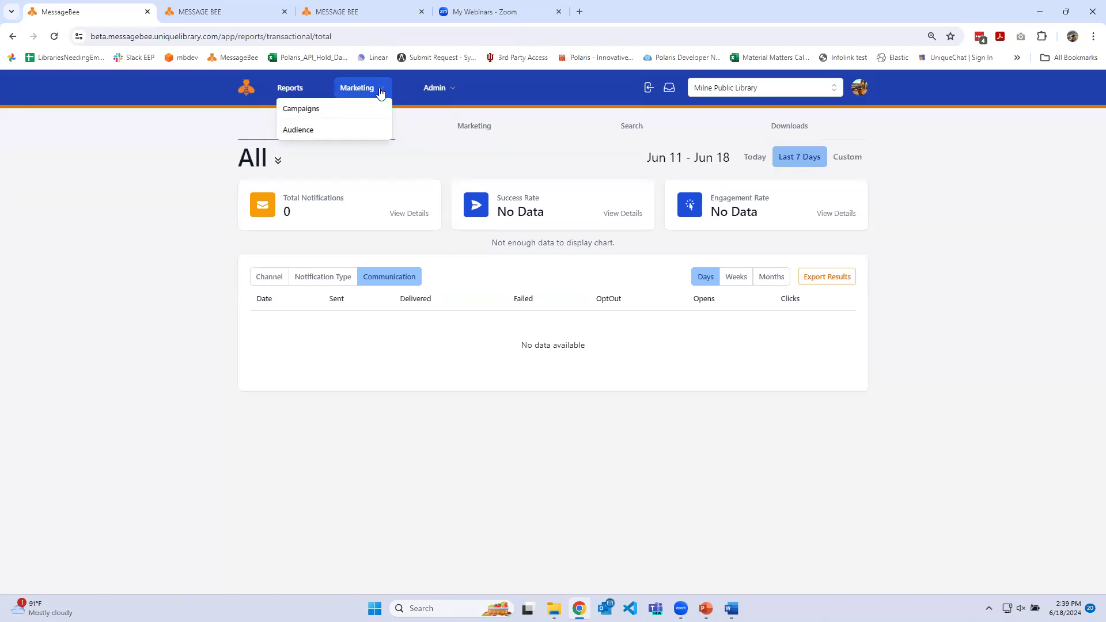
{"action": "left_click", "coordinate": [346, 111]}
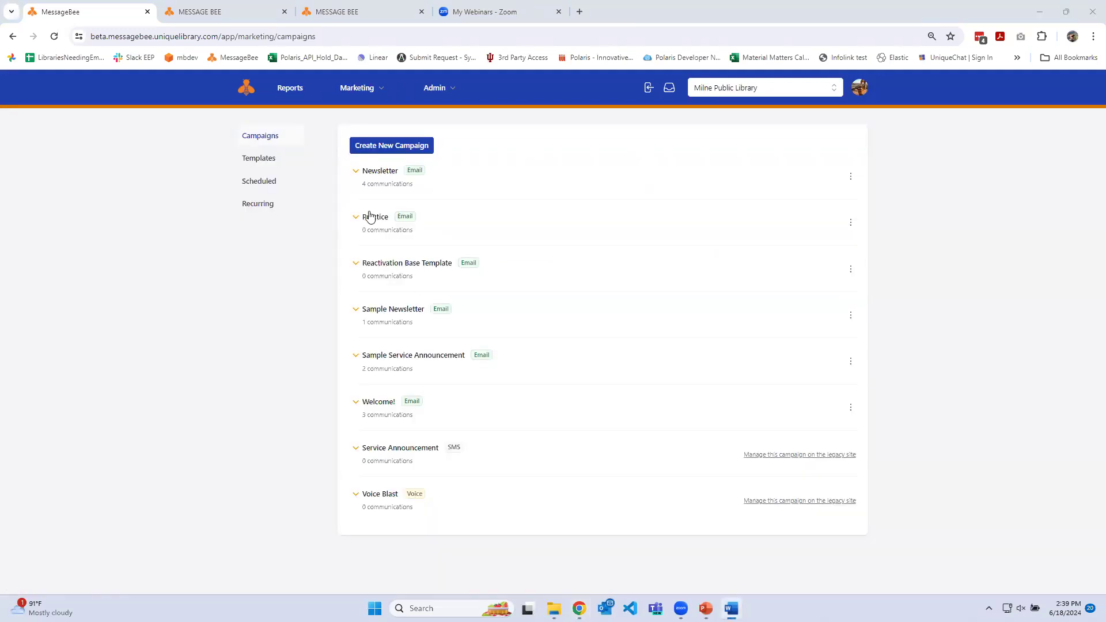
{"action": "left_click", "coordinate": [258, 159]}
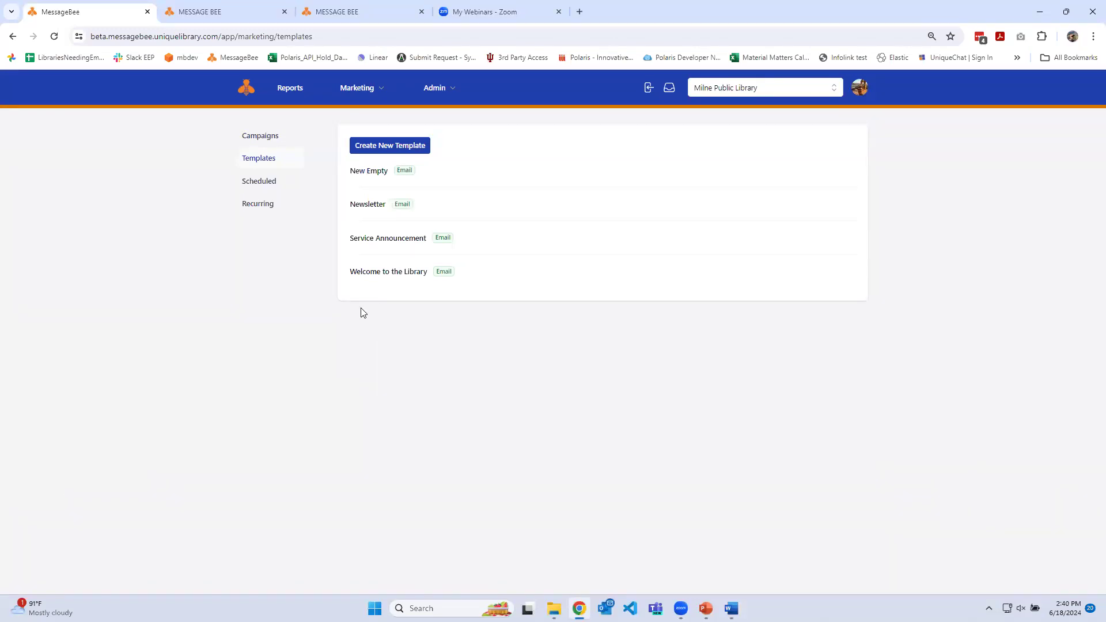
{"action": "left_click", "coordinate": [261, 139]}
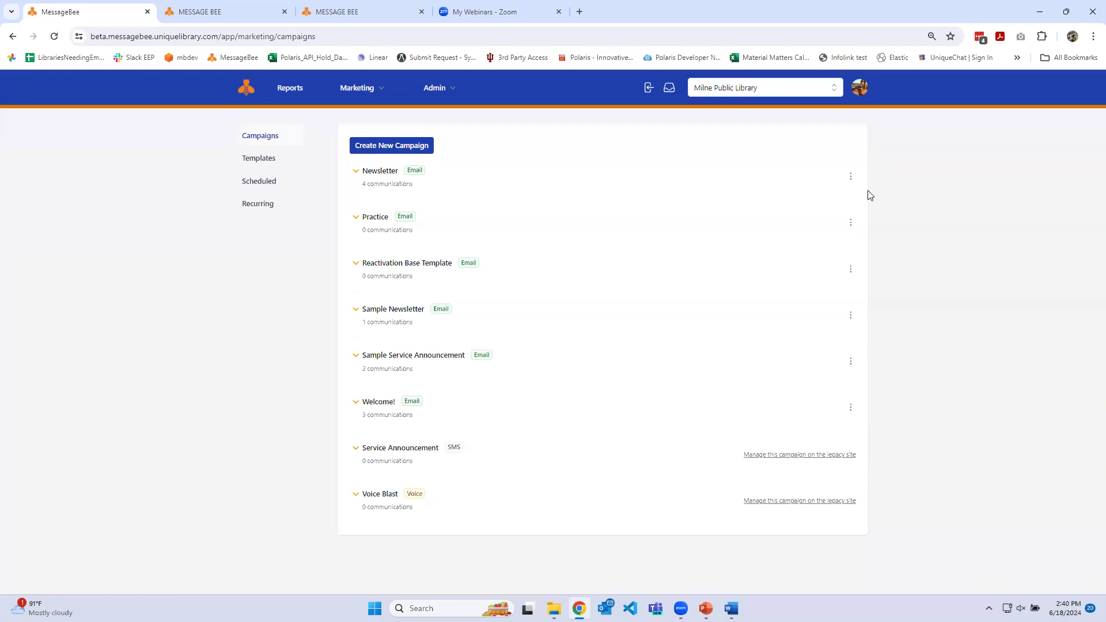
Review the sender details of the Newsletter campaign and close them without saving
{"action": "left_click", "coordinate": [850, 176]}
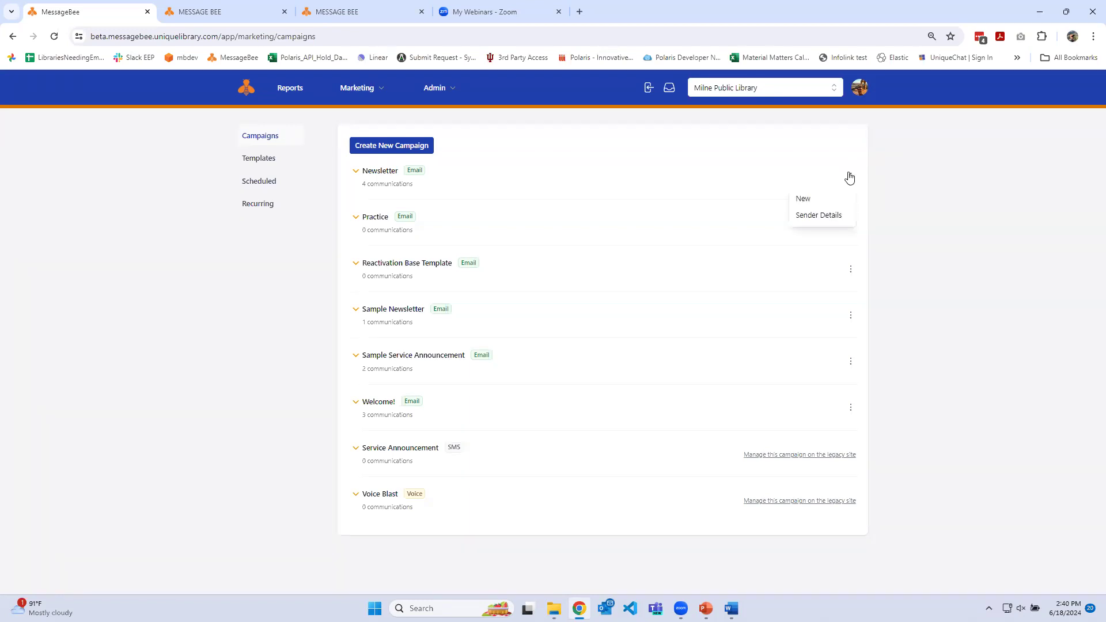
{"action": "left_click", "coordinate": [820, 215]}
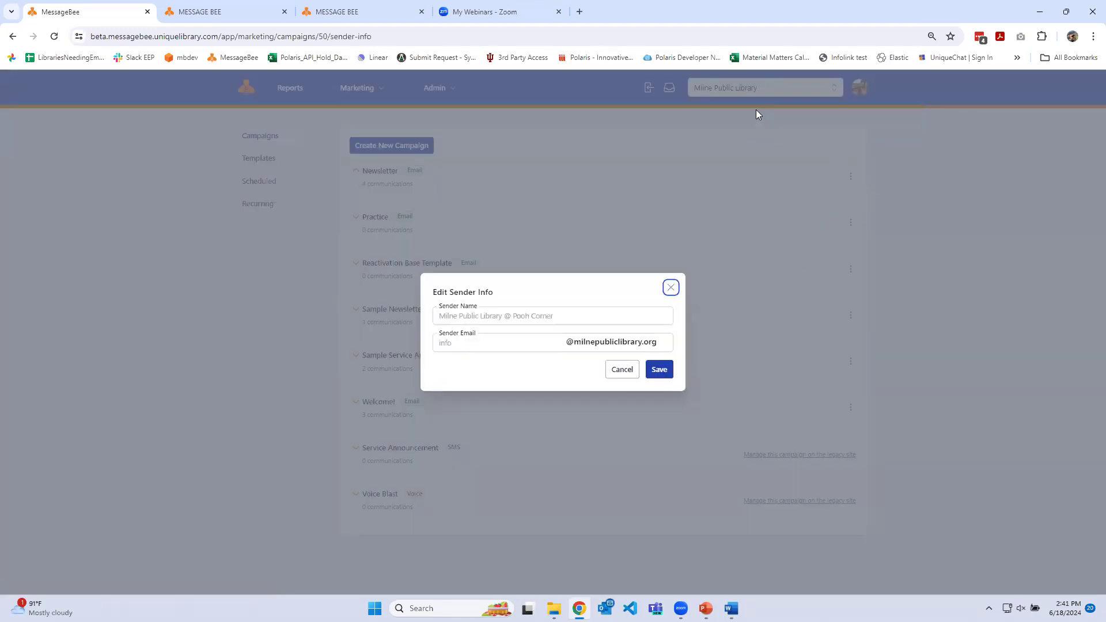
{"action": "left_click", "coordinate": [553, 314]}
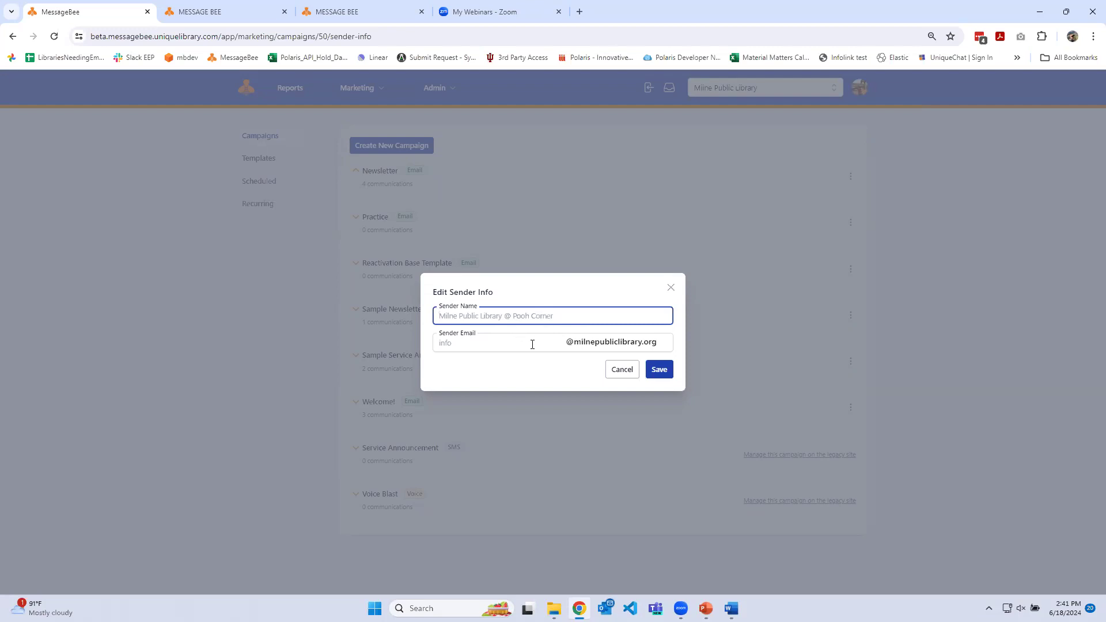
{"action": "left_click", "coordinate": [627, 376]}
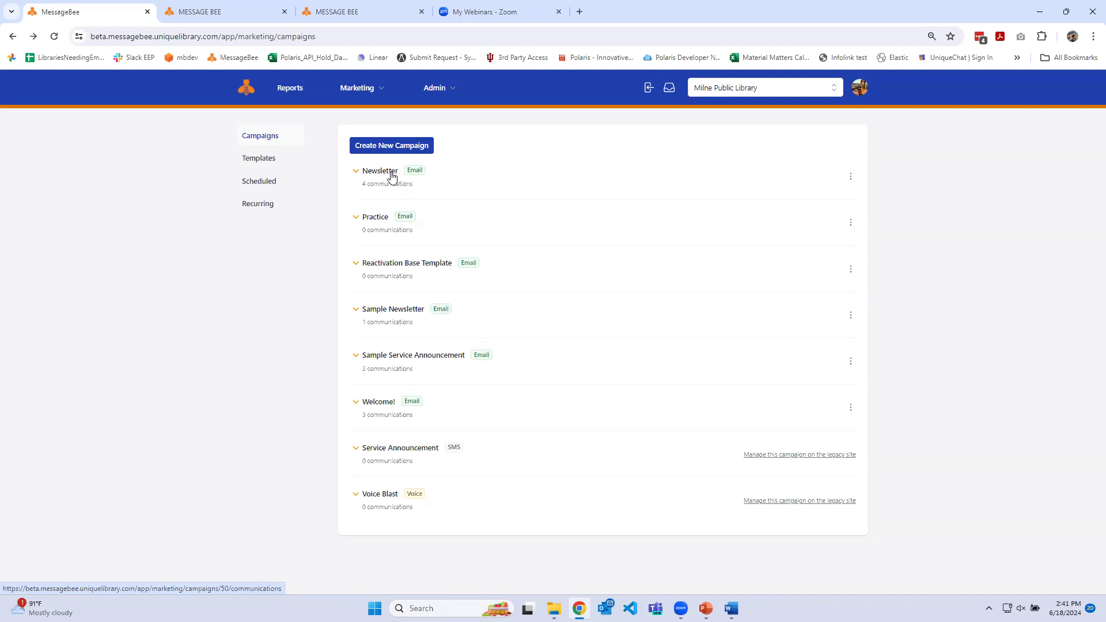
{"action": "key", "text": "alt+Tab"}
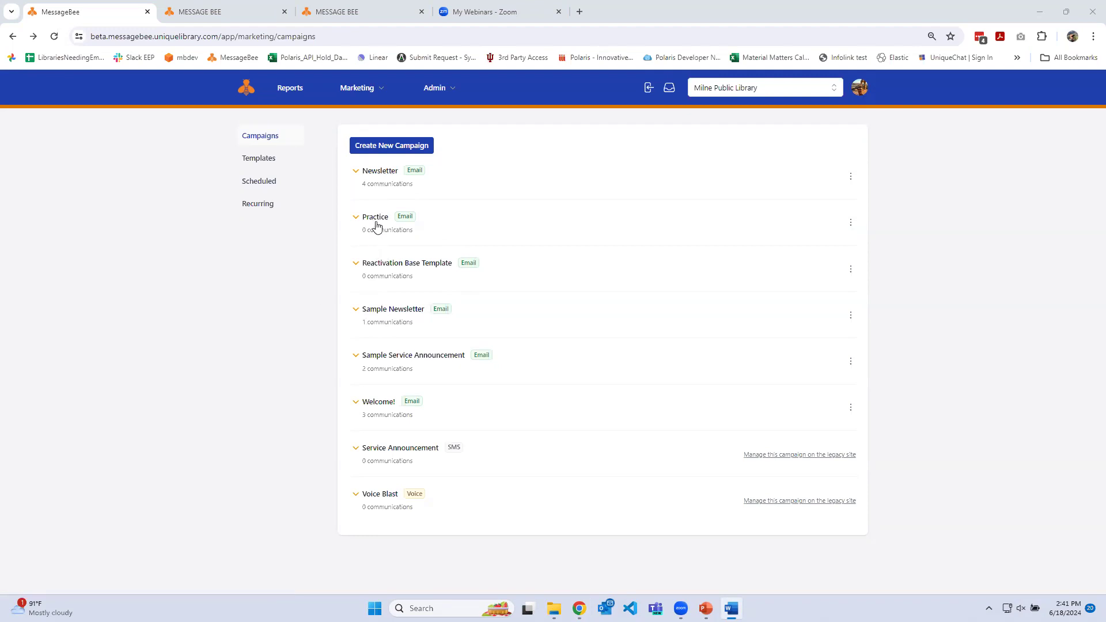
{"action": "left_click", "coordinate": [358, 180]}
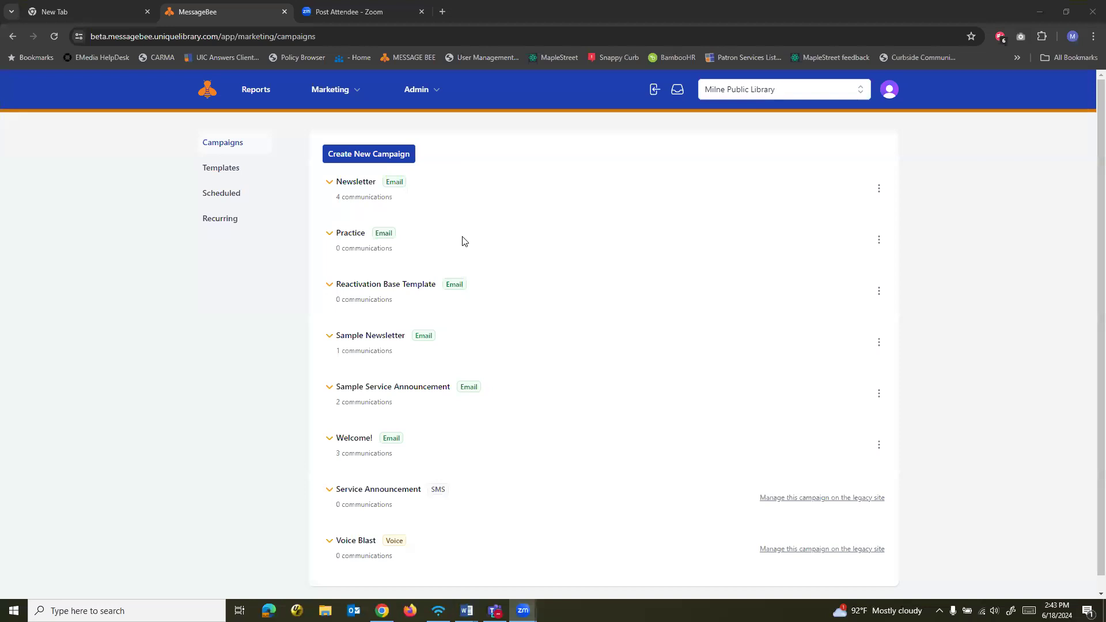
{"action": "left_click", "coordinate": [375, 156]}
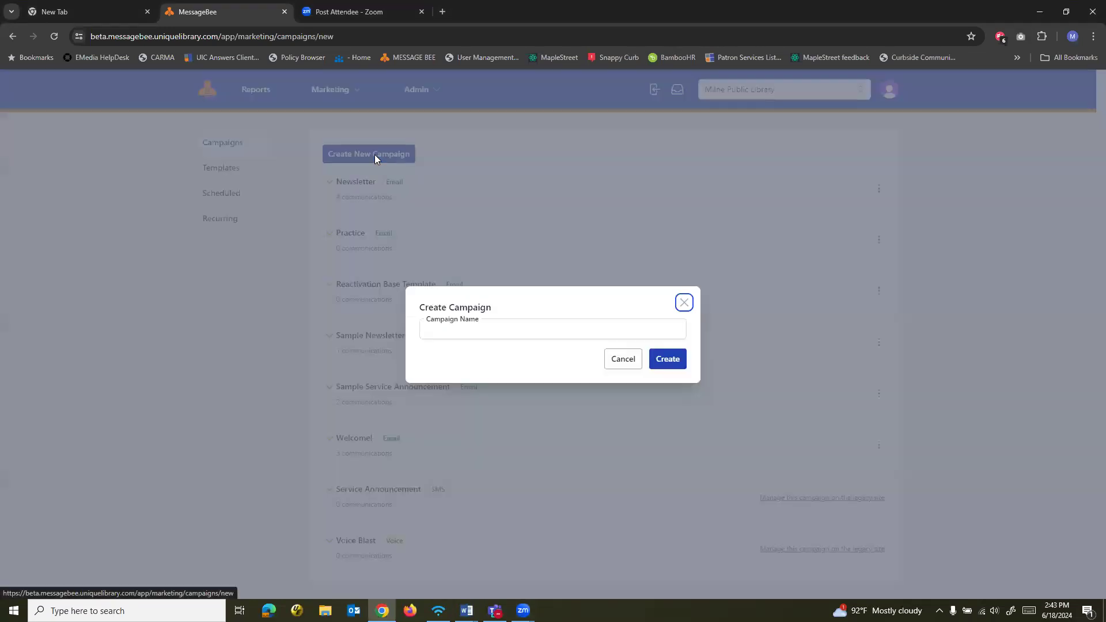
{"action": "left_click", "coordinate": [486, 331]}
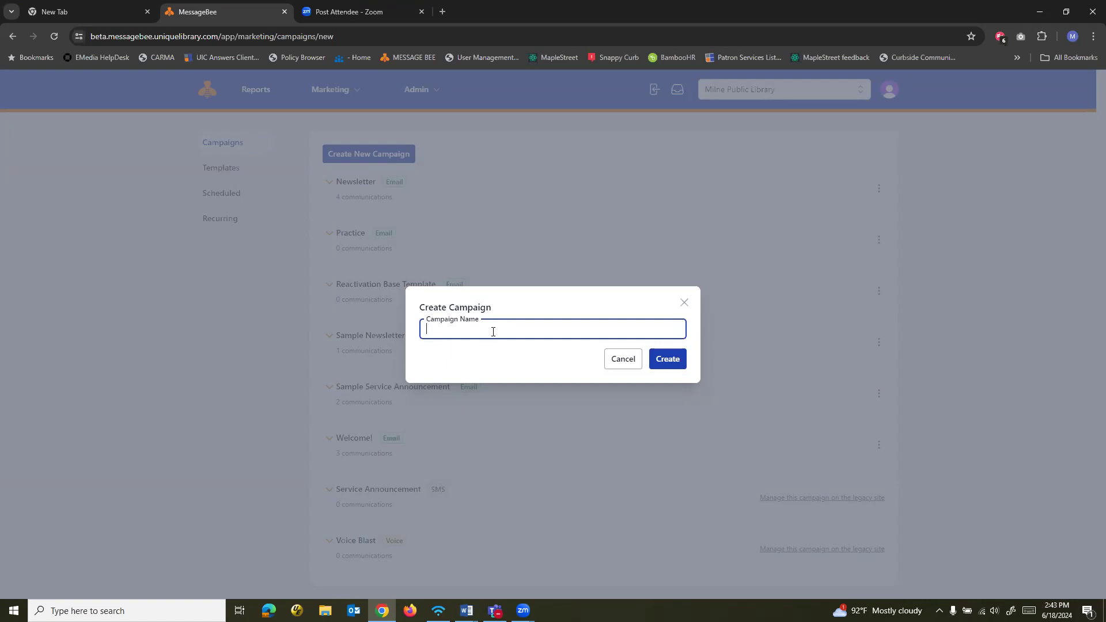
{"action": "left_click", "coordinate": [622, 359]}
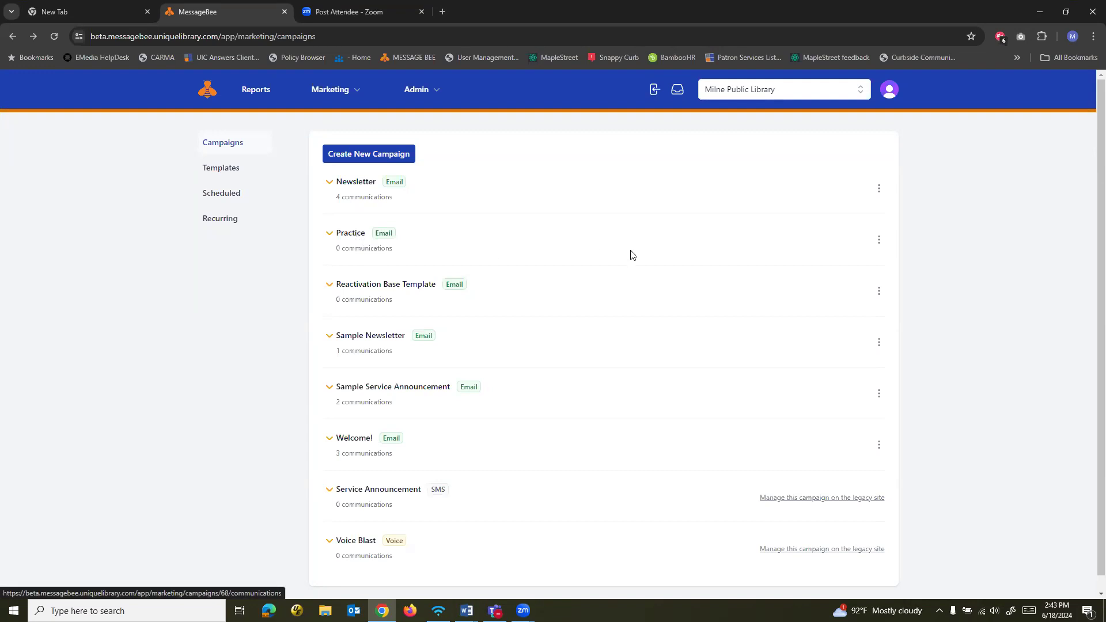
Start a new communication in the Practice campaign and browse the available base templates
{"action": "left_click", "coordinate": [878, 246]}
{"action": "left_click", "coordinate": [862, 268]}
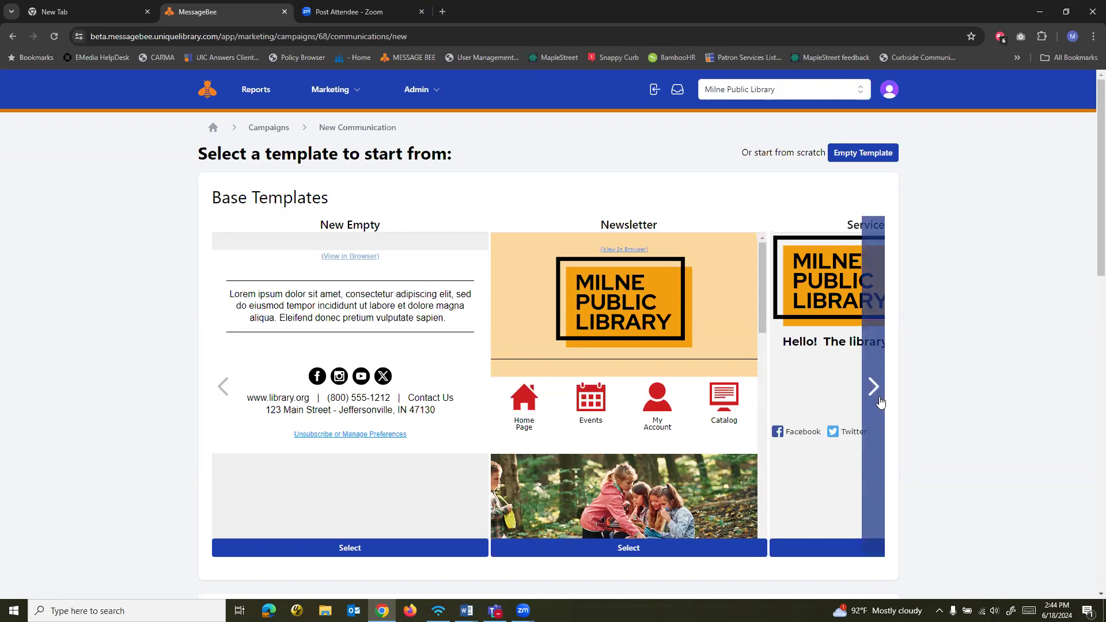
{"action": "left_click", "coordinate": [872, 387]}
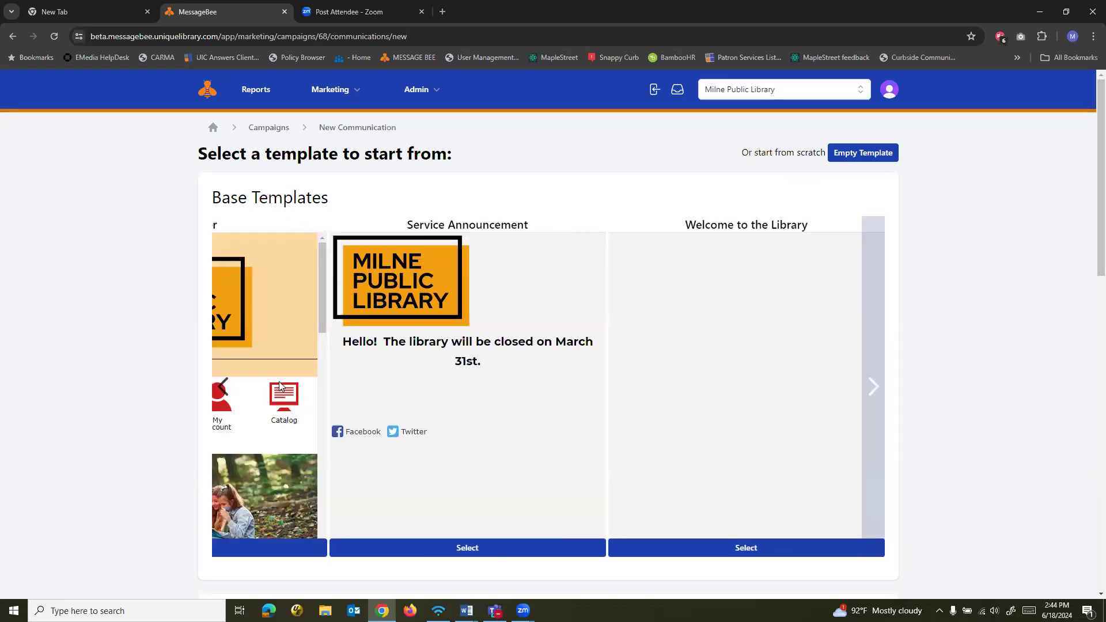
{"action": "left_click", "coordinate": [222, 387]}
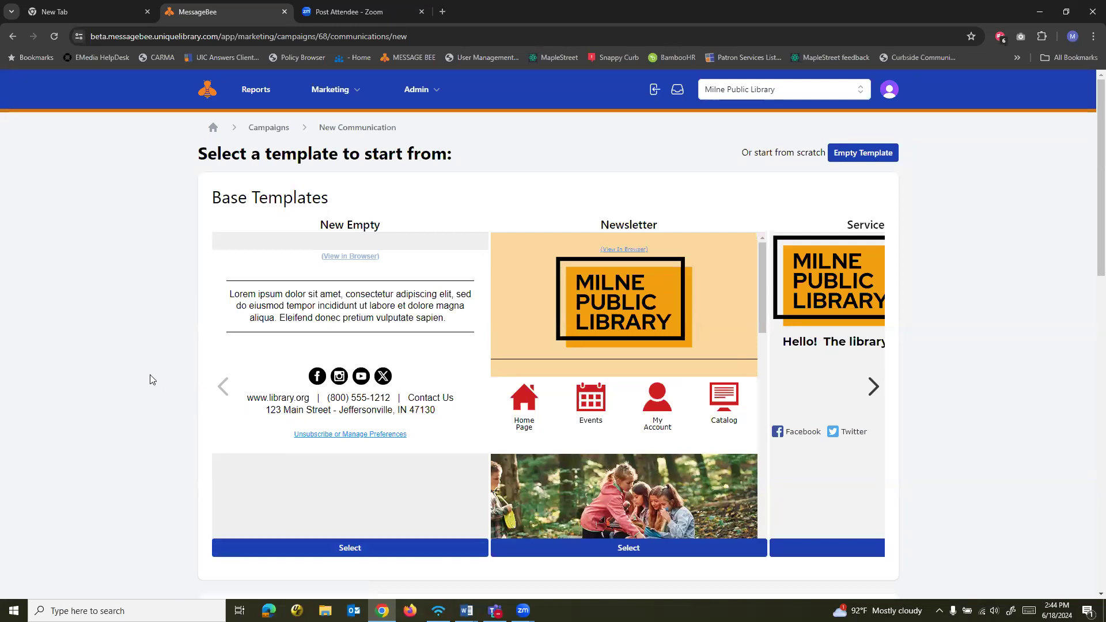
Examine the existing communications offered as starting points, their campaign filter options, and the global templates
{"action": "scroll", "coordinate": [146, 377], "scroll_direction": "down", "scroll_amount": 6}
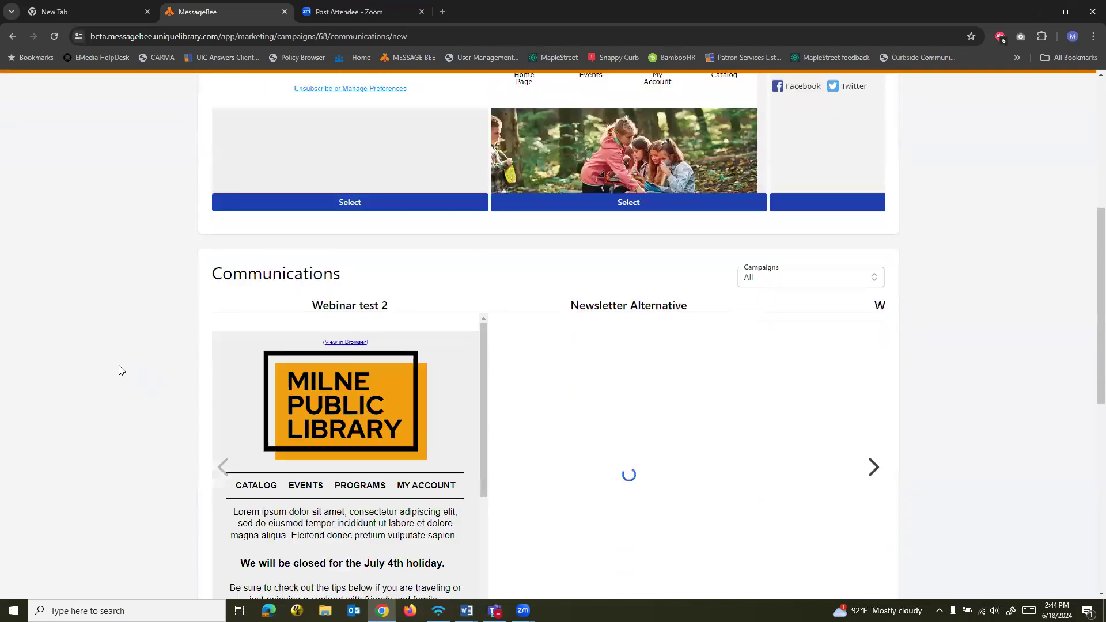
{"action": "scroll", "coordinate": [121, 369], "scroll_direction": "down", "scroll_amount": 2}
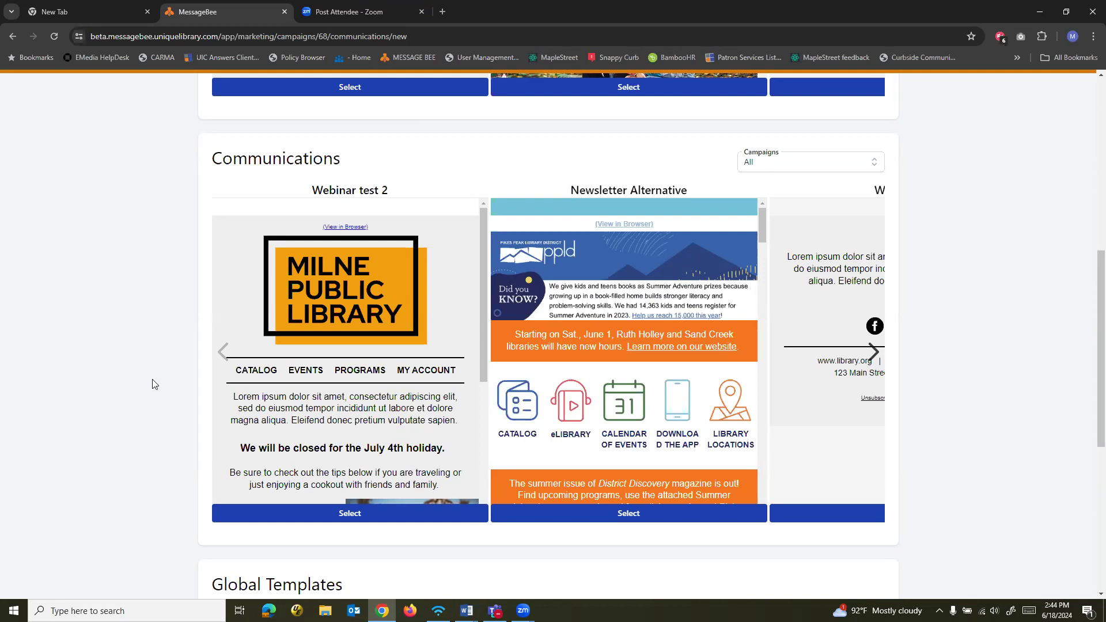
{"action": "left_click", "coordinate": [876, 368]}
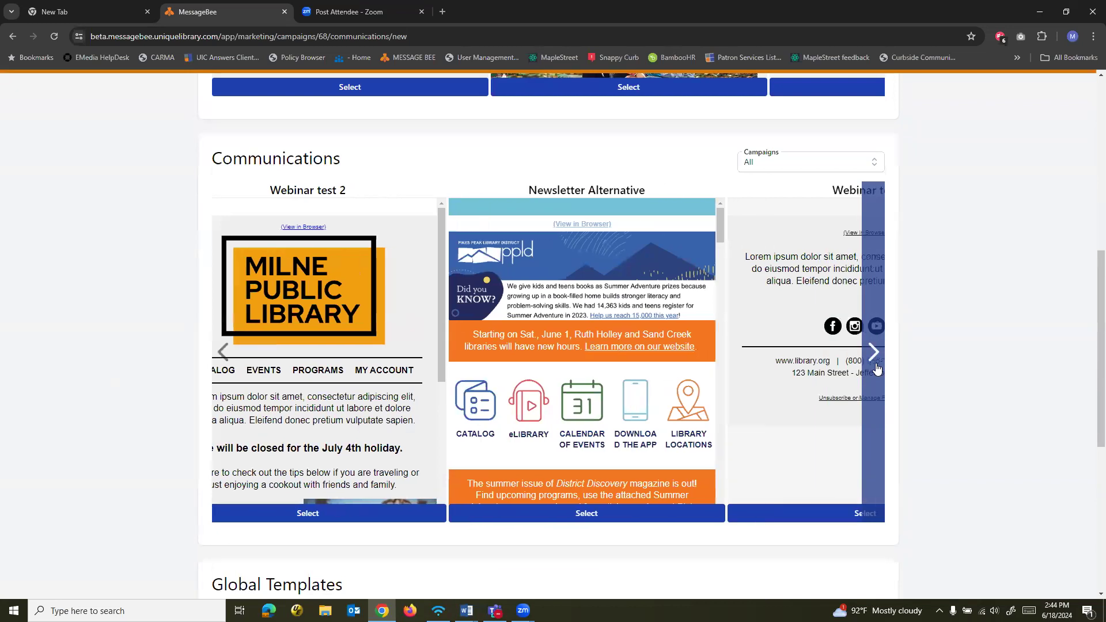
{"action": "left_click", "coordinate": [876, 368]}
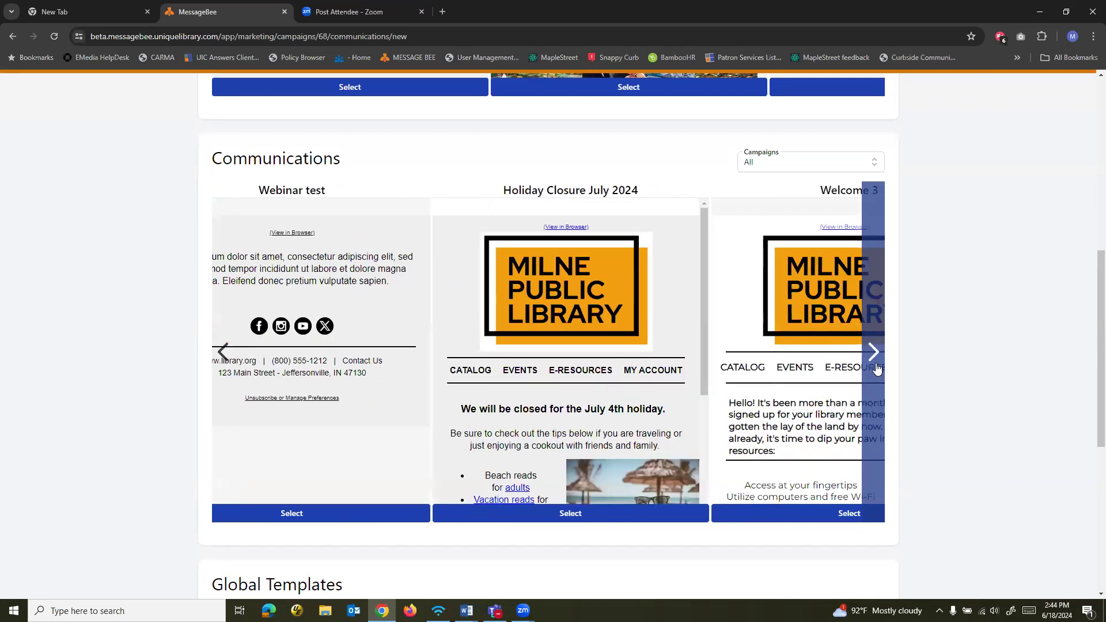
{"action": "left_click", "coordinate": [225, 358]}
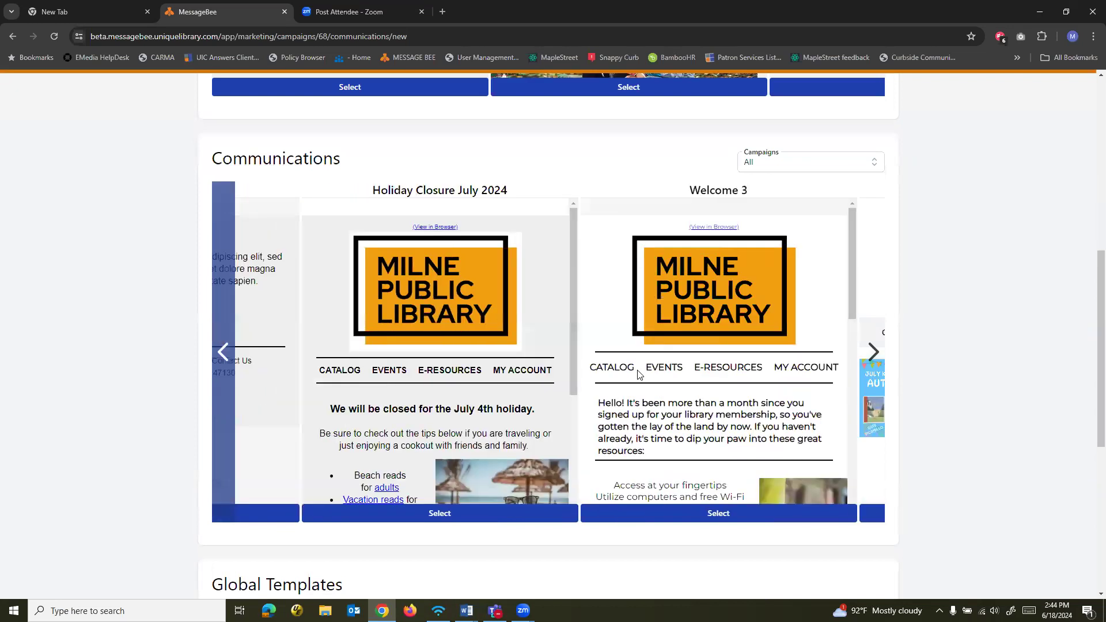
{"action": "left_click", "coordinate": [869, 168]}
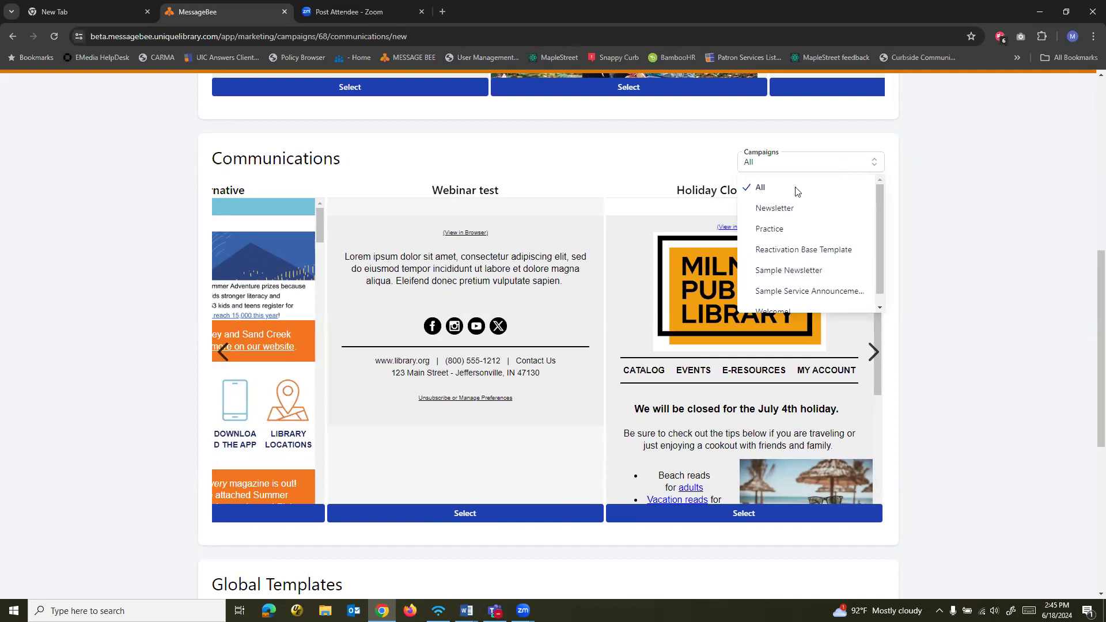
{"action": "left_click", "coordinate": [75, 333]}
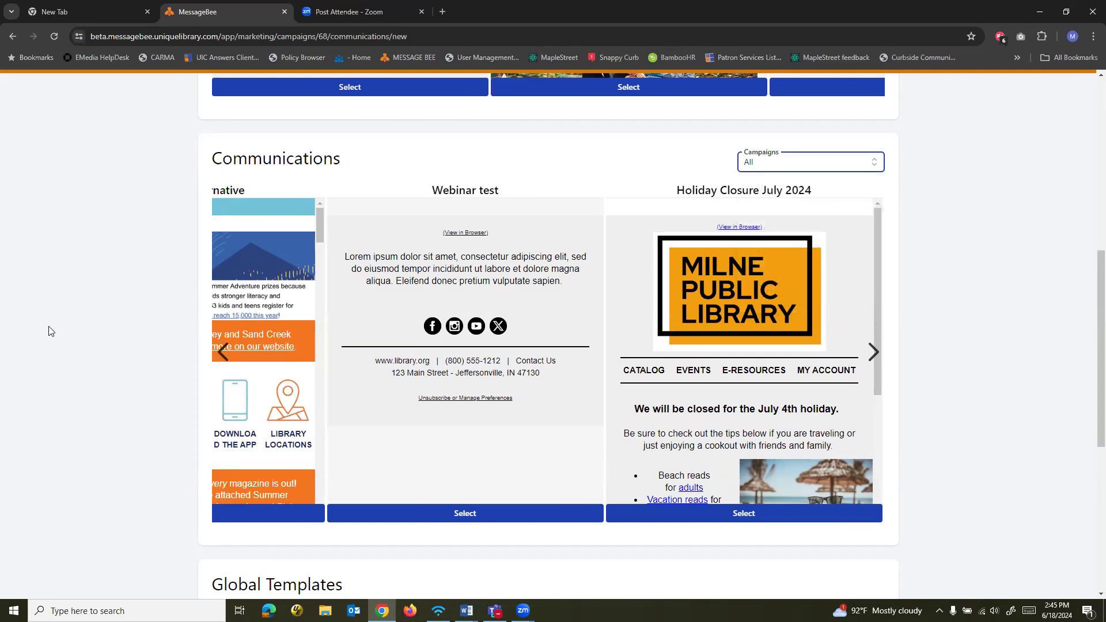
{"action": "scroll", "coordinate": [47, 329], "scroll_direction": "down", "scroll_amount": 4}
{"action": "scroll", "coordinate": [219, 367], "scroll_direction": "down", "scroll_amount": 2}
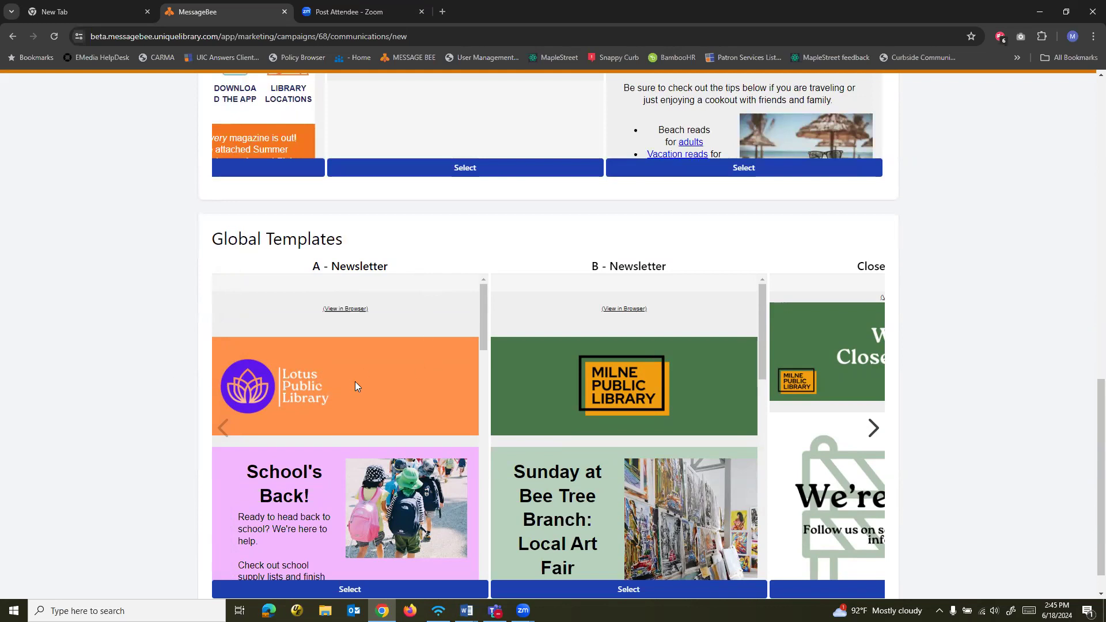
Create a communication named "Webinar test" based on the existing Holiday Closure July 2024 communication
{"action": "scroll", "coordinate": [355, 383], "scroll_direction": "up", "scroll_amount": 6}
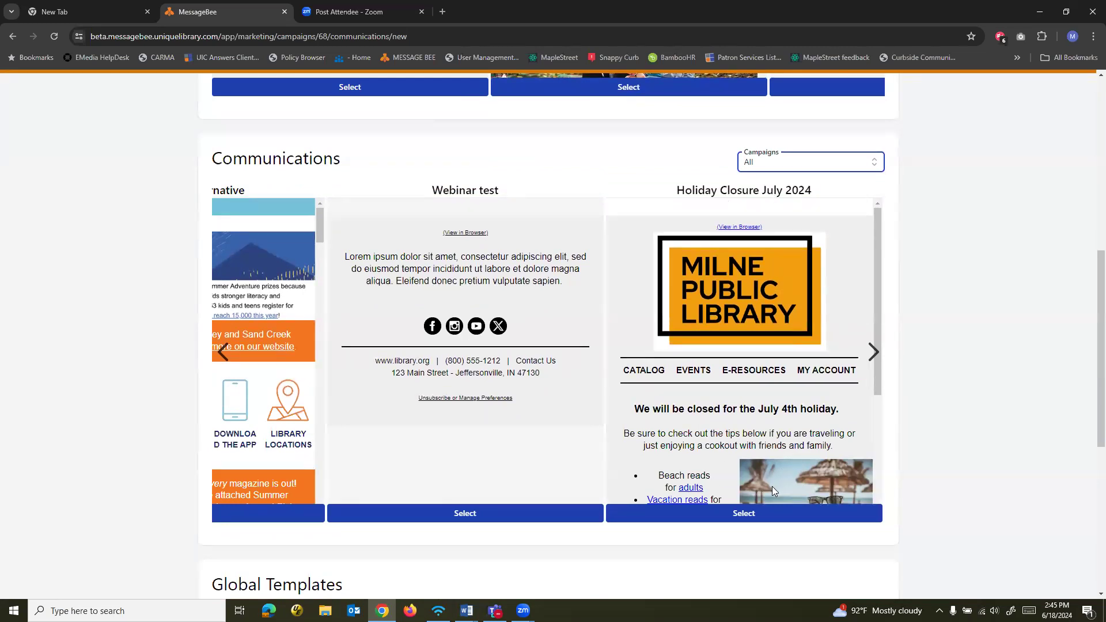
{"action": "left_click", "coordinate": [751, 514]}
{"action": "left_click", "coordinate": [536, 330]}
{"action": "type", "text": "Webinar test"}
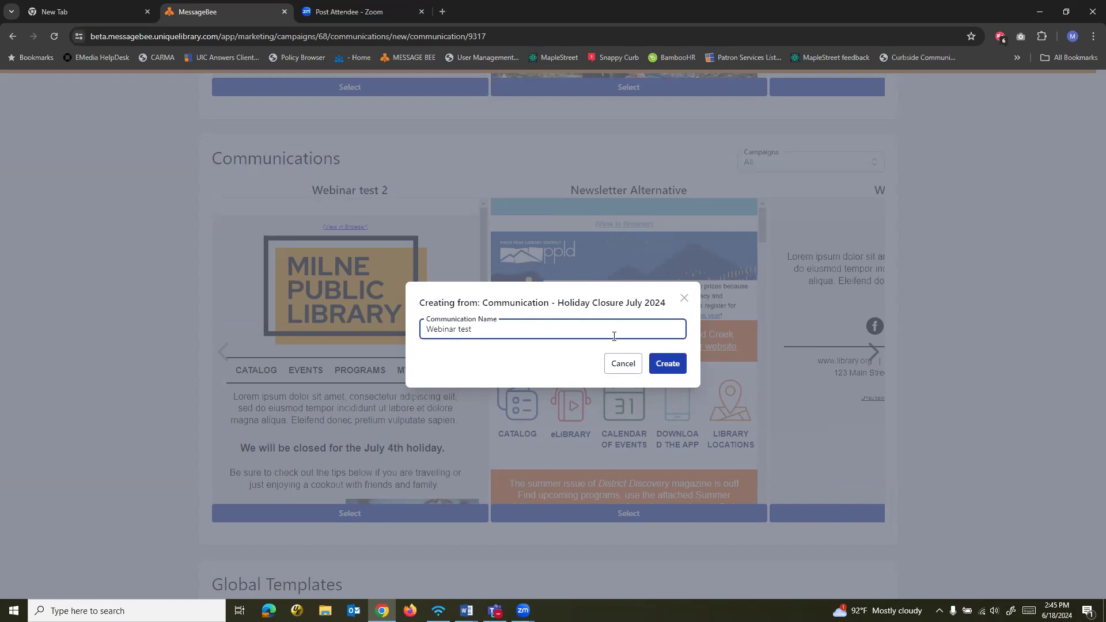
{"action": "left_click", "coordinate": [668, 365]}
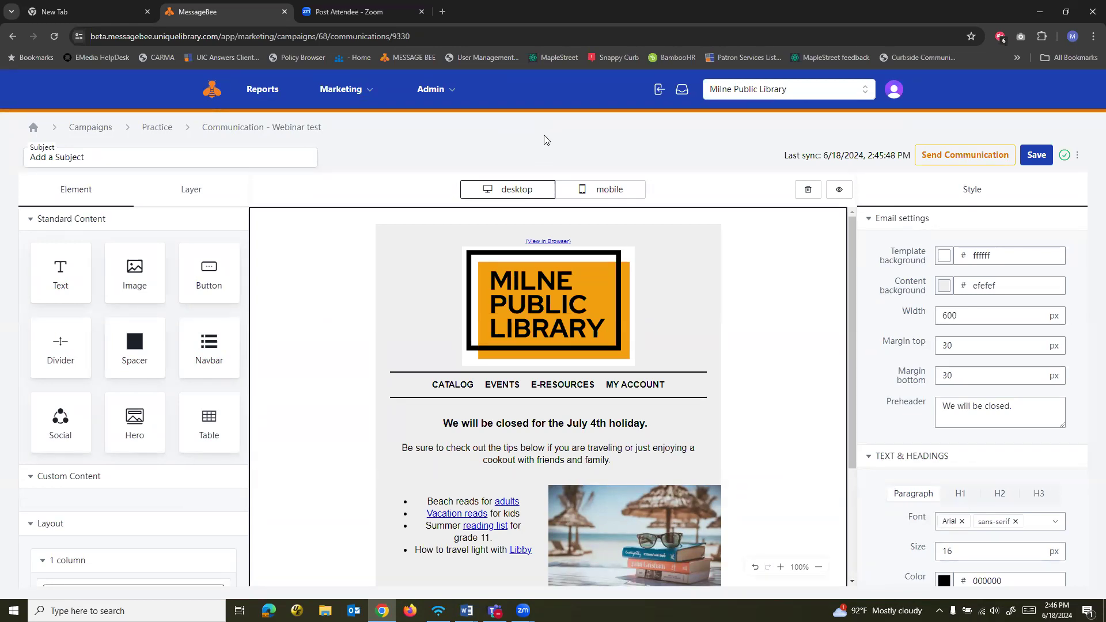
Set the communication's subject line to "Test build"
{"action": "key", "text": "alt+Tab"}
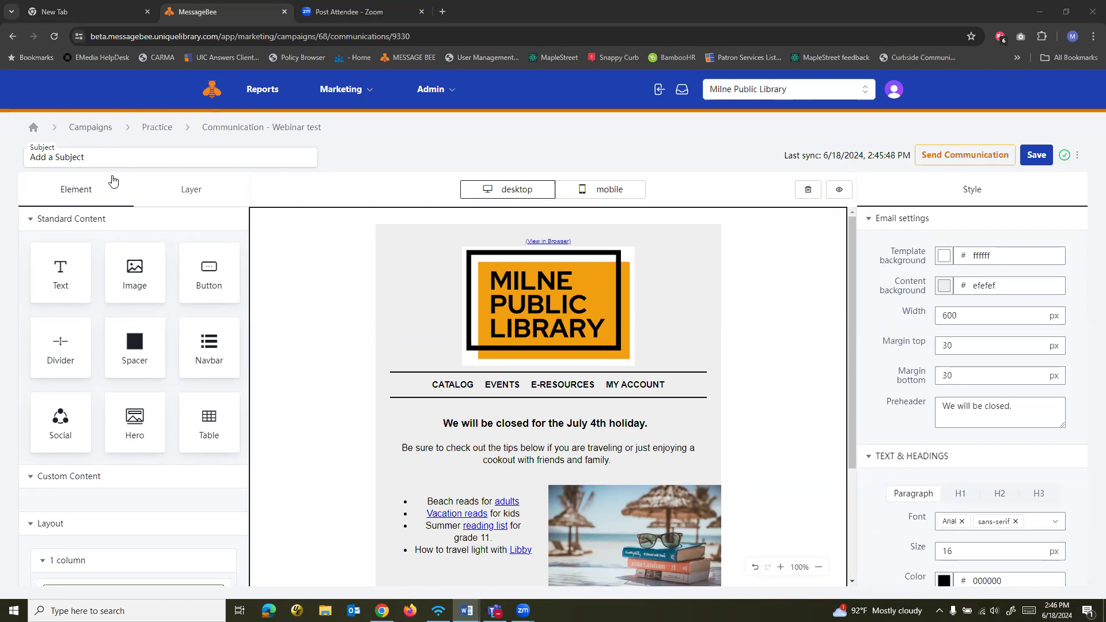
{"action": "left_click_drag", "start_coordinate": [114, 156], "coordinate": [11, 157]}
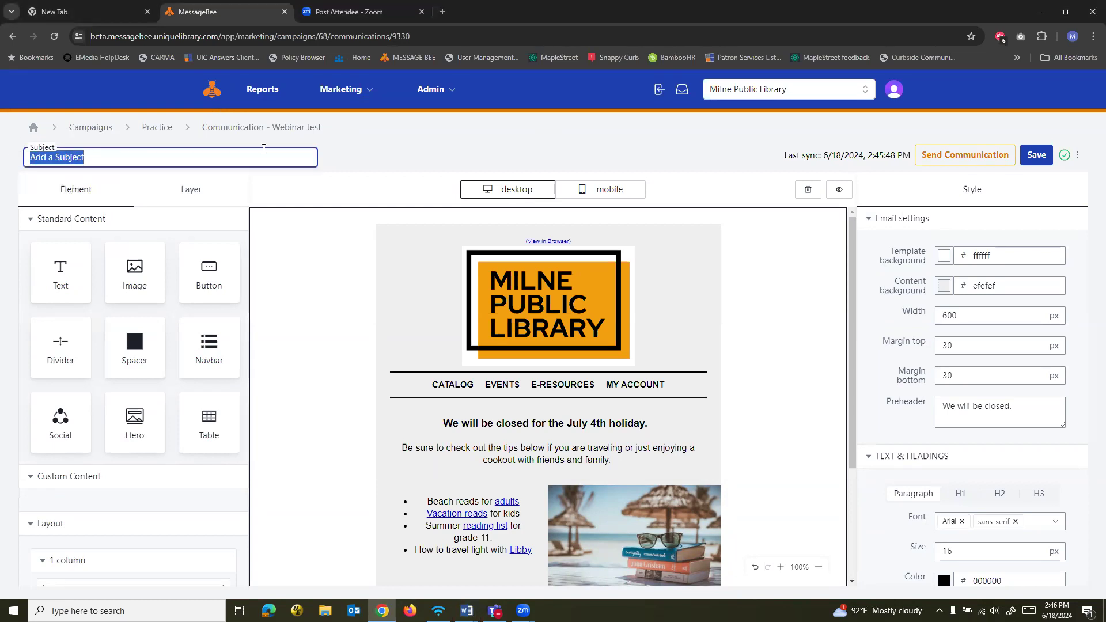
{"action": "type", "text": "TEst"}
{"action": "key", "text": "BackSpace"}
{"action": "key", "text": "BackSpace"}
{"action": "key", "text": "BackSpace"}
{"action": "key", "text": "BackSpace"}
{"action": "type", "text": "est "}
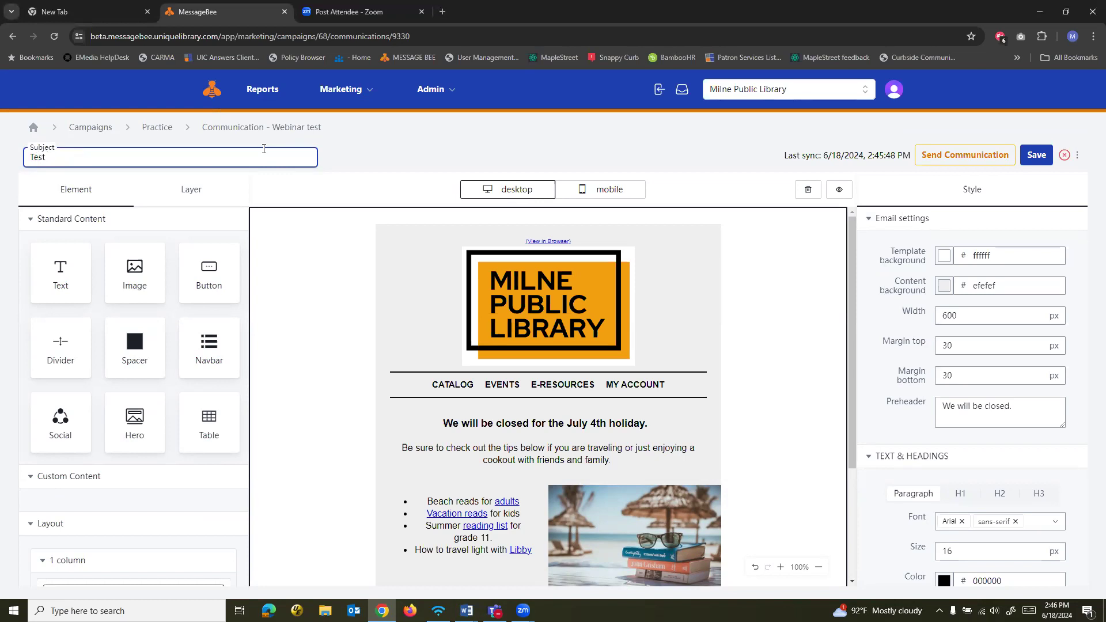
{"action": "type", "text": "build"}
Examine the email editor's content elements and column layouts, and compare the desktop and mobile views of the message
{"action": "scroll", "coordinate": [155, 311], "scroll_direction": "down", "scroll_amount": 3}
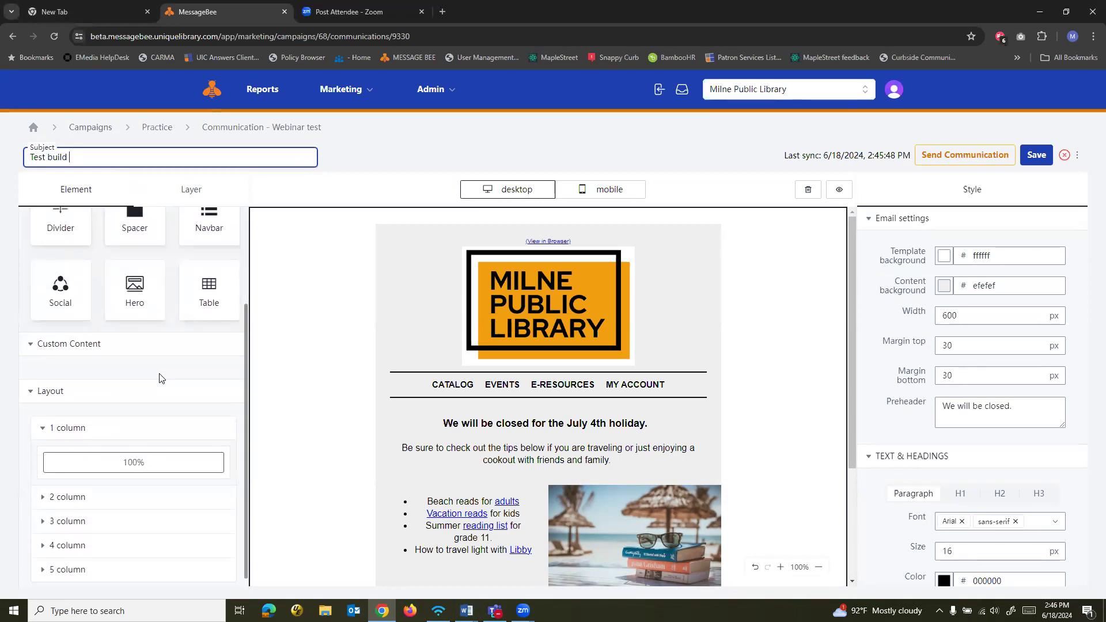
{"action": "scroll", "coordinate": [139, 478], "scroll_direction": "up", "scroll_amount": 3}
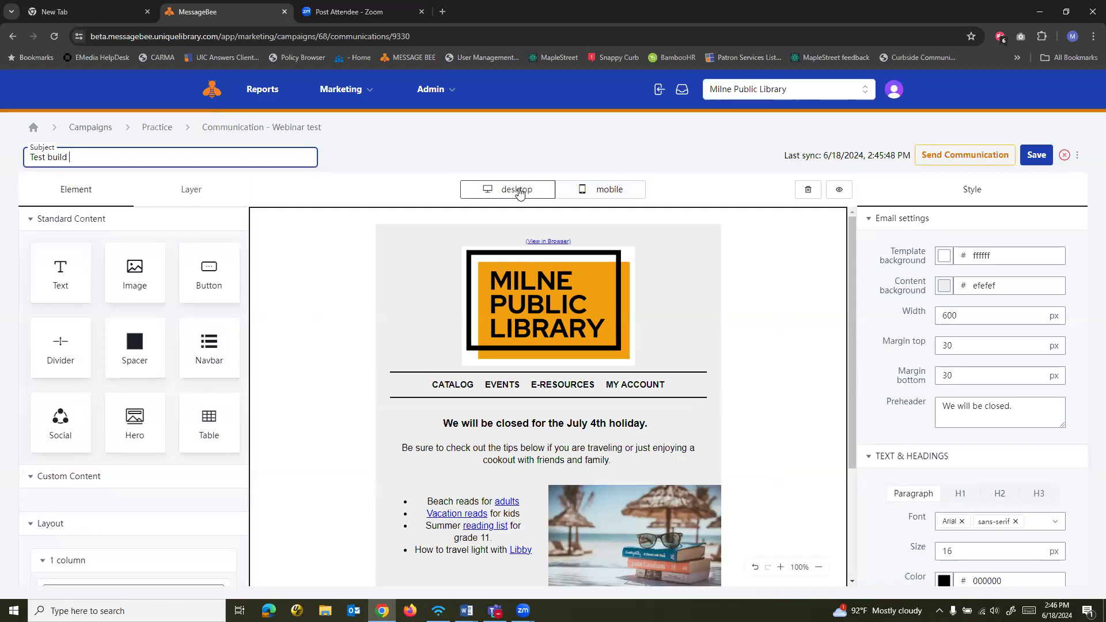
{"action": "left_click", "coordinate": [584, 190]}
{"action": "left_click", "coordinate": [530, 194]}
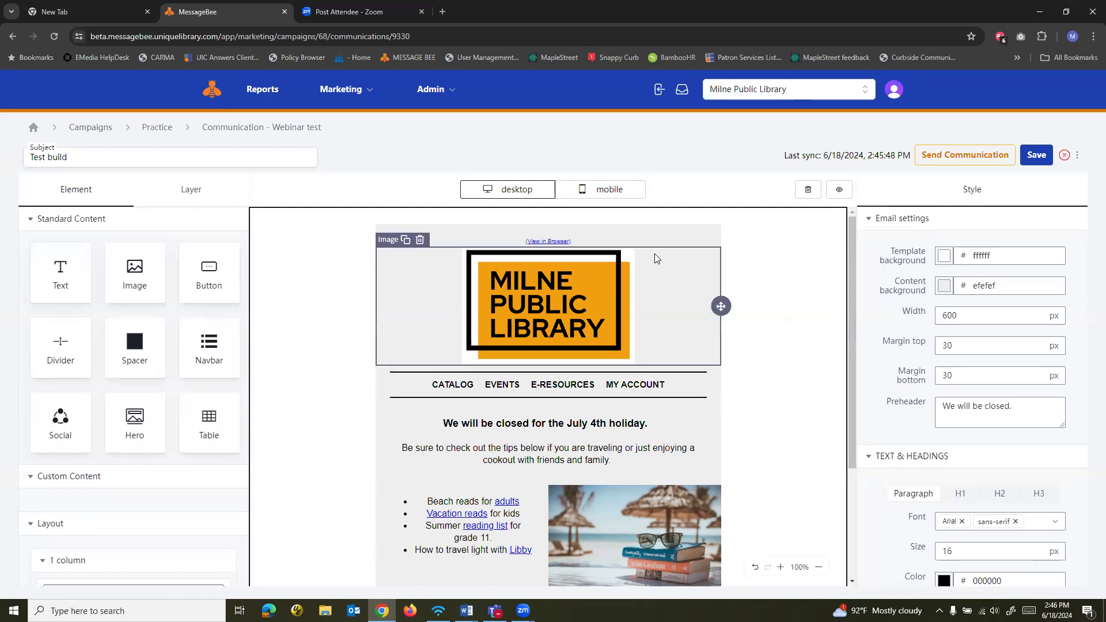
{"action": "scroll", "coordinate": [192, 276], "scroll_direction": "down", "scroll_amount": 3}
{"action": "scroll", "coordinate": [189, 288], "scroll_direction": "up", "scroll_amount": 3}
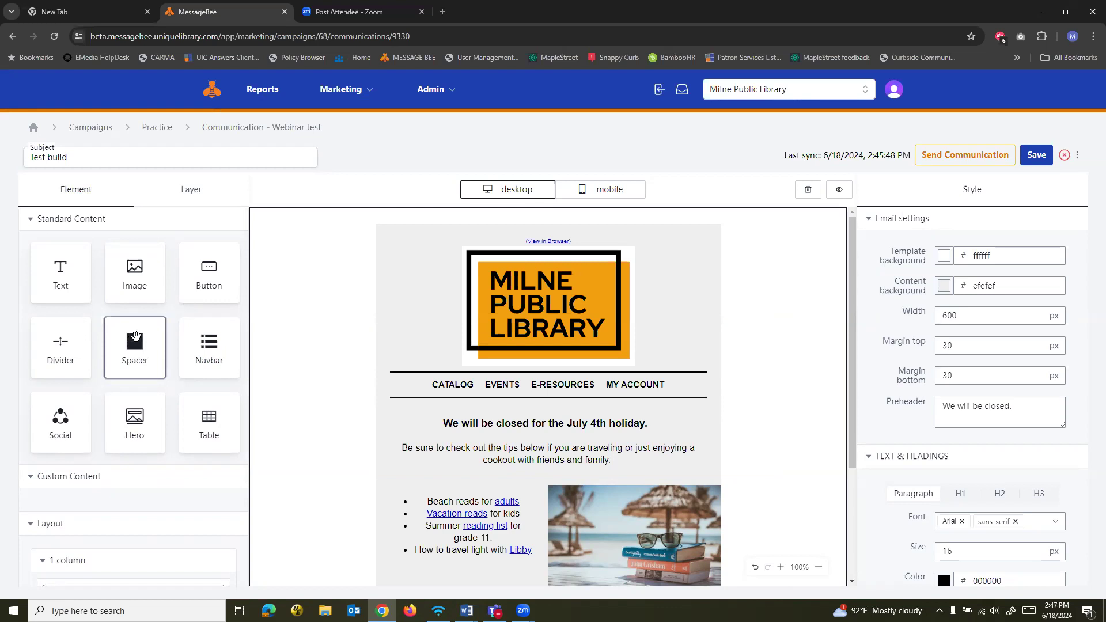
{"action": "scroll", "coordinate": [140, 331], "scroll_direction": "down", "scroll_amount": 2}
{"action": "scroll", "coordinate": [141, 329], "scroll_direction": "up", "scroll_amount": 2}
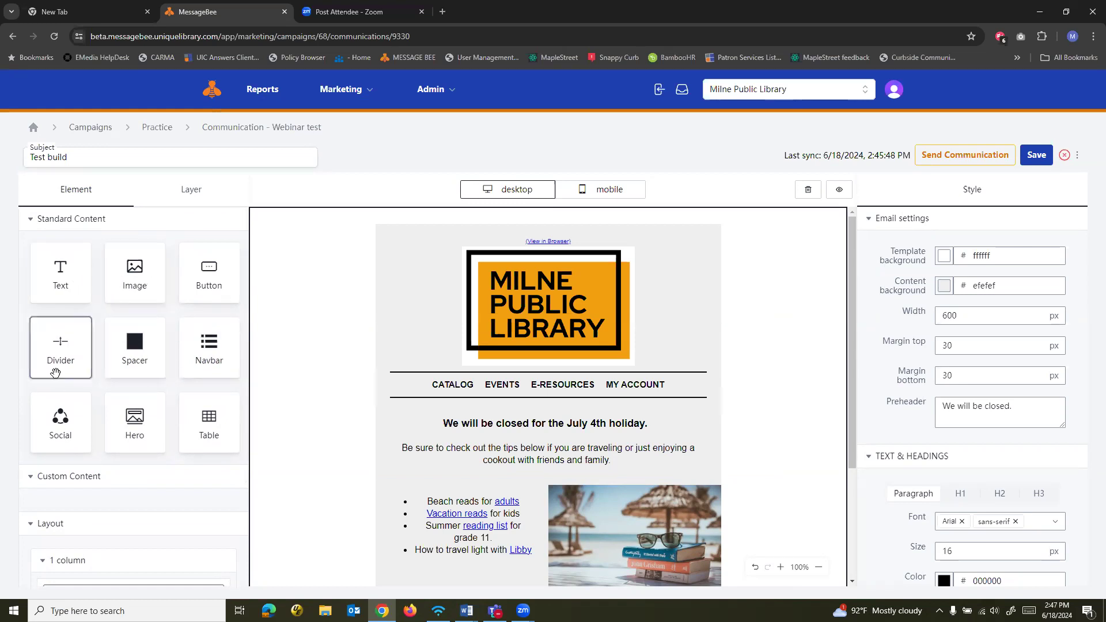
Examine the column layout options, including the width splits offered for two-column layouts
{"action": "scroll", "coordinate": [104, 365], "scroll_direction": "down", "scroll_amount": 3}
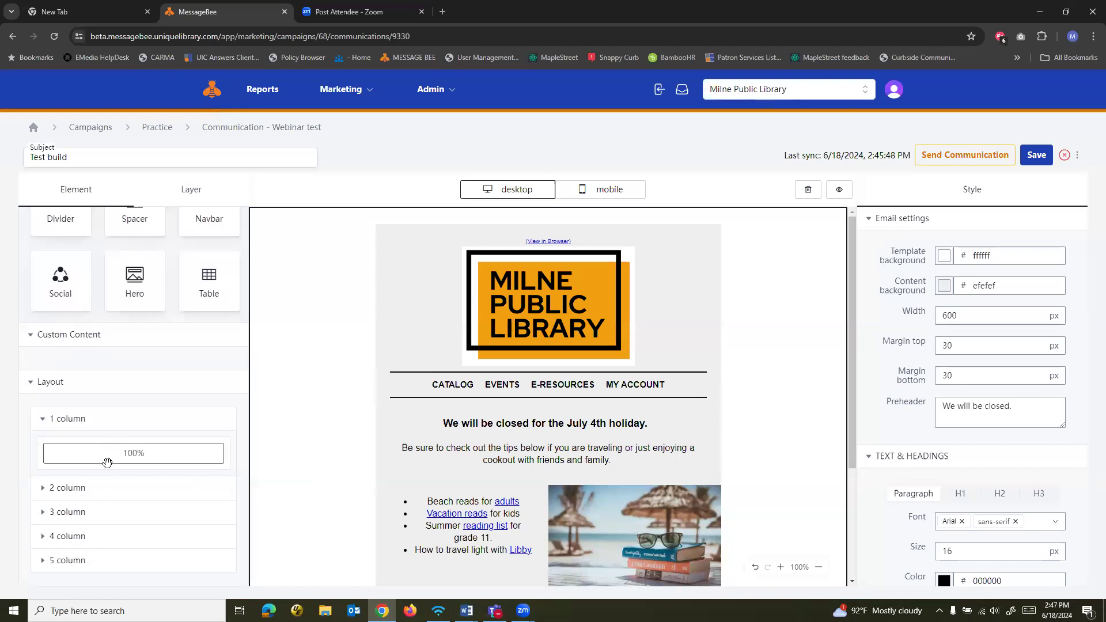
{"action": "left_click", "coordinate": [116, 495]}
{"action": "scroll", "coordinate": [156, 504], "scroll_direction": "down", "scroll_amount": 2}
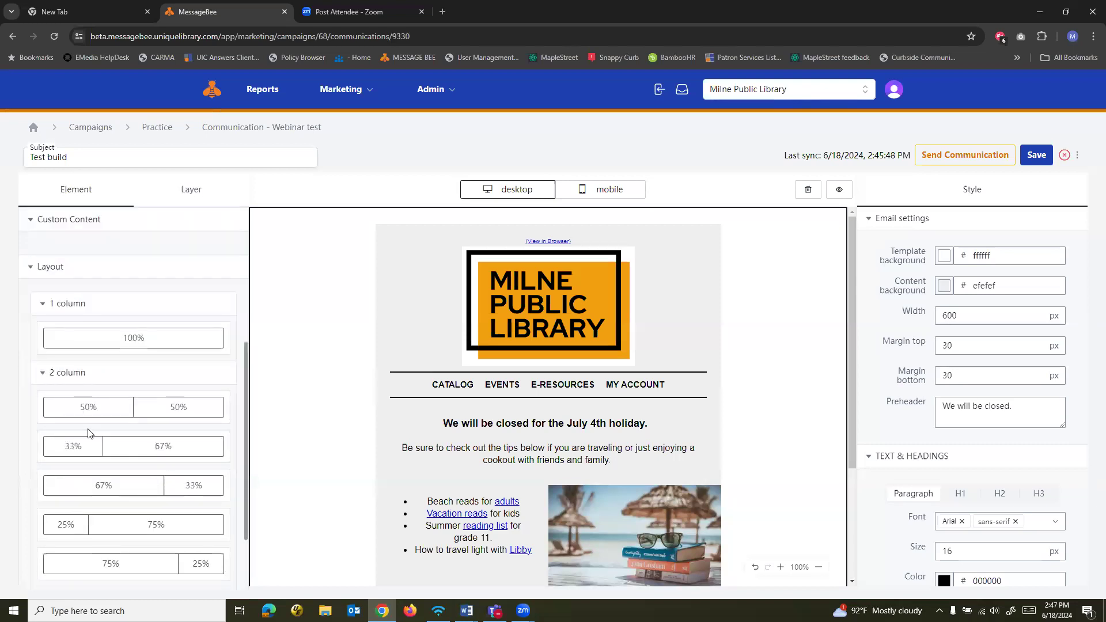
{"action": "scroll", "coordinate": [115, 439], "scroll_direction": "down", "scroll_amount": 2}
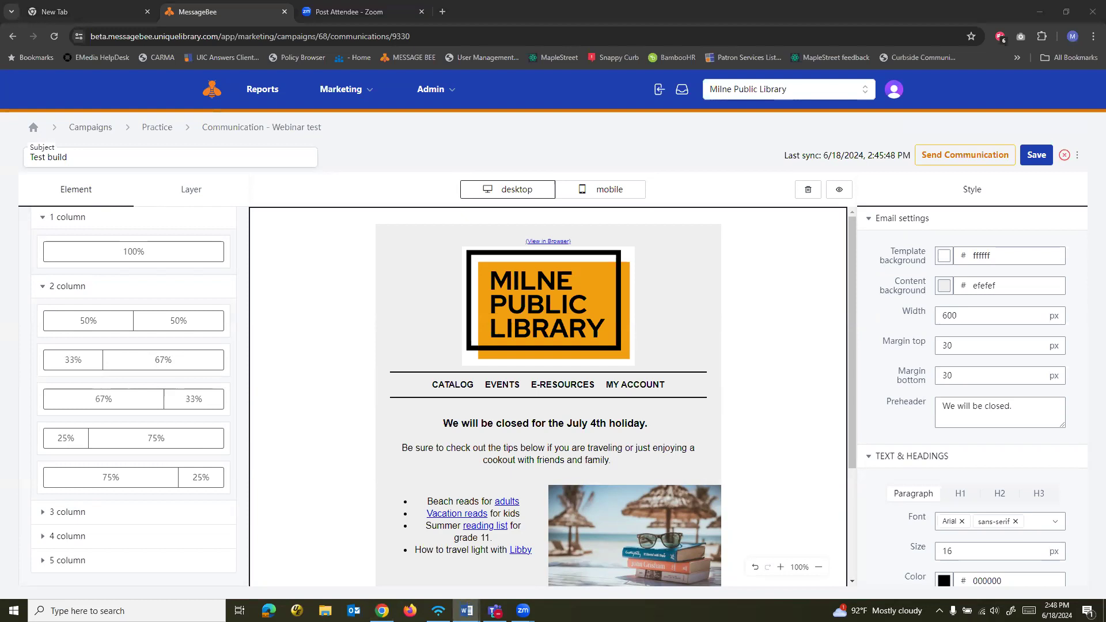
{"action": "left_click", "coordinate": [770, 282]}
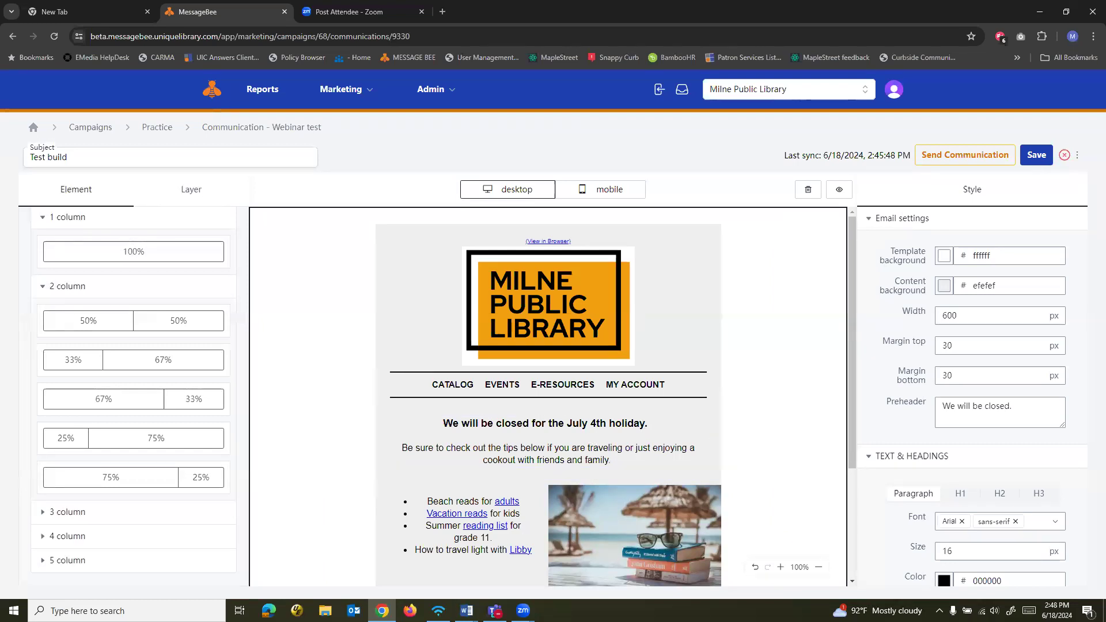
{"action": "key", "text": "alt+Tab"}
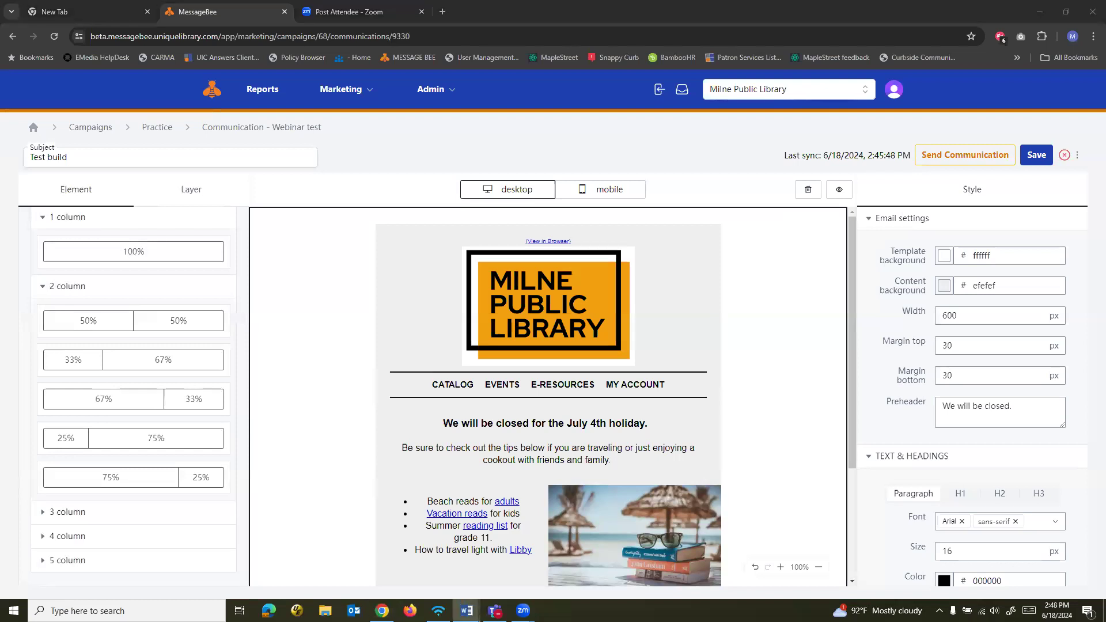
Clear the image source of the Milne Public Library logo at the head of the email
{"action": "left_click", "coordinate": [537, 326]}
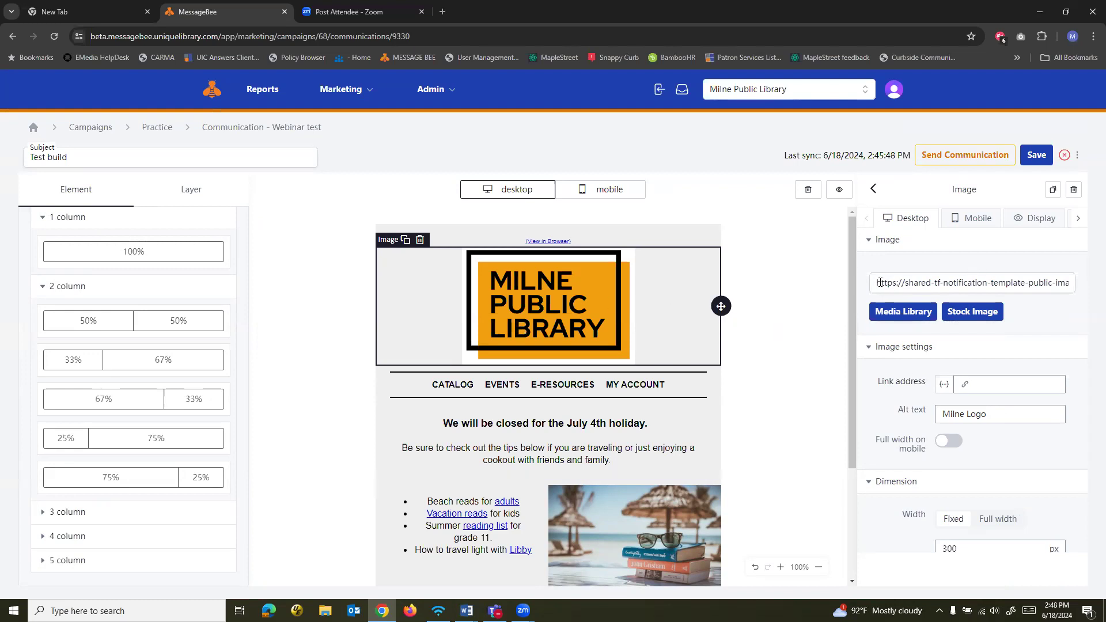
{"action": "left_click_drag", "start_coordinate": [877, 282], "coordinate": [1090, 289]}
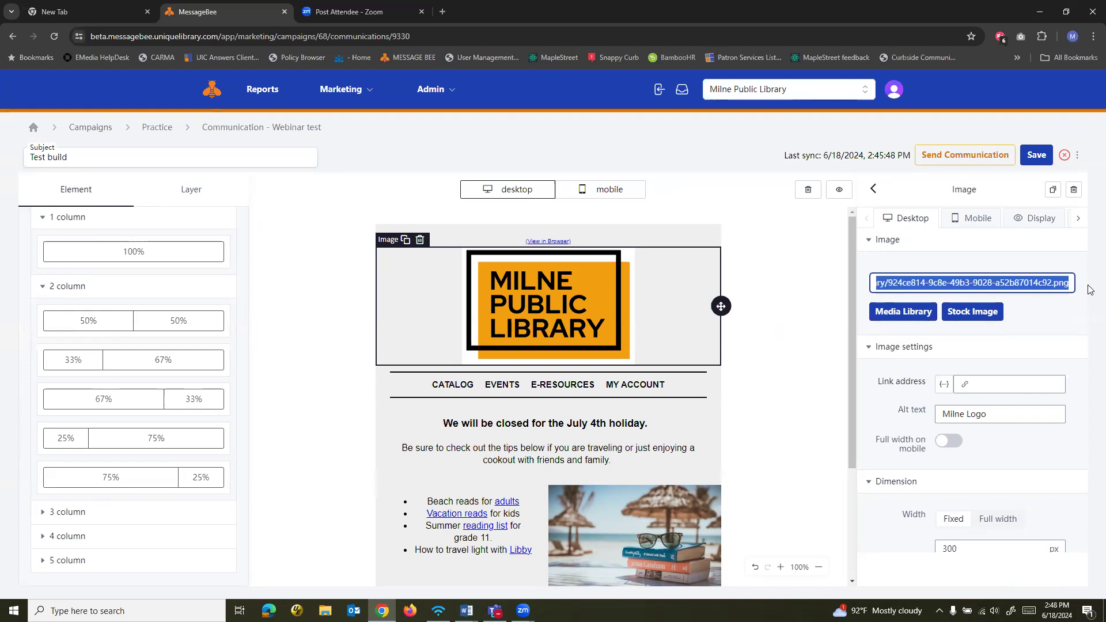
{"action": "key", "text": "BackSpace"}
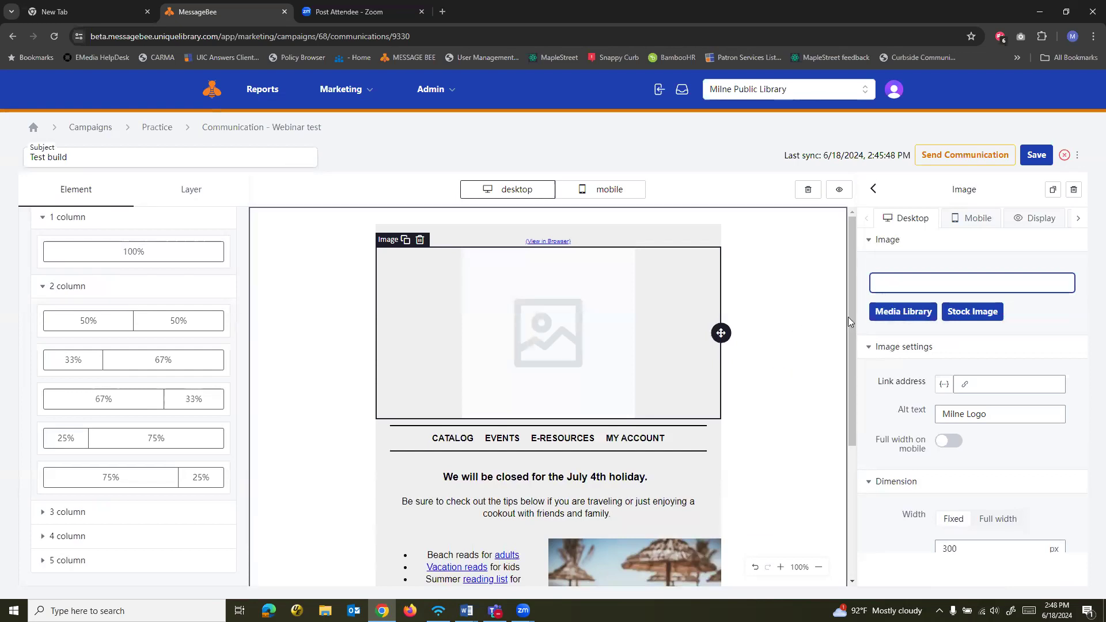
Open the media library for the header image and examine its upload form without uploading anything
{"action": "left_click", "coordinate": [902, 317]}
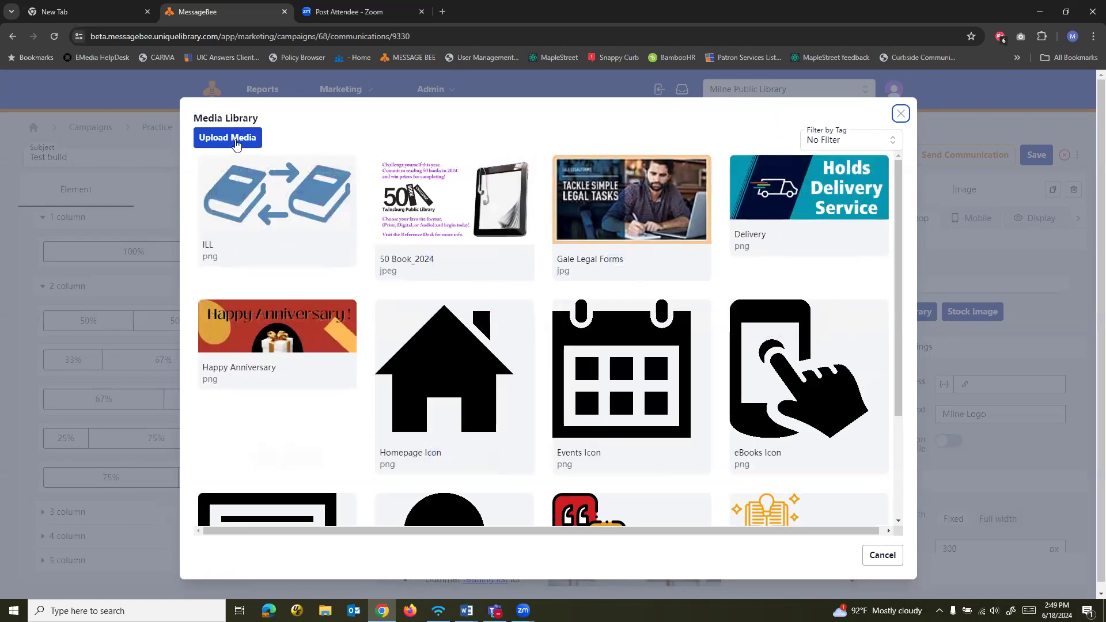
{"action": "left_click", "coordinate": [232, 142]}
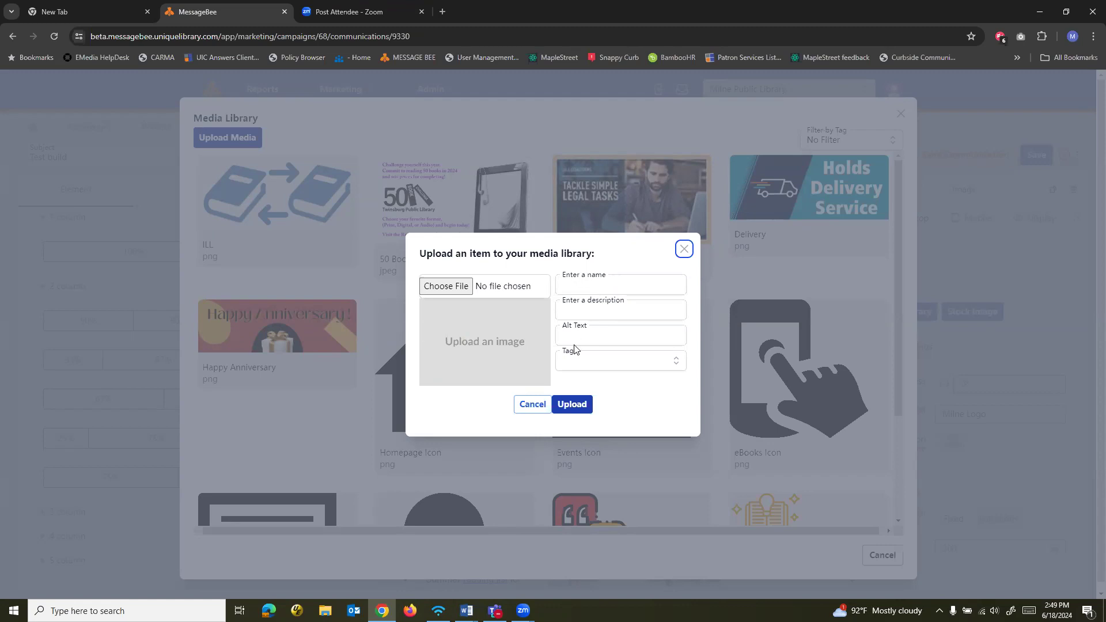
{"action": "left_click", "coordinate": [533, 406]}
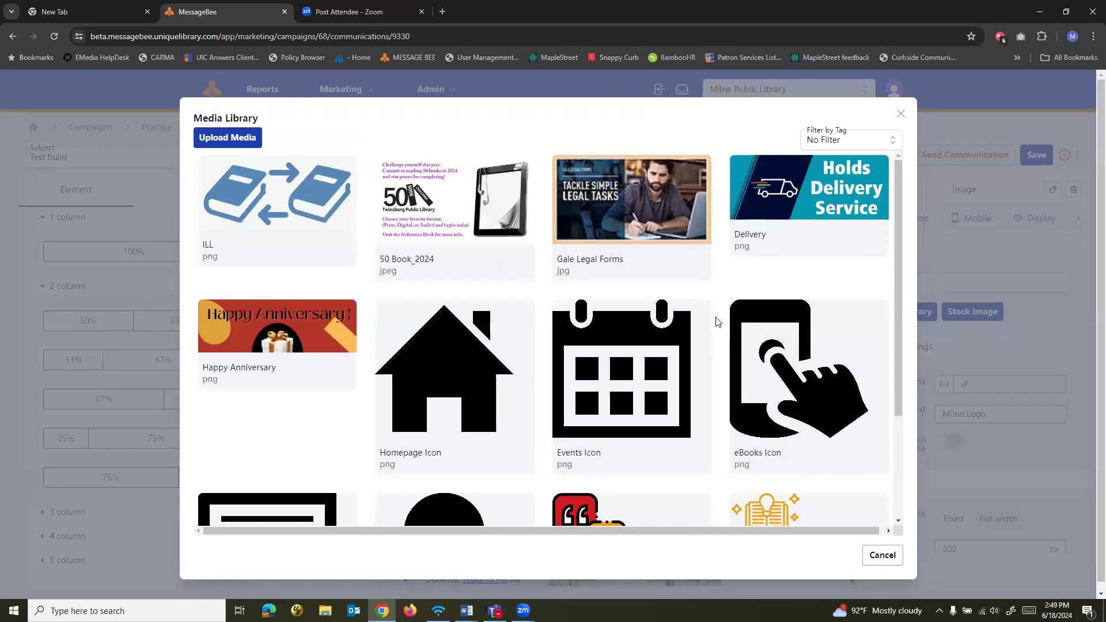
Filter the media library by the Logo tag and insert the Milne Logo as the header image
{"action": "mouse_move", "coordinate": [642, 303]}
{"action": "mouse_move", "coordinate": [688, 174]}
{"action": "left_click", "coordinate": [887, 145]}
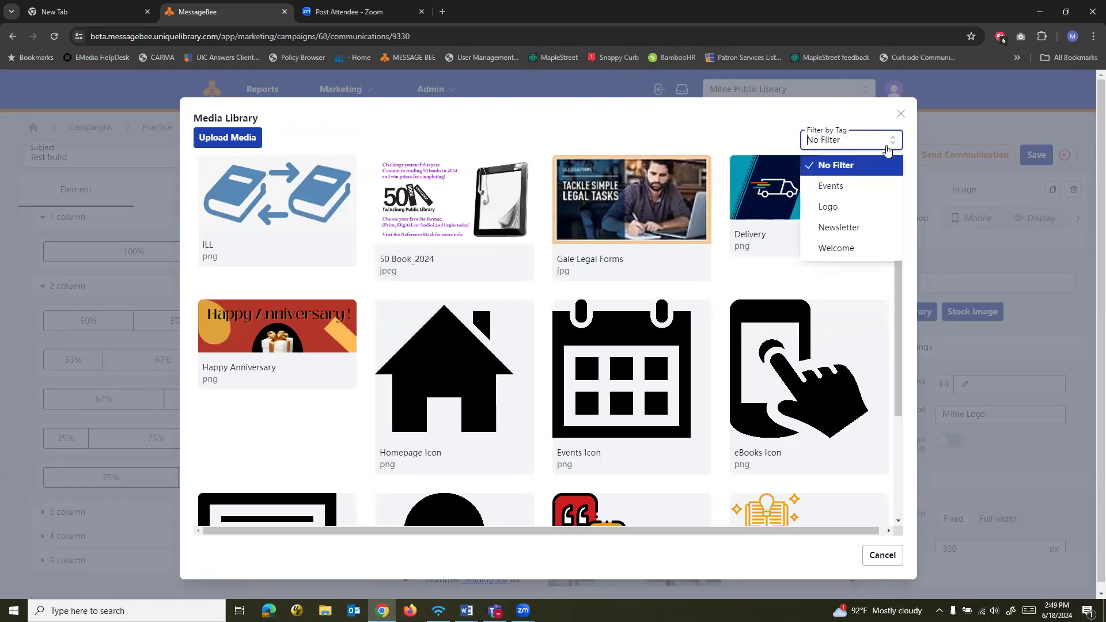
{"action": "left_click", "coordinate": [848, 206]}
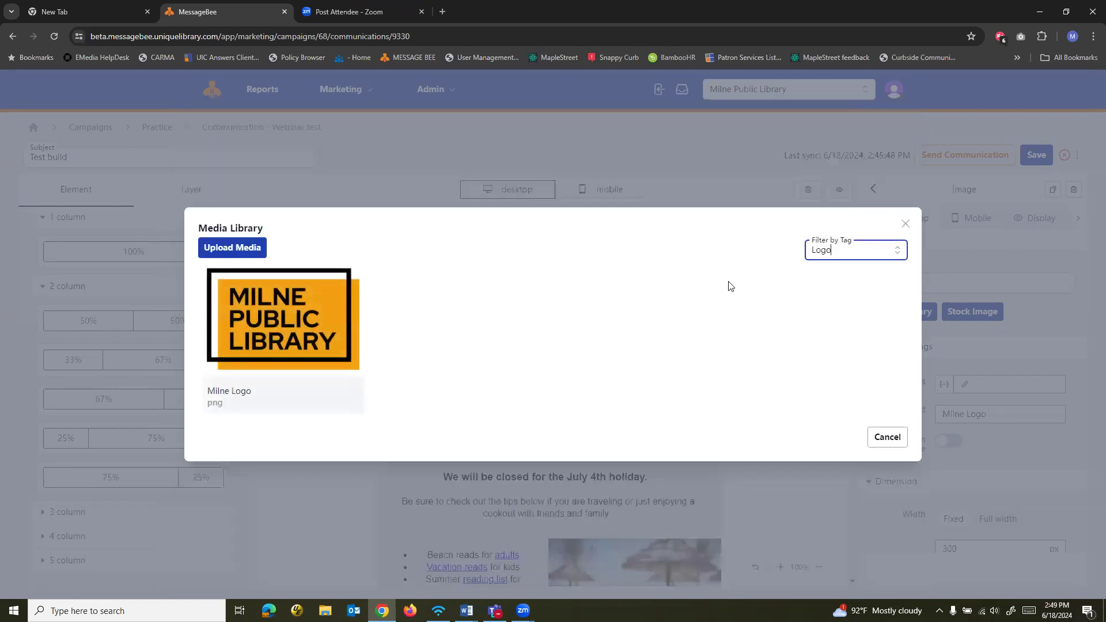
{"action": "mouse_move", "coordinate": [322, 380]}
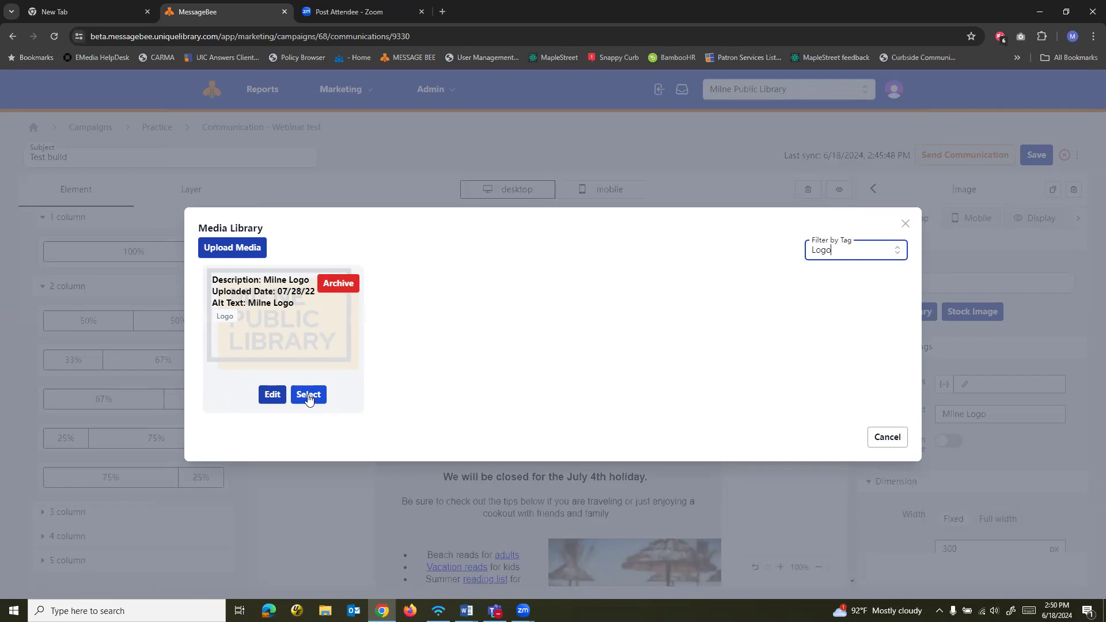
{"action": "left_click", "coordinate": [308, 395]}
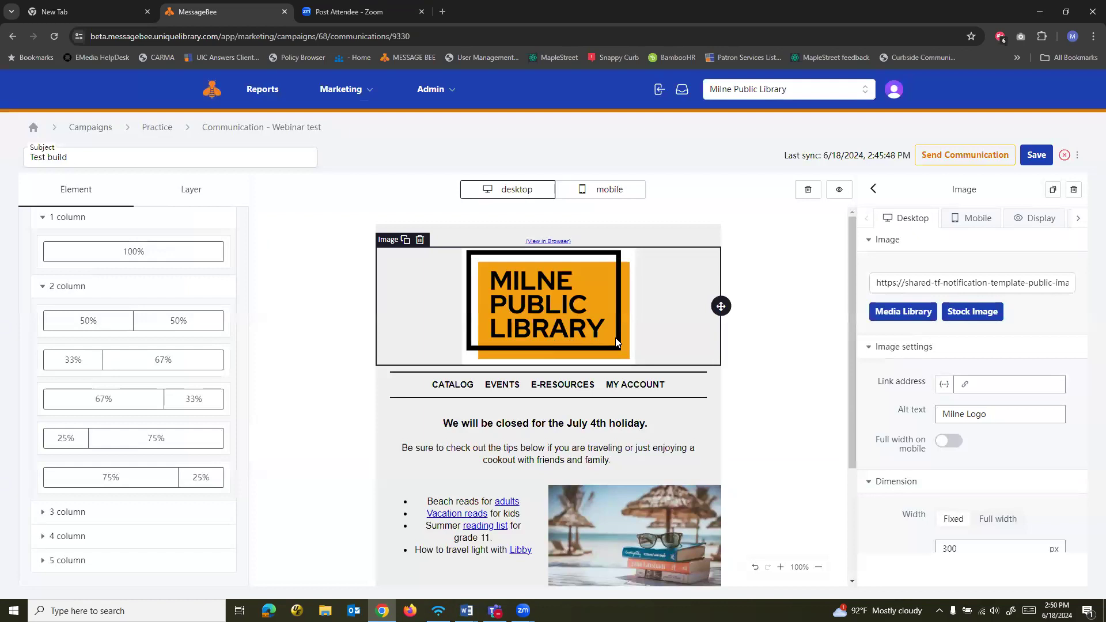
Search Unsplash stock images for "dog book" and replace the header image with the bespectacled dog lying on grass with an open book
{"action": "left_click", "coordinate": [972, 317]}
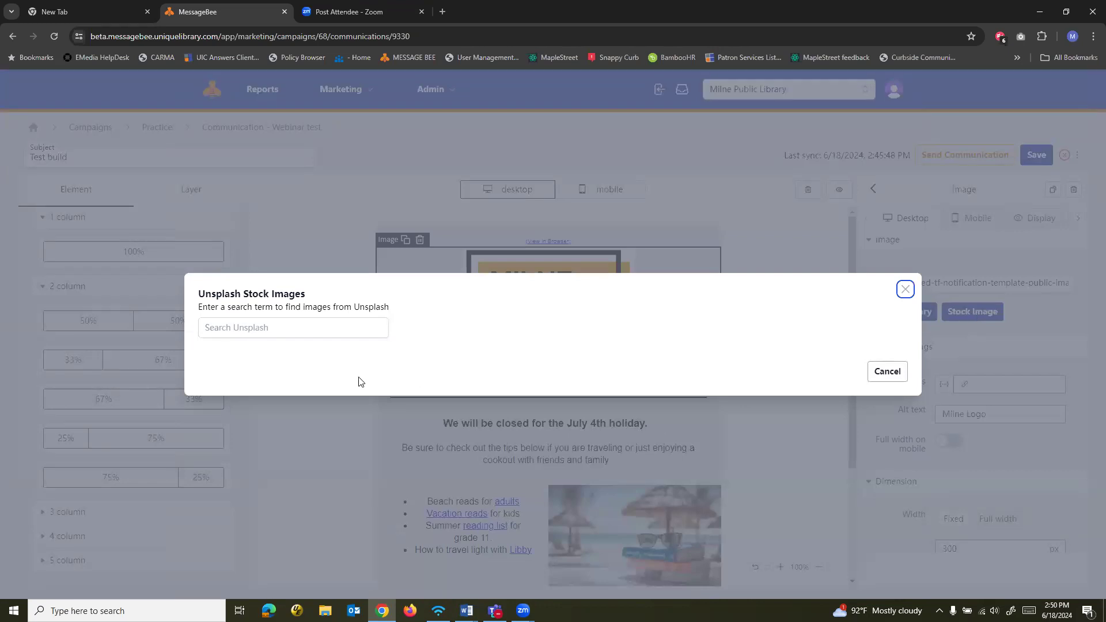
{"action": "left_click", "coordinate": [297, 334]}
{"action": "type", "text": "dog book"}
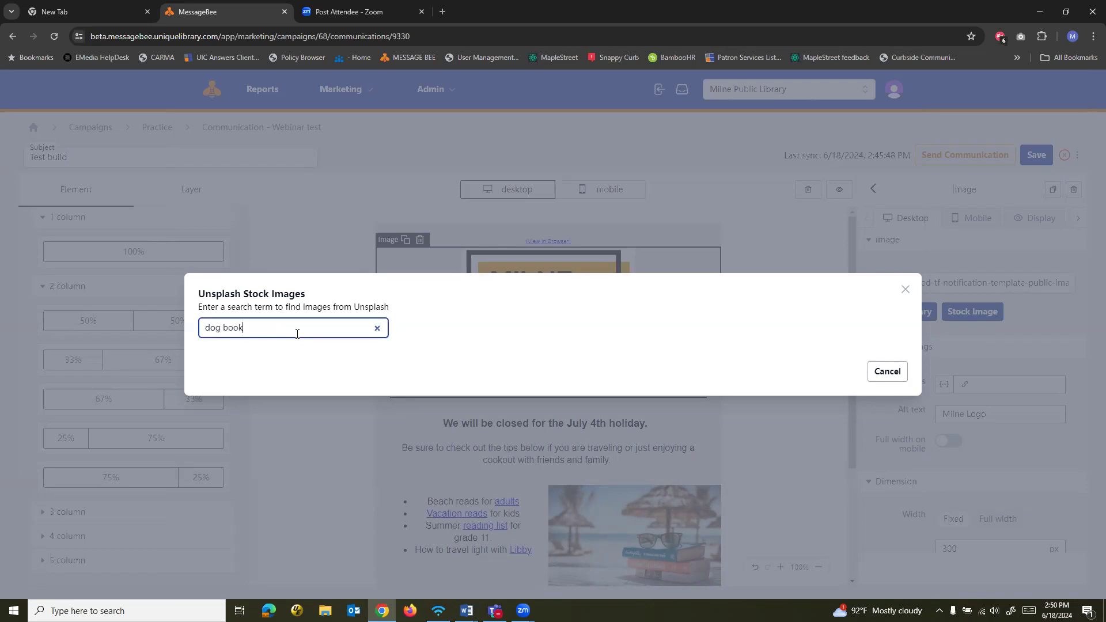
{"action": "key", "text": "Return"}
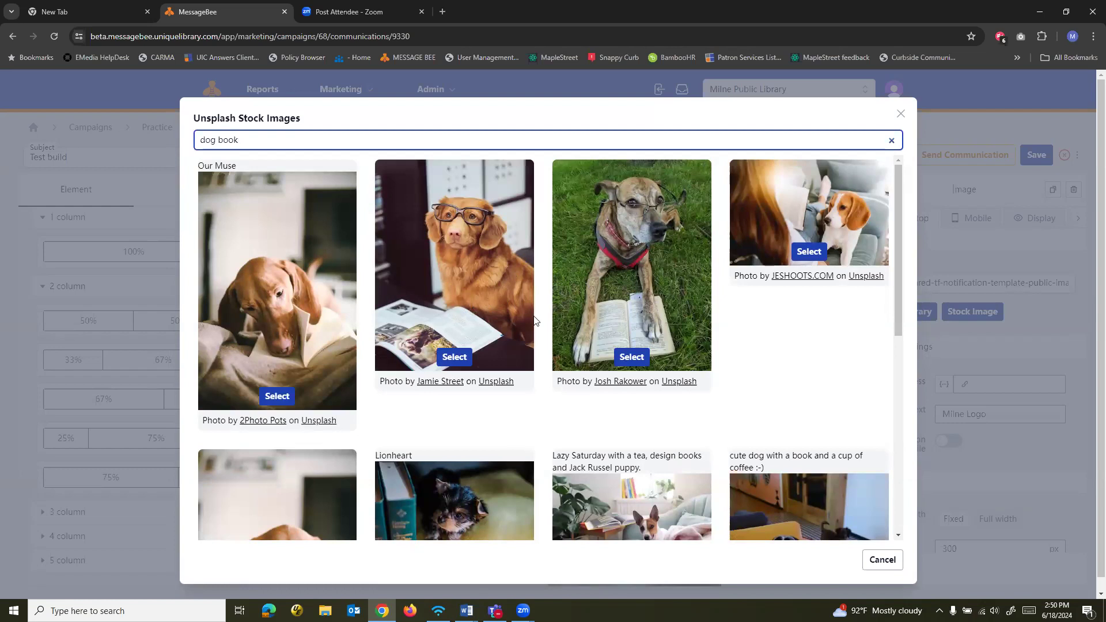
{"action": "left_click", "coordinate": [639, 359]}
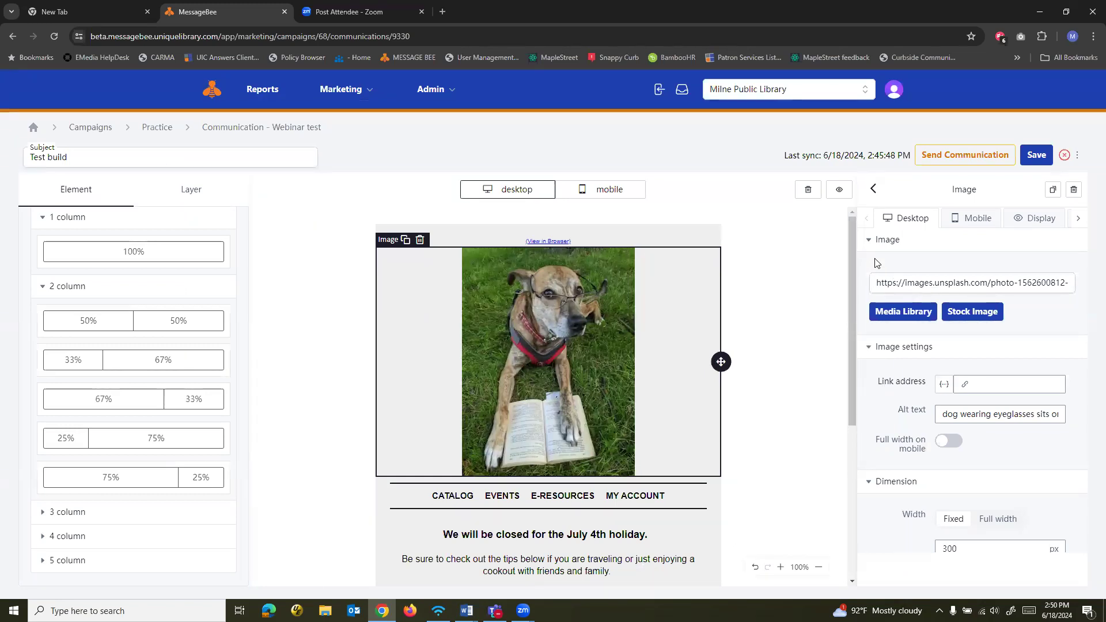
Examine the dog image's link, alt text, dimension, padding, border and background settings
{"action": "scroll", "coordinate": [877, 271], "scroll_direction": "down", "scroll_amount": 2}
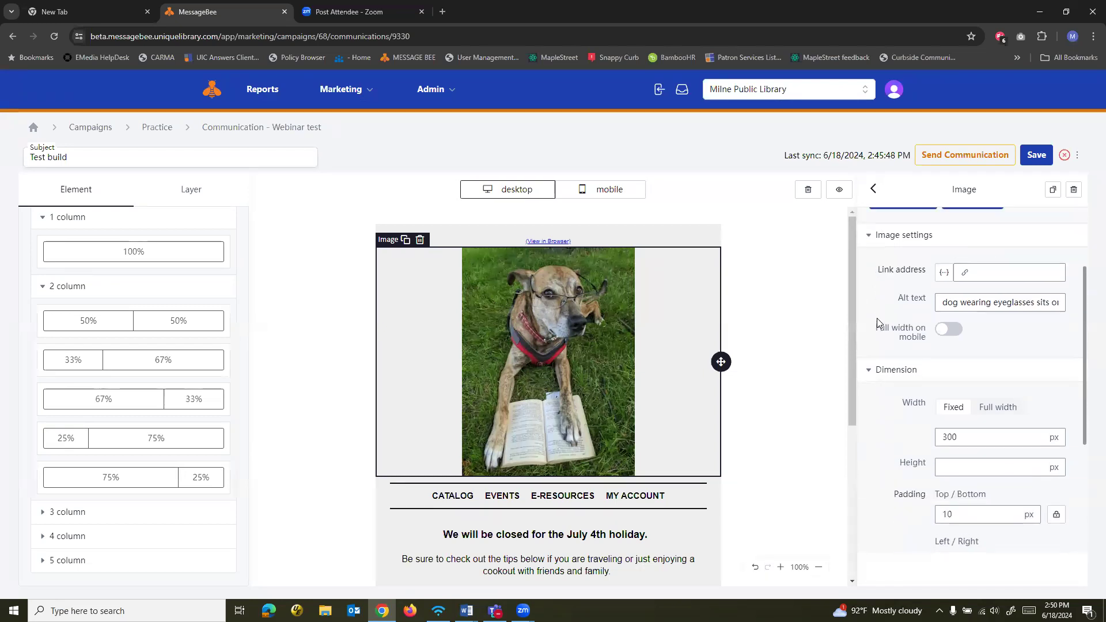
{"action": "scroll", "coordinate": [880, 322], "scroll_direction": "up", "scroll_amount": 1}
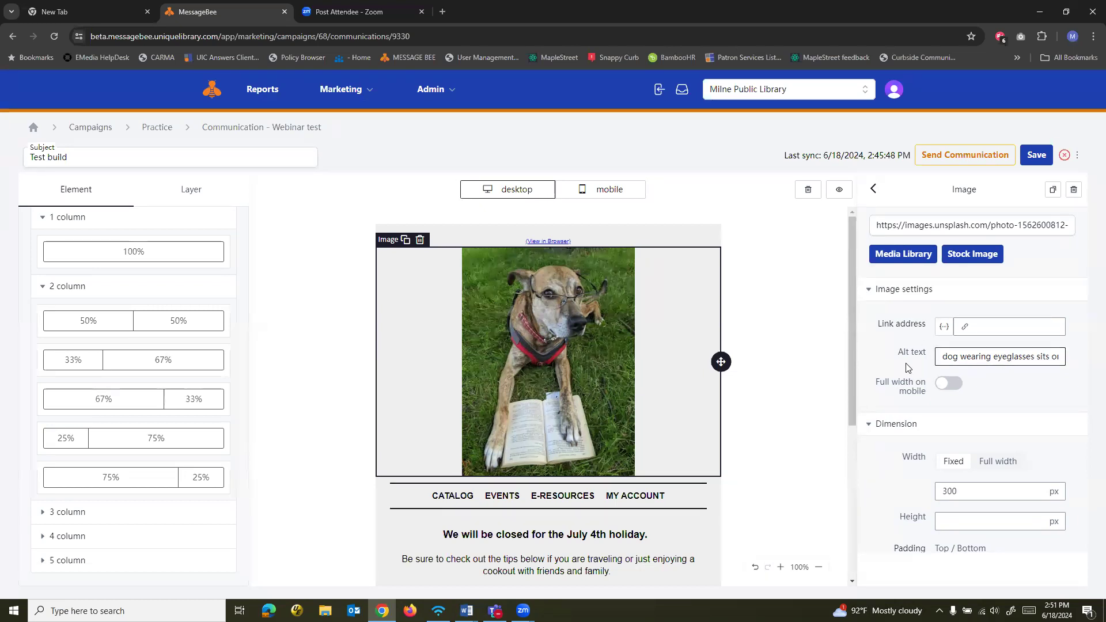
{"action": "scroll", "coordinate": [899, 374], "scroll_direction": "down", "scroll_amount": 3}
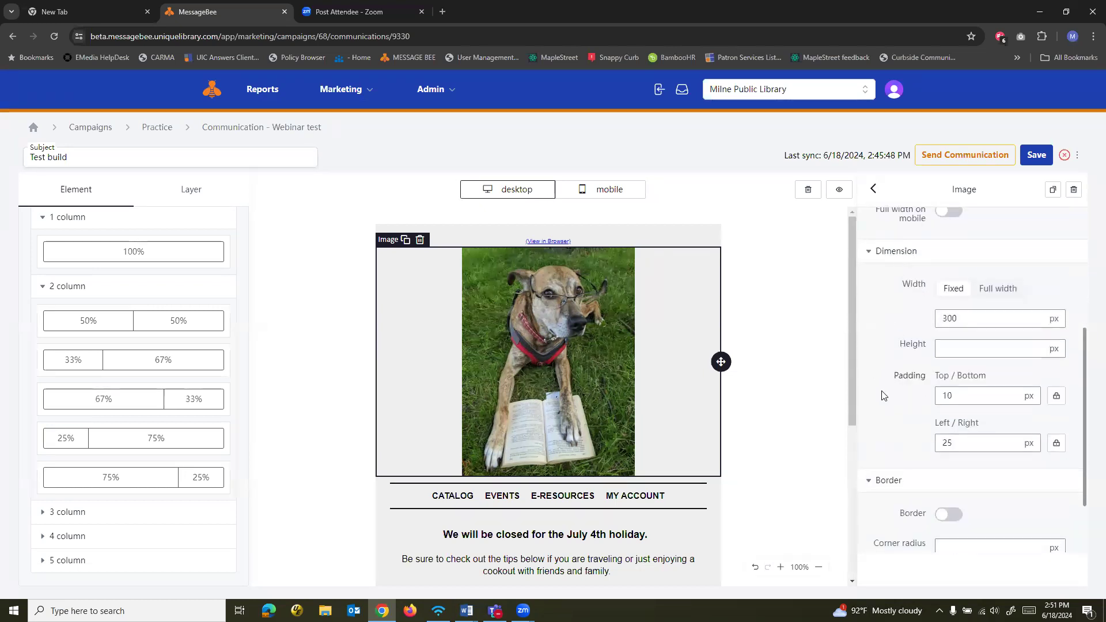
{"action": "scroll", "coordinate": [884, 395], "scroll_direction": "down", "scroll_amount": 2}
{"action": "left_click", "coordinate": [879, 500]}
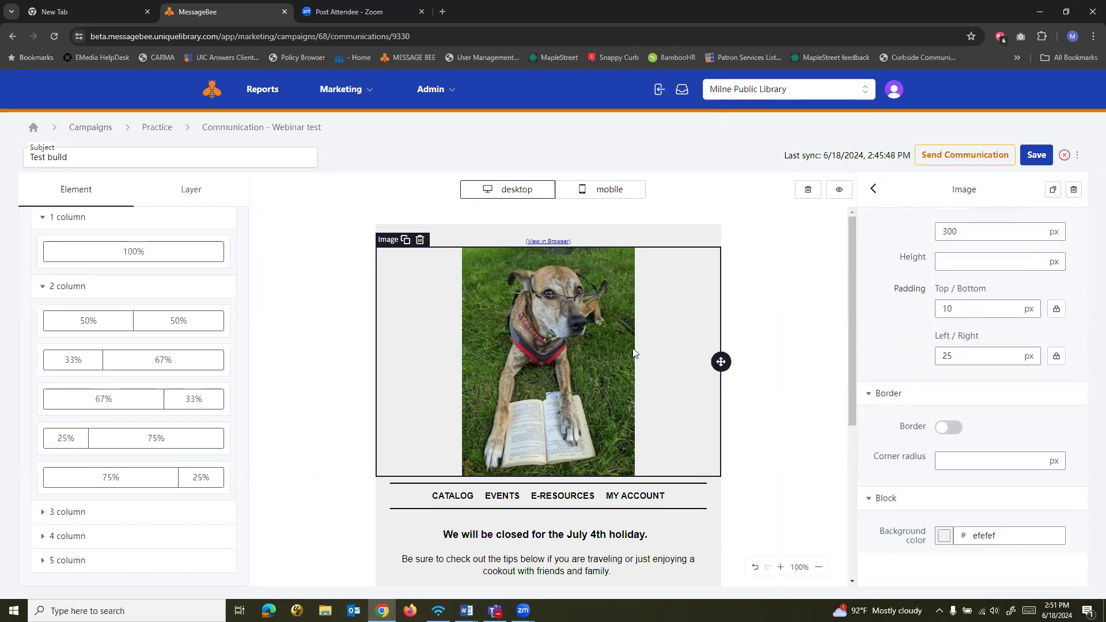
Add a second navbar below the existing one and delete it again
{"action": "scroll", "coordinate": [288, 351], "scroll_direction": "down", "scroll_amount": 3}
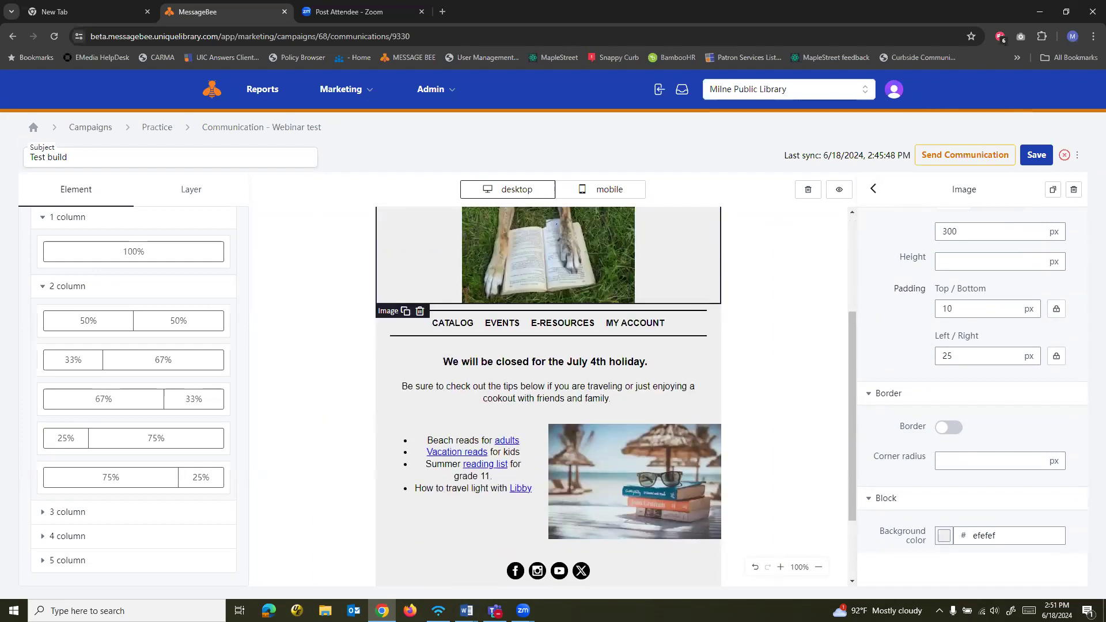
{"action": "left_click", "coordinate": [403, 325]}
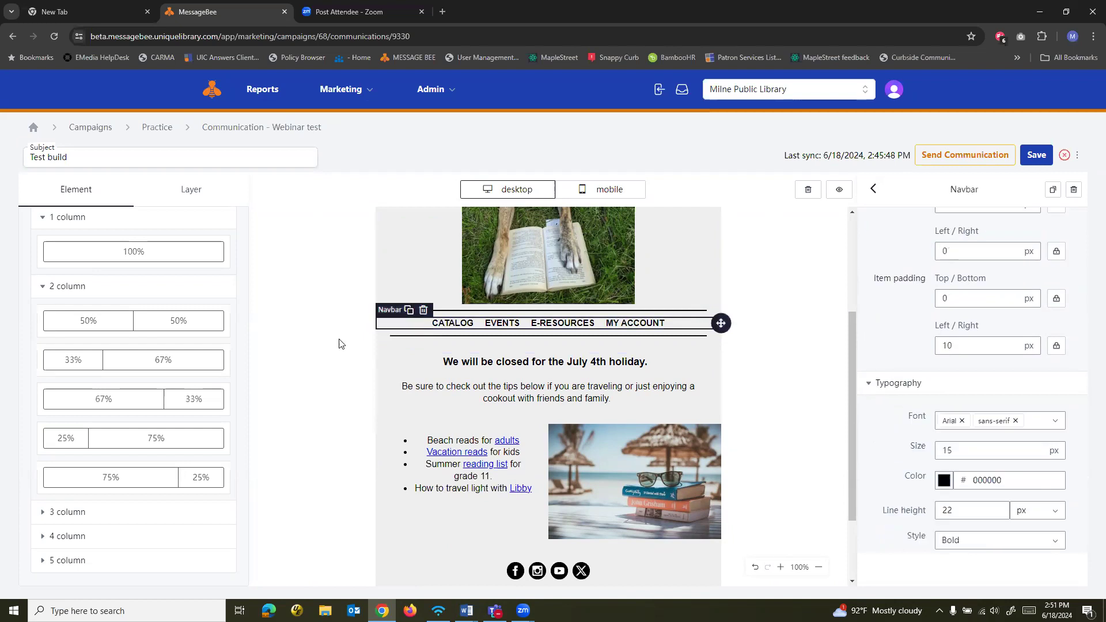
{"action": "scroll", "coordinate": [190, 369], "scroll_direction": "up", "scroll_amount": 6}
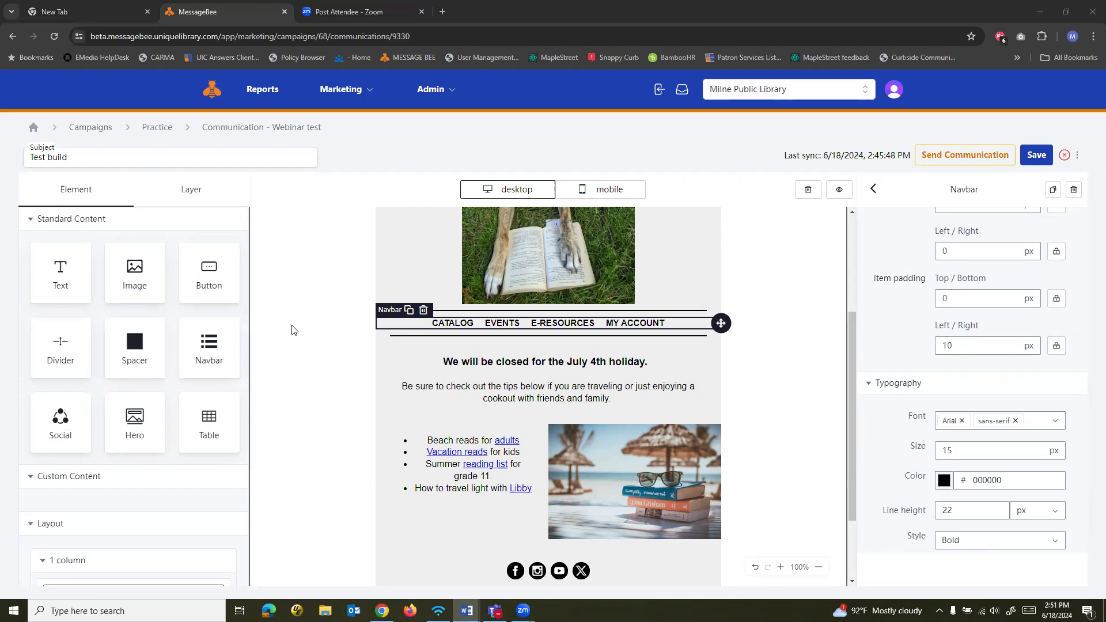
{"action": "left_click_drag", "start_coordinate": [201, 355], "coordinate": [428, 344]}
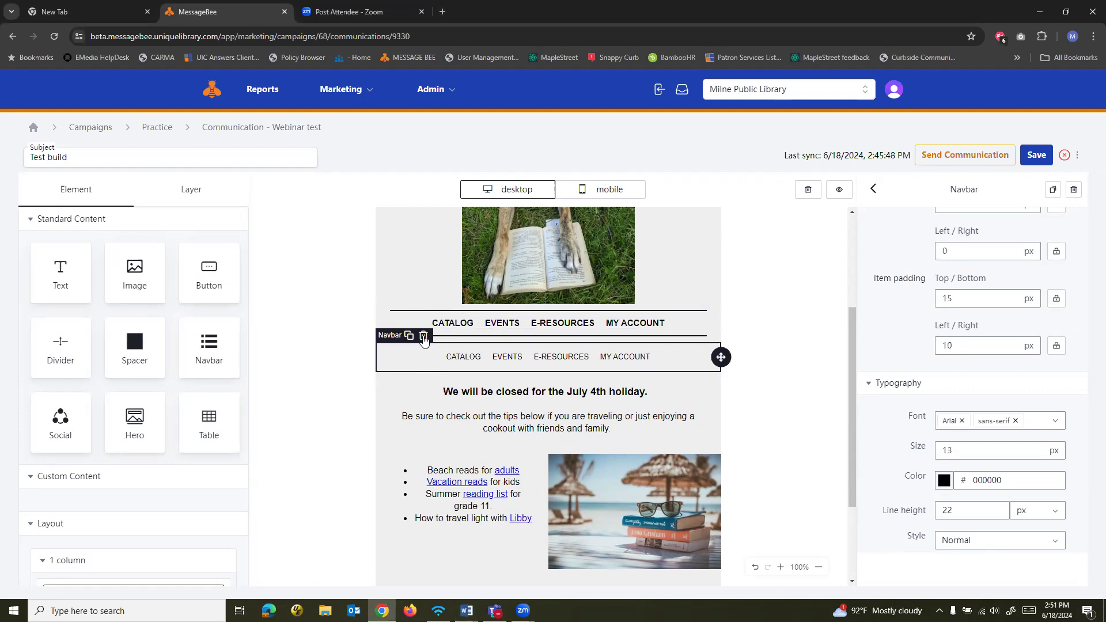
{"action": "left_click", "coordinate": [423, 337]}
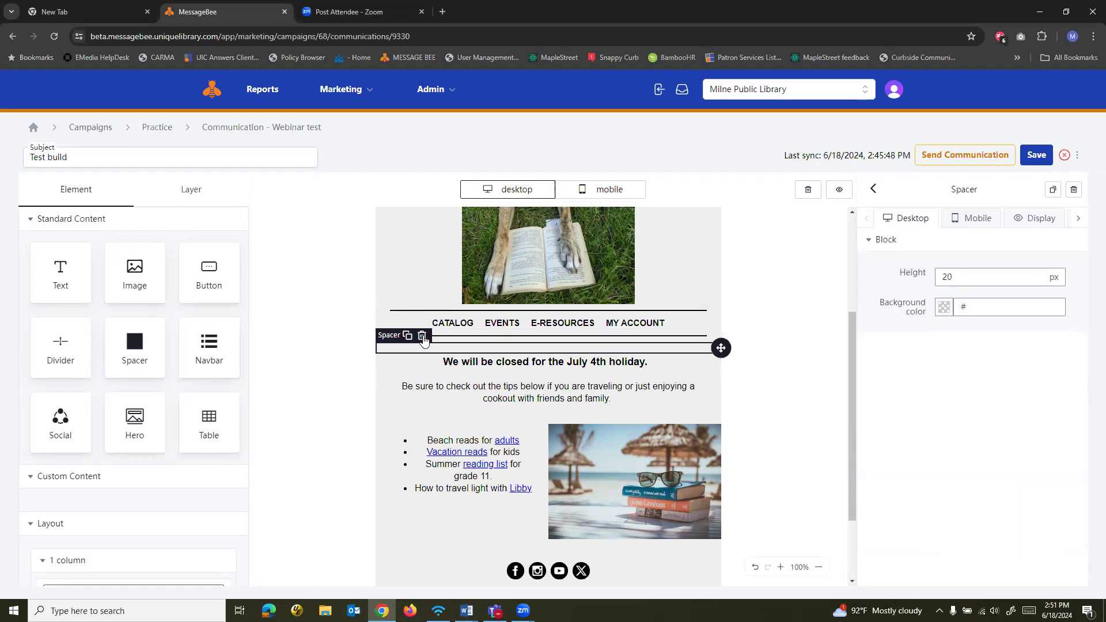
Change the text of the navbar's Catalog item to "HOme Page" and open its link address for editing
{"action": "left_click", "coordinate": [467, 326]}
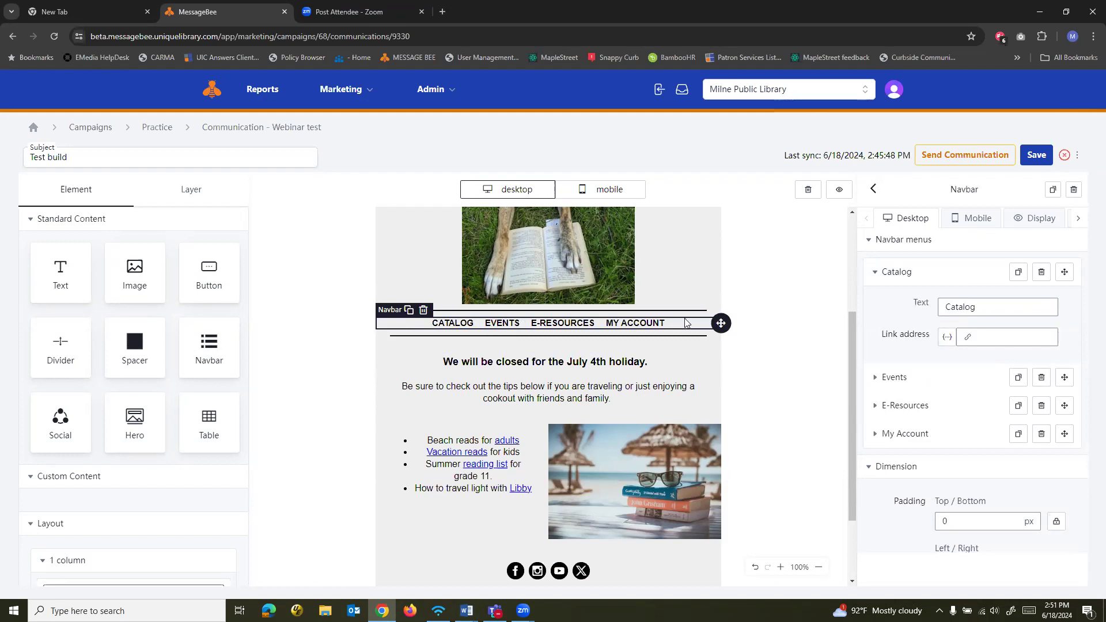
{"action": "left_click", "coordinate": [993, 307]}
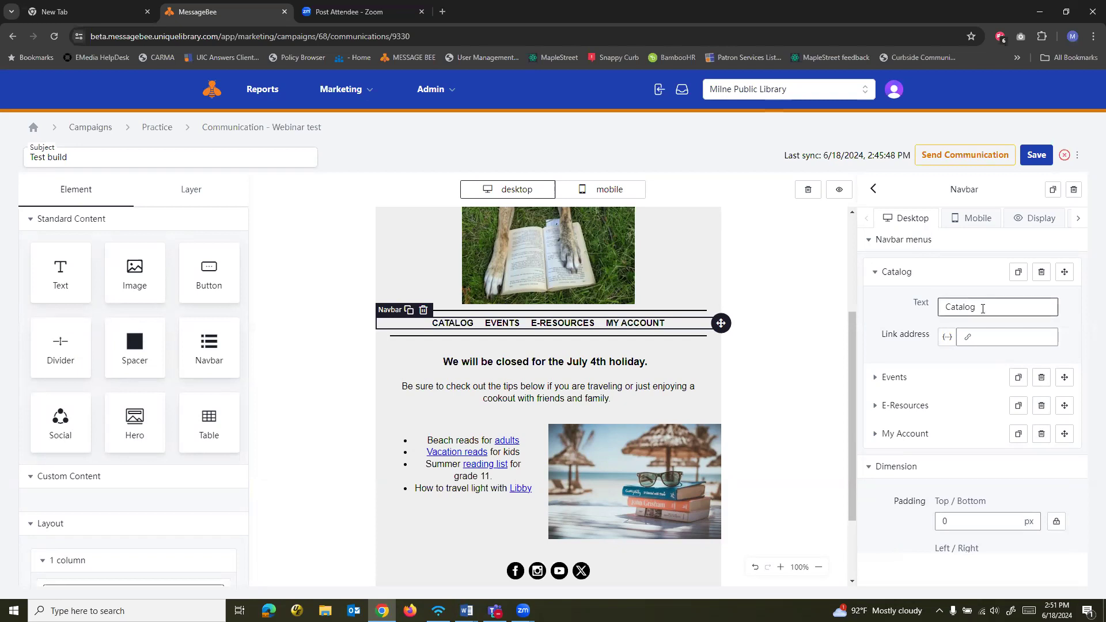
{"action": "left_click_drag", "start_coordinate": [997, 305], "coordinate": [924, 307]}
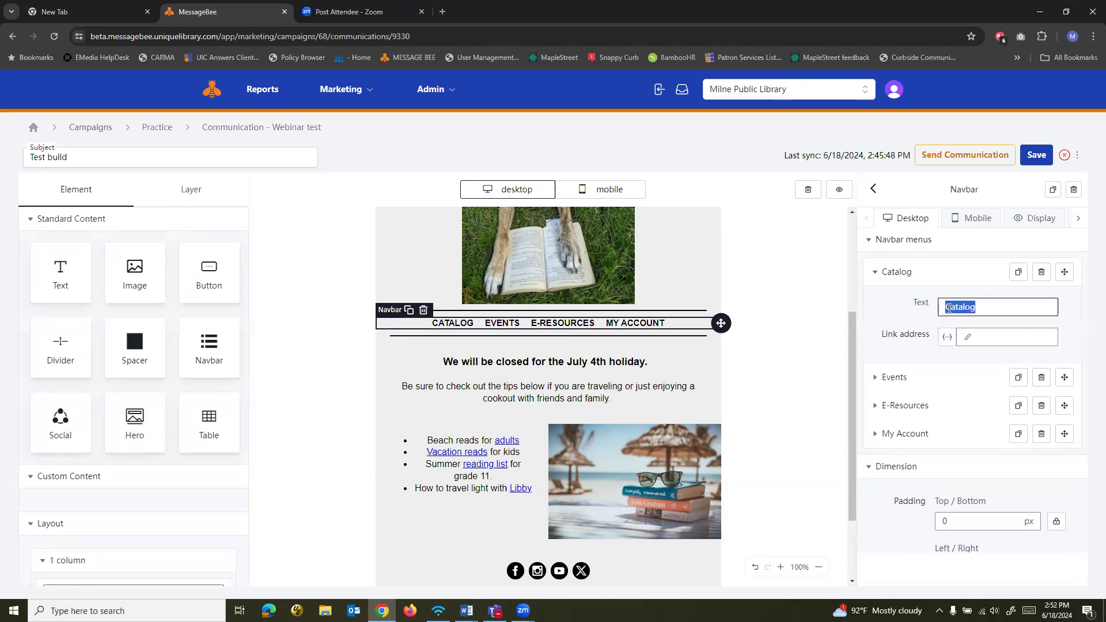
{"action": "type", "text": "HOme Page"}
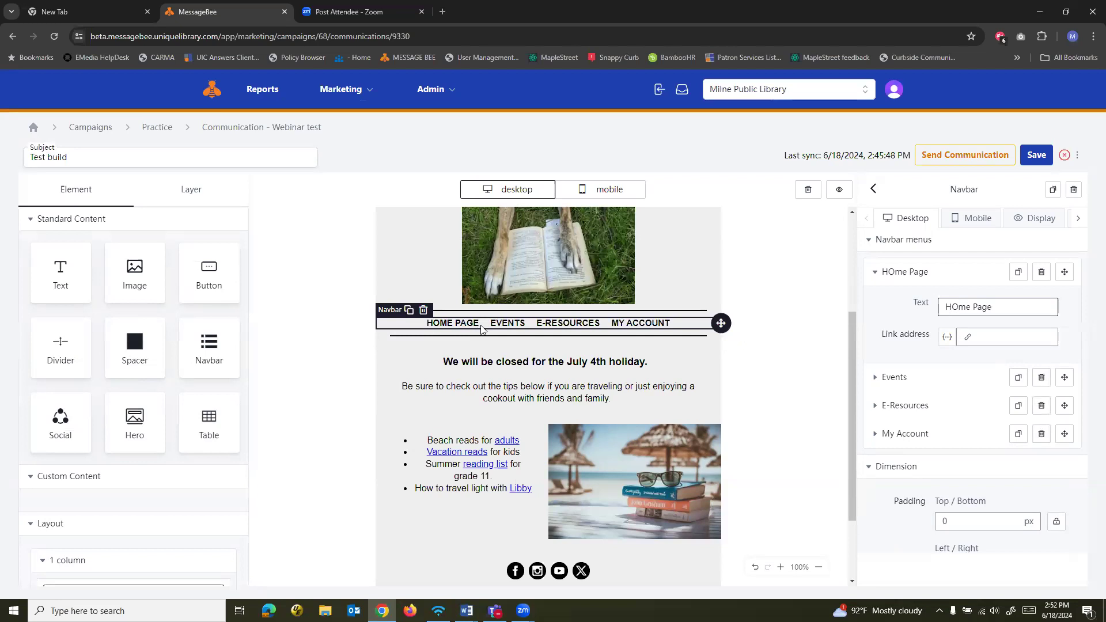
{"action": "left_click", "coordinate": [987, 337]}
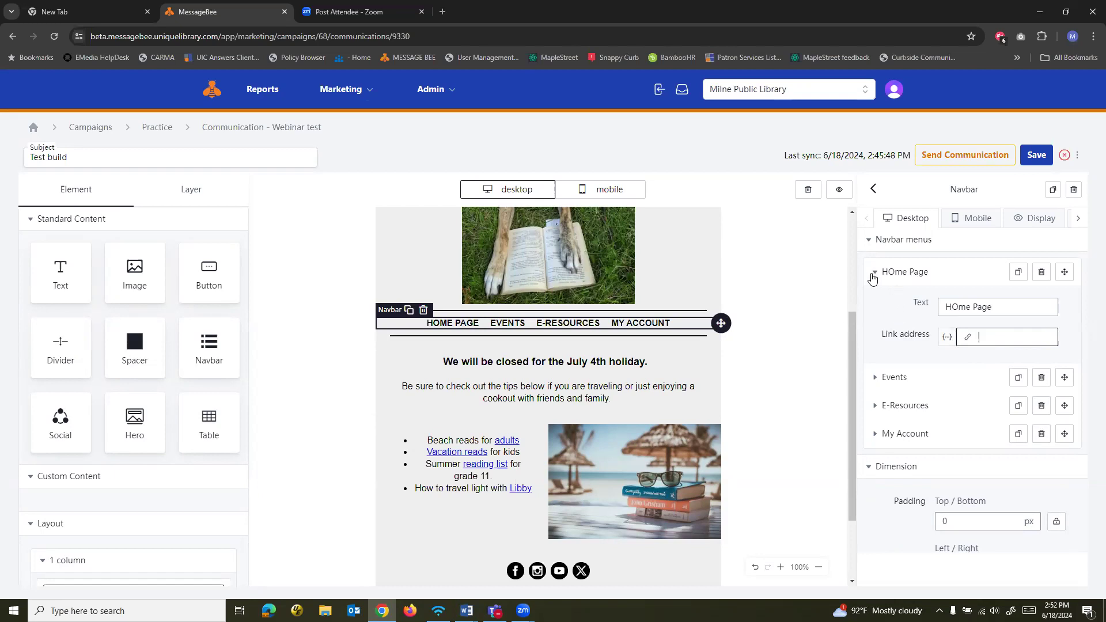
Duplicate the navbar's My Account item and delete the copy again
{"action": "scroll", "coordinate": [997, 416], "scroll_direction": "down", "scroll_amount": 1}
{"action": "scroll", "coordinate": [998, 416], "scroll_direction": "down", "scroll_amount": 1}
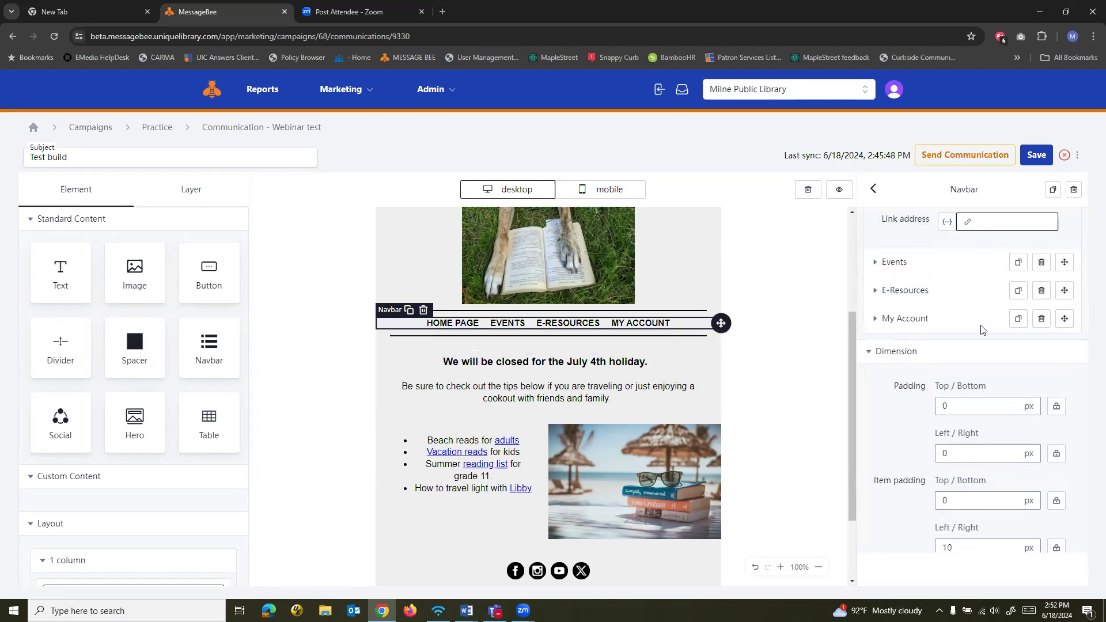
{"action": "left_click", "coordinate": [1017, 318]}
{"action": "left_click", "coordinate": [954, 304]}
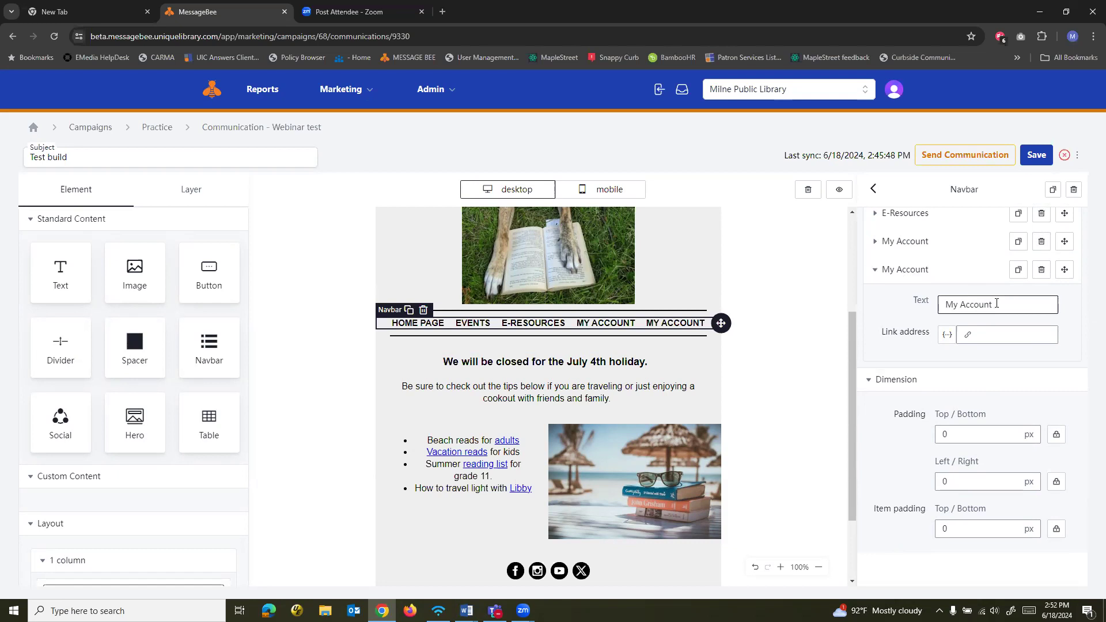
{"action": "left_click", "coordinate": [1041, 271]}
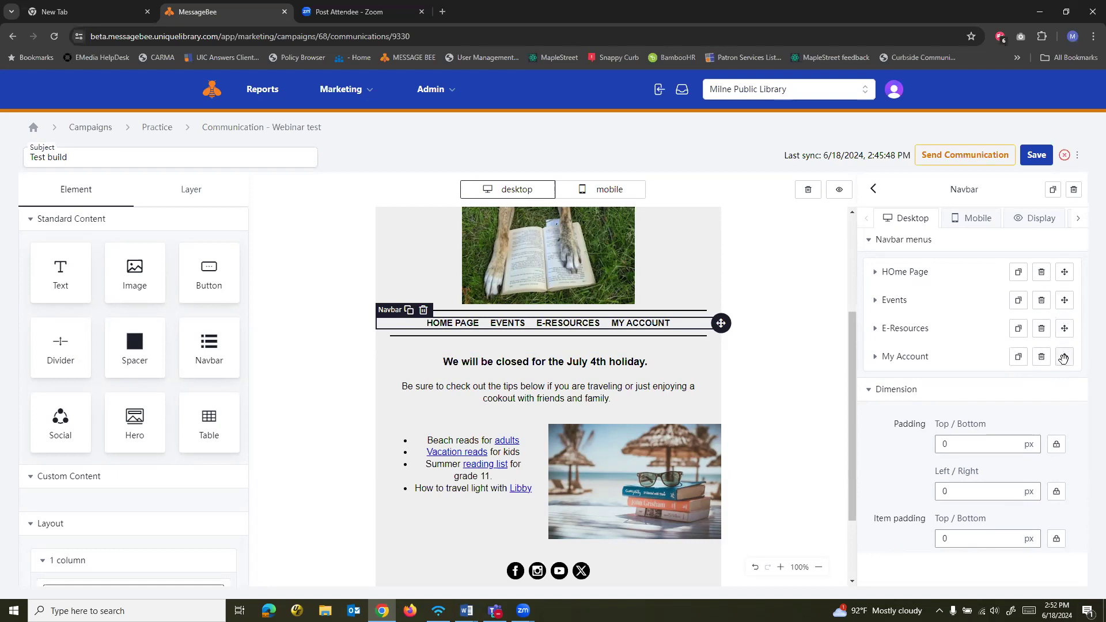
Move the E-Resources item ahead of Events in the navbar and review the navbar's typography and alignment settings
{"action": "left_click_drag", "start_coordinate": [1063, 330], "coordinate": [1059, 301]}
{"action": "scroll", "coordinate": [916, 413], "scroll_direction": "down", "scroll_amount": 6}
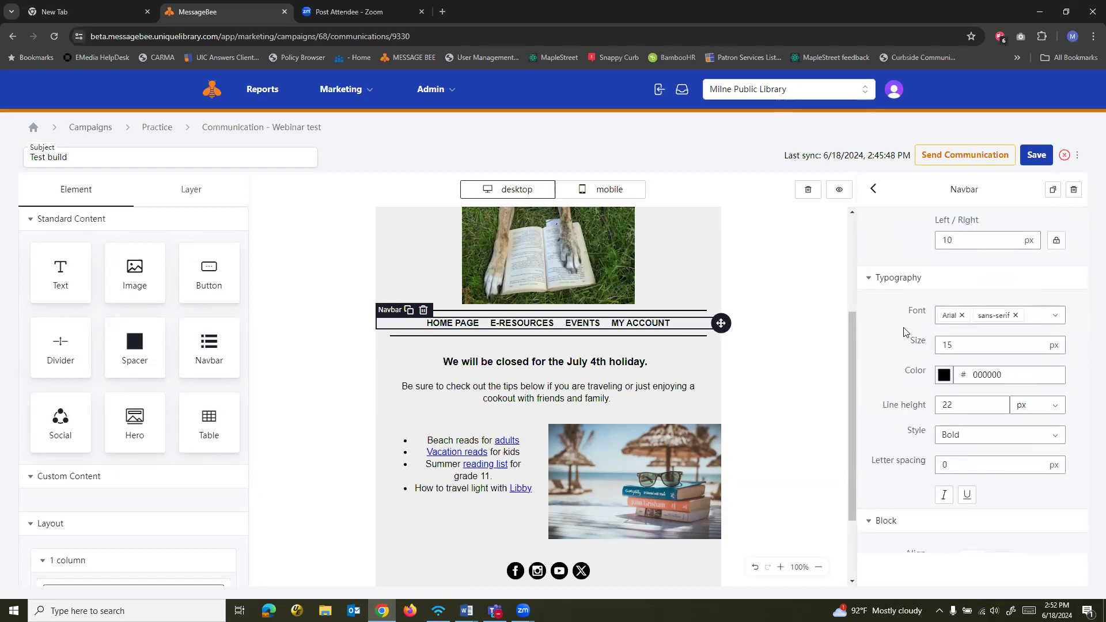
{"action": "scroll", "coordinate": [887, 349], "scroll_direction": "down", "scroll_amount": 2}
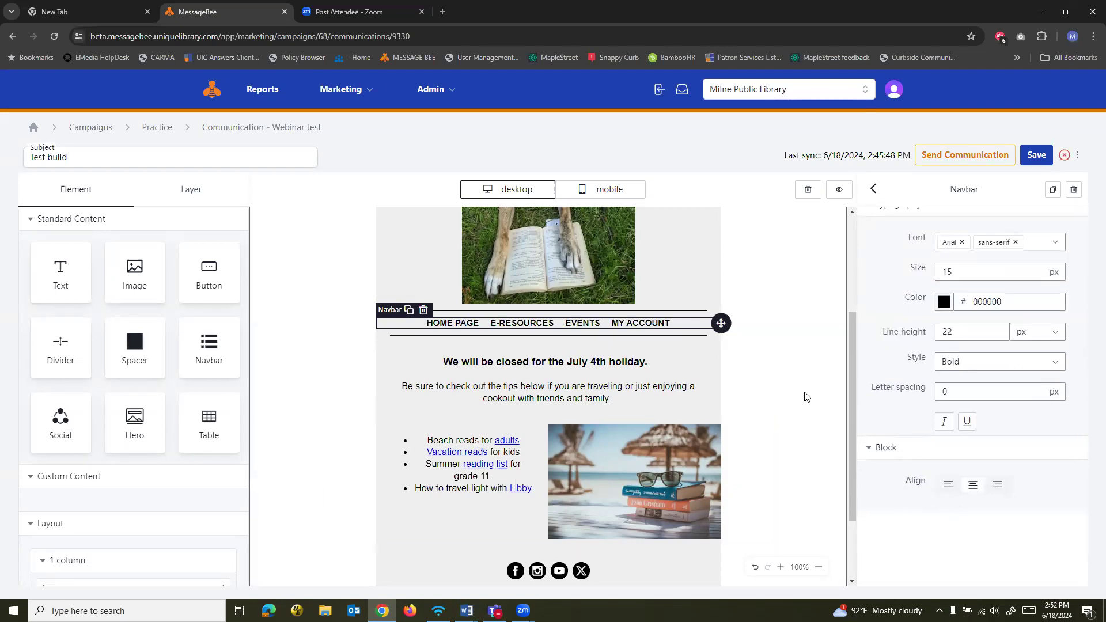
Add a text block between the divider under the navbar and the July 4th closing notice
{"action": "left_click", "coordinate": [662, 372]}
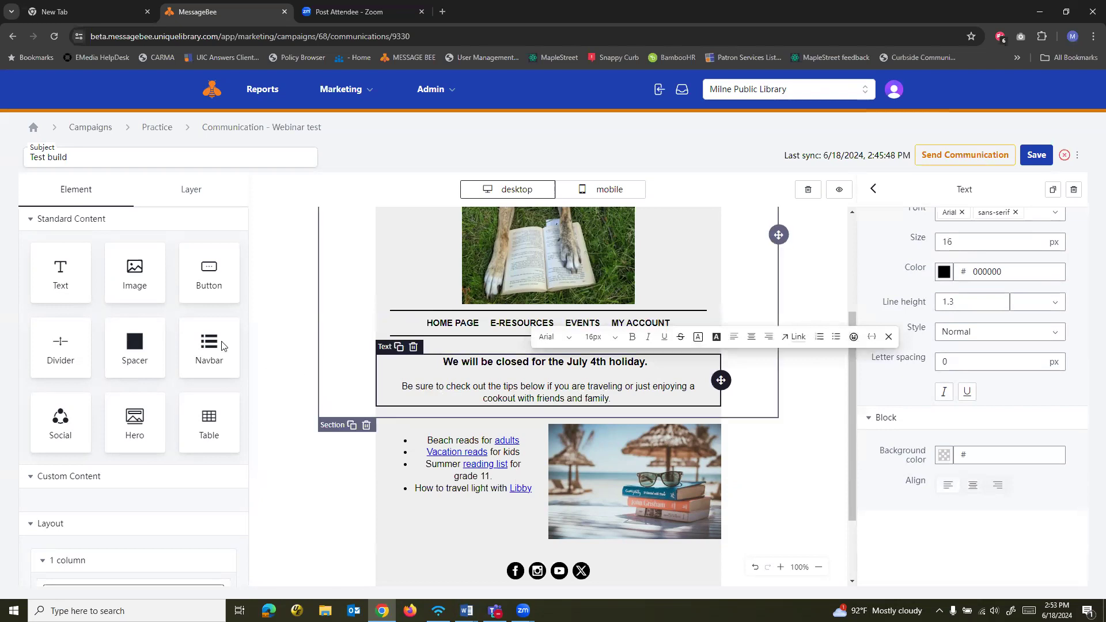
{"action": "left_click_drag", "start_coordinate": [61, 272], "coordinate": [459, 370]}
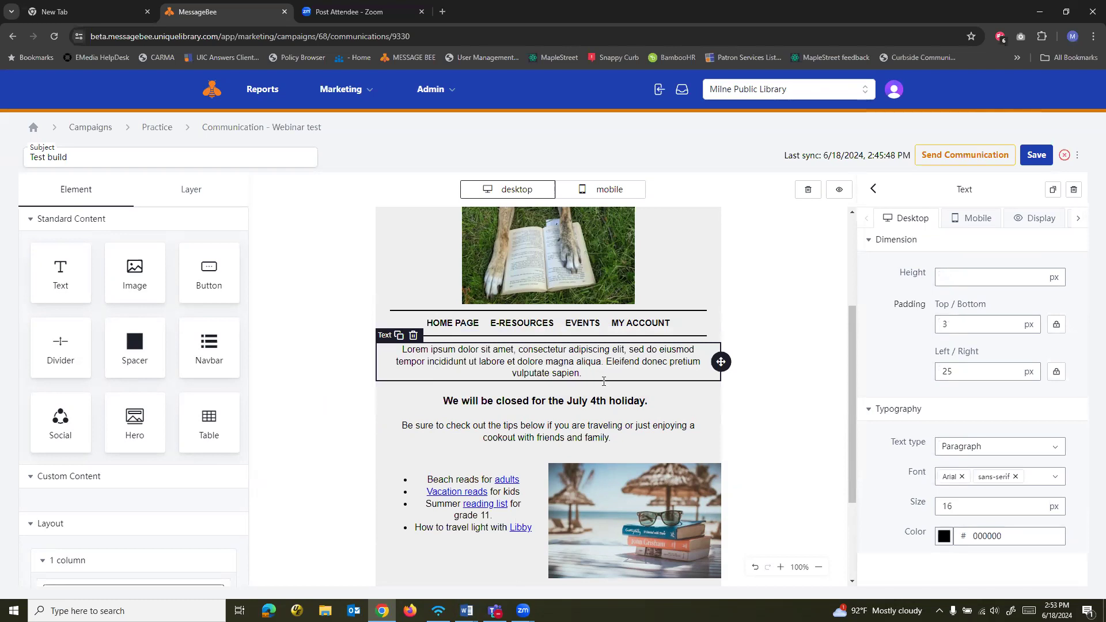
Link the word "family." at the end of the July 4th notice to uniquelibrary.com
{"action": "left_click", "coordinate": [617, 410]}
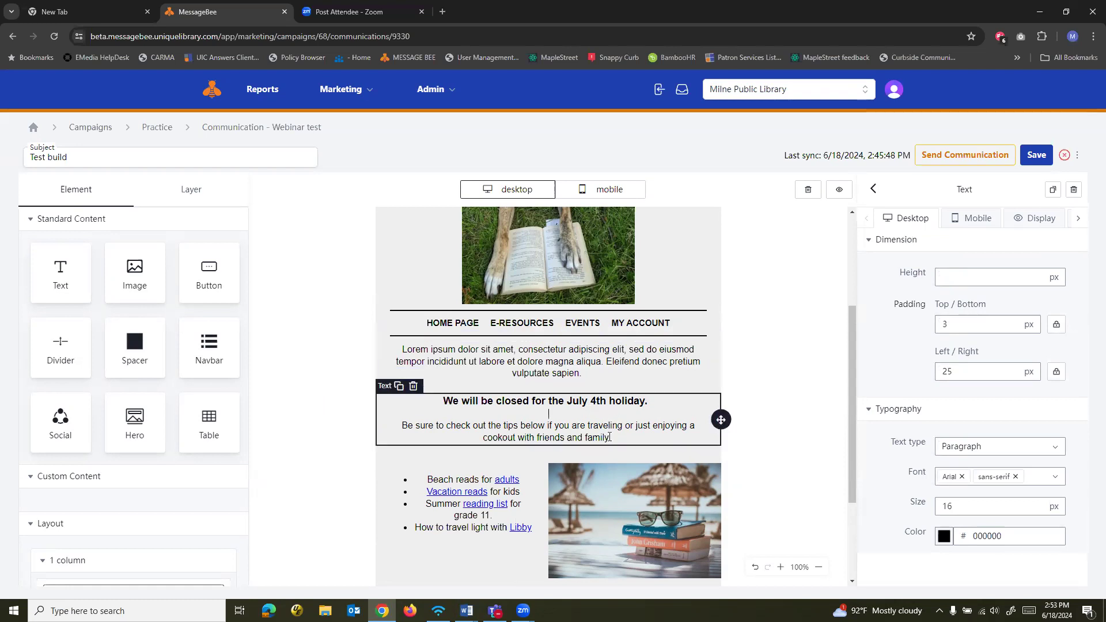
{"action": "left_click", "coordinate": [608, 437]}
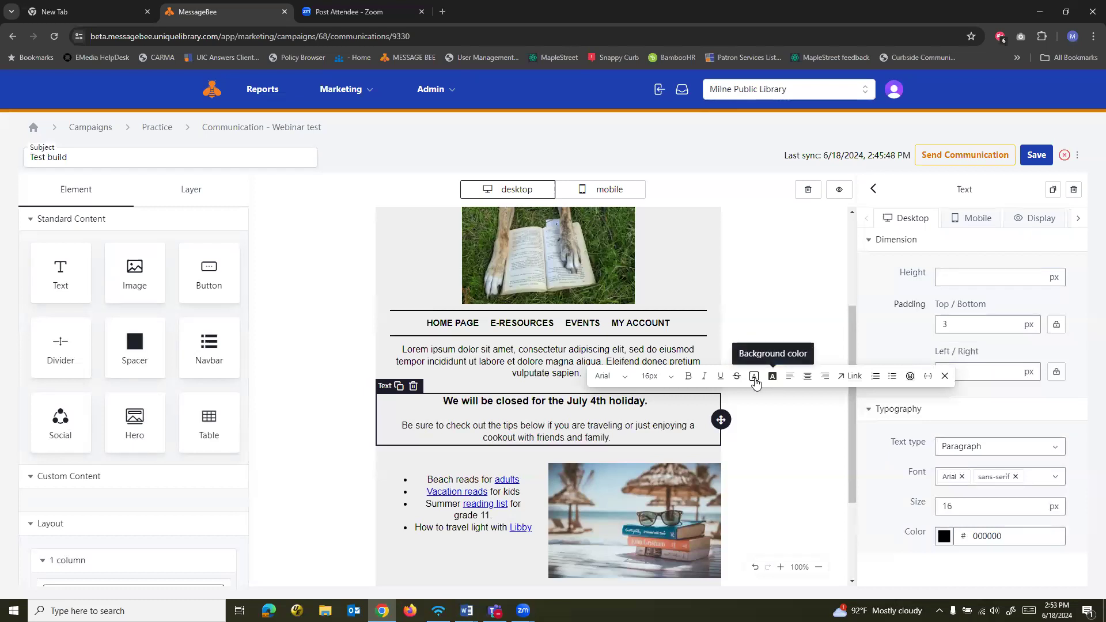
{"action": "left_click", "coordinate": [626, 439]}
{"action": "left_click_drag", "start_coordinate": [612, 439], "coordinate": [583, 440]}
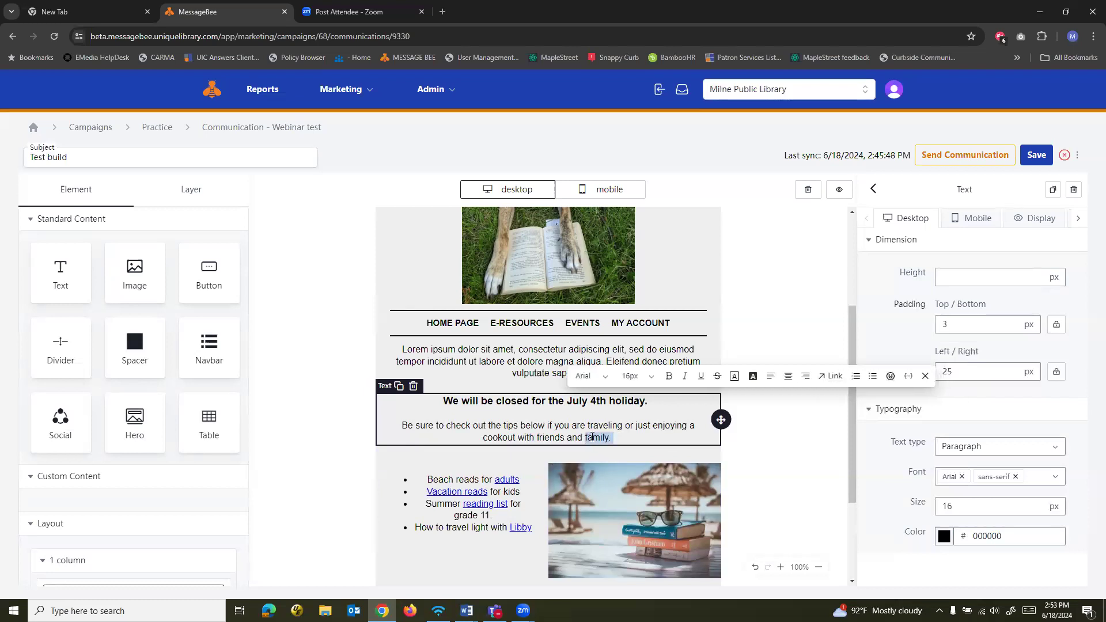
{"action": "left_click", "coordinate": [837, 380]}
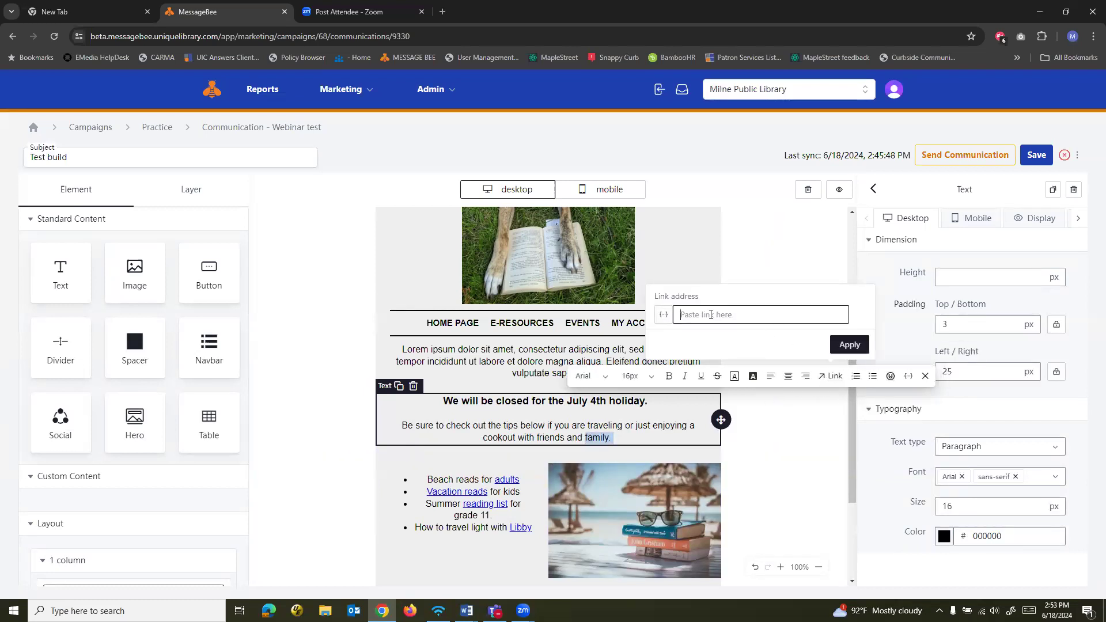
{"action": "type", "text": "uniquelibrary.com"}
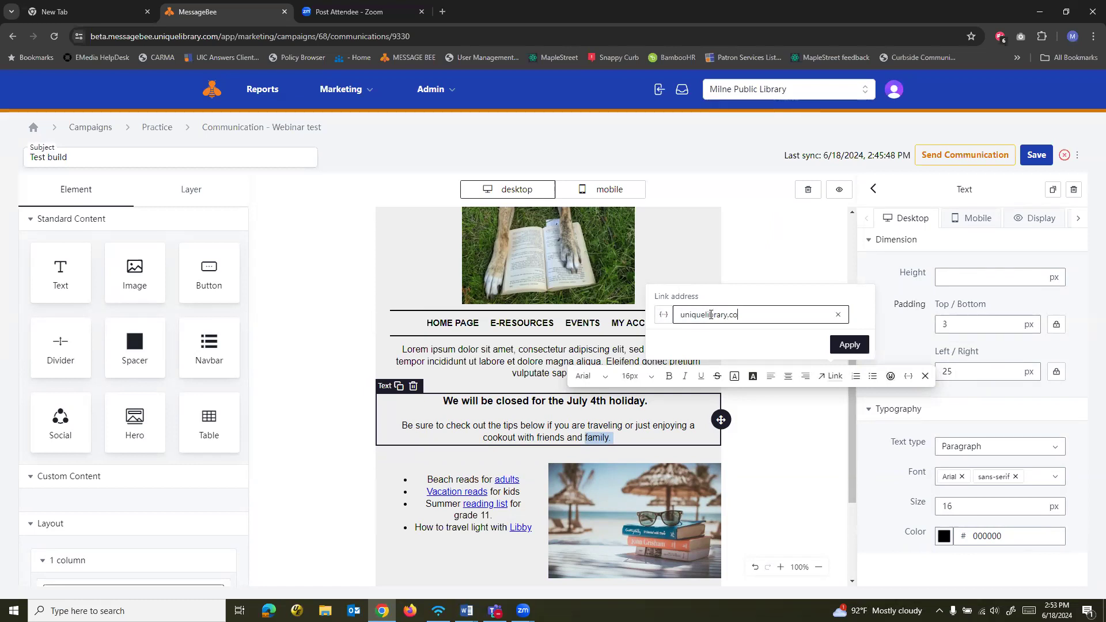
{"action": "left_click", "coordinate": [848, 345]}
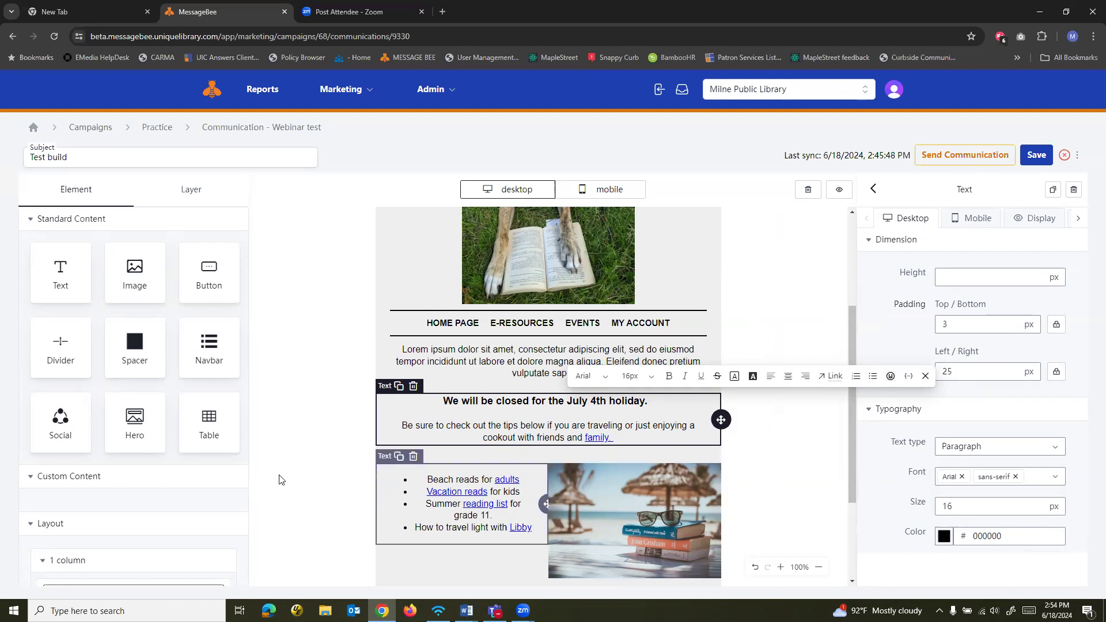
Add a two-column 33% / 67% section between the beach reads section and the social icons
{"action": "scroll", "coordinate": [404, 342], "scroll_direction": "down", "scroll_amount": 3}
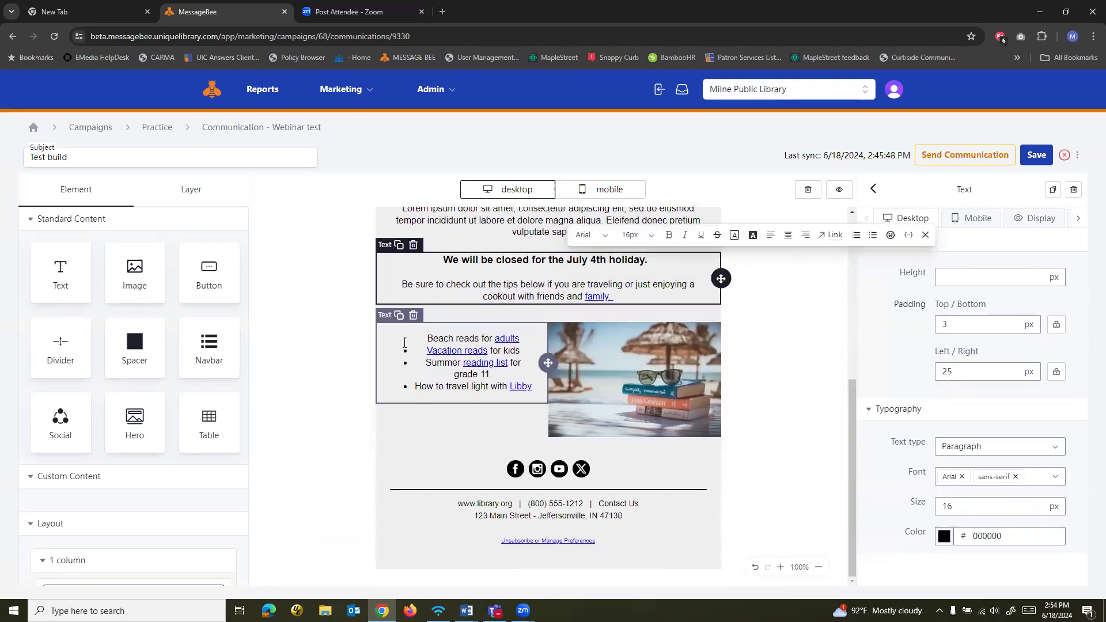
{"action": "left_click", "coordinate": [402, 425]}
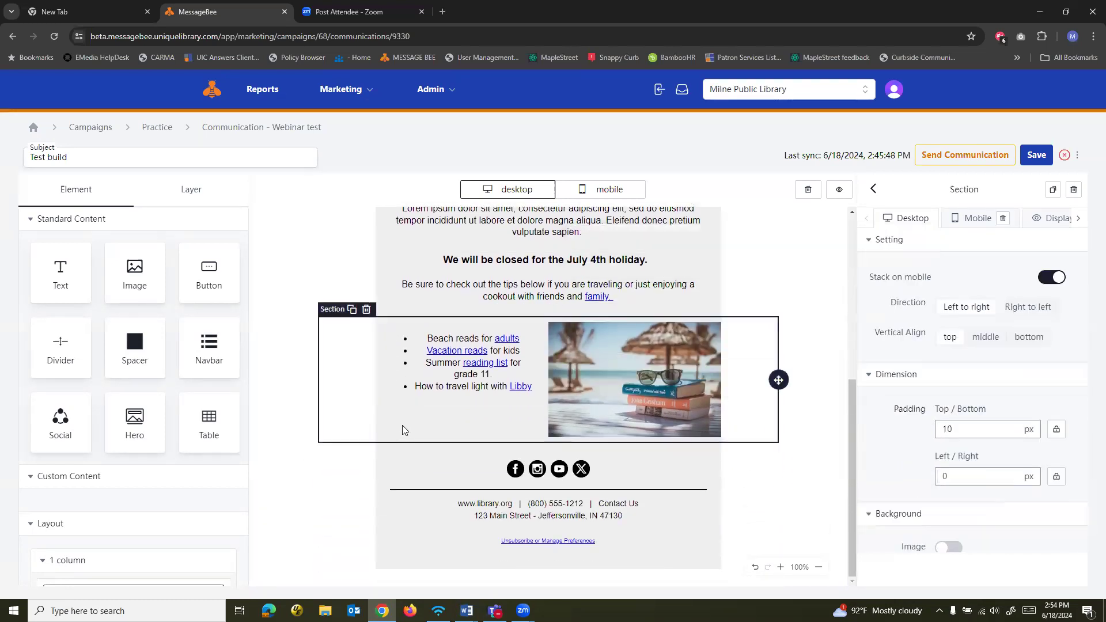
{"action": "scroll", "coordinate": [173, 495], "scroll_direction": "down", "scroll_amount": 3}
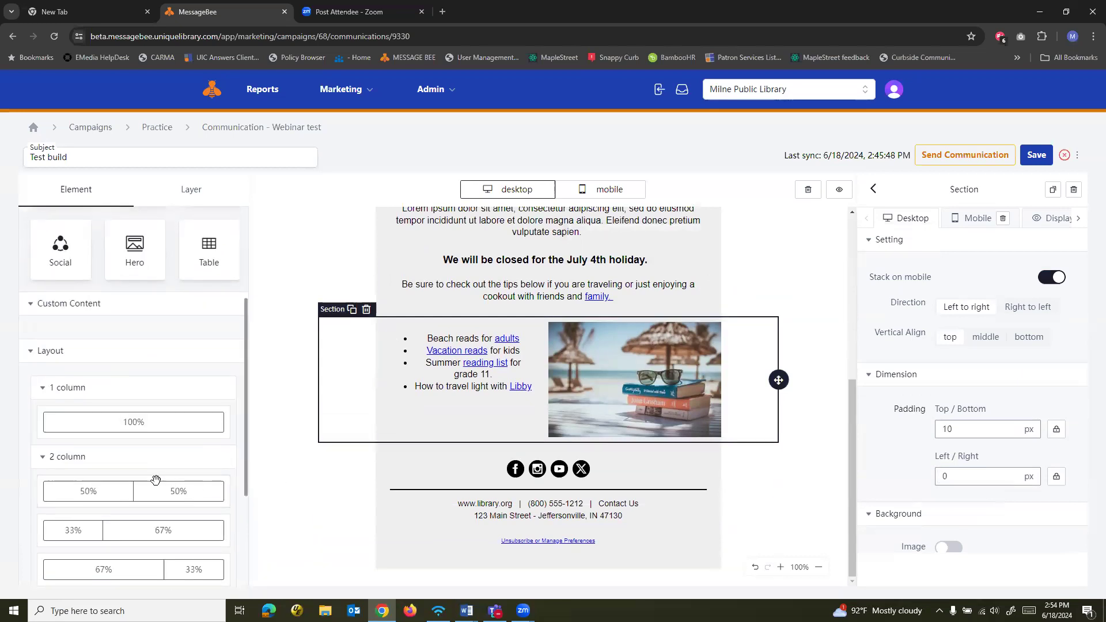
{"action": "scroll", "coordinate": [161, 478], "scroll_direction": "down", "scroll_amount": 2}
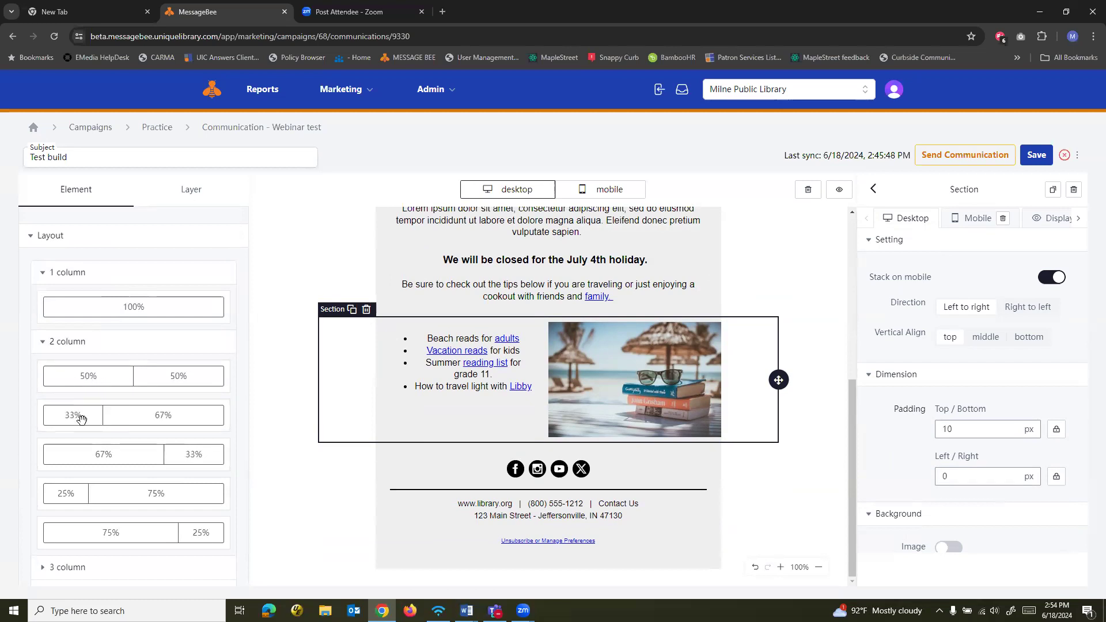
{"action": "left_click_drag", "start_coordinate": [103, 414], "coordinate": [444, 456]}
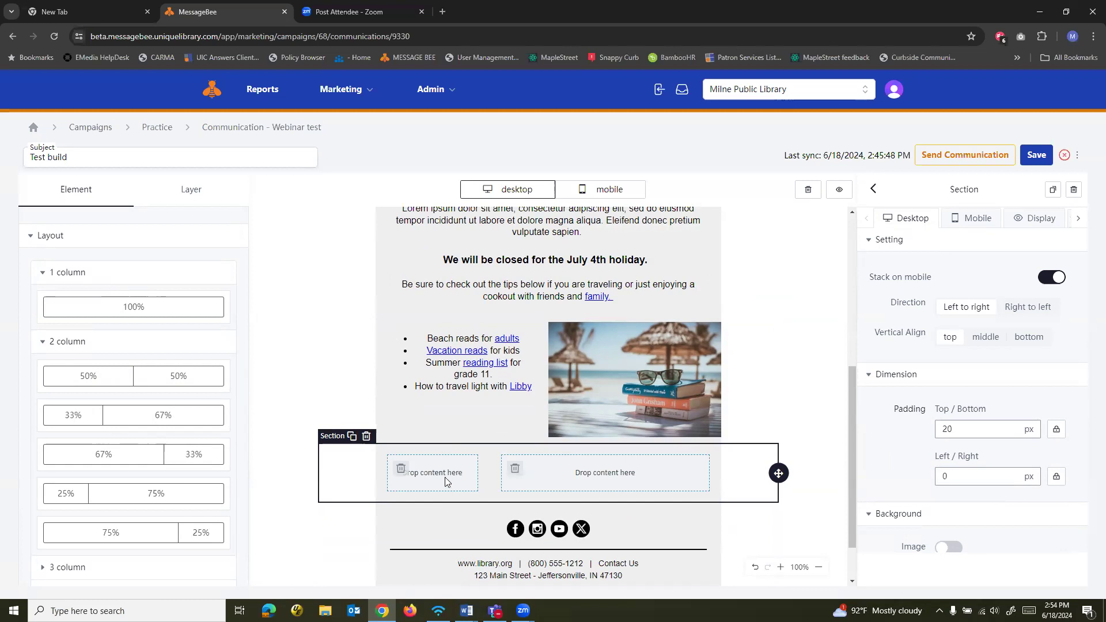
Place a button in the new section's 33% column and a text block in its 67% column
{"action": "scroll", "coordinate": [184, 370], "scroll_direction": "up", "scroll_amount": 5}
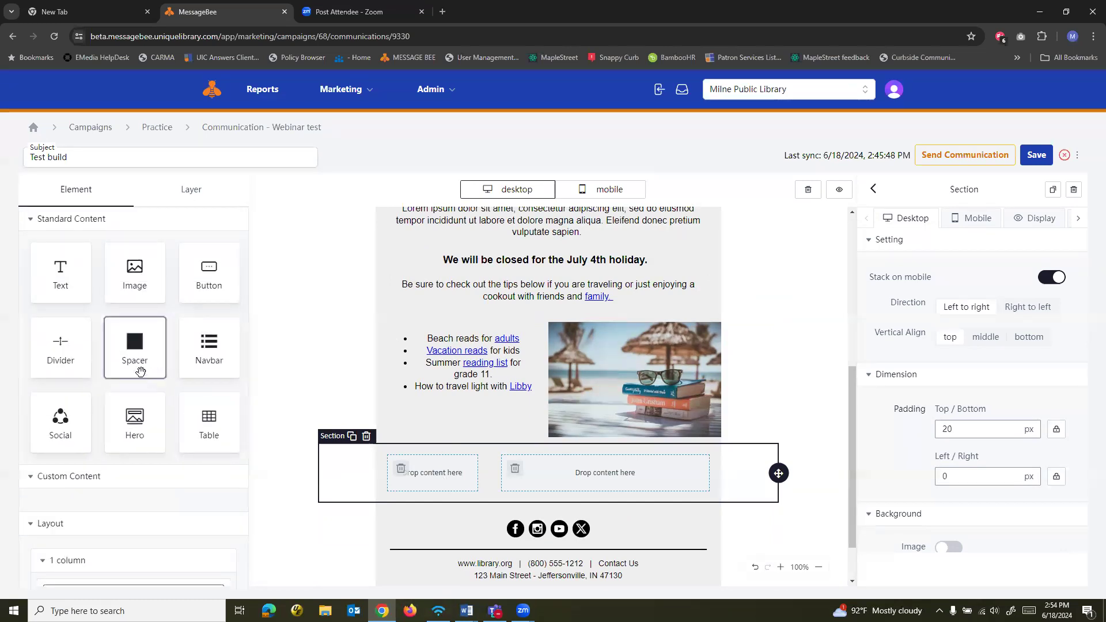
{"action": "left_click_drag", "start_coordinate": [209, 278], "coordinate": [423, 474]}
{"action": "left_click_drag", "start_coordinate": [61, 271], "coordinate": [610, 472]}
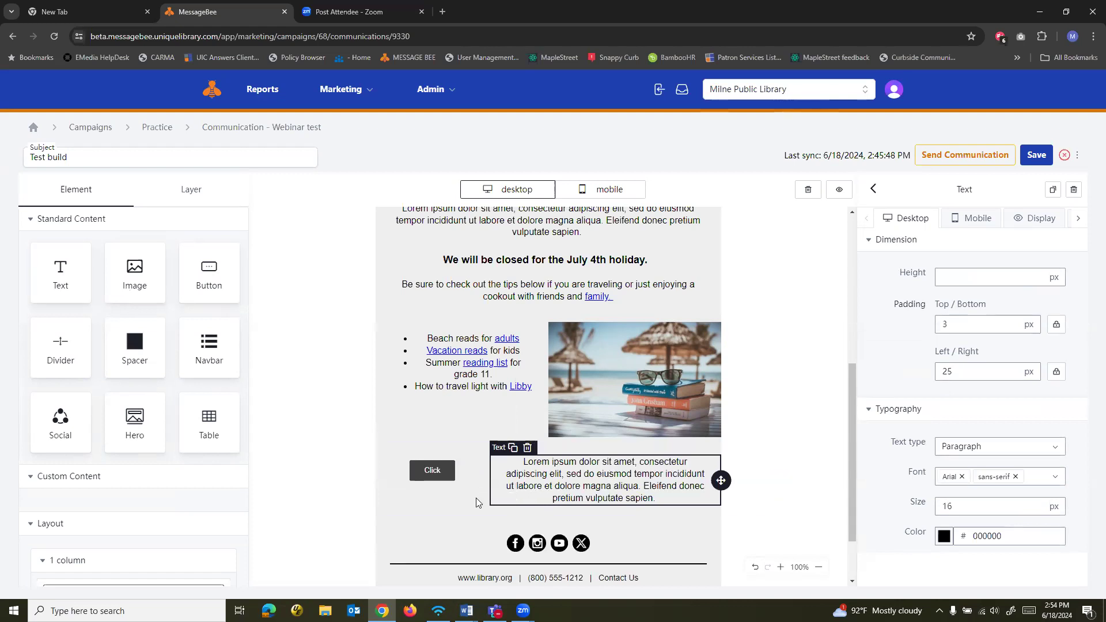
Examine the settings of the new section, its Click button, the beach image and the reading list text
{"action": "left_click", "coordinate": [446, 505]}
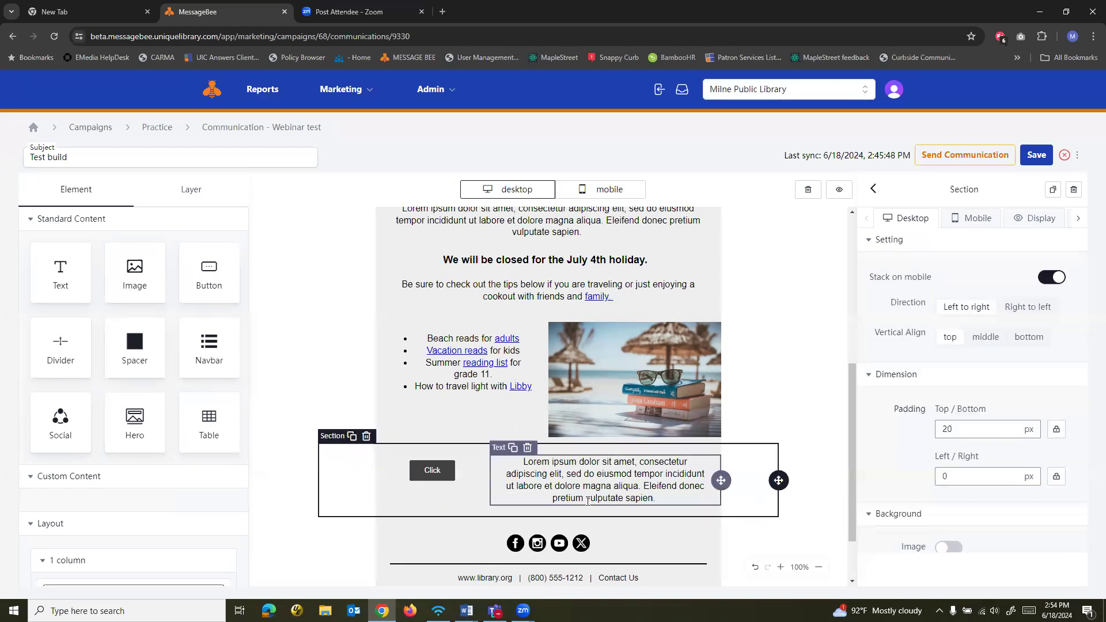
{"action": "left_click", "coordinate": [455, 480]}
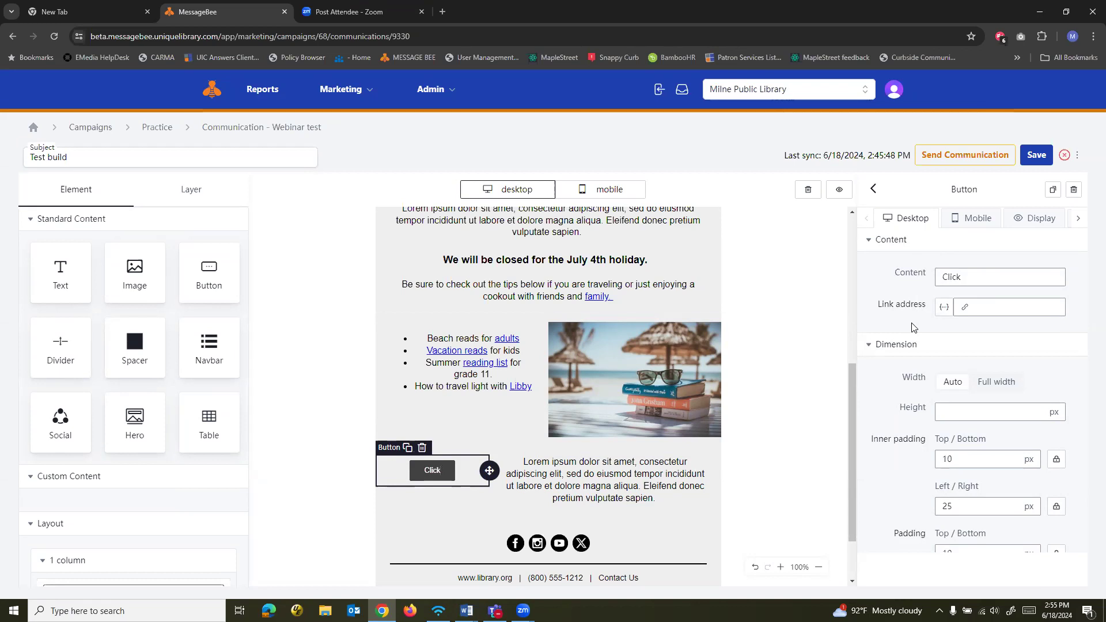
{"action": "scroll", "coordinate": [905, 412], "scroll_direction": "down", "scroll_amount": 4}
{"action": "scroll", "coordinate": [905, 414], "scroll_direction": "down", "scroll_amount": 2}
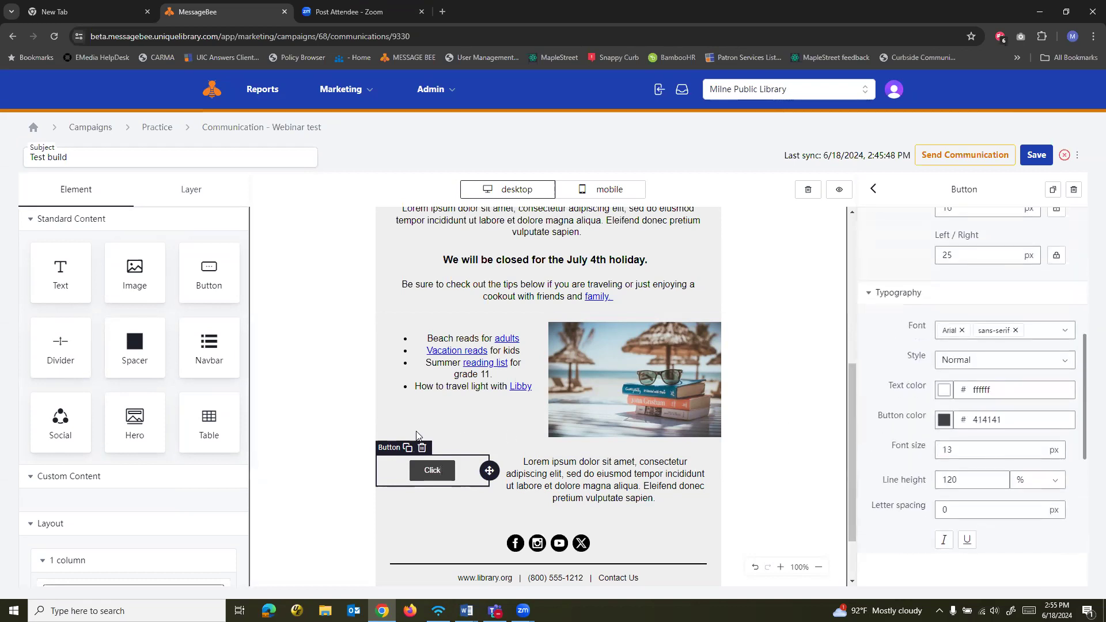
{"action": "left_click", "coordinate": [587, 412]}
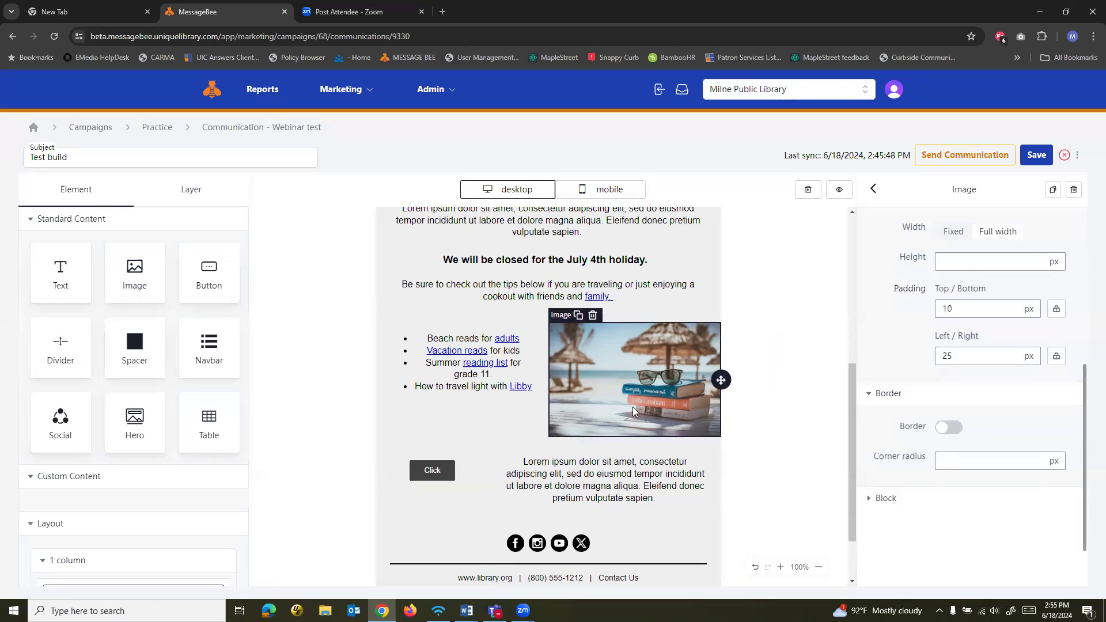
{"action": "scroll", "coordinate": [894, 358], "scroll_direction": "up", "scroll_amount": 2}
{"action": "scroll", "coordinate": [895, 358], "scroll_direction": "up", "scroll_amount": 3}
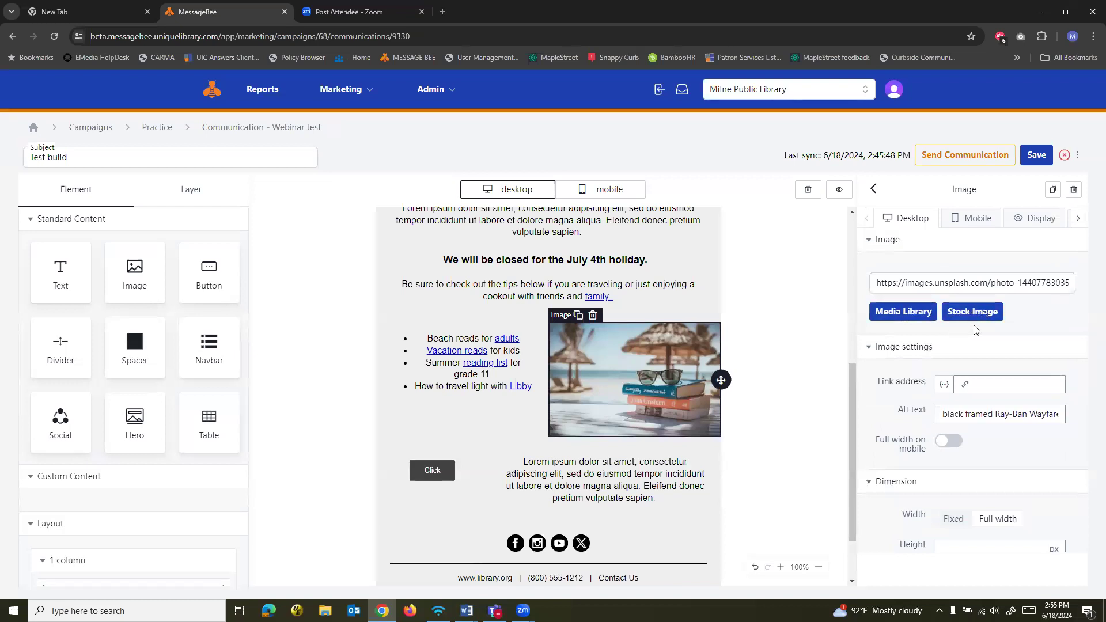
{"action": "left_click", "coordinate": [501, 412]}
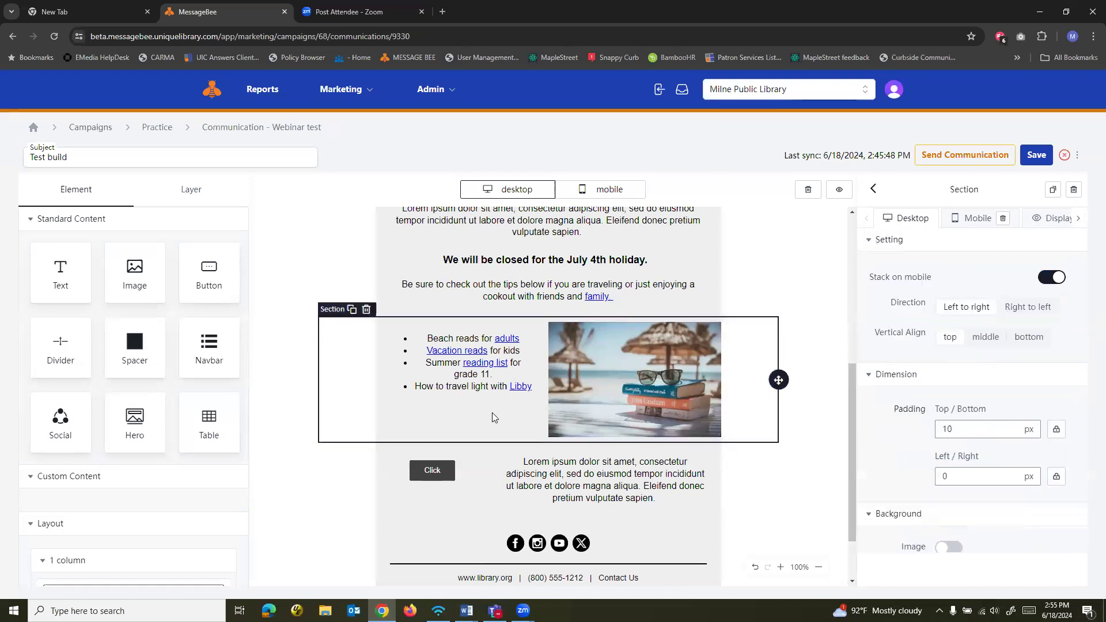
{"action": "left_click", "coordinate": [455, 391]}
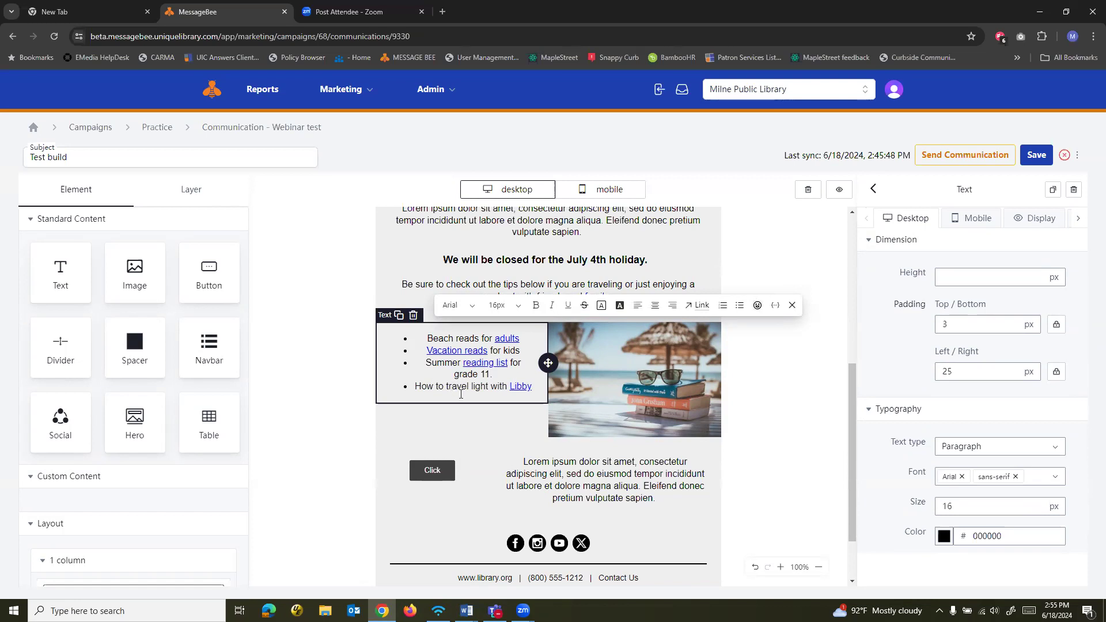
Add a second social icons block below the footer divider and delete it again
{"action": "scroll", "coordinate": [623, 471], "scroll_direction": "down", "scroll_amount": 1}
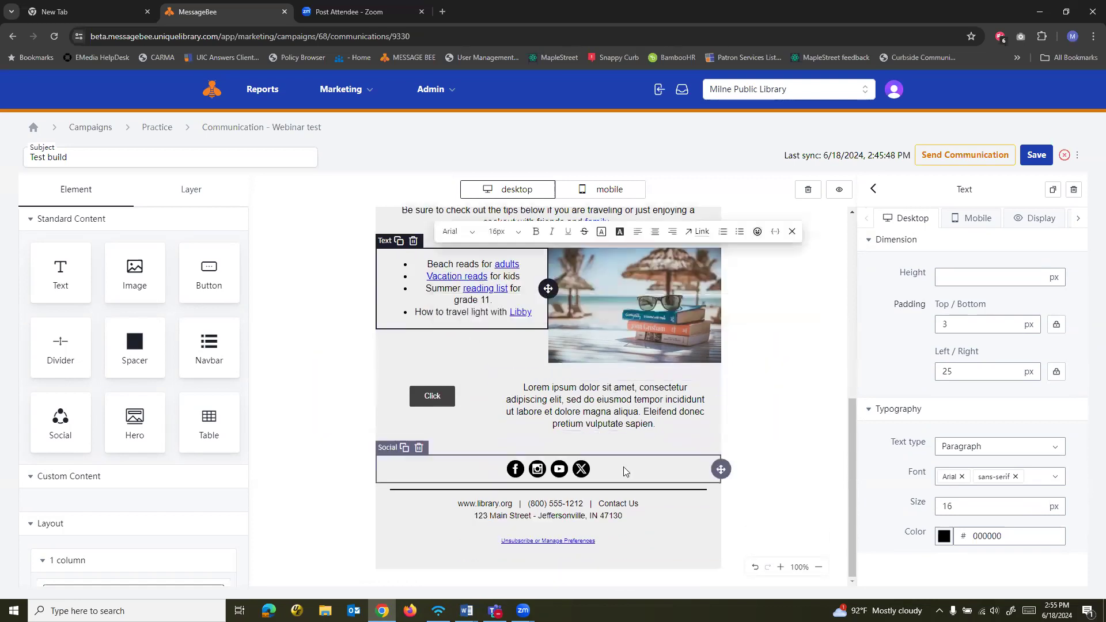
{"action": "left_click", "coordinate": [641, 476]}
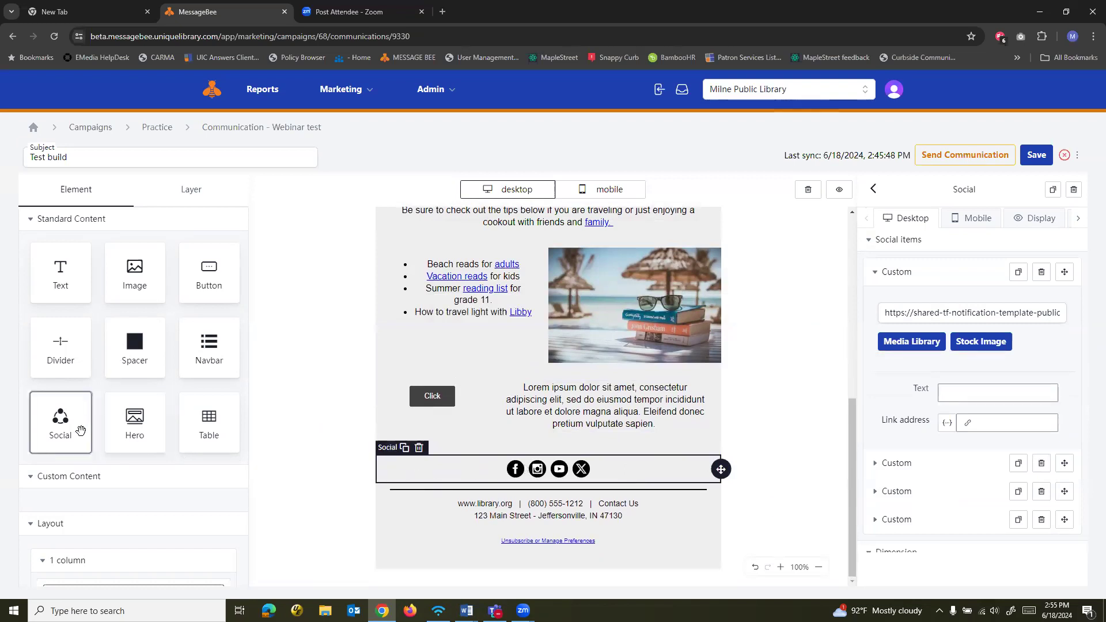
{"action": "left_click_drag", "start_coordinate": [62, 432], "coordinate": [537, 499]}
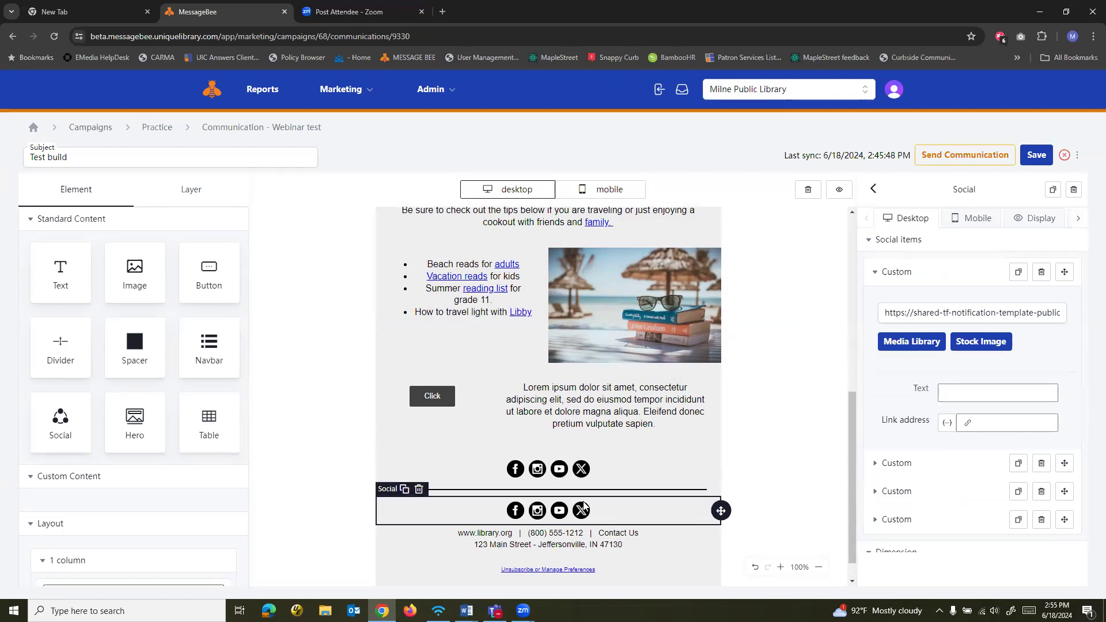
{"action": "left_click", "coordinate": [419, 489]}
Review the social icons block's item and dimension settings and duplicate its last item
{"action": "left_click", "coordinate": [562, 473]}
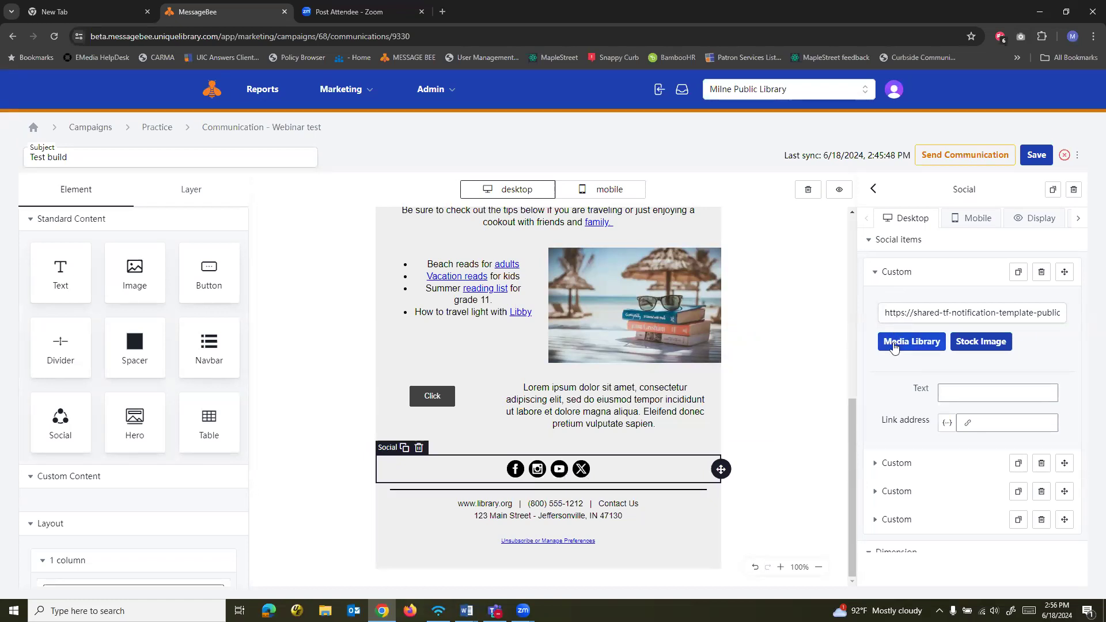
{"action": "left_click", "coordinate": [987, 425]}
{"action": "scroll", "coordinate": [991, 414], "scroll_direction": "down", "scroll_amount": 3}
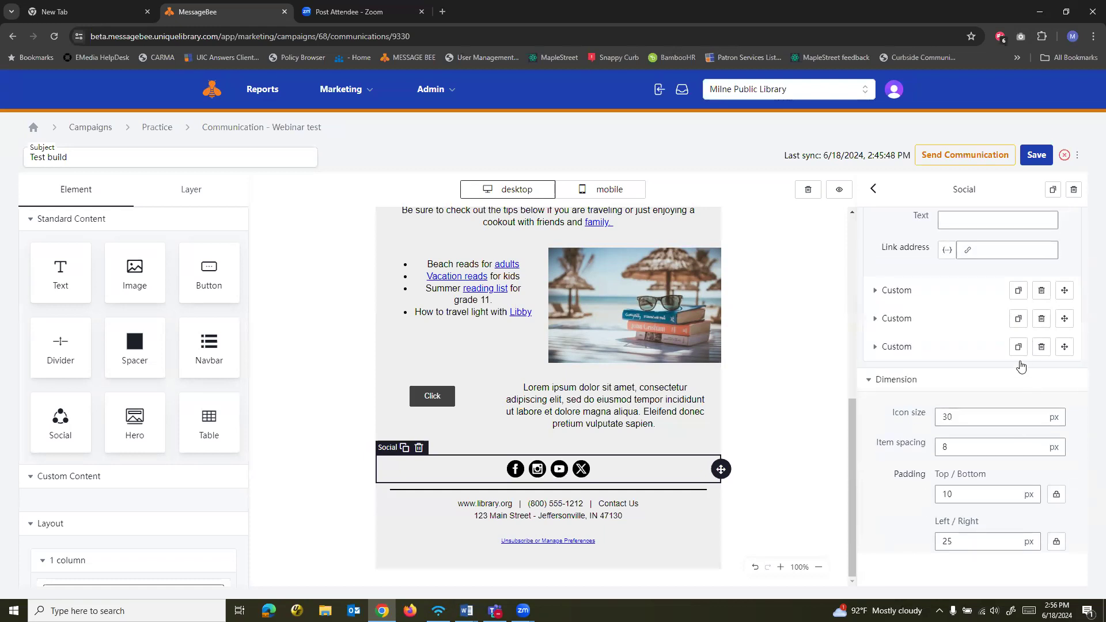
{"action": "scroll", "coordinate": [780, 424], "scroll_direction": "up", "scroll_amount": 1}
{"action": "scroll", "coordinate": [780, 424], "scroll_direction": "up", "scroll_amount": 3}
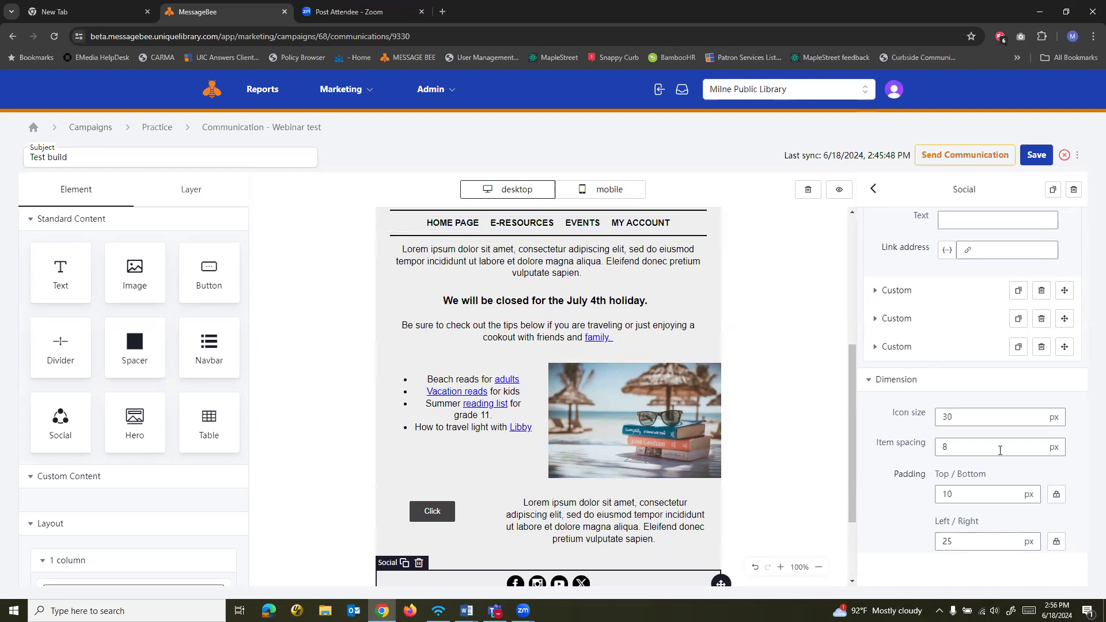
{"action": "scroll", "coordinate": [1014, 288], "scroll_direction": "down", "scroll_amount": 2}
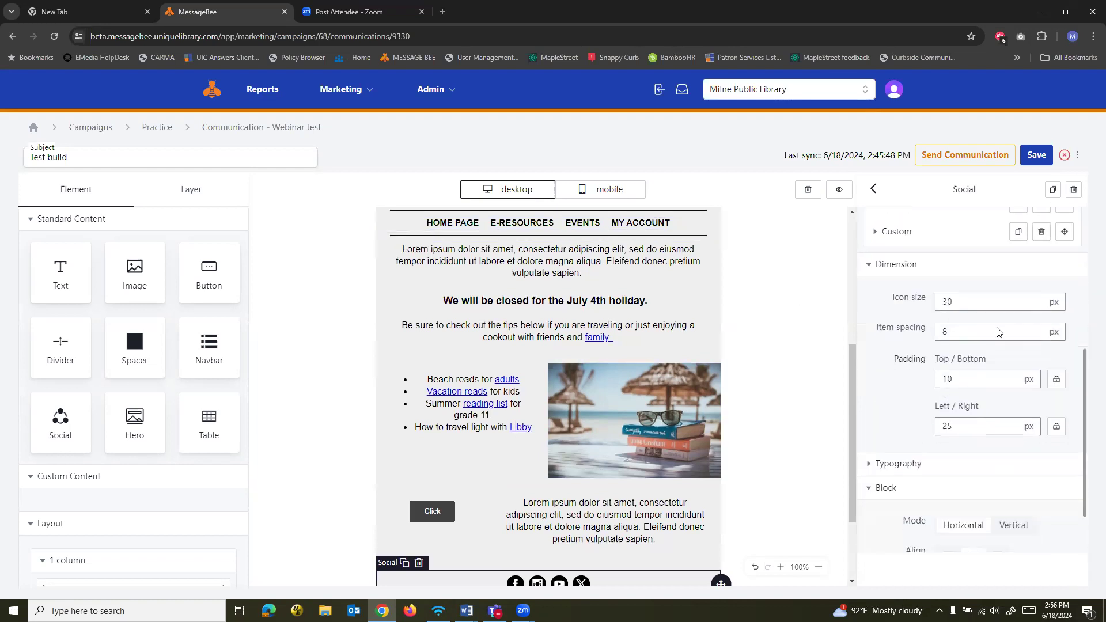
{"action": "left_click", "coordinate": [1018, 232]}
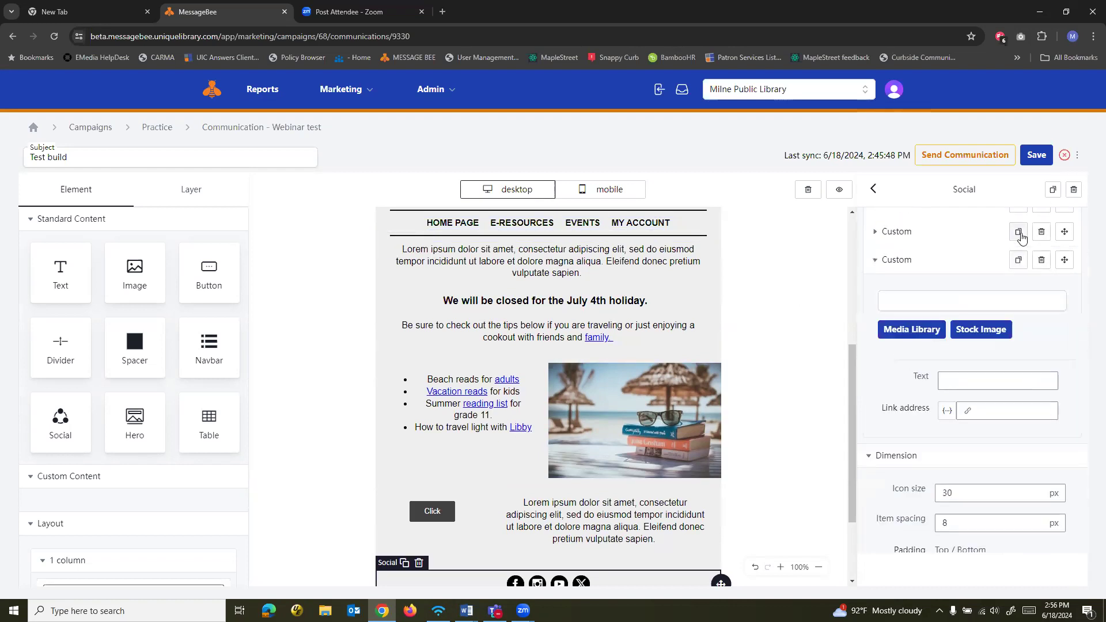
Delete the duplicated last social item and move the X icon to second place, directly after the Facebook icon
{"action": "scroll", "coordinate": [816, 388], "scroll_direction": "up", "scroll_amount": 1}
{"action": "scroll", "coordinate": [795, 407], "scroll_direction": "down", "scroll_amount": 3}
{"action": "scroll", "coordinate": [1011, 340], "scroll_direction": "up", "scroll_amount": 3}
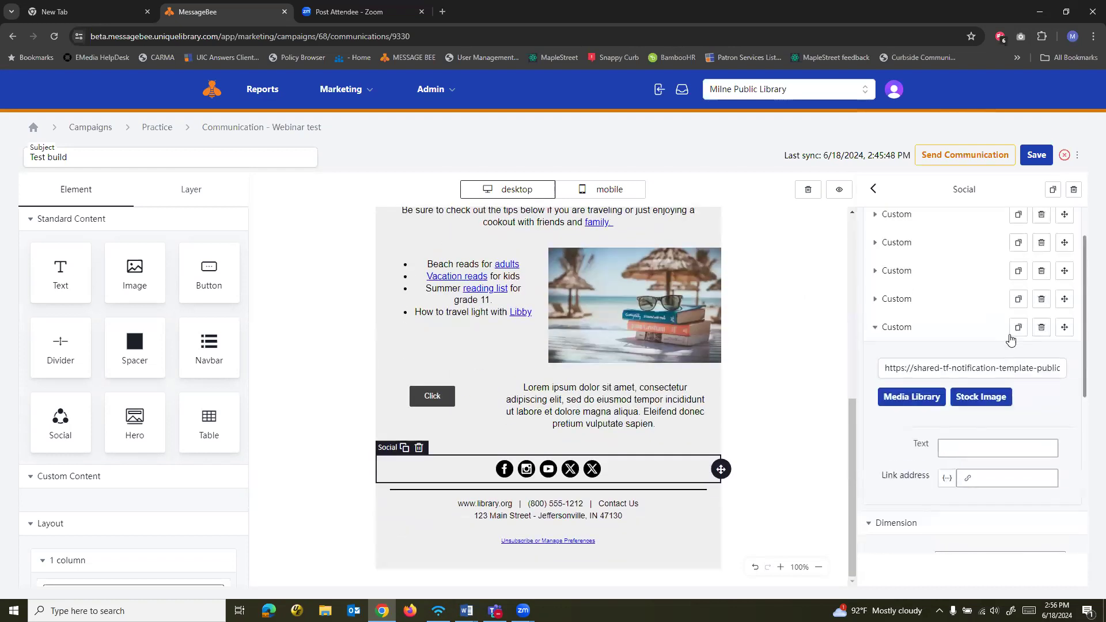
{"action": "left_click", "coordinate": [1041, 328]}
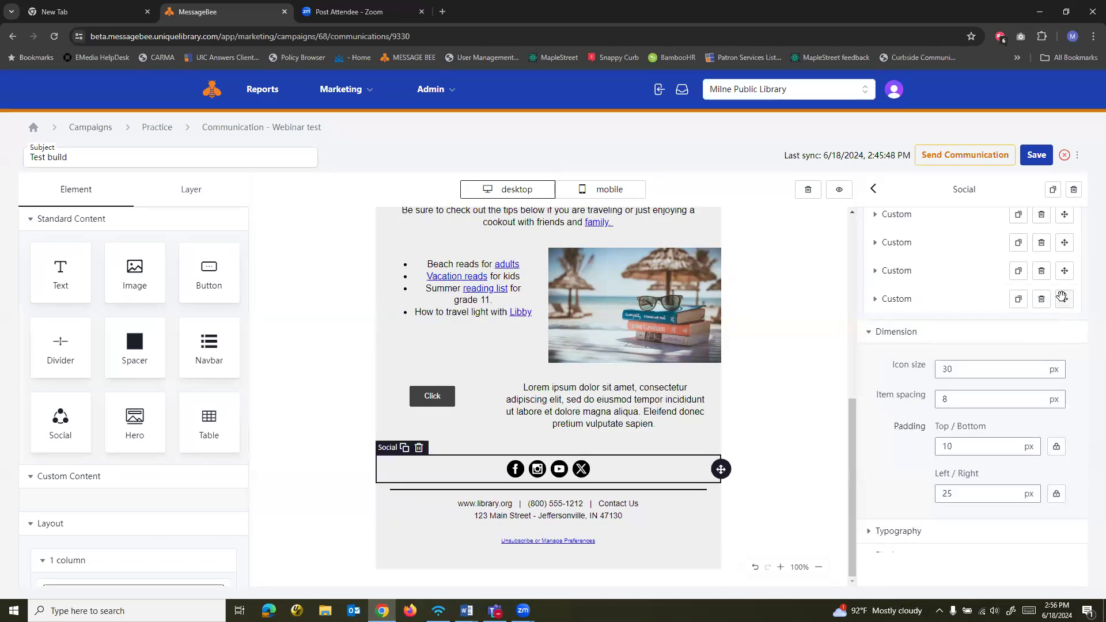
{"action": "left_click_drag", "start_coordinate": [1061, 297], "coordinate": [1063, 255]}
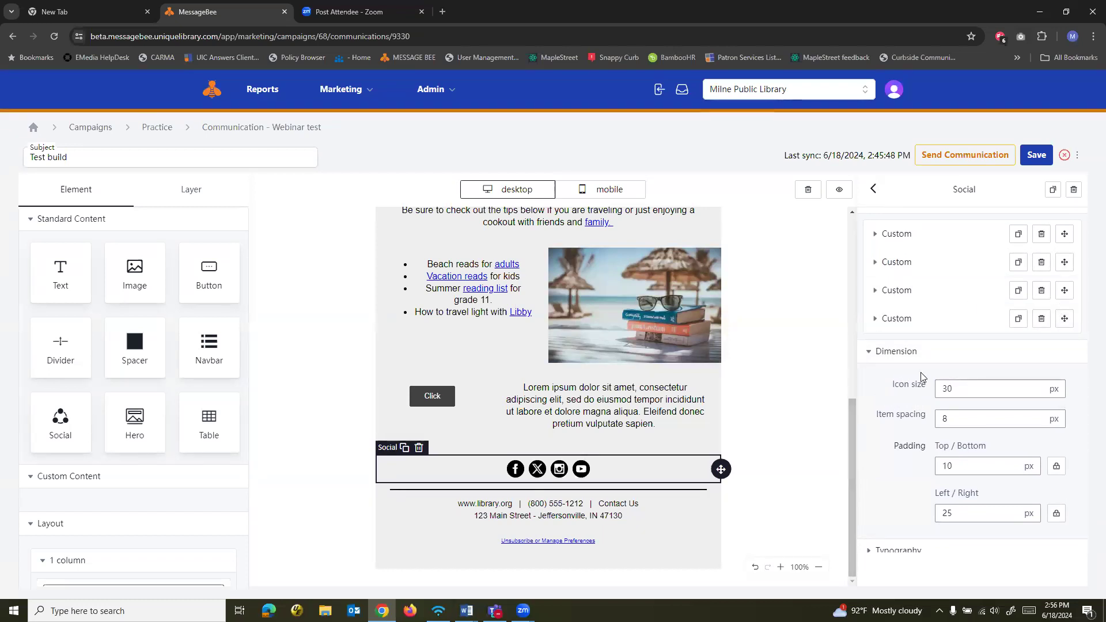
{"action": "scroll", "coordinate": [910, 369], "scroll_direction": "down", "scroll_amount": 3}
{"action": "scroll", "coordinate": [893, 344], "scroll_direction": "down", "scroll_amount": 1}
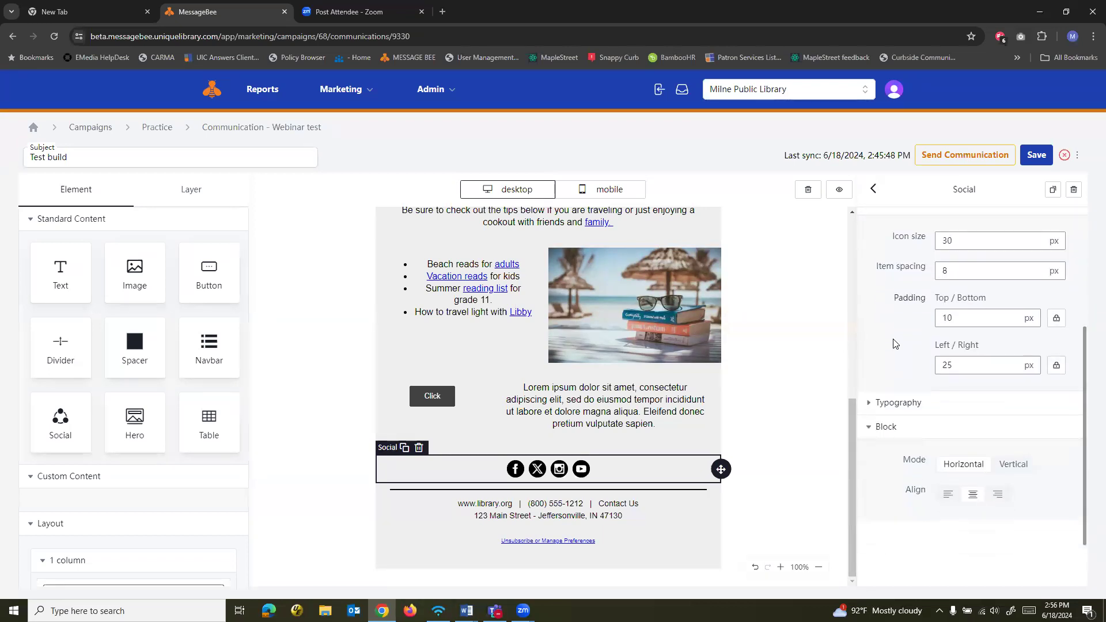
{"action": "scroll", "coordinate": [894, 345], "scroll_direction": "up", "scroll_amount": 3}
{"action": "scroll", "coordinate": [897, 360], "scroll_direction": "down", "scroll_amount": 2}
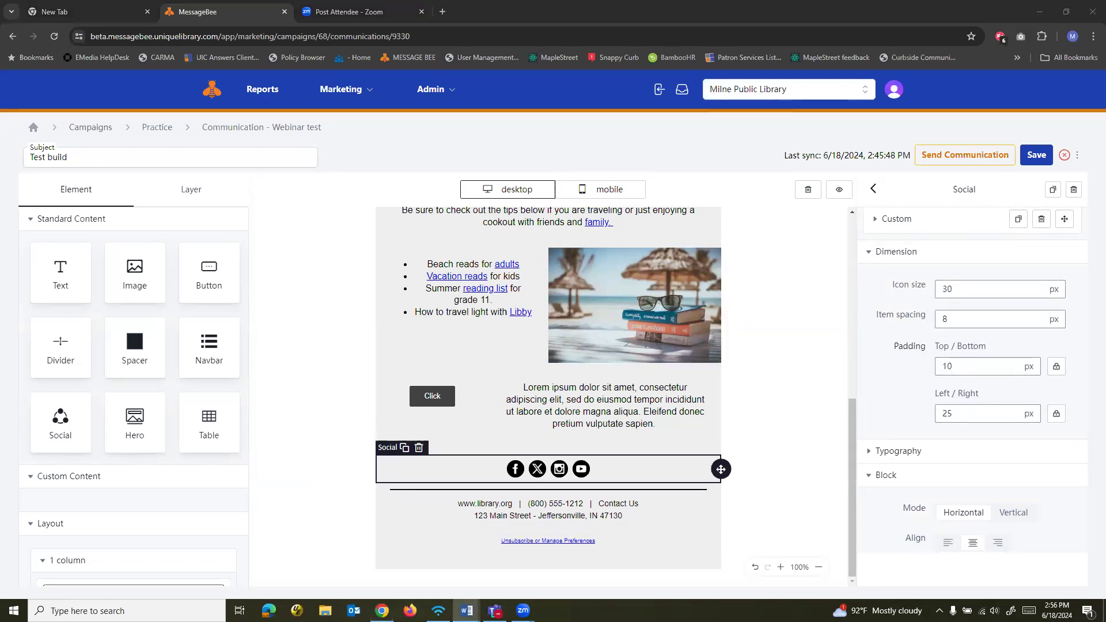
Link the footer's "Unsubscribe or Manage Preferences" text to the common Unsubscribe link/Preferences variable and apply it
{"action": "left_click", "coordinate": [610, 544]}
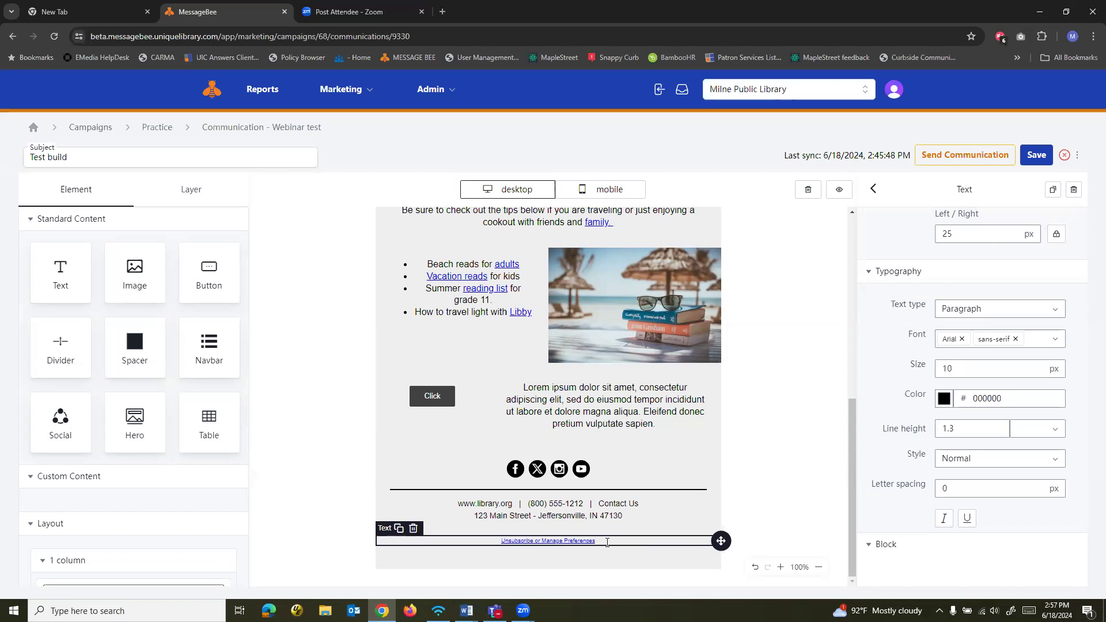
{"action": "left_click_drag", "start_coordinate": [604, 542], "coordinate": [495, 541]}
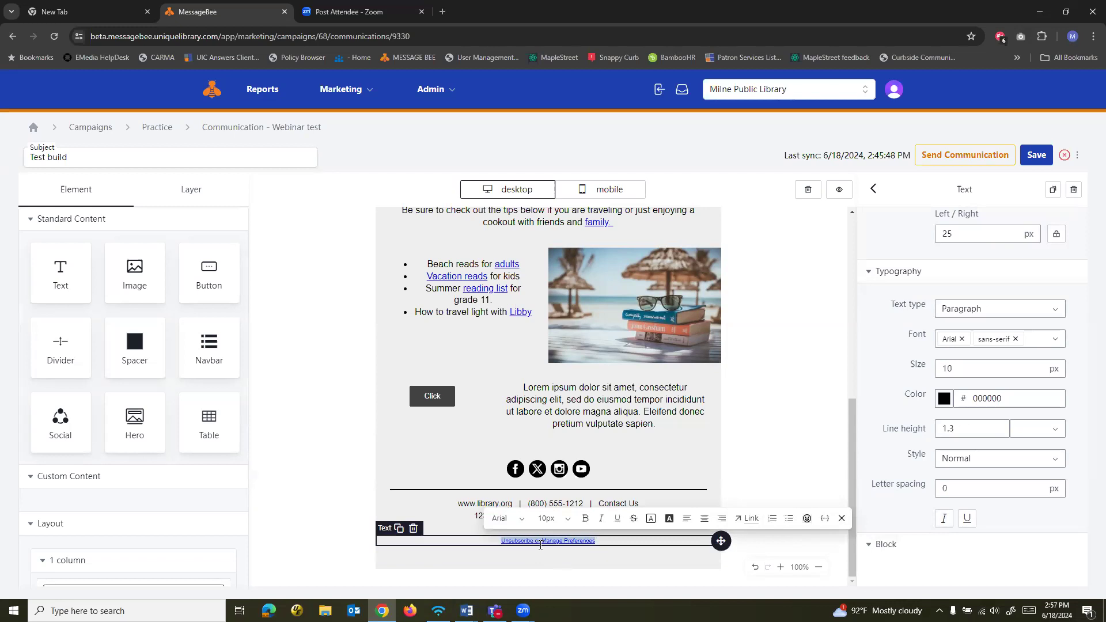
{"action": "left_click", "coordinate": [748, 521]}
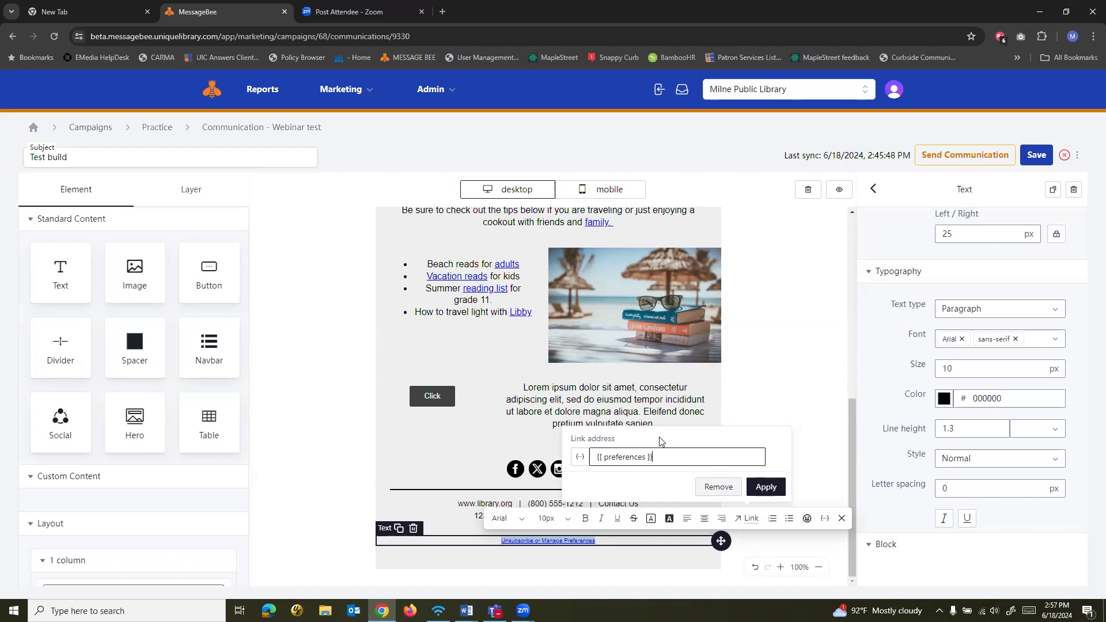
{"action": "left_click", "coordinate": [581, 465]}
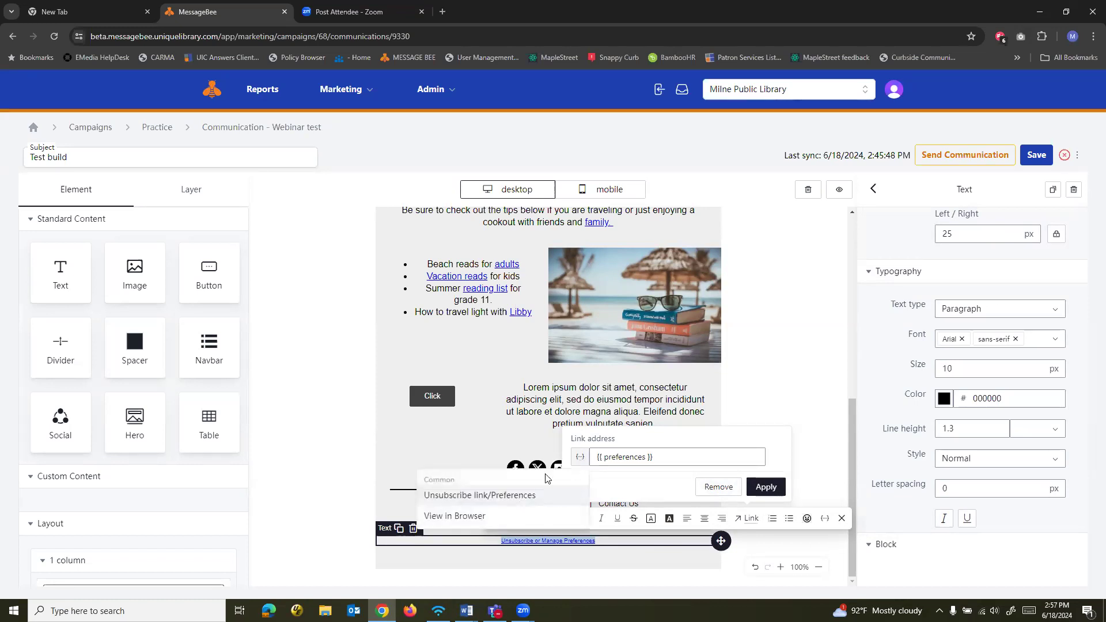
{"action": "left_click", "coordinate": [462, 499]}
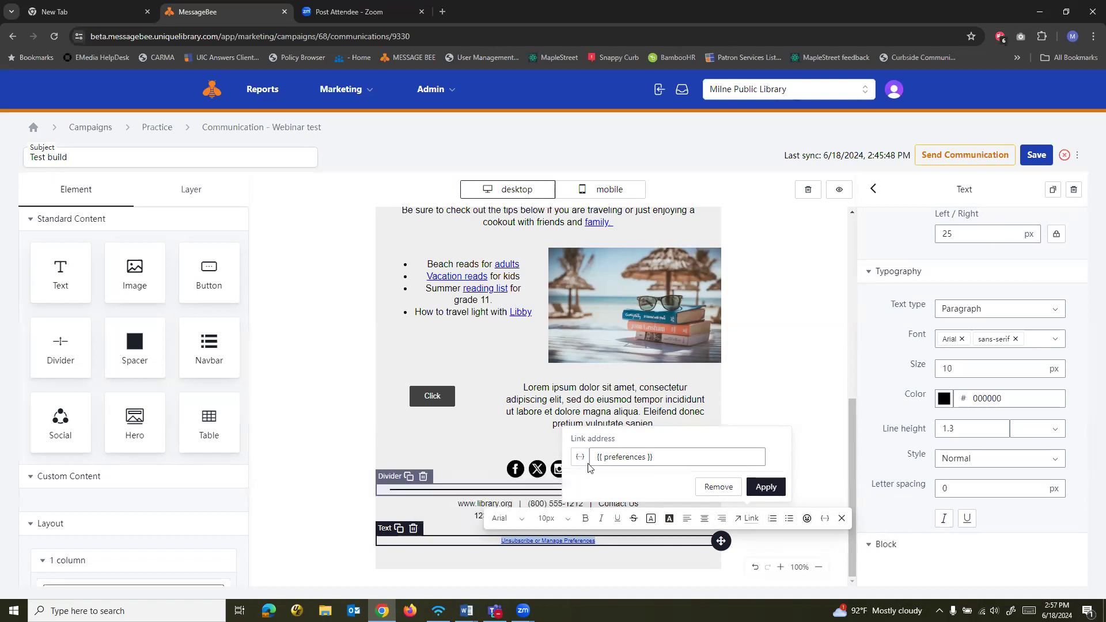
{"action": "left_click", "coordinate": [765, 486]}
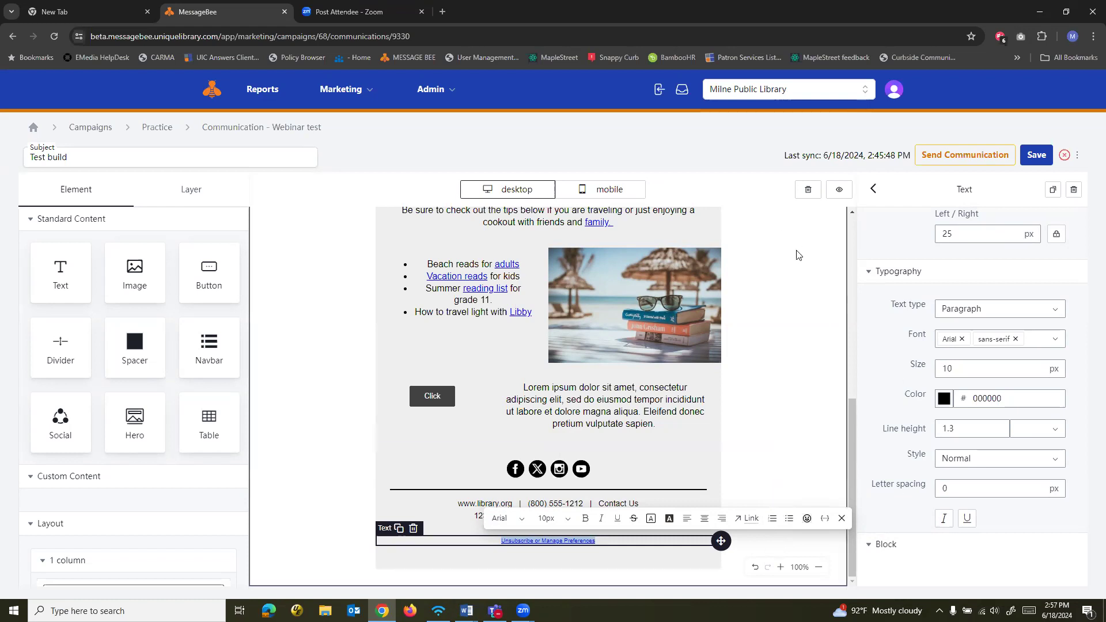
Set the email's template background to the light gray cccfd1 swatch
{"action": "key", "text": "alt+Tab"}
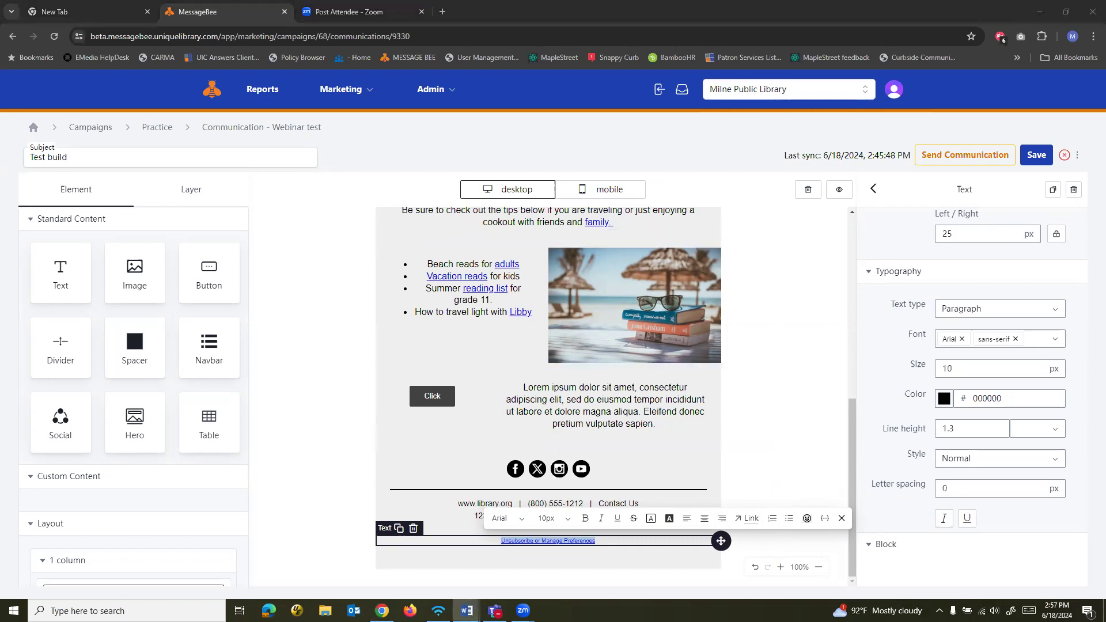
{"action": "left_click", "coordinate": [828, 269]}
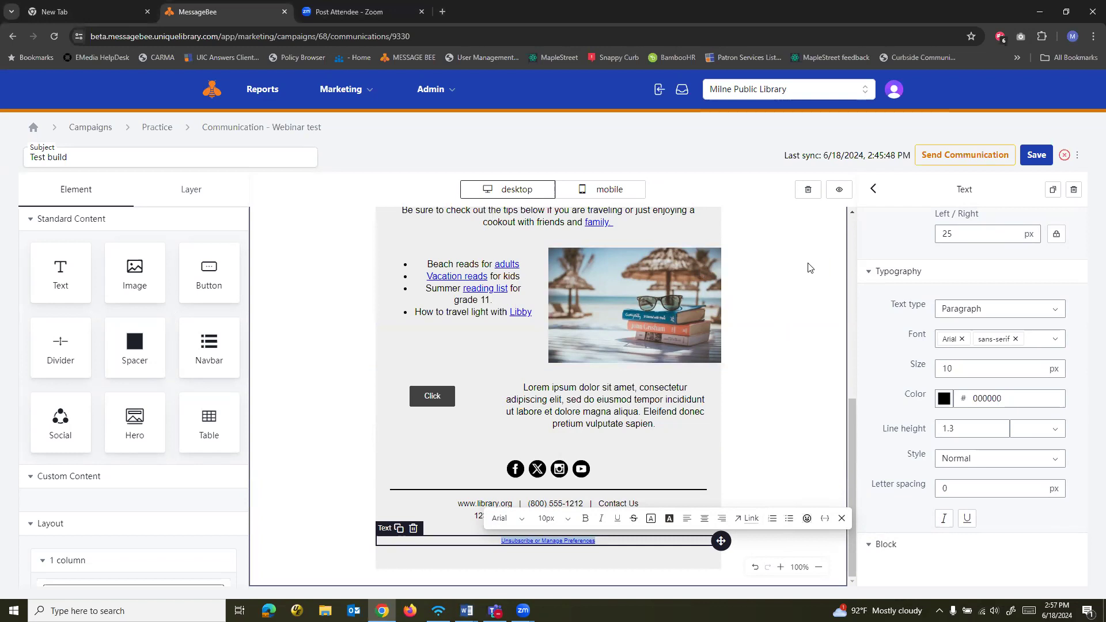
{"action": "scroll", "coordinate": [806, 308], "scroll_direction": "up", "scroll_amount": 4}
{"action": "scroll", "coordinate": [792, 295], "scroll_direction": "up", "scroll_amount": 3}
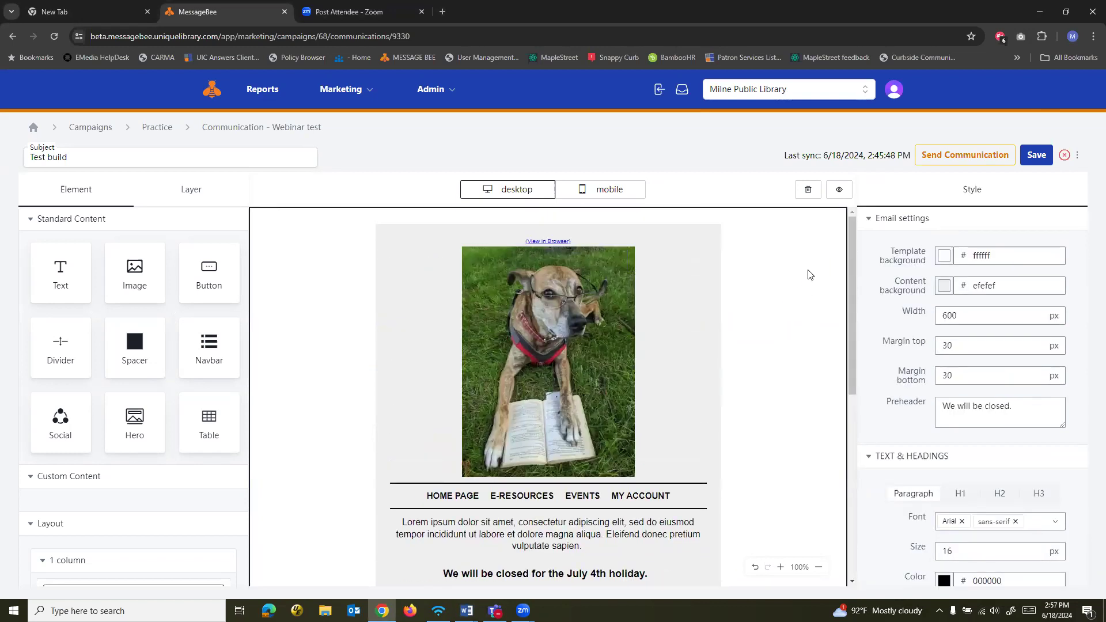
{"action": "left_click", "coordinate": [690, 293]}
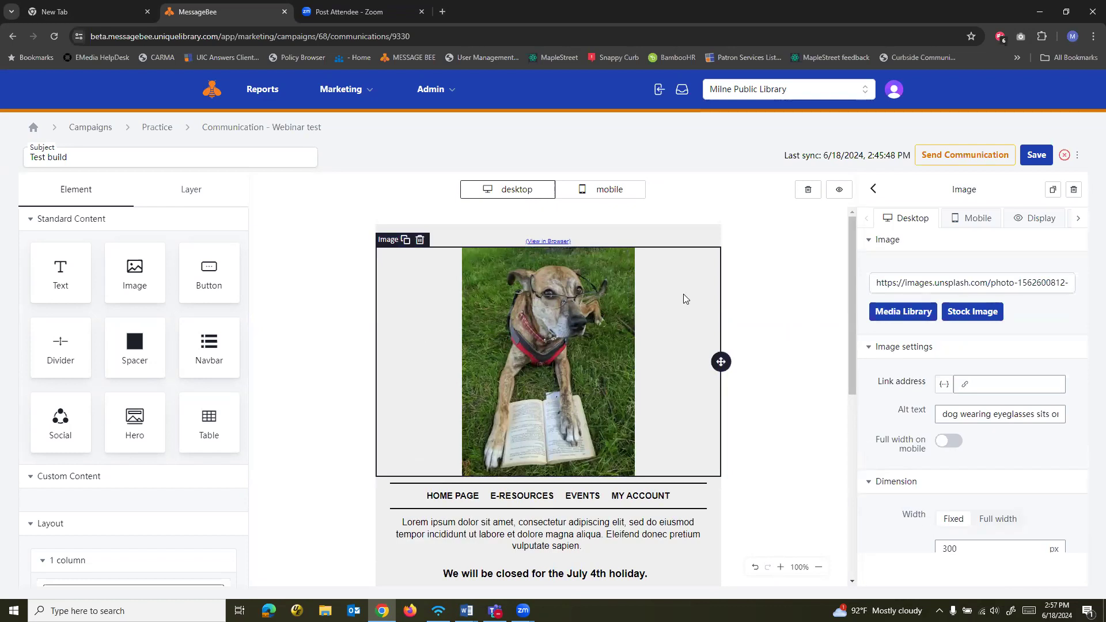
{"action": "left_click", "coordinate": [812, 254]}
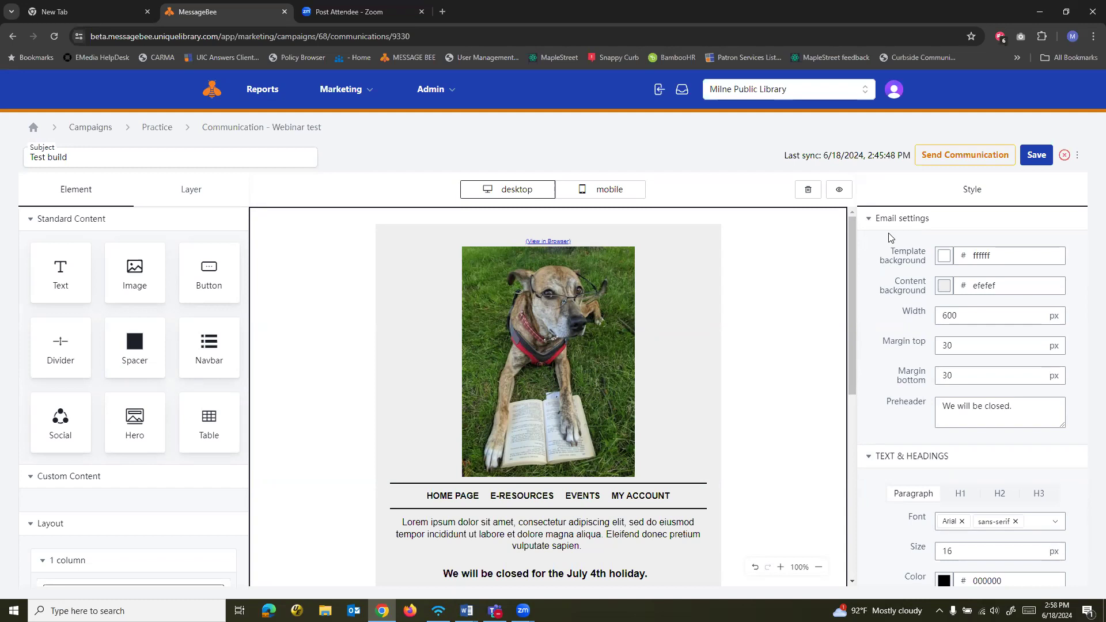
{"action": "left_click", "coordinate": [946, 261]}
{"action": "left_click", "coordinate": [923, 168]}
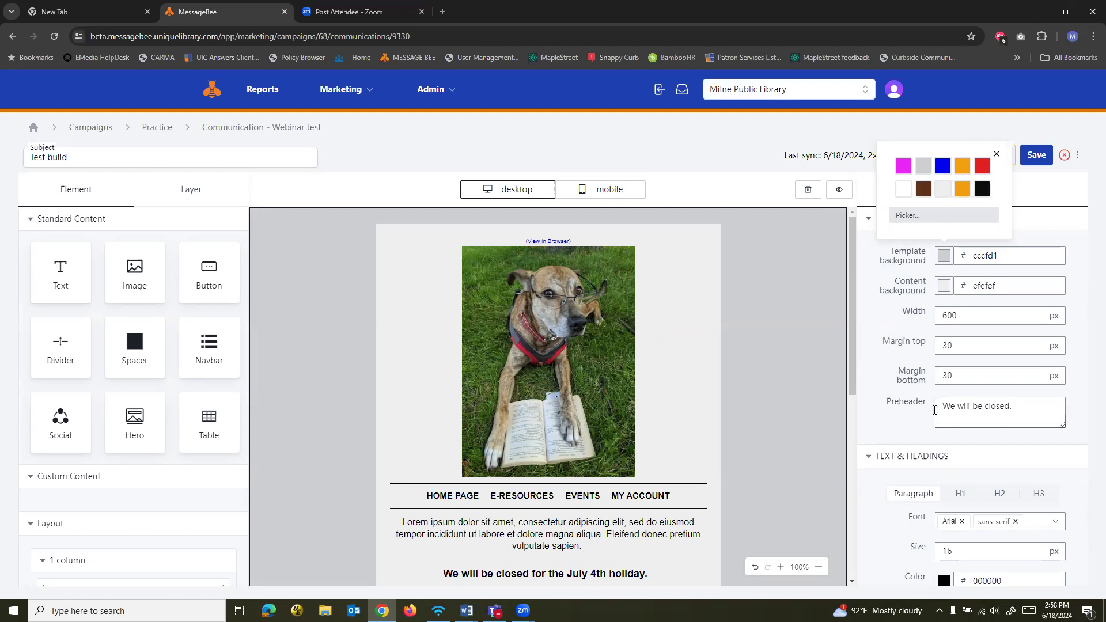
Examine the email-wide preheader, text and heading, and button style settings
{"action": "left_click", "coordinate": [1014, 407]}
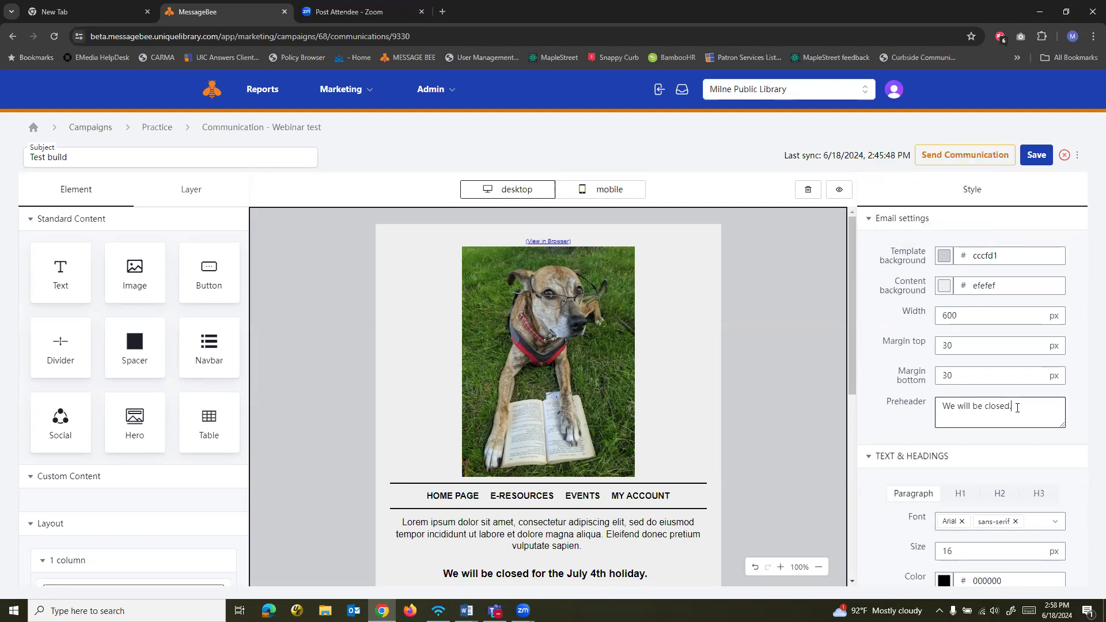
{"action": "scroll", "coordinate": [902, 392], "scroll_direction": "down", "scroll_amount": 3}
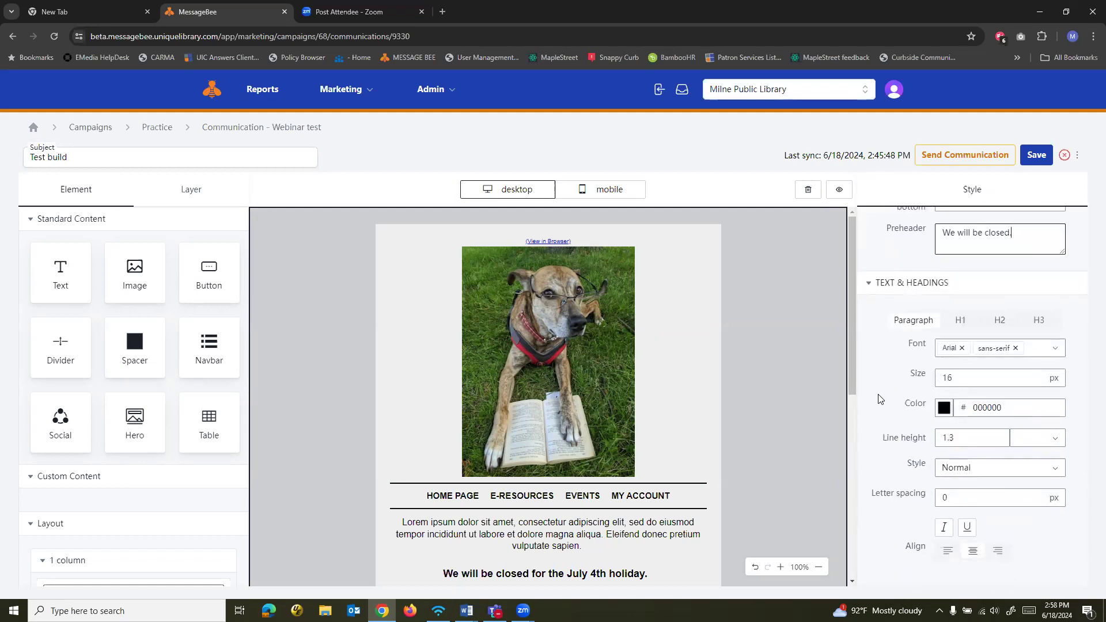
{"action": "scroll", "coordinate": [881, 393], "scroll_direction": "down", "scroll_amount": 4}
{"action": "left_click", "coordinate": [892, 487]}
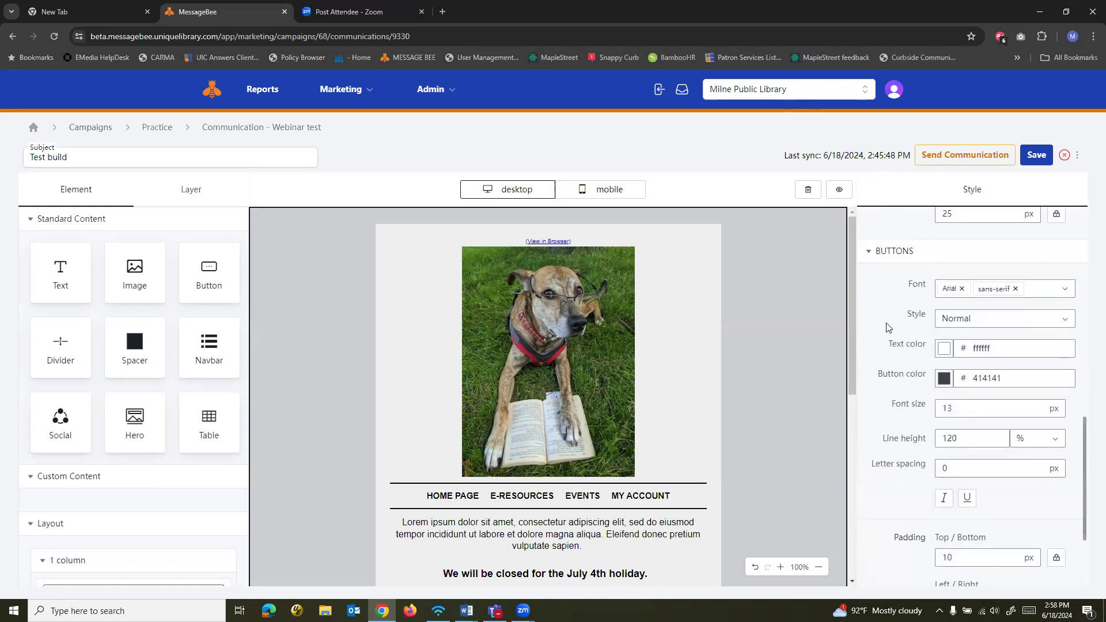
{"action": "left_click", "coordinate": [884, 251]}
{"action": "scroll", "coordinate": [696, 406], "scroll_direction": "down", "scroll_amount": 4}
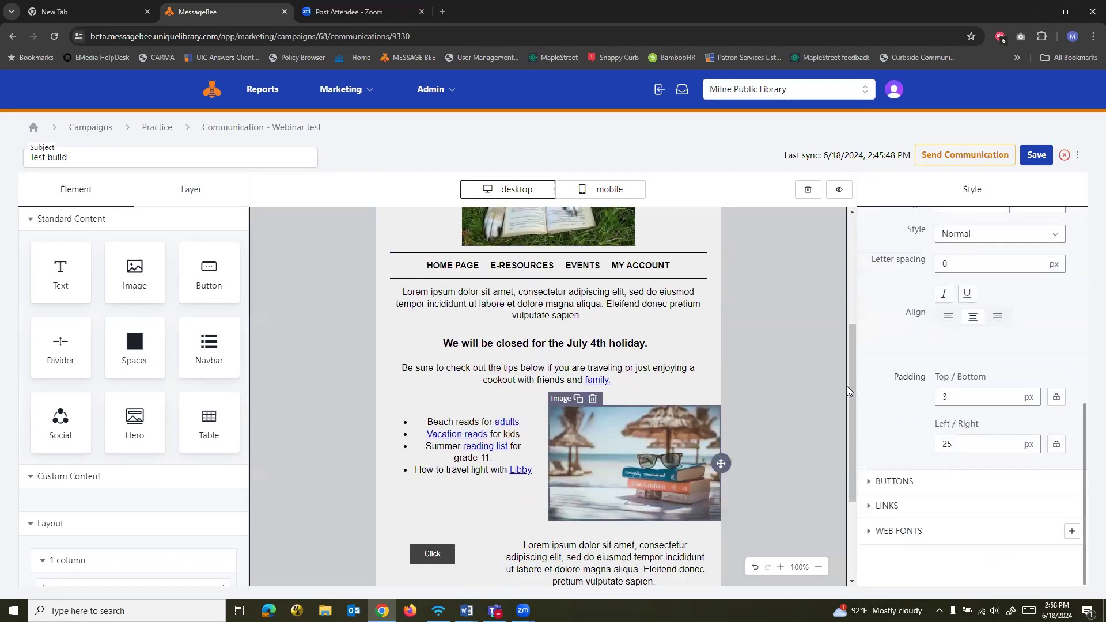
Set the email's link color to the magenta swatch e724f5
{"action": "left_click", "coordinate": [888, 507]}
{"action": "scroll", "coordinate": [894, 481], "scroll_direction": "down", "scroll_amount": 2}
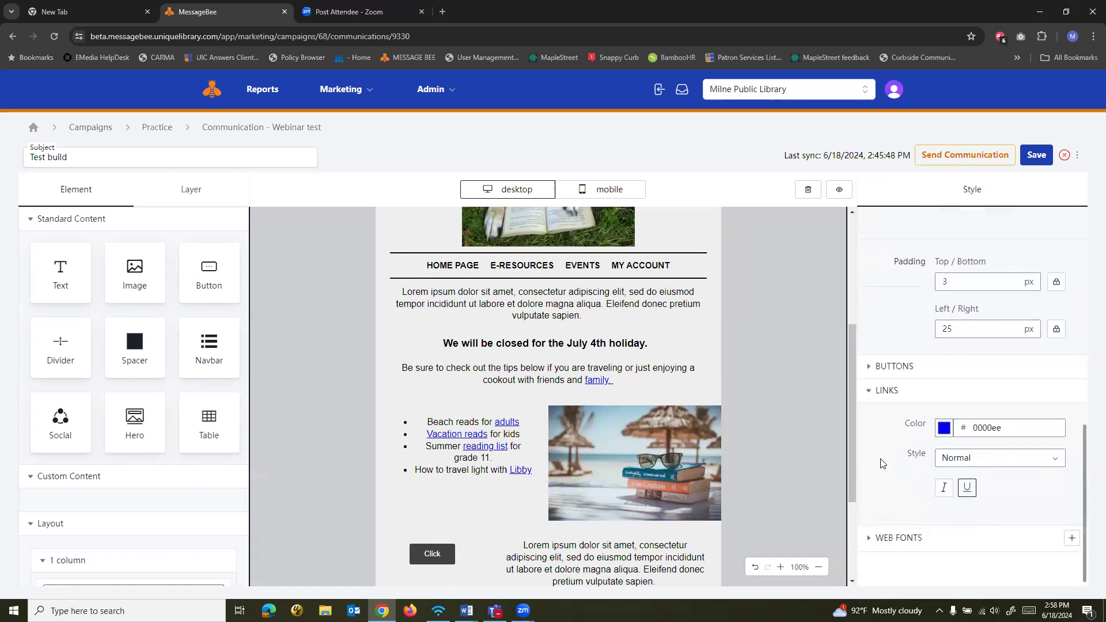
{"action": "left_click", "coordinate": [945, 427]}
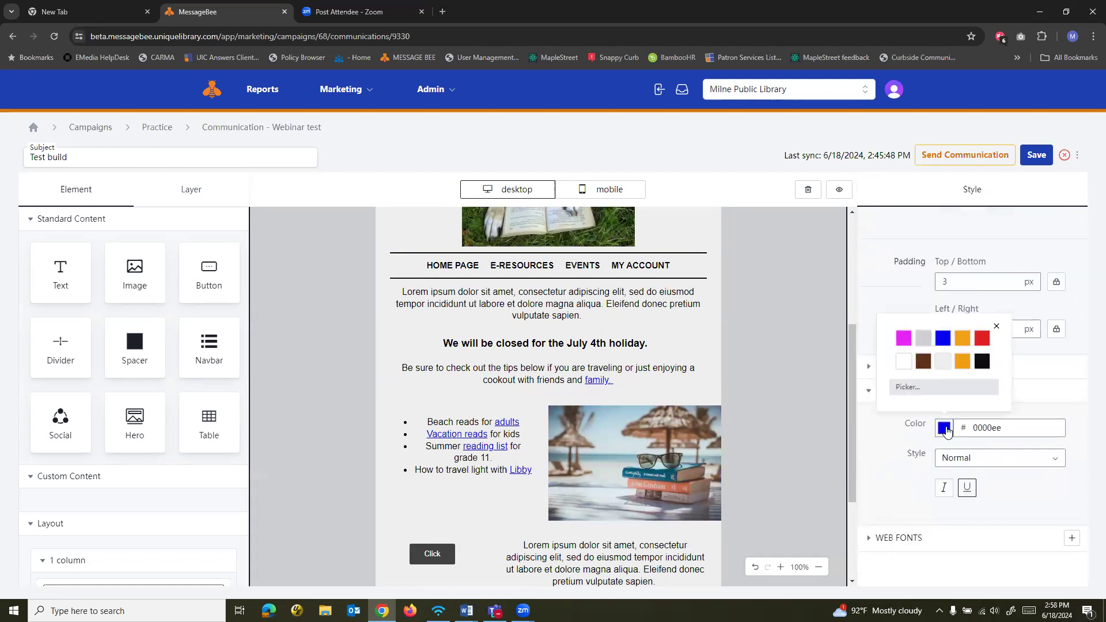
{"action": "left_click", "coordinate": [906, 343]}
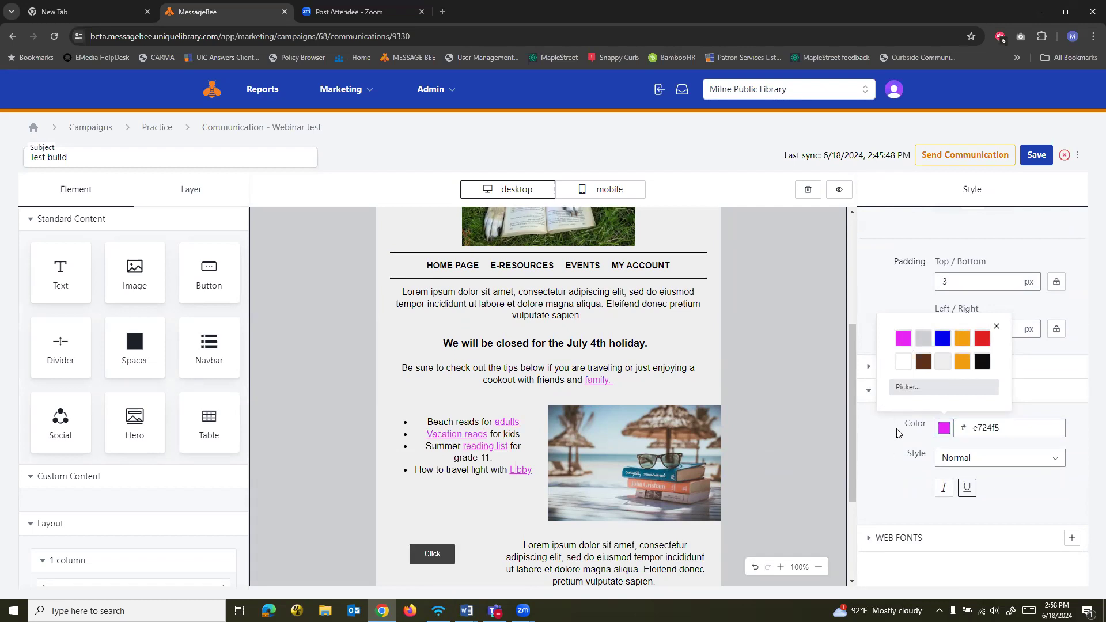
Sample the gray template background with the eyedropper as the link color and show the picker's value as HEX
{"action": "left_click", "coordinate": [918, 393]}
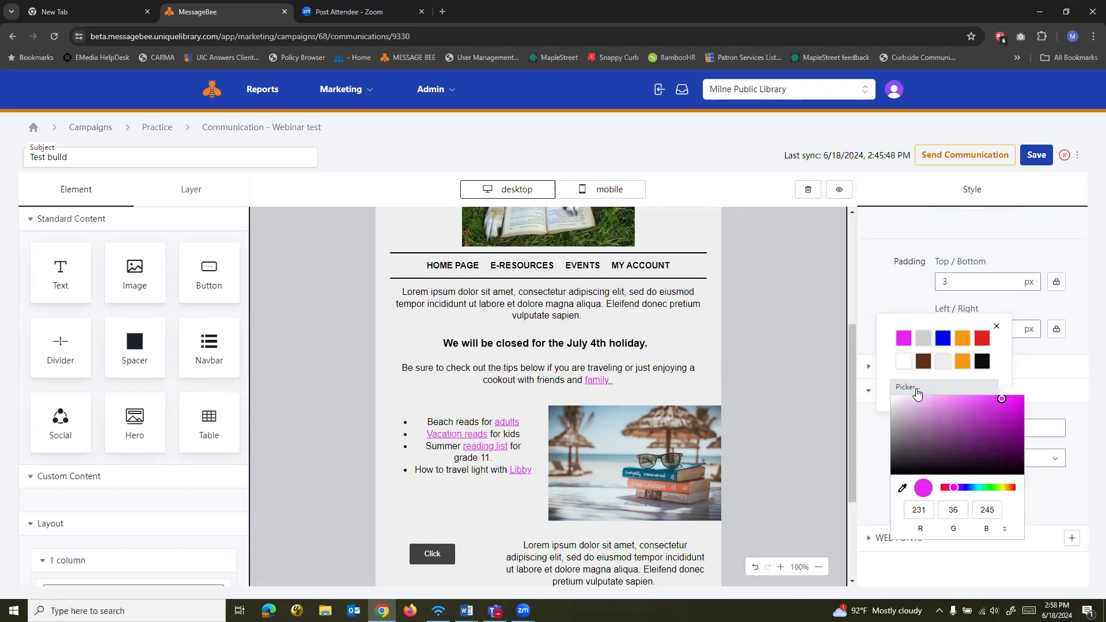
{"action": "left_click", "coordinate": [902, 489]}
{"action": "left_click", "coordinate": [761, 335]}
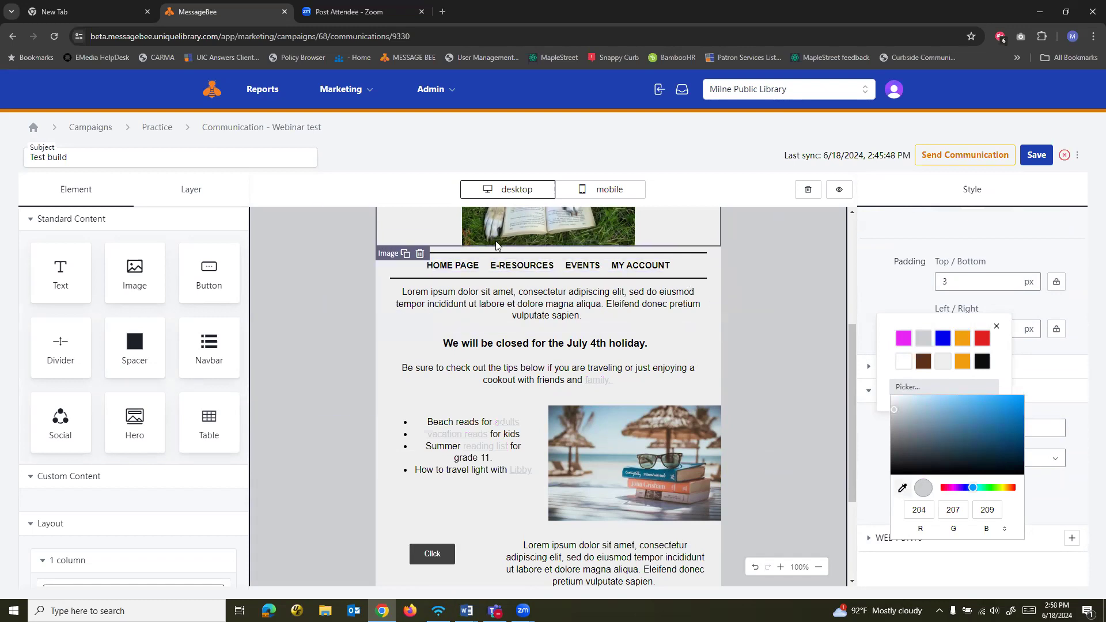
{"action": "left_click", "coordinate": [1005, 532]}
{"action": "left_click", "coordinate": [1004, 532]}
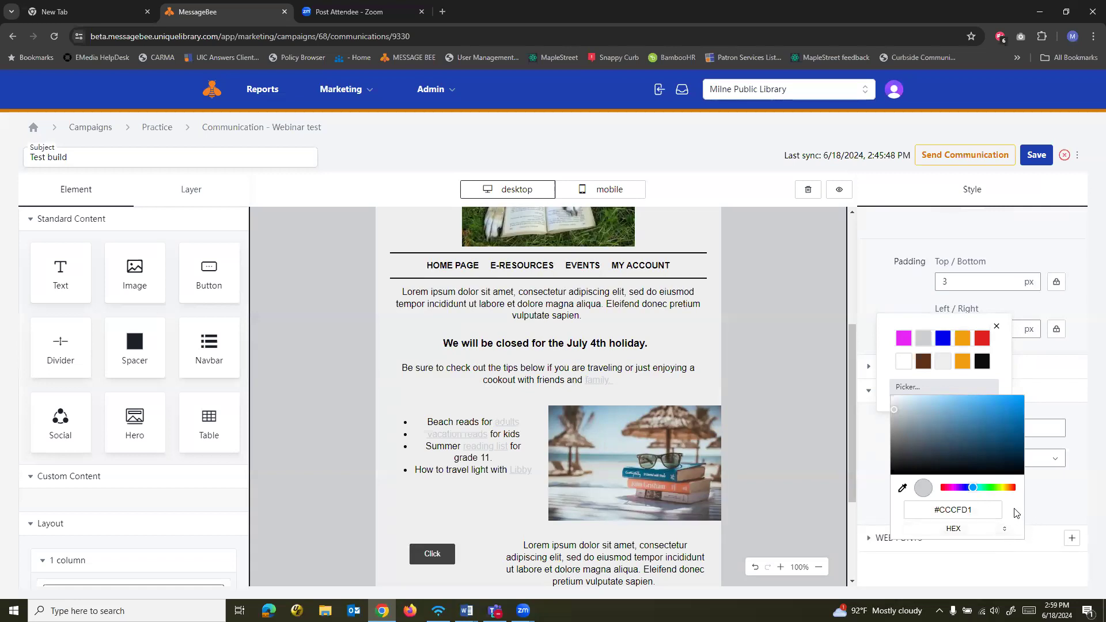
{"action": "left_click", "coordinate": [1066, 504]}
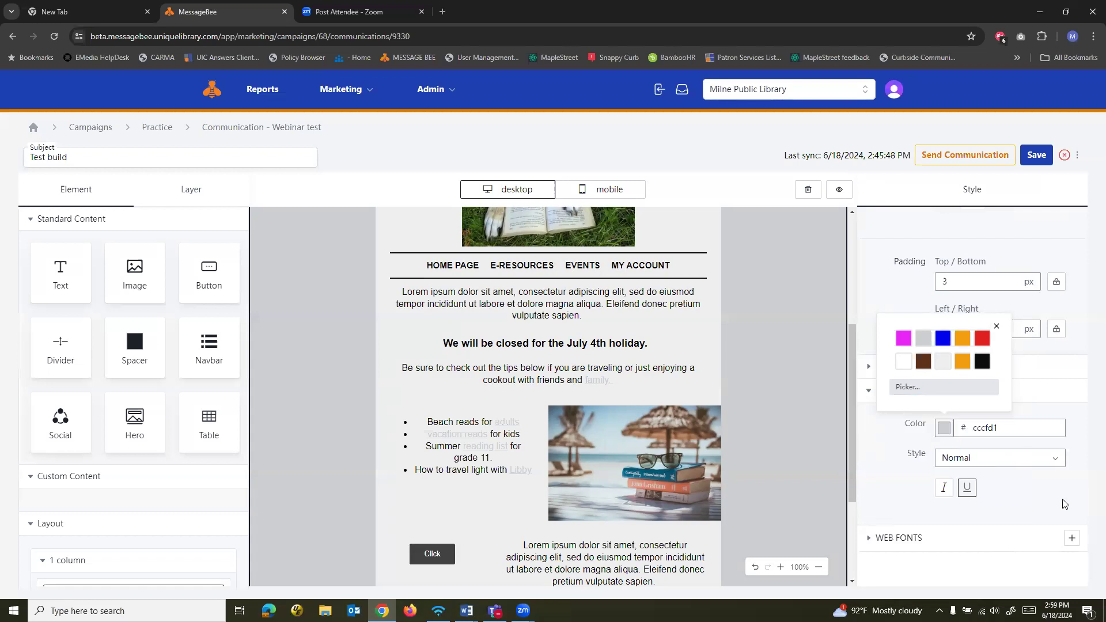
Check the web fonts setting and set the link color to blue 0000ee
{"action": "left_click", "coordinate": [905, 531]}
{"action": "scroll", "coordinate": [919, 501], "scroll_direction": "down", "scroll_amount": 1}
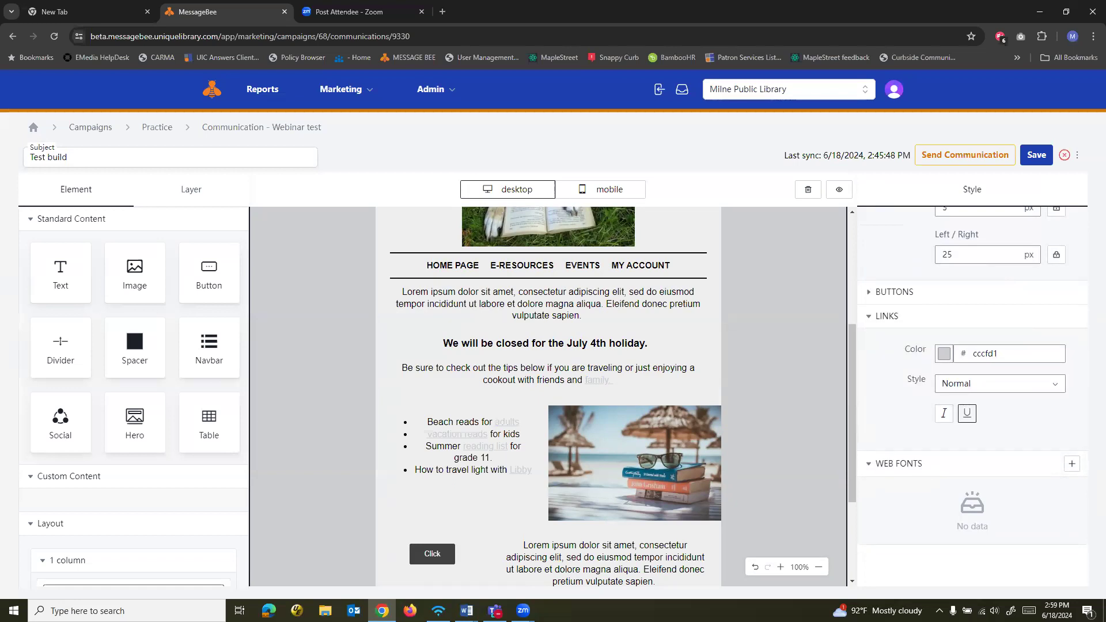
{"action": "key", "text": "alt+Tab"}
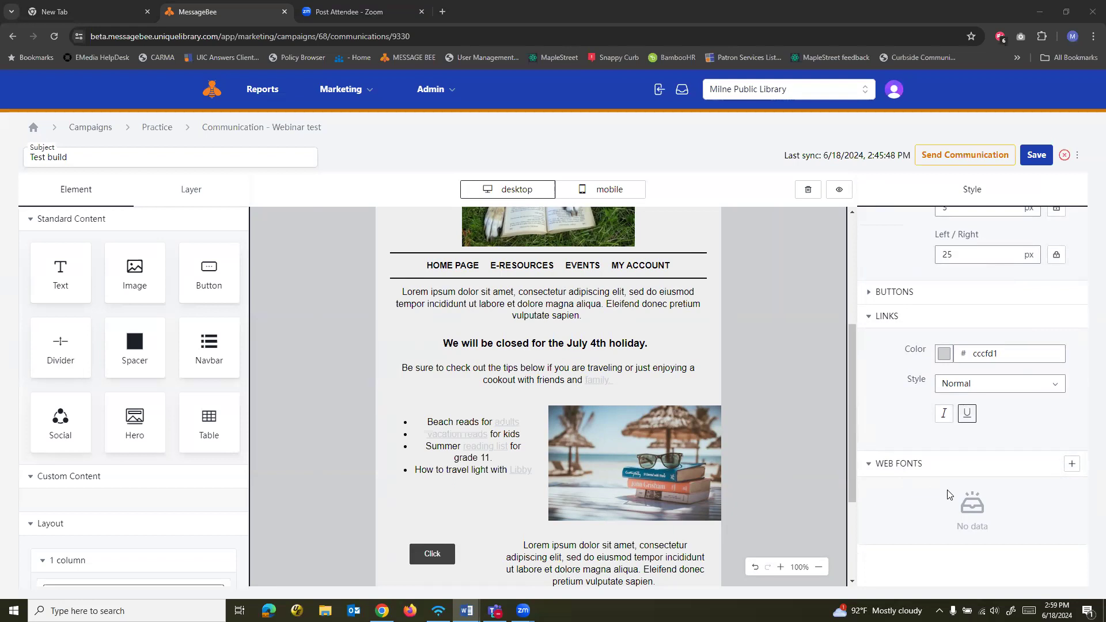
{"action": "scroll", "coordinate": [984, 538], "scroll_direction": "up", "scroll_amount": 2}
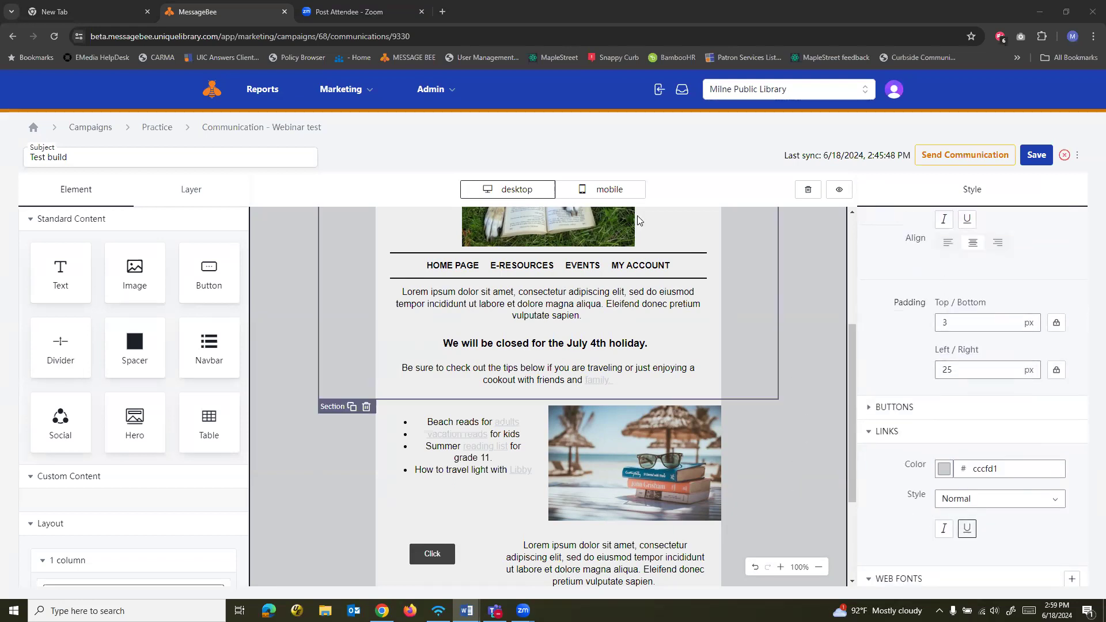
{"action": "scroll", "coordinate": [942, 360], "scroll_direction": "down", "scroll_amount": 2}
{"action": "left_click", "coordinate": [943, 354]}
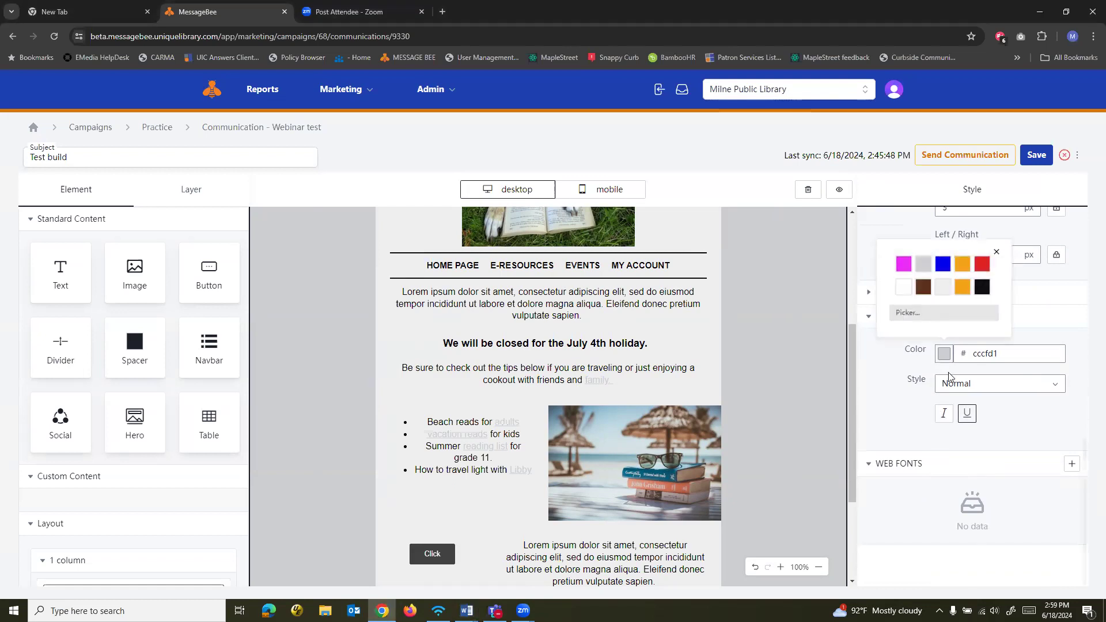
{"action": "left_click", "coordinate": [943, 264]}
{"action": "left_click", "coordinate": [786, 359]}
Show the email in the mobile layout and save the communication
{"action": "scroll", "coordinate": [780, 350], "scroll_direction": "up", "scroll_amount": 4}
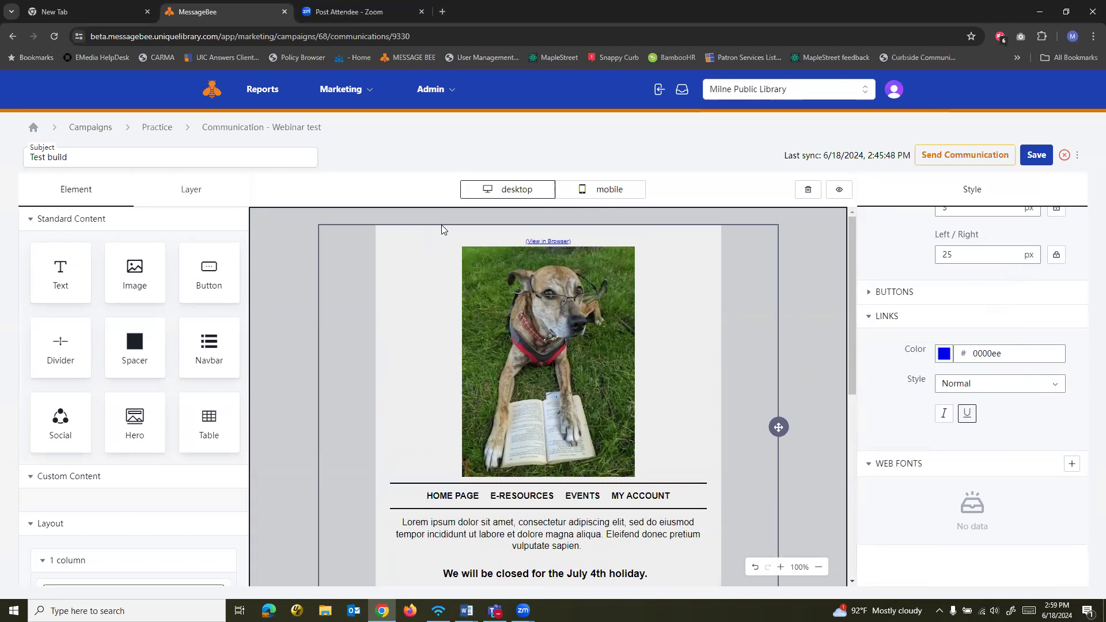
{"action": "left_click", "coordinate": [605, 196]}
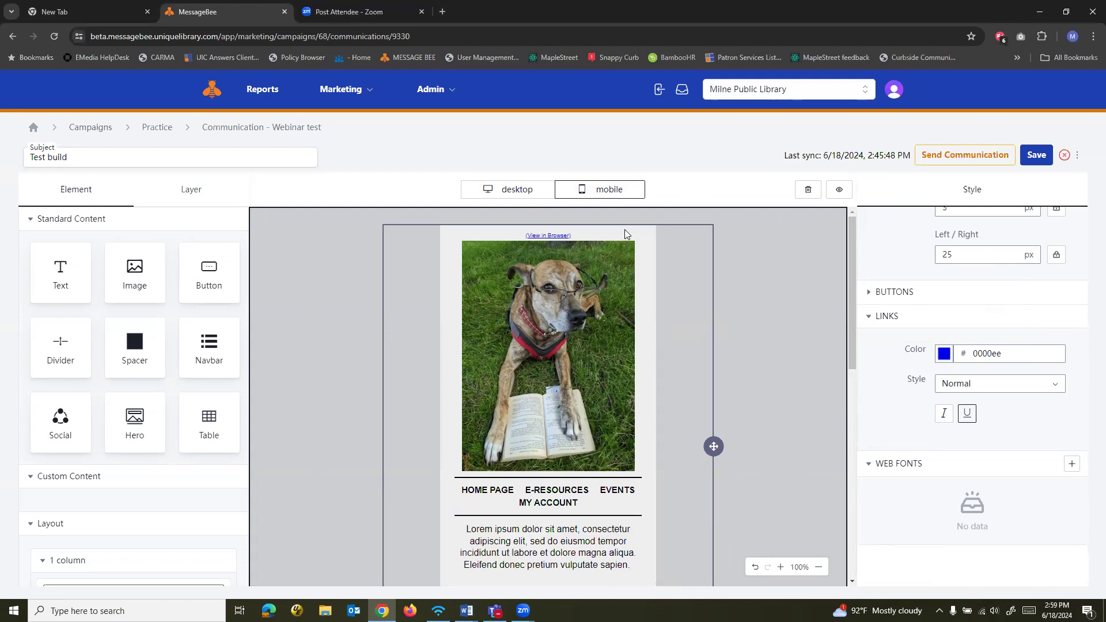
{"action": "left_click", "coordinate": [1048, 152]}
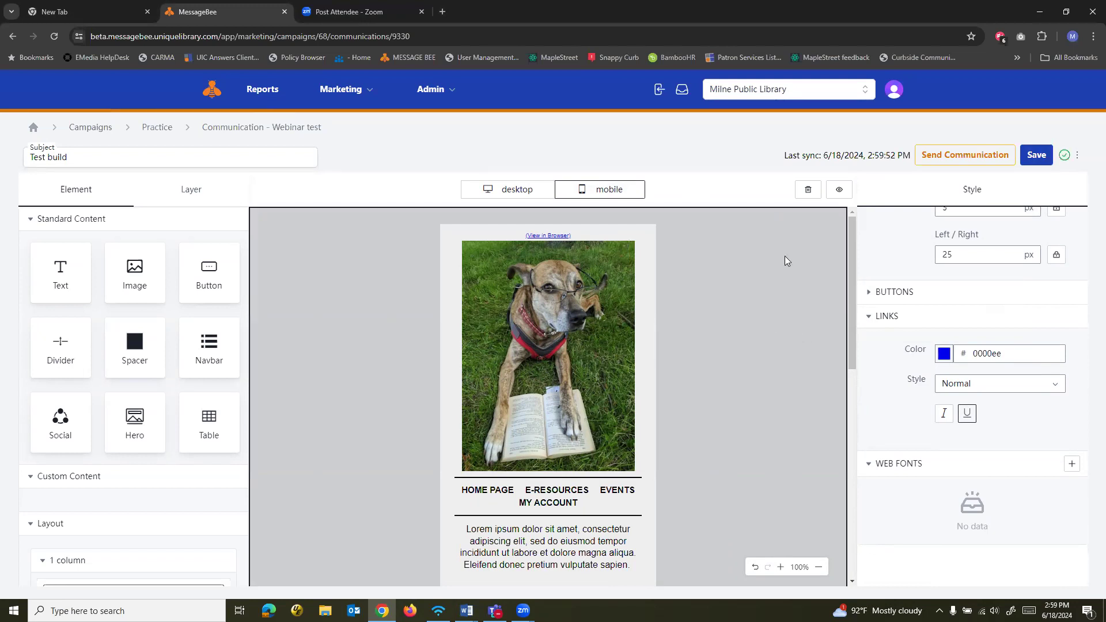
Preview the whole email in both the mobile and desktop layouts, then leave the preview
{"action": "left_click", "coordinate": [839, 193]}
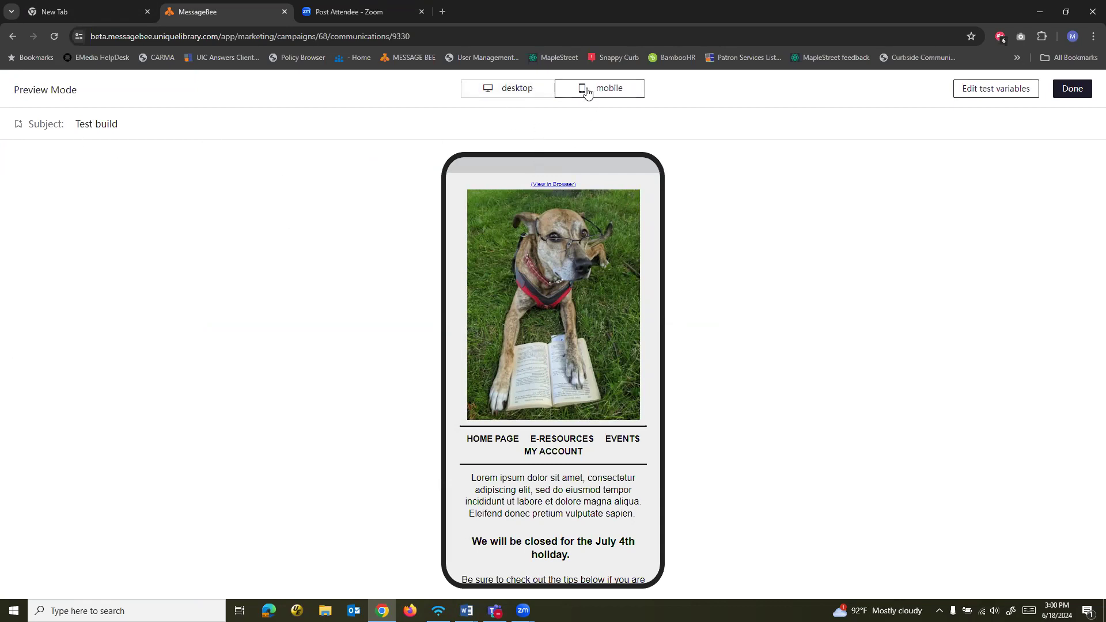
{"action": "scroll", "coordinate": [587, 288], "scroll_direction": "down", "scroll_amount": 1}
{"action": "scroll", "coordinate": [586, 288], "scroll_direction": "down", "scroll_amount": 7}
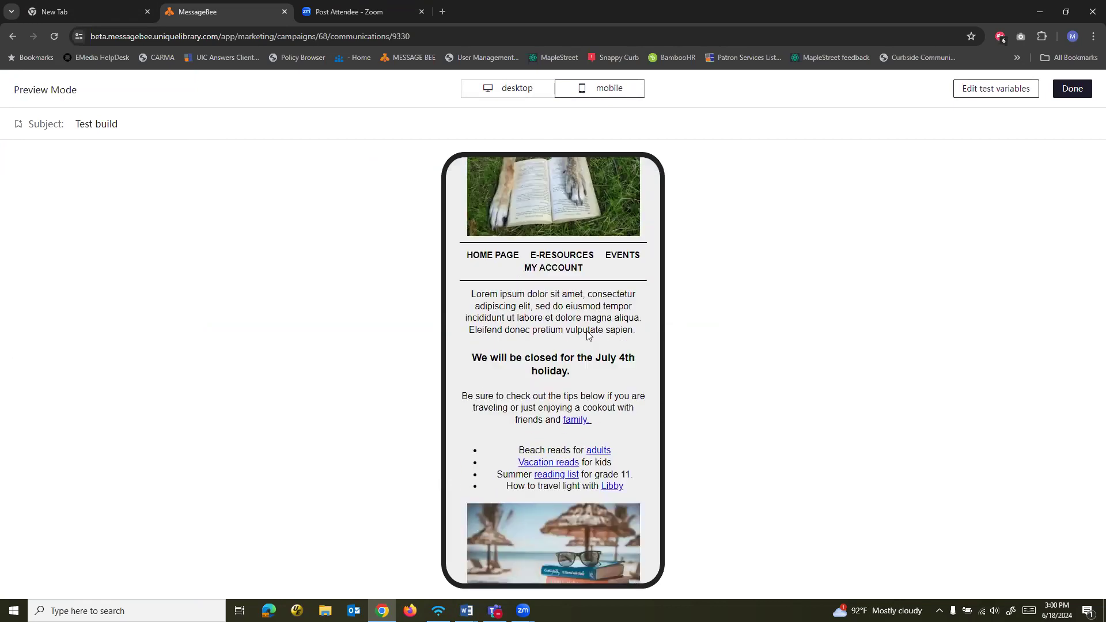
{"action": "left_click", "coordinate": [507, 88]}
{"action": "scroll", "coordinate": [604, 284], "scroll_direction": "down", "scroll_amount": 3}
{"action": "scroll", "coordinate": [620, 375], "scroll_direction": "up", "scroll_amount": 3}
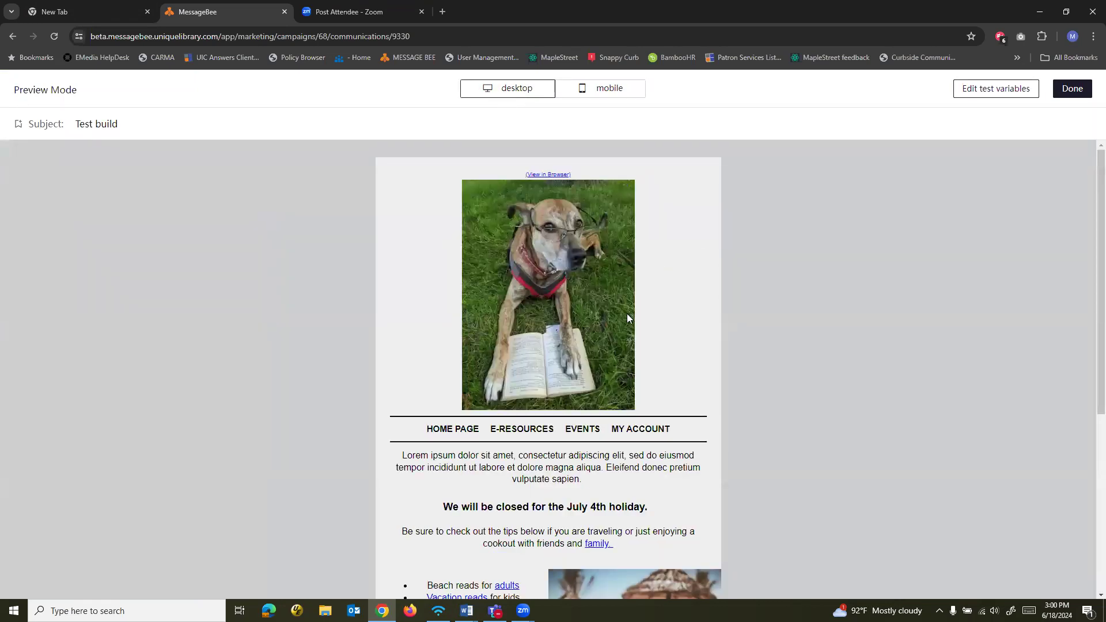
{"action": "left_click", "coordinate": [617, 99]}
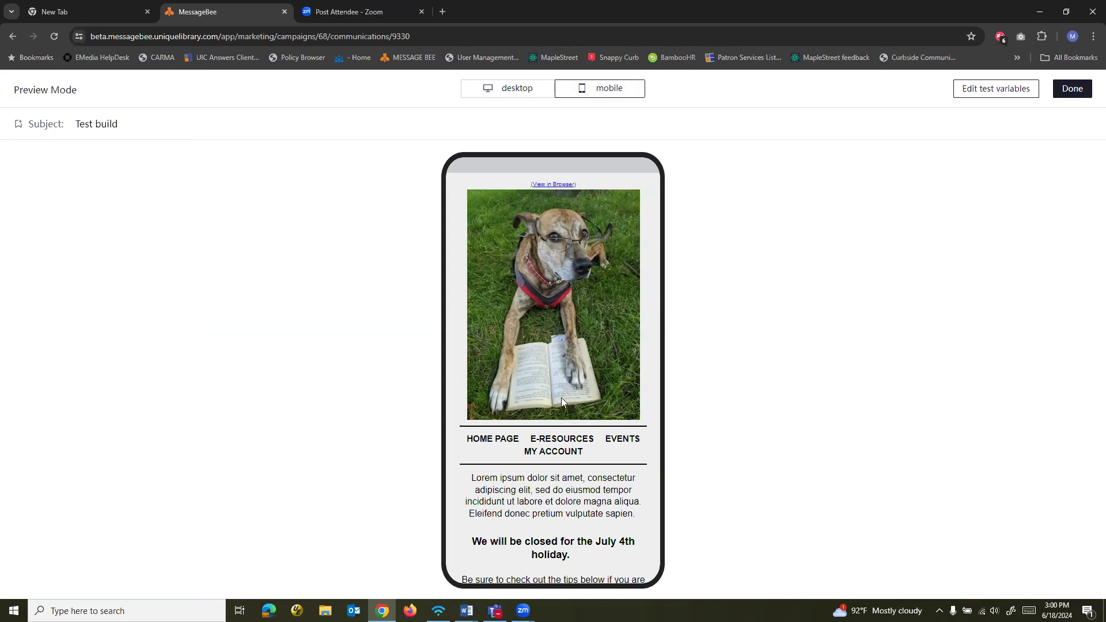
{"action": "scroll", "coordinate": [557, 403], "scroll_direction": "down", "scroll_amount": 4}
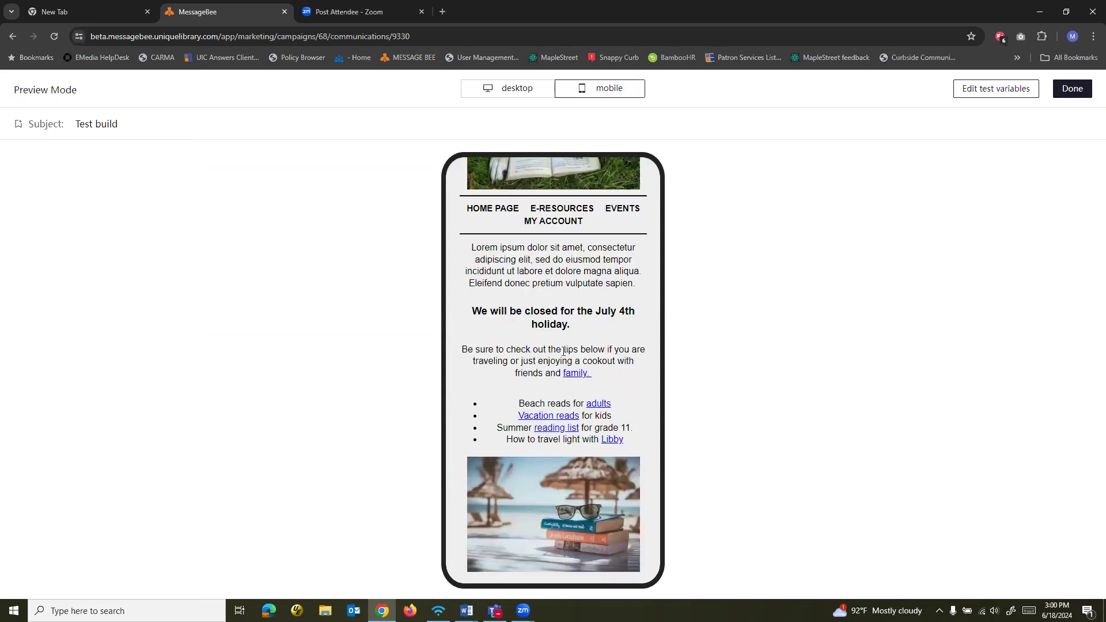
{"action": "left_click", "coordinate": [1073, 91]}
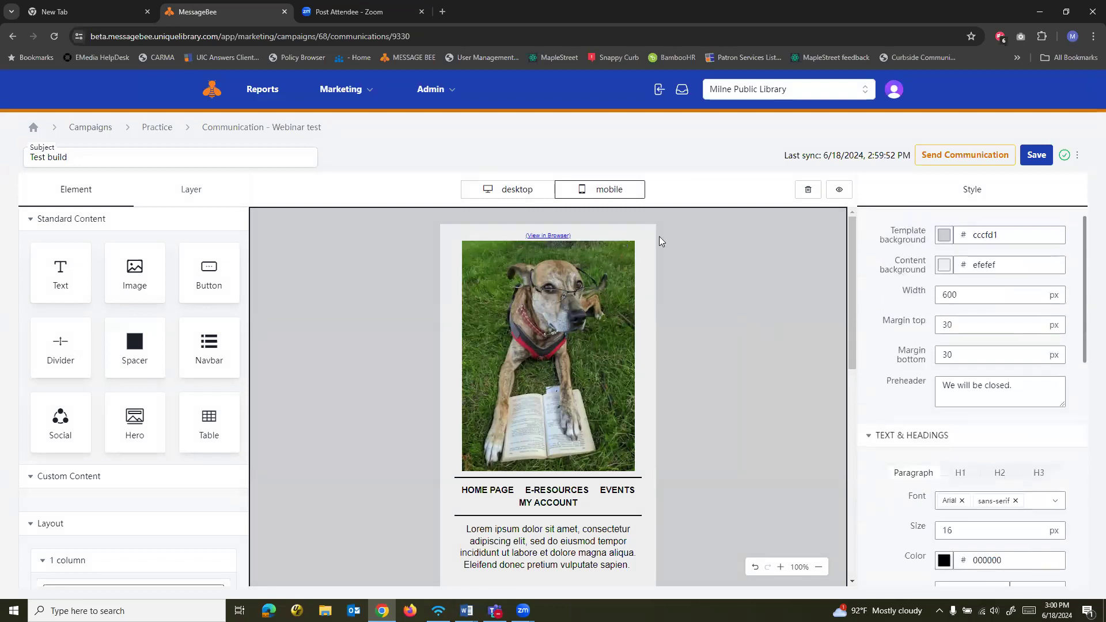
Compare the dog image's desktop and mobile settings, including its source, link, alt text, width and padding, ending in the desktop layout
{"action": "left_click", "coordinate": [643, 311]}
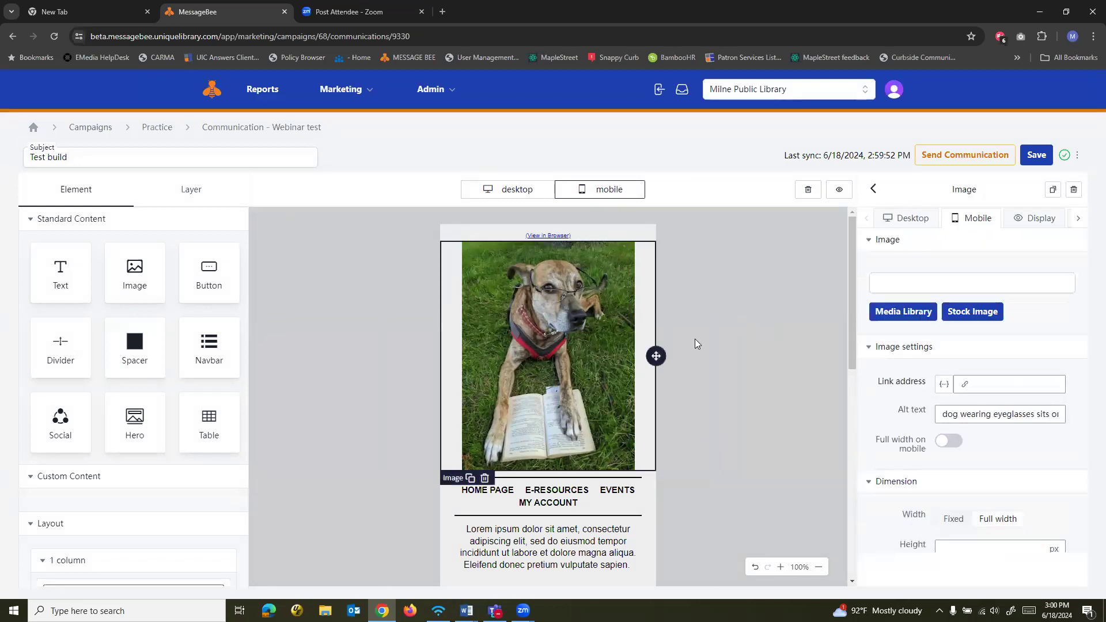
{"action": "left_click", "coordinate": [515, 196]}
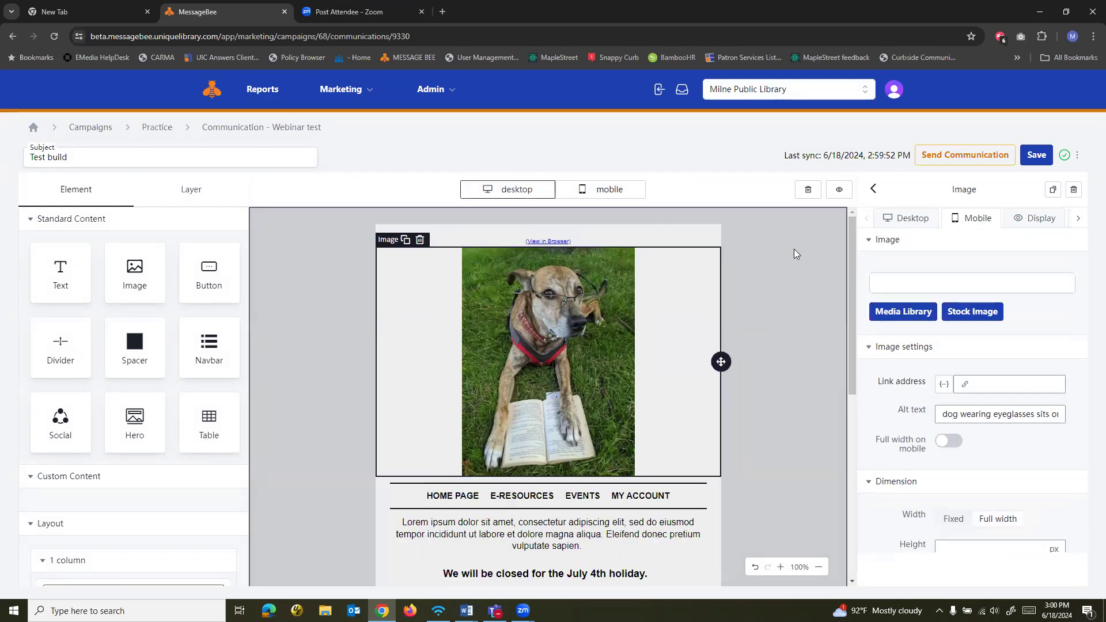
{"action": "left_click", "coordinate": [922, 222]}
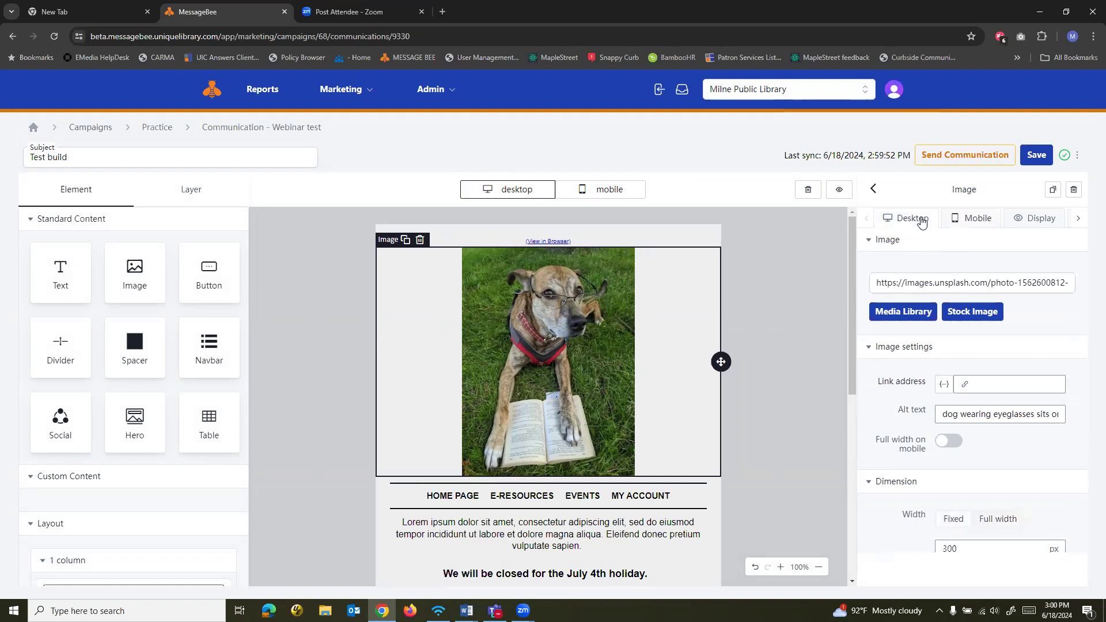
{"action": "left_click", "coordinate": [963, 221]}
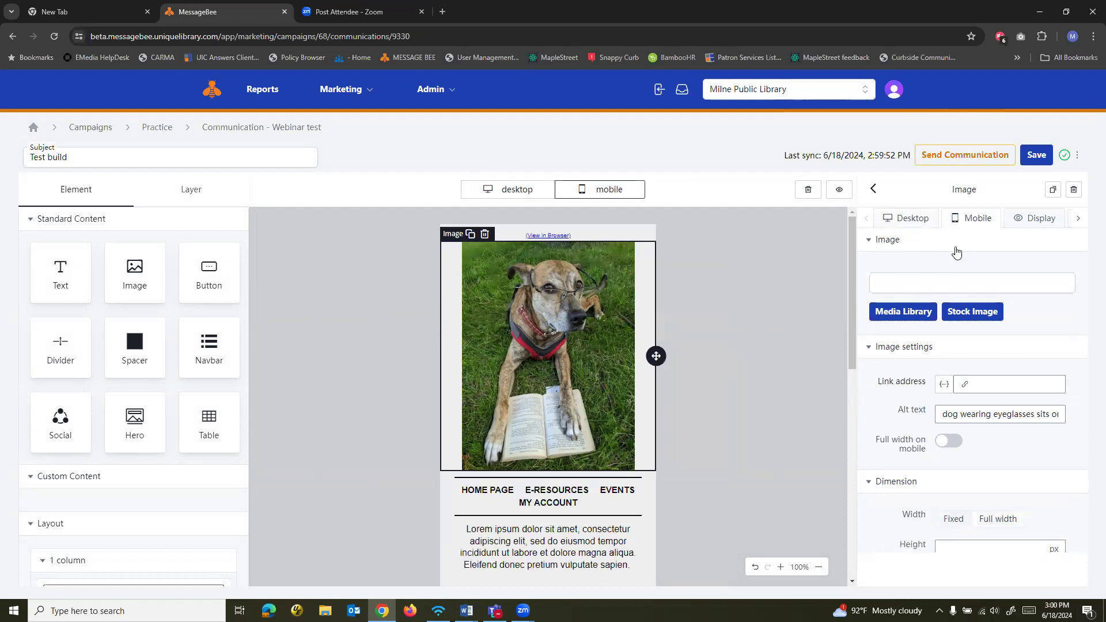
{"action": "scroll", "coordinate": [911, 456], "scroll_direction": "down", "scroll_amount": 3}
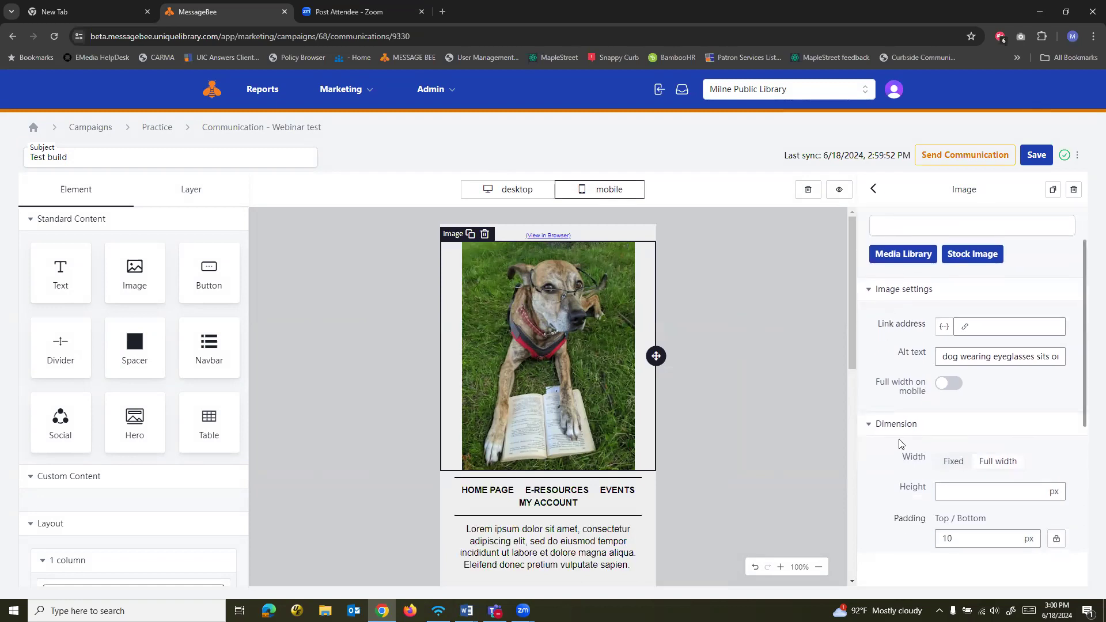
{"action": "scroll", "coordinate": [911, 456], "scroll_direction": "down", "scroll_amount": 2}
{"action": "scroll", "coordinate": [911, 446], "scroll_direction": "up", "scroll_amount": 5}
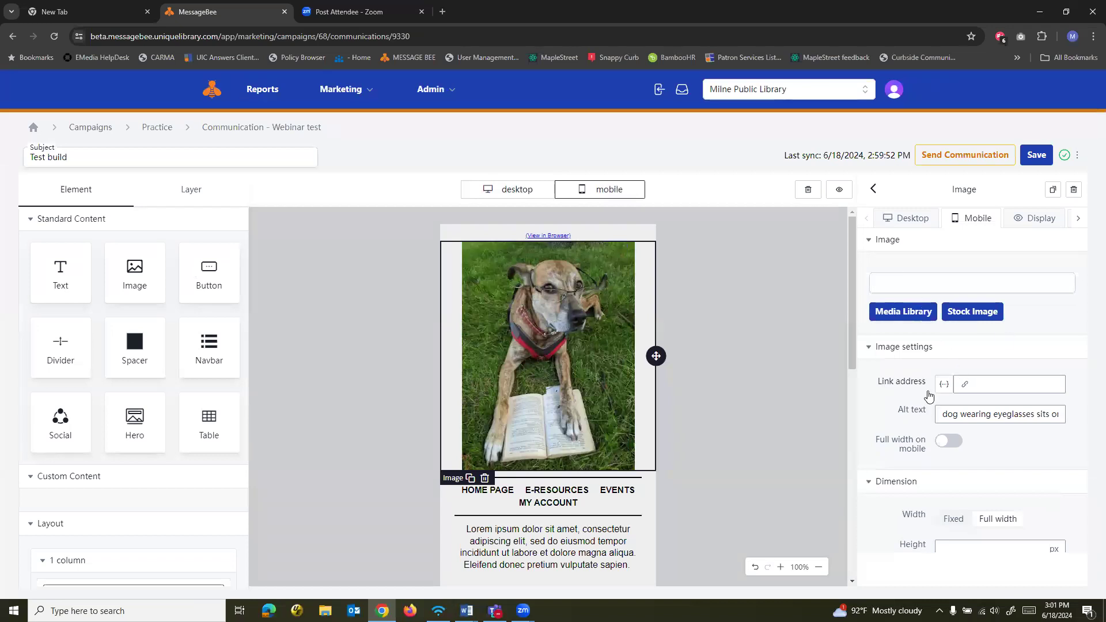
{"action": "left_click", "coordinate": [502, 189]}
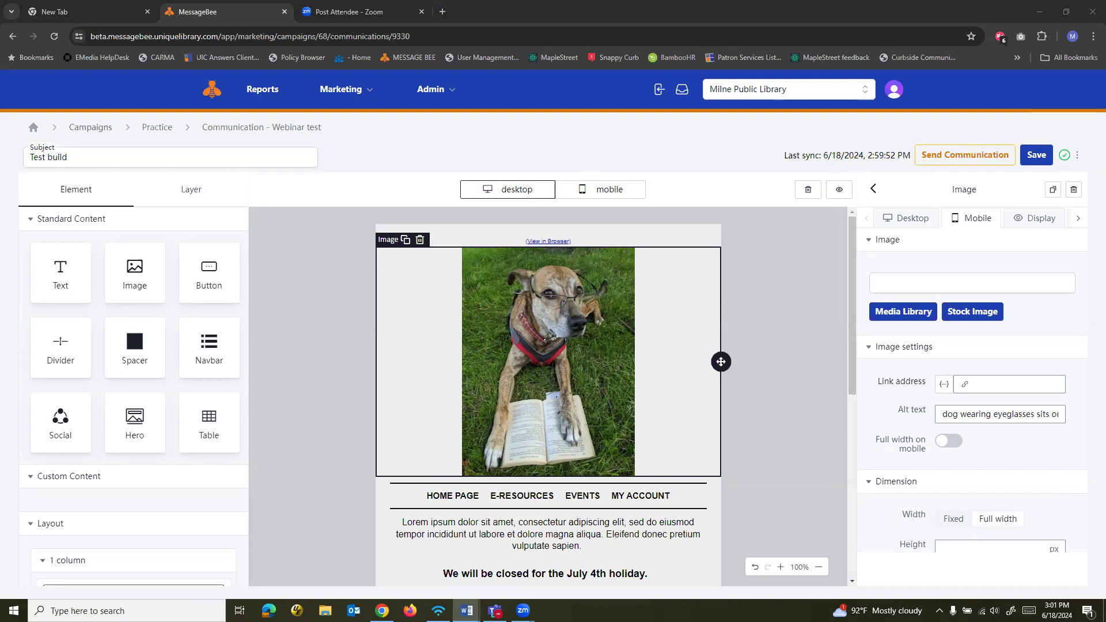
Deselect the image, save the communication, and clear the entire email canvas
{"action": "left_click", "coordinate": [777, 269]}
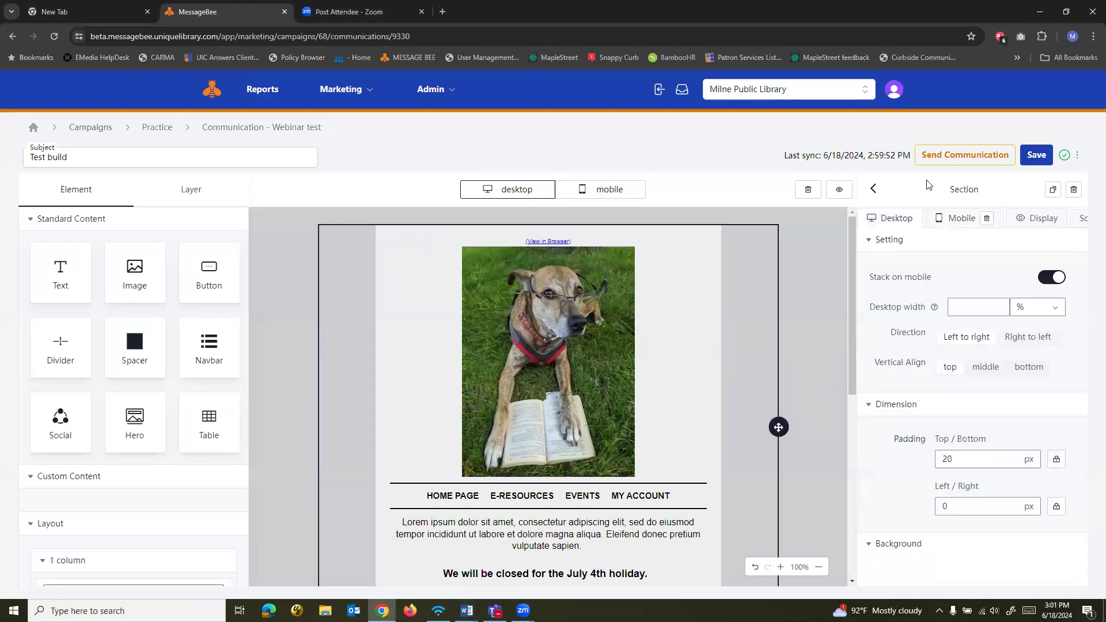
{"action": "left_click", "coordinate": [818, 232]}
{"action": "left_click", "coordinate": [1036, 157]}
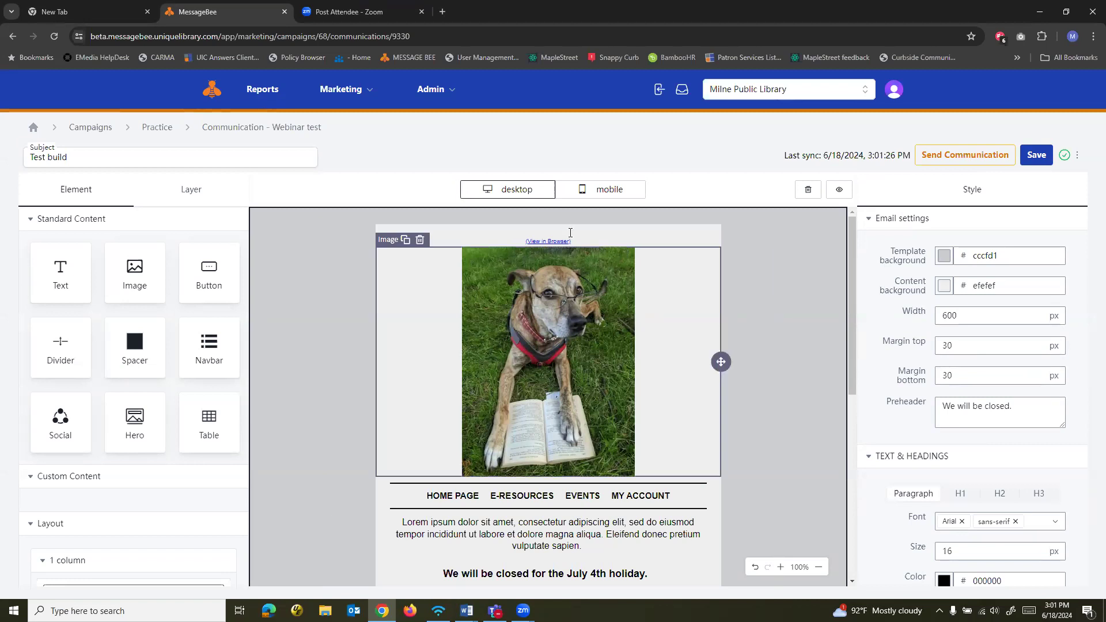
{"action": "left_click", "coordinate": [808, 192]}
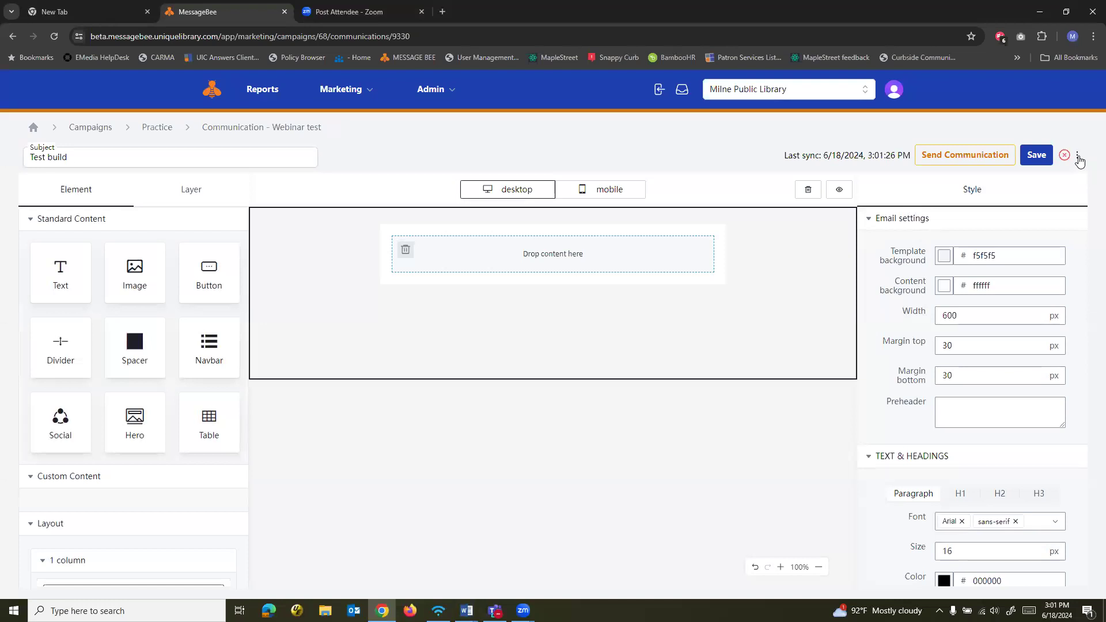
Restore the email from its 6/18/2024, 2:59:52 PM version and save the communication
{"action": "left_click", "coordinate": [1079, 160]}
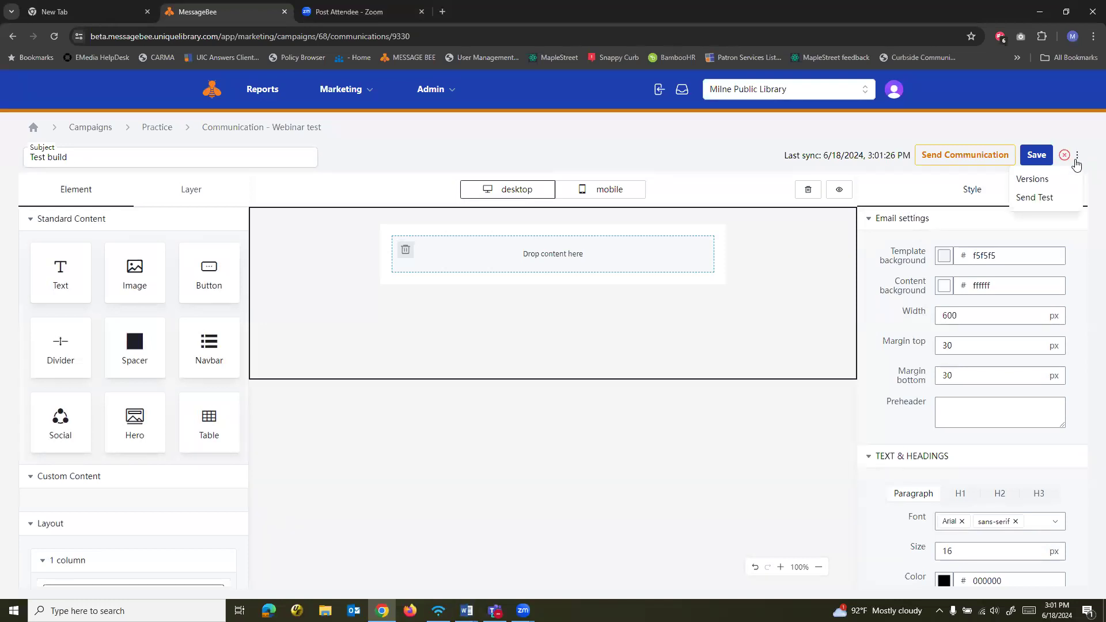
{"action": "left_click", "coordinate": [1049, 182]}
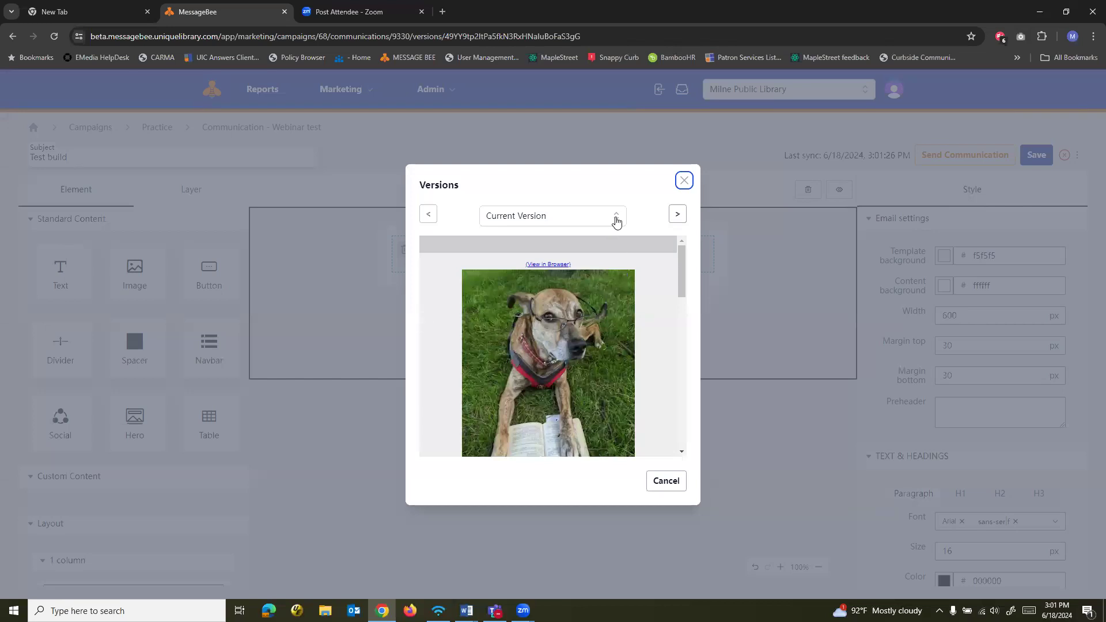
{"action": "left_click", "coordinate": [617, 220]}
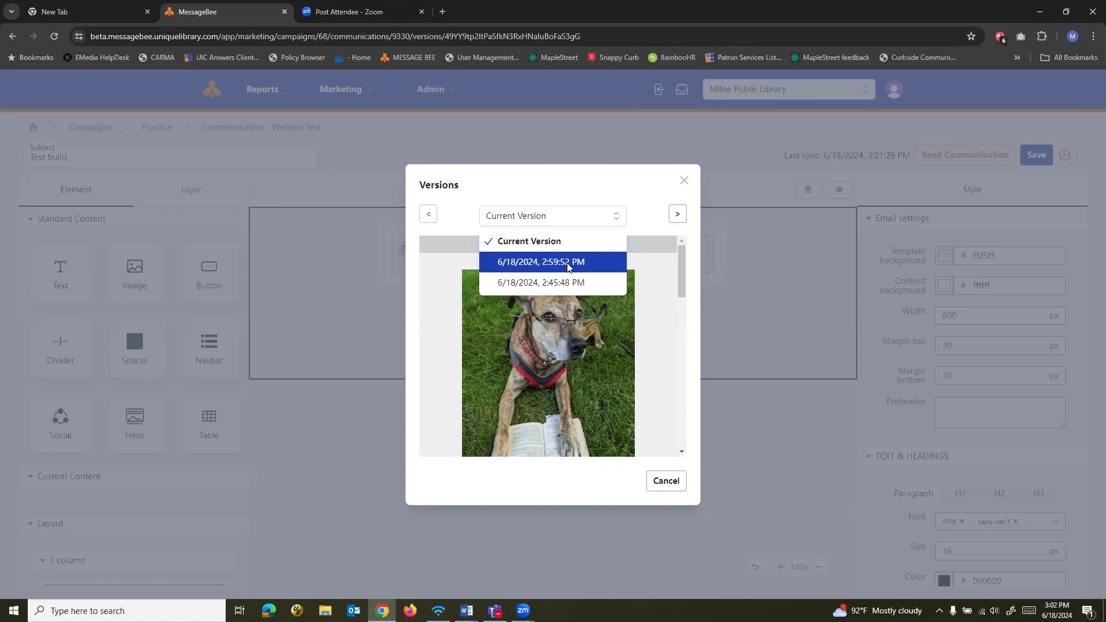
{"action": "left_click", "coordinate": [522, 264]}
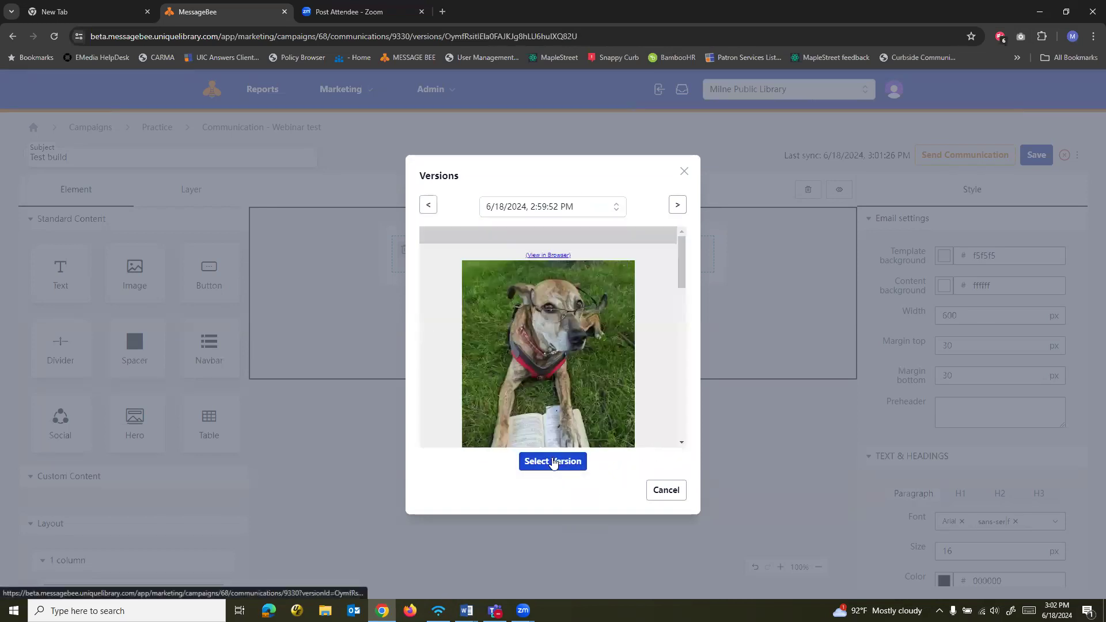
{"action": "left_click", "coordinate": [553, 462]}
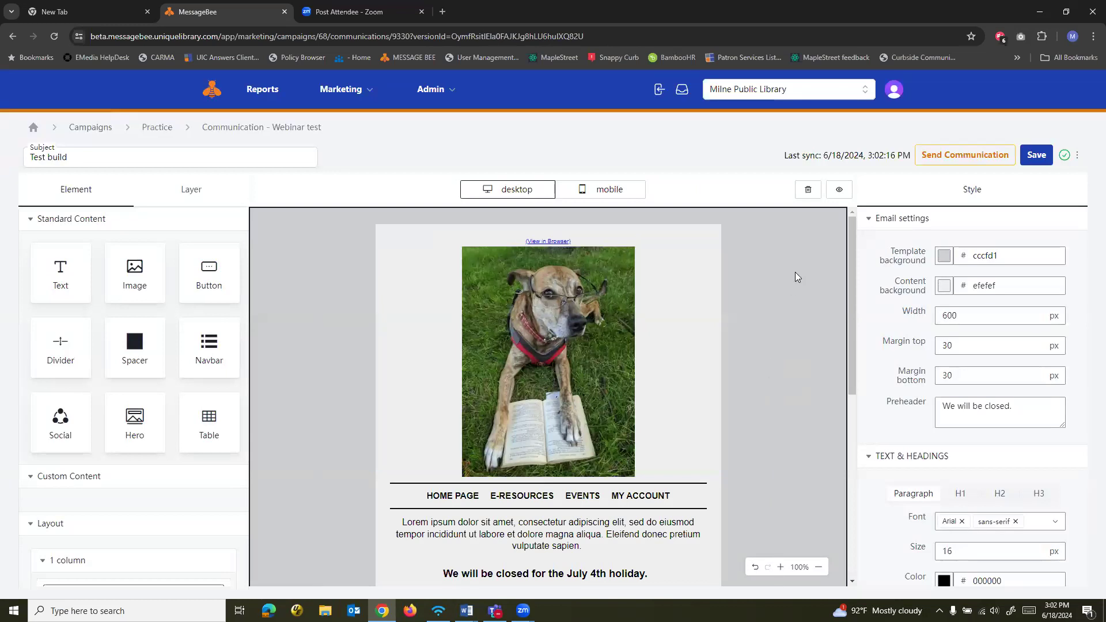
{"action": "left_click", "coordinate": [1036, 154]}
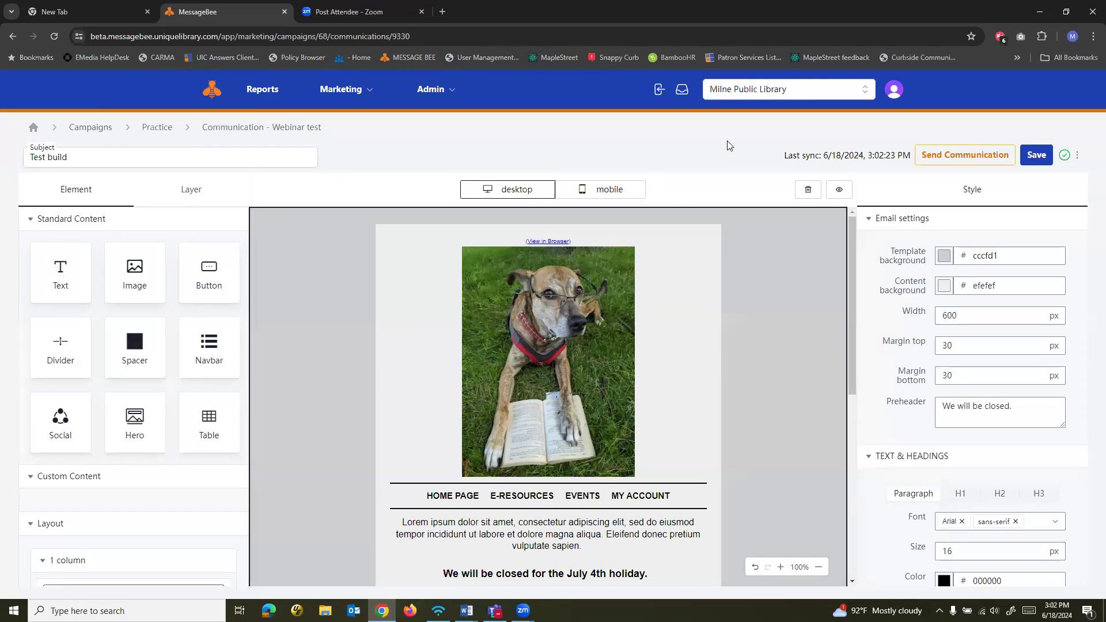
Start sending the communication from the editor, return to the campaigns list, and start sending Webinar test from there
{"action": "left_click", "coordinate": [945, 162]}
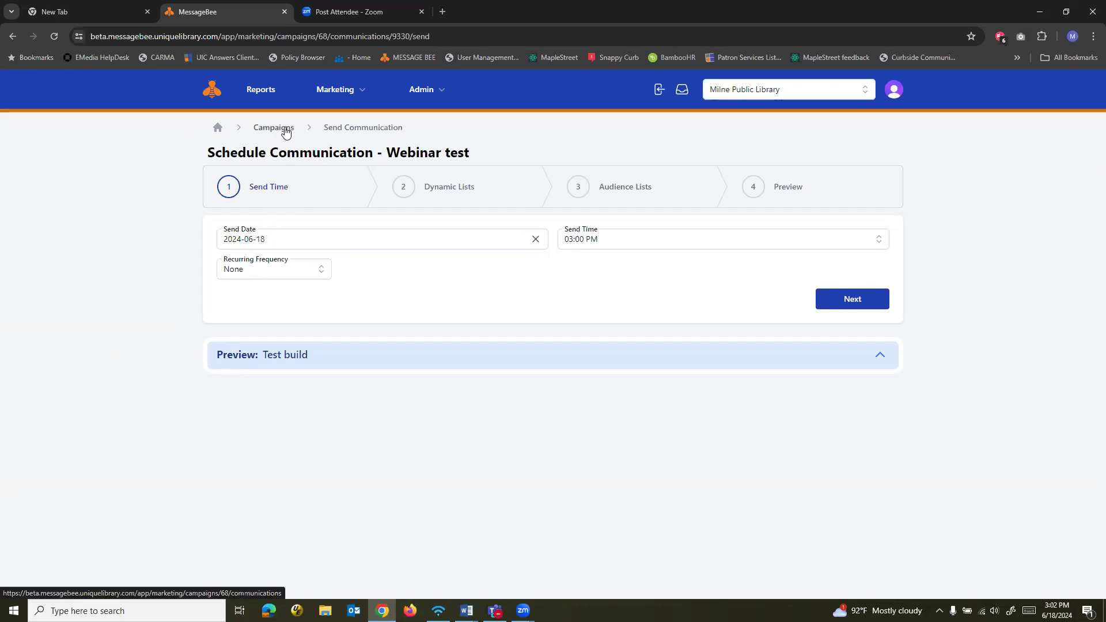
{"action": "left_click", "coordinate": [274, 127]}
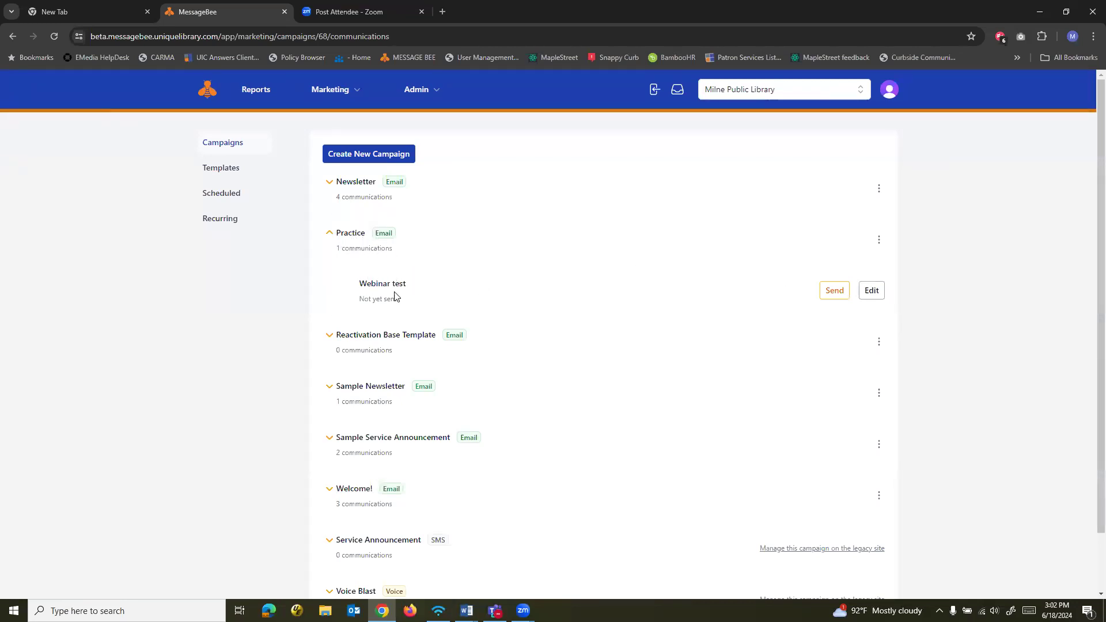
{"action": "left_click", "coordinate": [834, 292]}
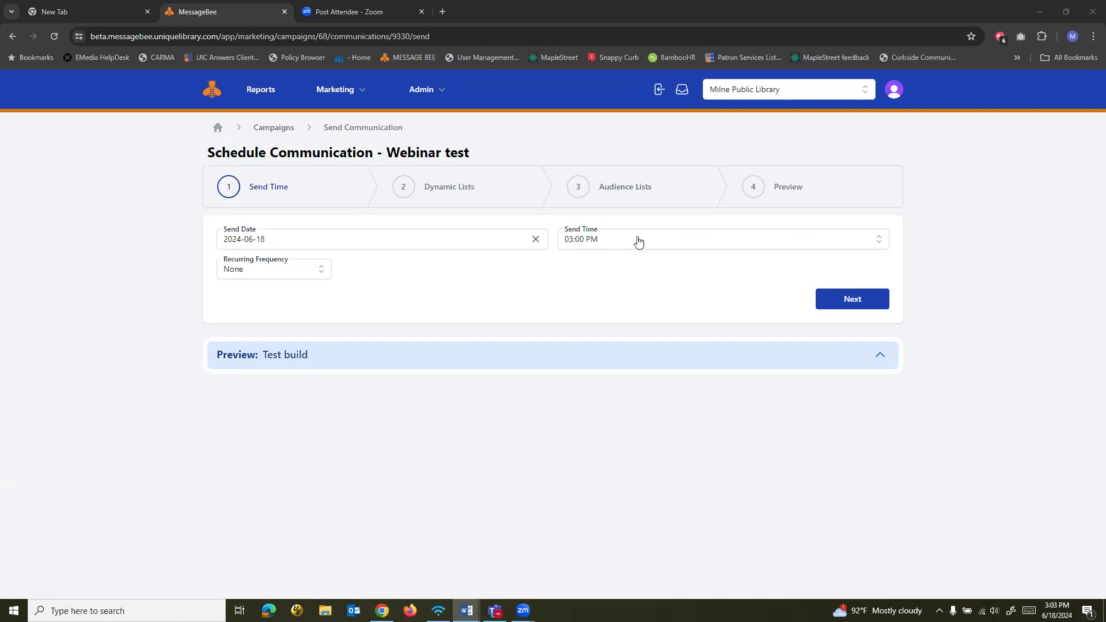
Set the send time to 04:30 PM and check the recurring frequency options, leaving the frequency at None
{"action": "left_click", "coordinate": [638, 241]}
{"action": "scroll", "coordinate": [674, 322], "scroll_direction": "down", "scroll_amount": 3}
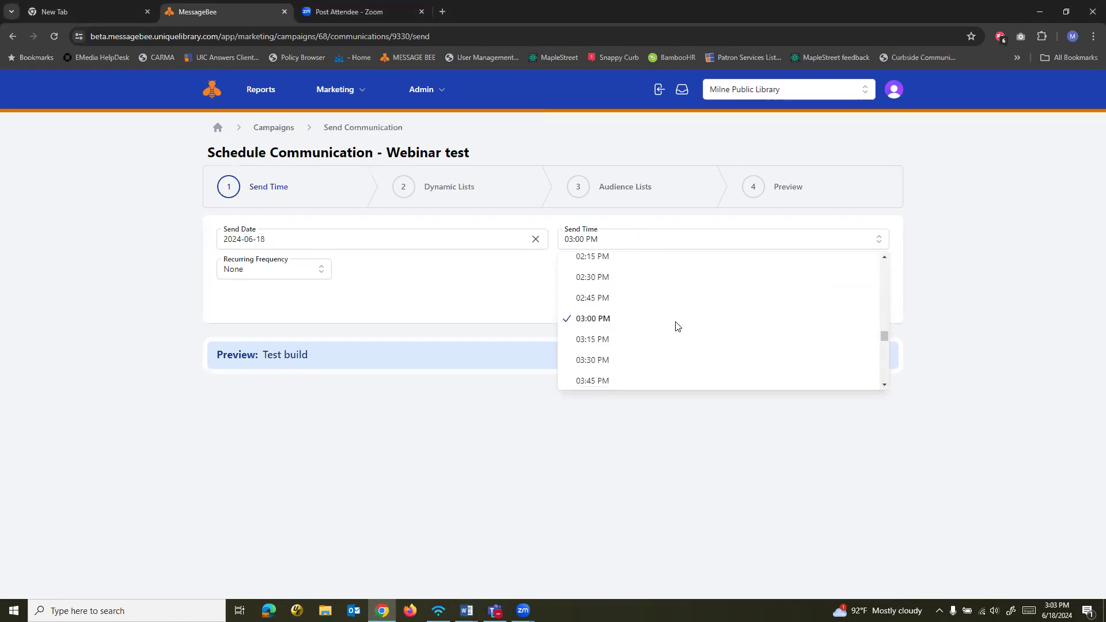
{"action": "left_click", "coordinate": [659, 328]}
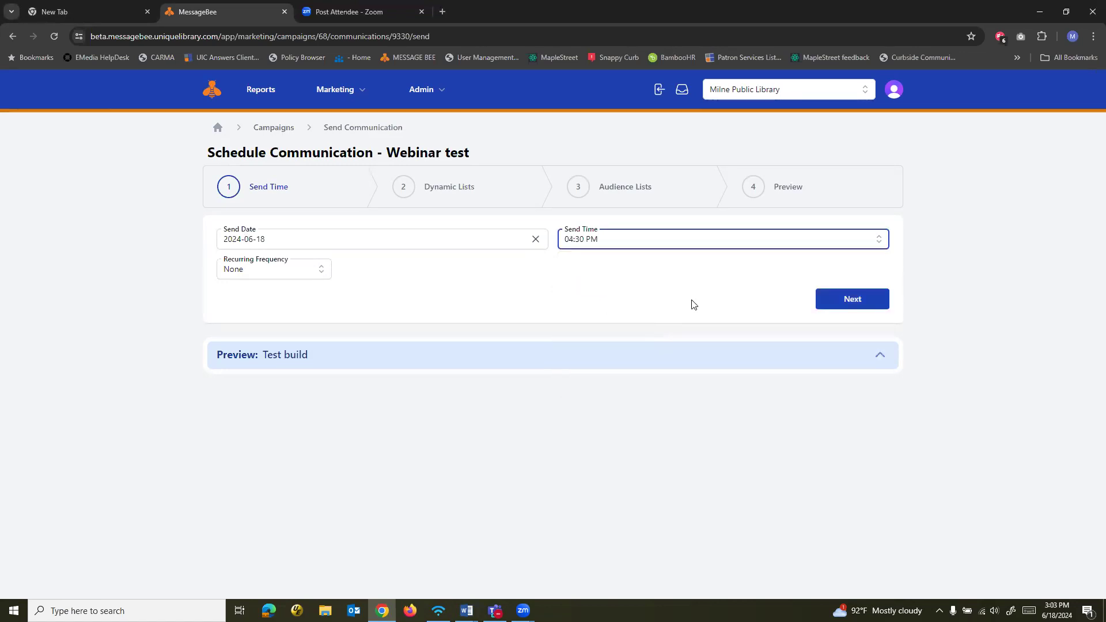
{"action": "left_click", "coordinate": [320, 274]}
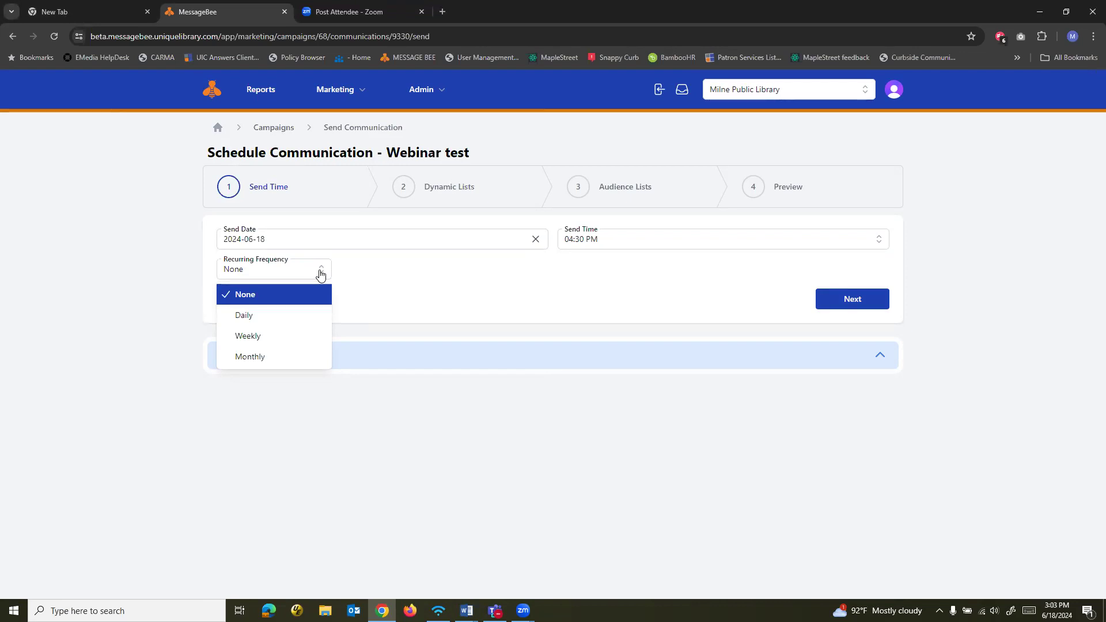
{"action": "left_click", "coordinate": [382, 279]}
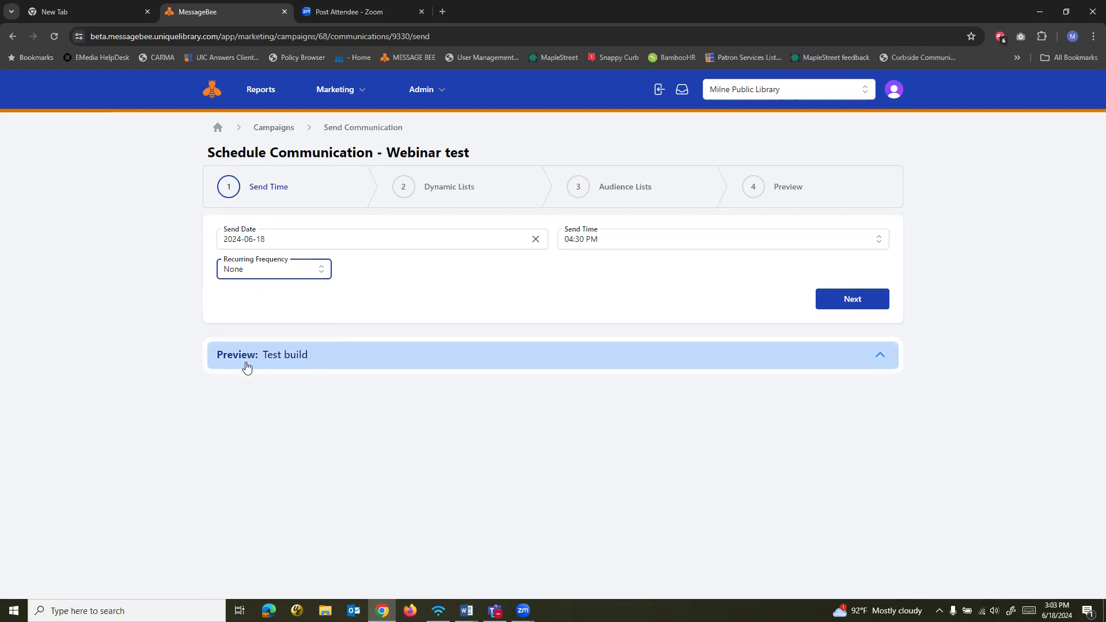
Expand the Test build preview on the scheduling page and review the email's content
{"action": "left_click", "coordinate": [311, 362]}
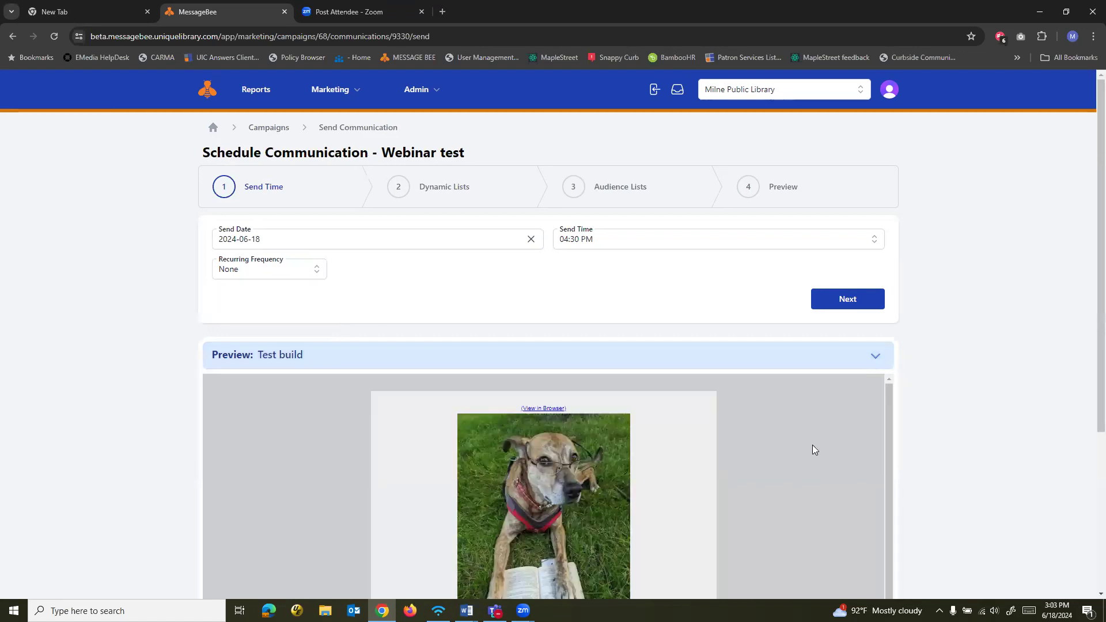
{"action": "scroll", "coordinate": [812, 447], "scroll_direction": "down", "scroll_amount": 2}
{"action": "scroll", "coordinate": [812, 453], "scroll_direction": "down", "scroll_amount": 3}
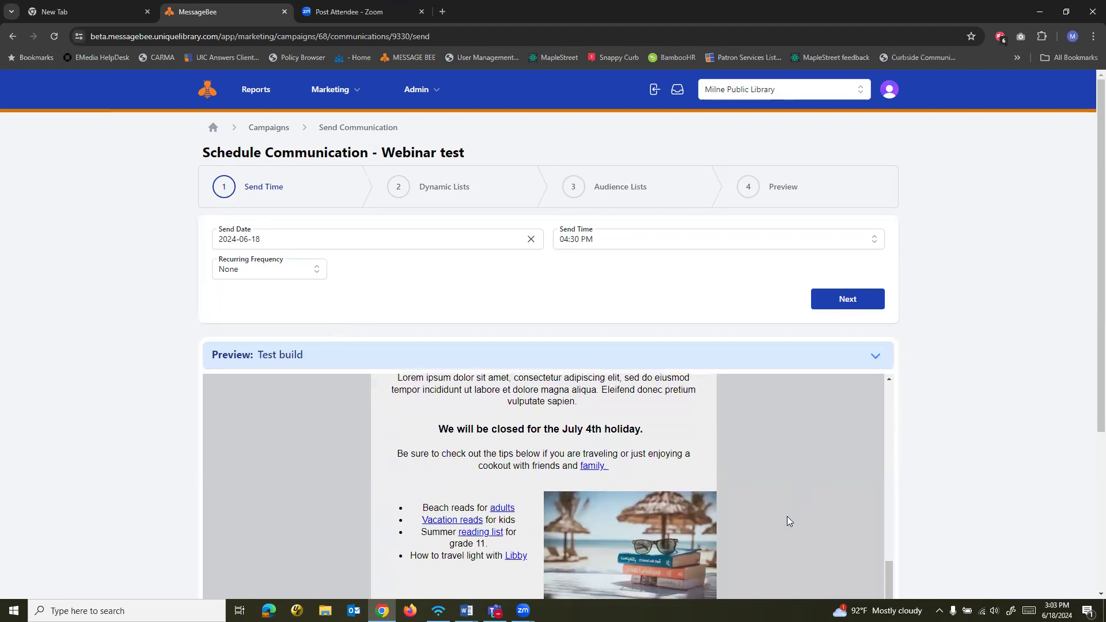
{"action": "scroll", "coordinate": [787, 516], "scroll_direction": "up", "scroll_amount": 2}
{"action": "scroll", "coordinate": [787, 515], "scroll_direction": "up", "scroll_amount": 3}
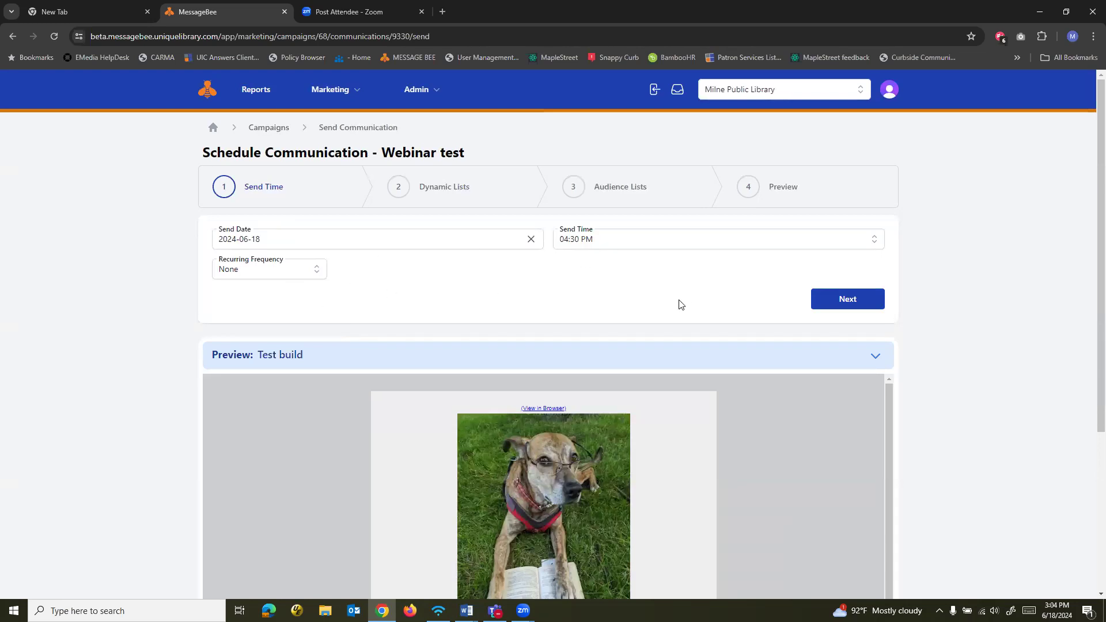
Accept the send time and continue past the dynamic lists to the audience lists without choosing a dynamic list
{"action": "left_click", "coordinate": [855, 304]}
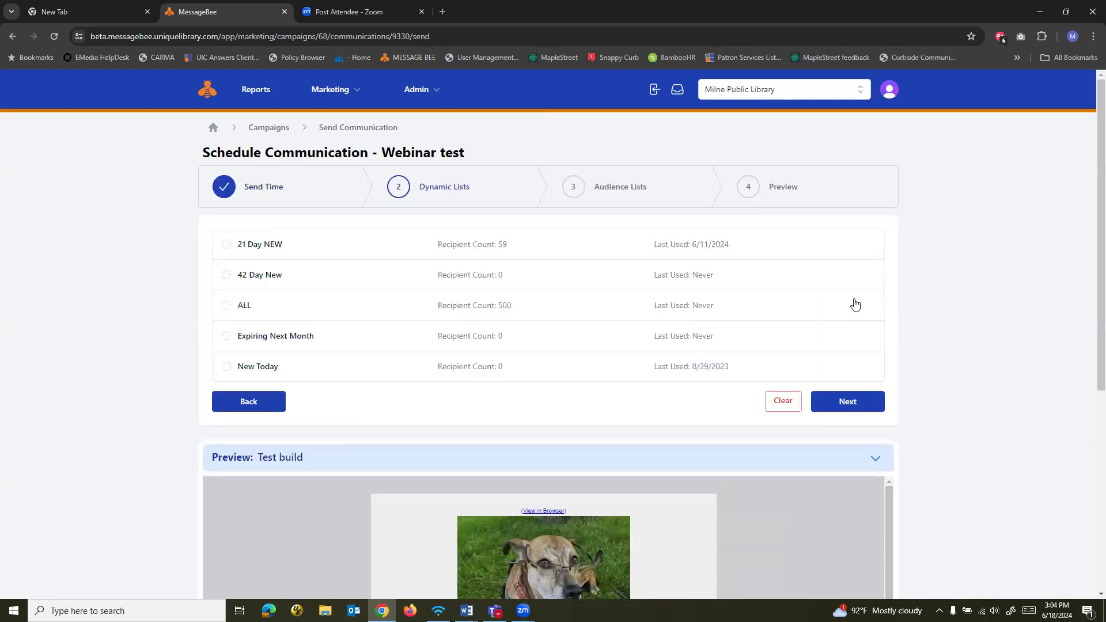
{"action": "key", "text": "alt+Tab"}
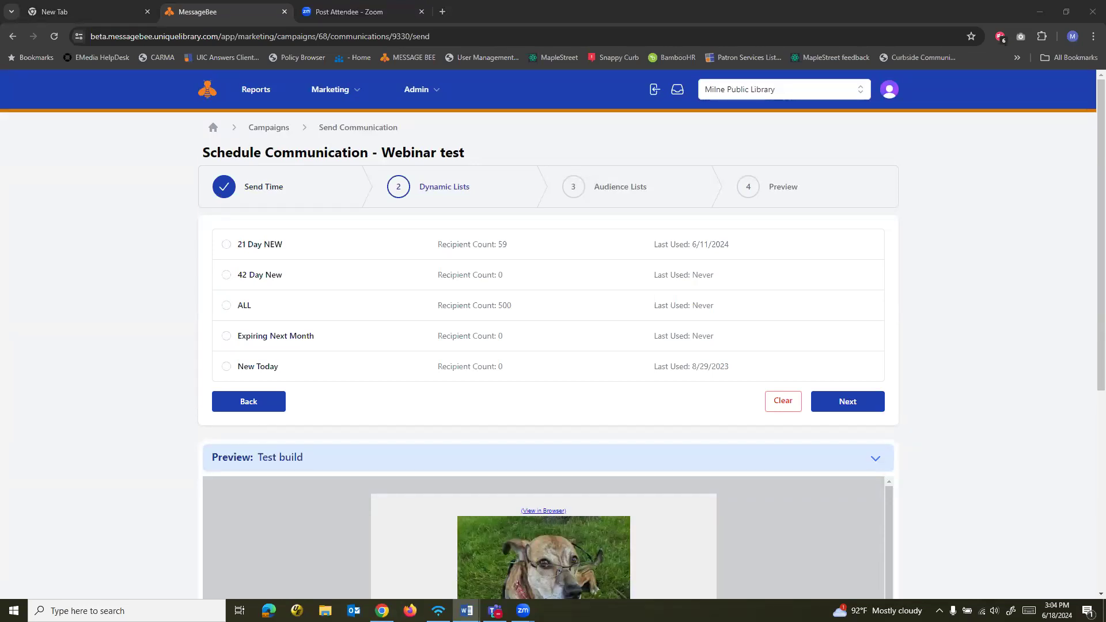
{"action": "left_click", "coordinate": [856, 402]}
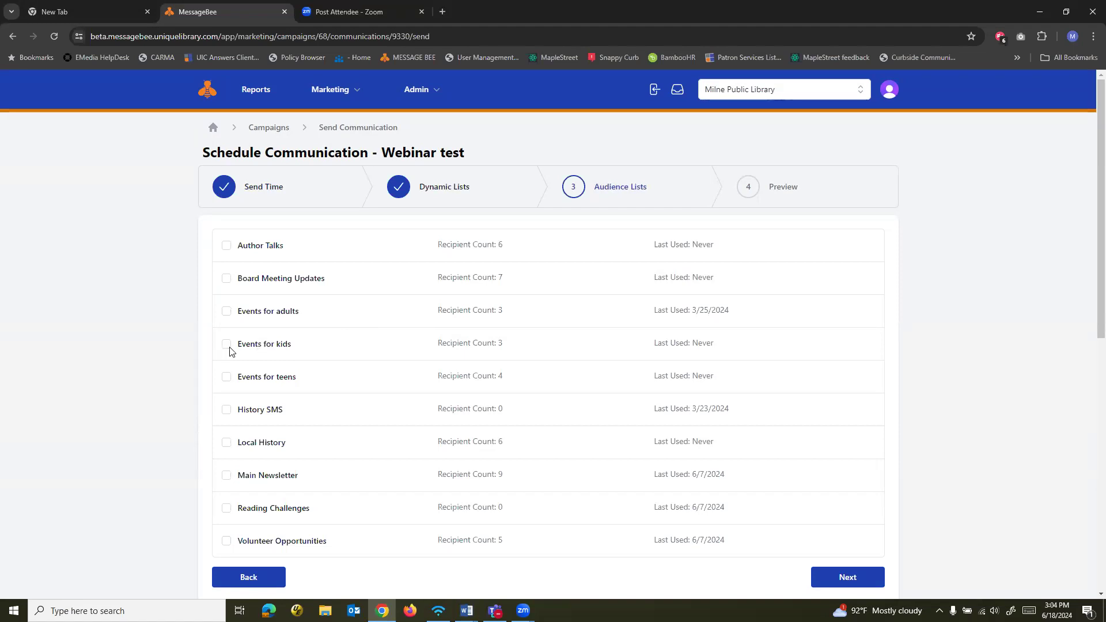
Schedule Webinar test for the Events for adults audience list after reviewing the send summary and the Test build preview
{"action": "left_click", "coordinate": [225, 312]}
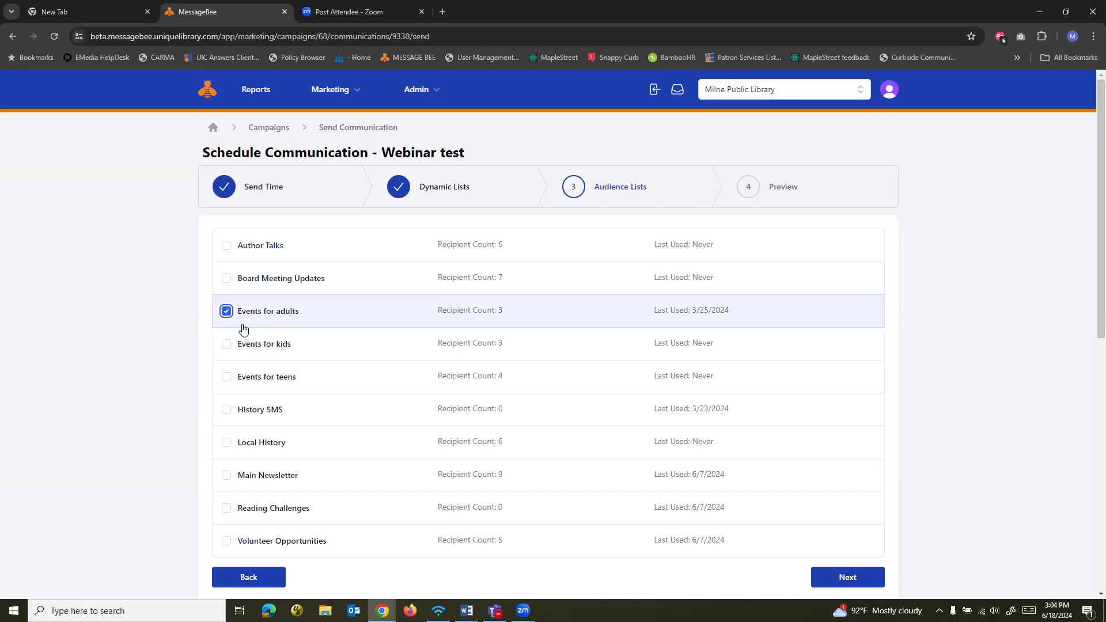
{"action": "left_click", "coordinate": [844, 576]}
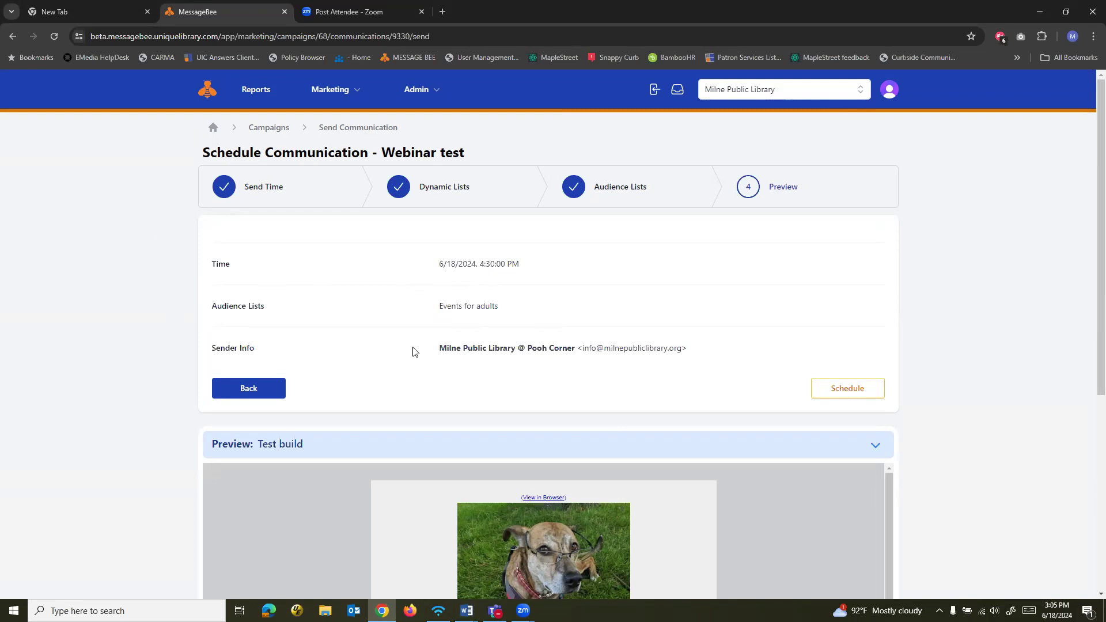
{"action": "scroll", "coordinate": [412, 351], "scroll_direction": "down", "scroll_amount": 3}
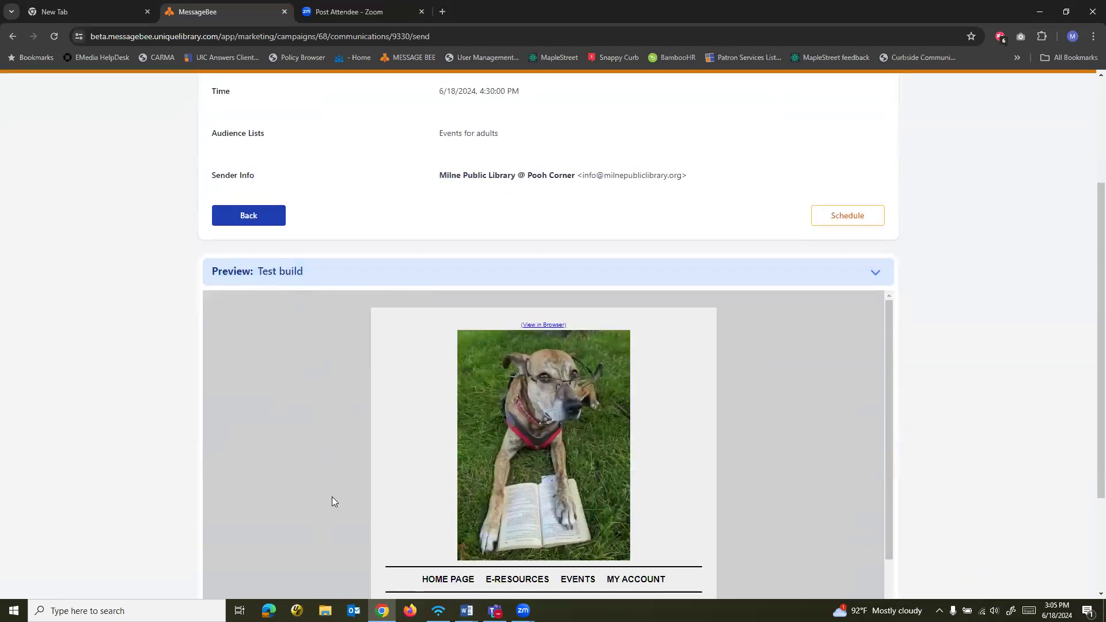
{"action": "scroll", "coordinate": [328, 496], "scroll_direction": "down", "scroll_amount": 4}
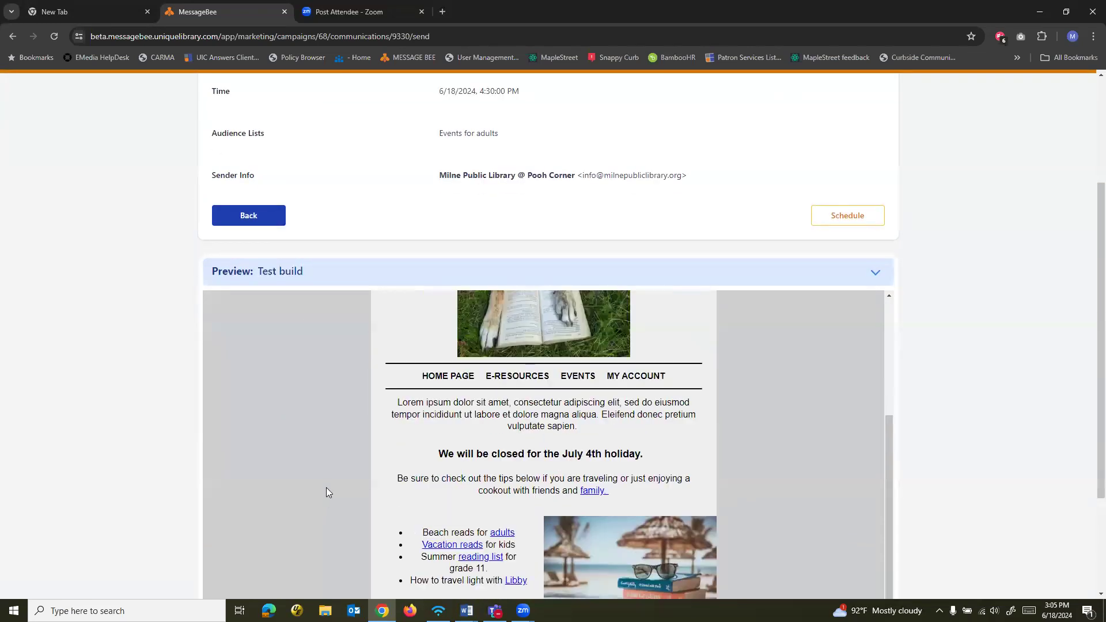
{"action": "scroll", "coordinate": [326, 488], "scroll_direction": "up", "scroll_amount": 4}
{"action": "scroll", "coordinate": [864, 368], "scroll_direction": "up", "scroll_amount": 2}
{"action": "left_click", "coordinate": [861, 340]}
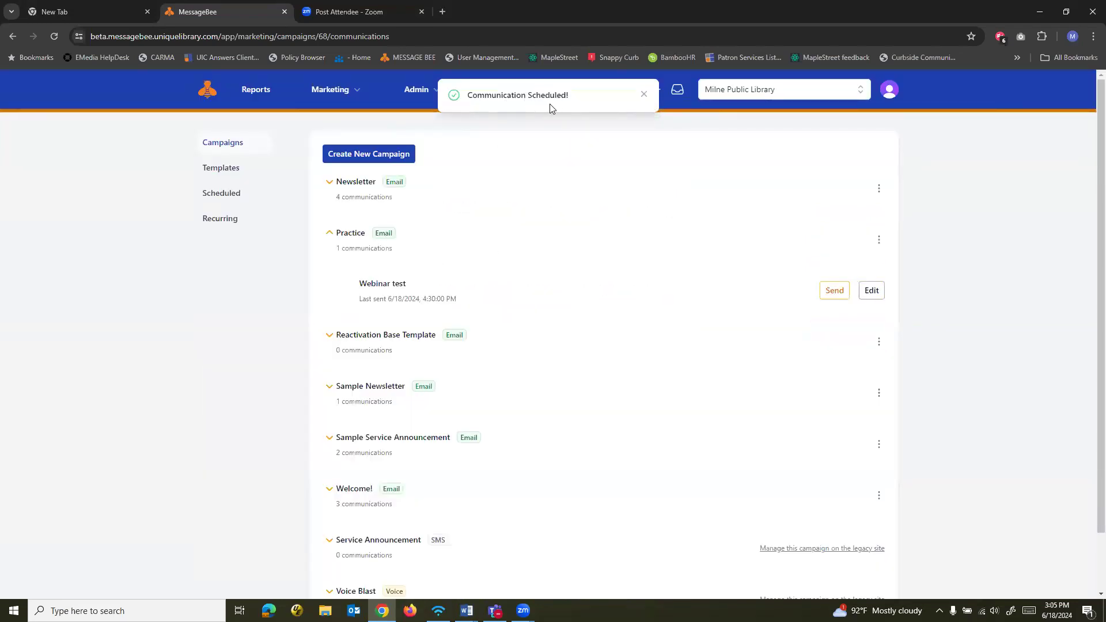
Refresh the list of scheduled communications and examine the Webinar test entry's send time and audience list
{"action": "key", "text": "alt+Tab"}
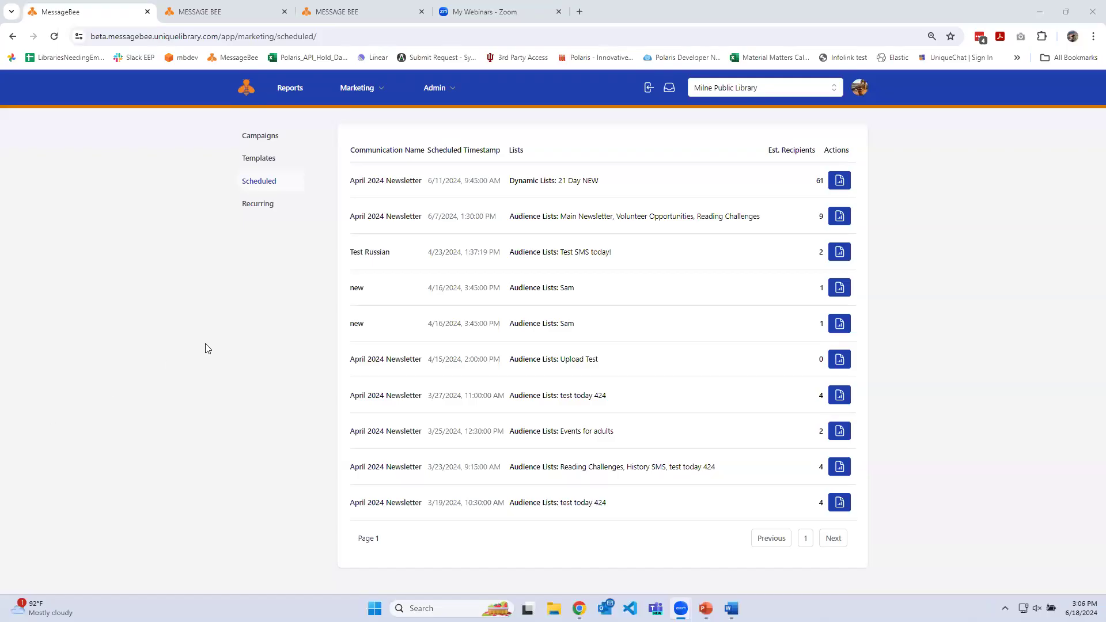
{"action": "left_click", "coordinate": [242, 340]}
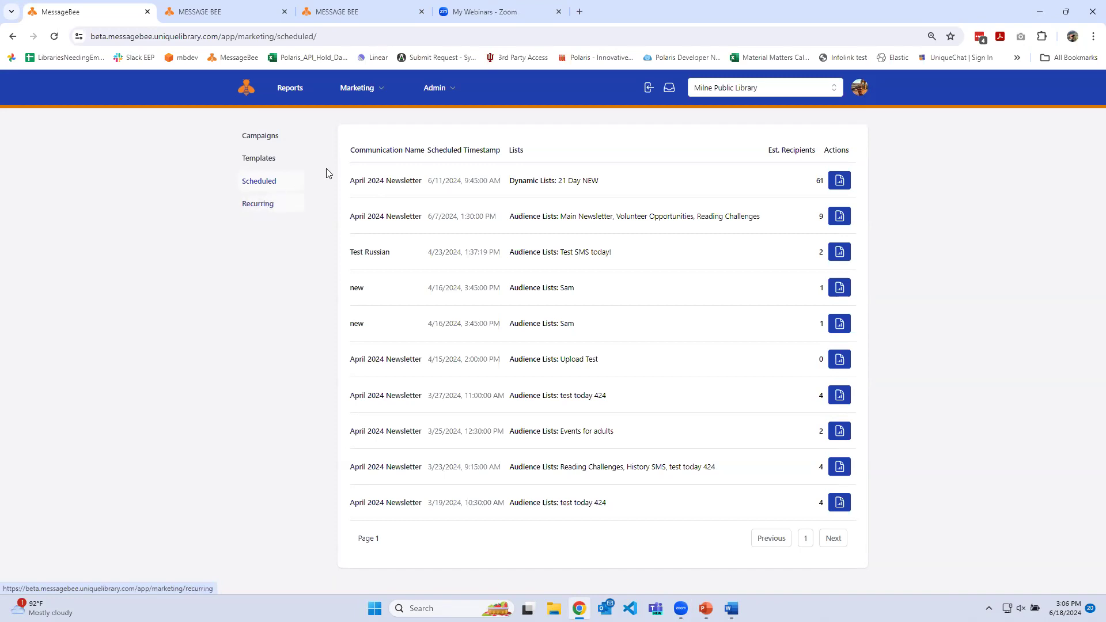
{"action": "left_click", "coordinate": [261, 181]}
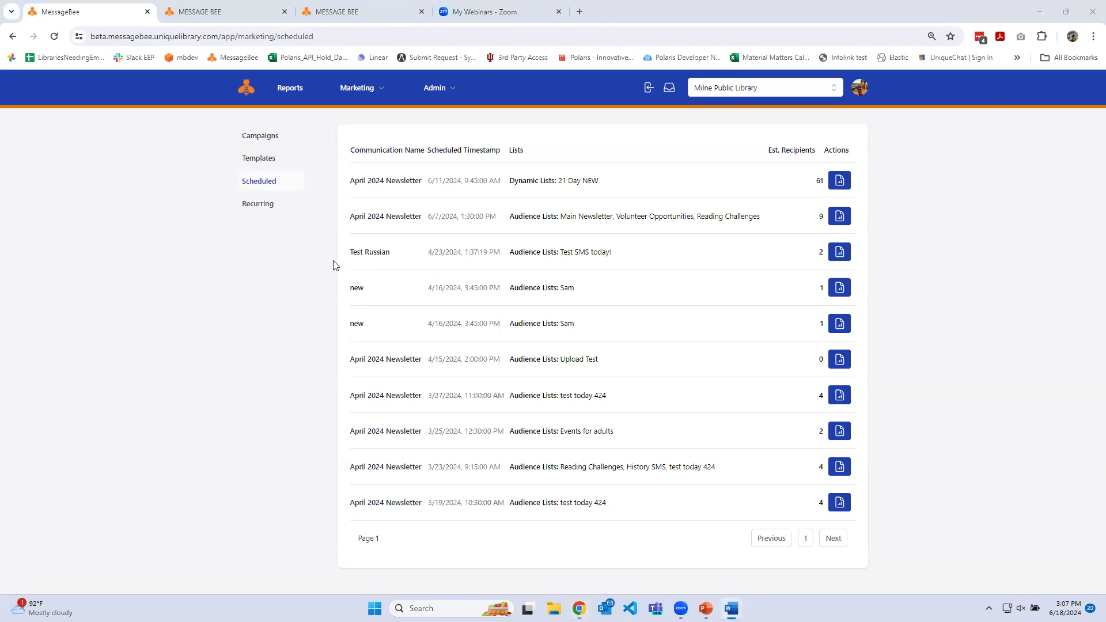
{"action": "left_click", "coordinate": [257, 185]}
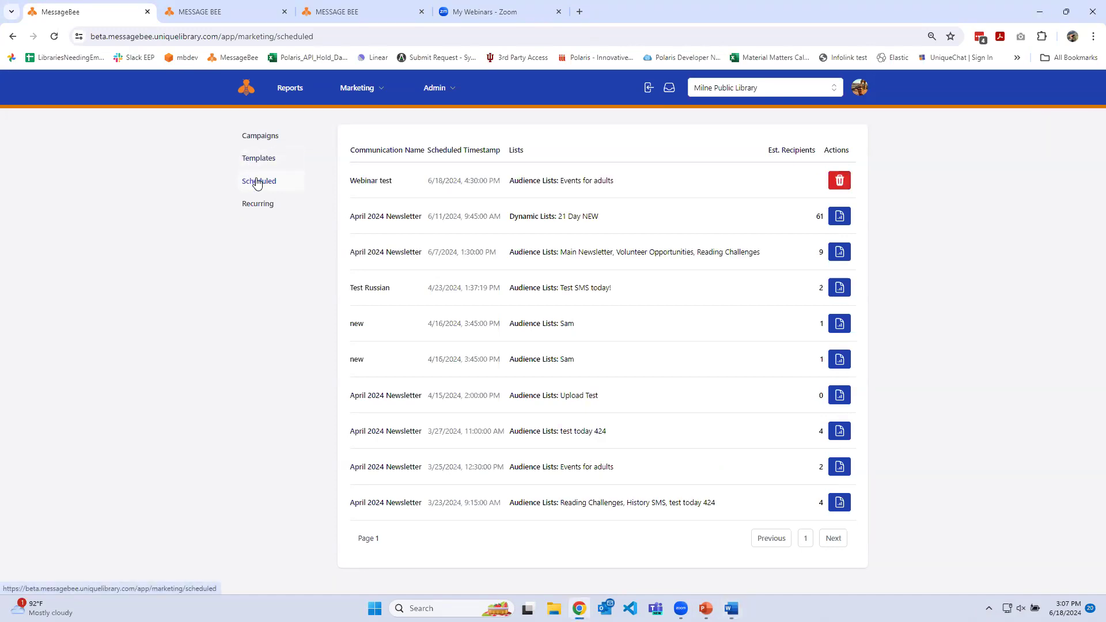
{"action": "left_click_drag", "start_coordinate": [355, 180], "coordinate": [574, 186]}
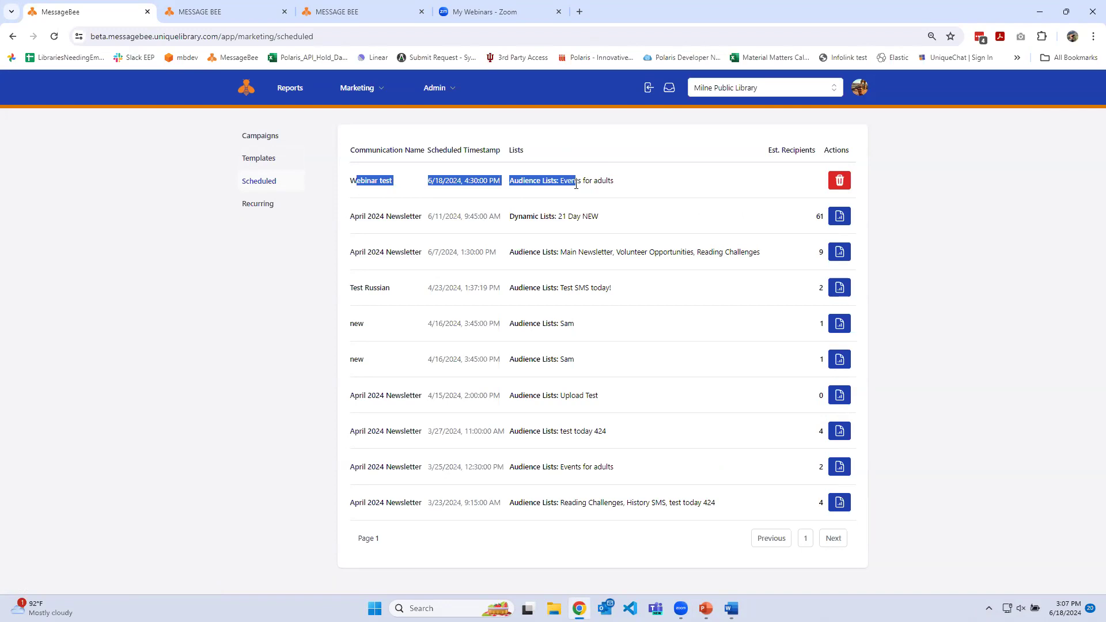
{"action": "left_click", "coordinate": [524, 186]}
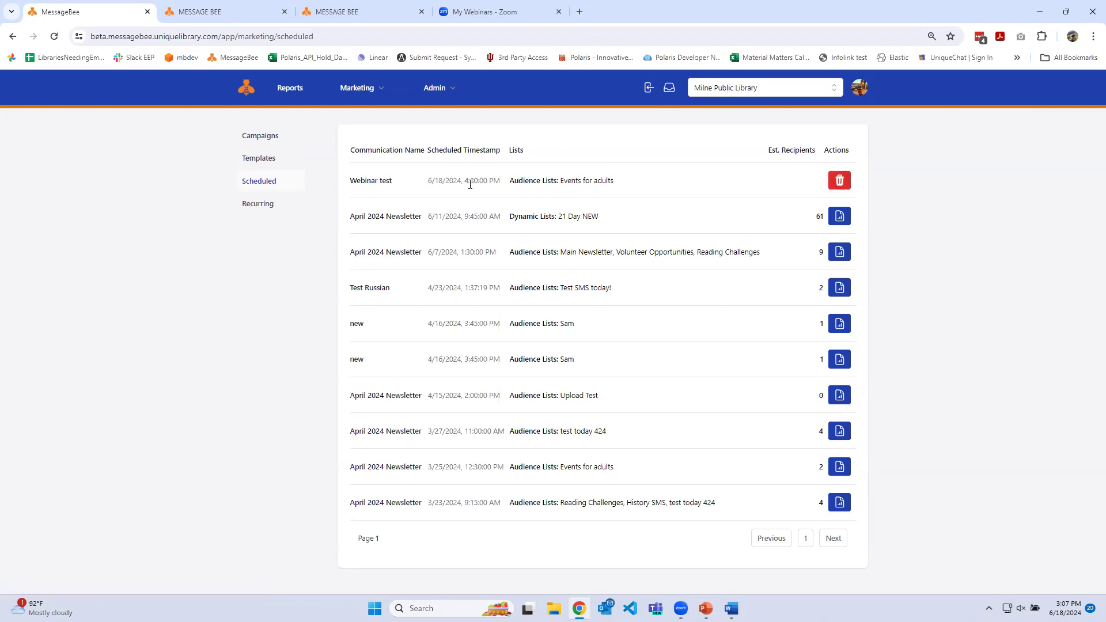
Cancel the scheduled send of Webinar test and confirm the cancellation
{"action": "left_click", "coordinate": [839, 181]}
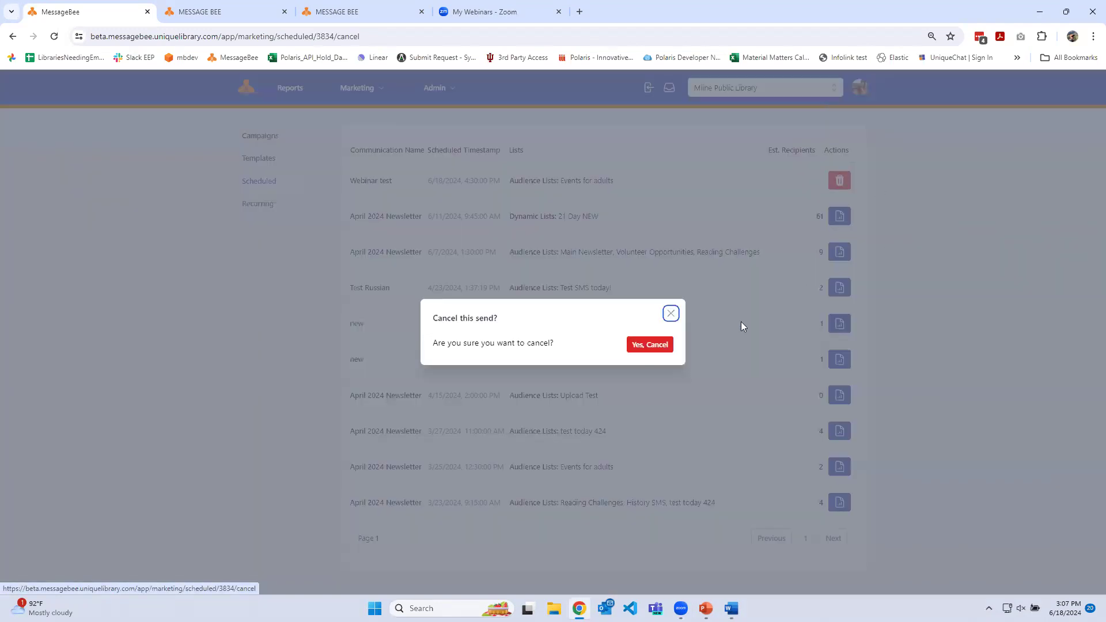
{"action": "left_click", "coordinate": [651, 346]}
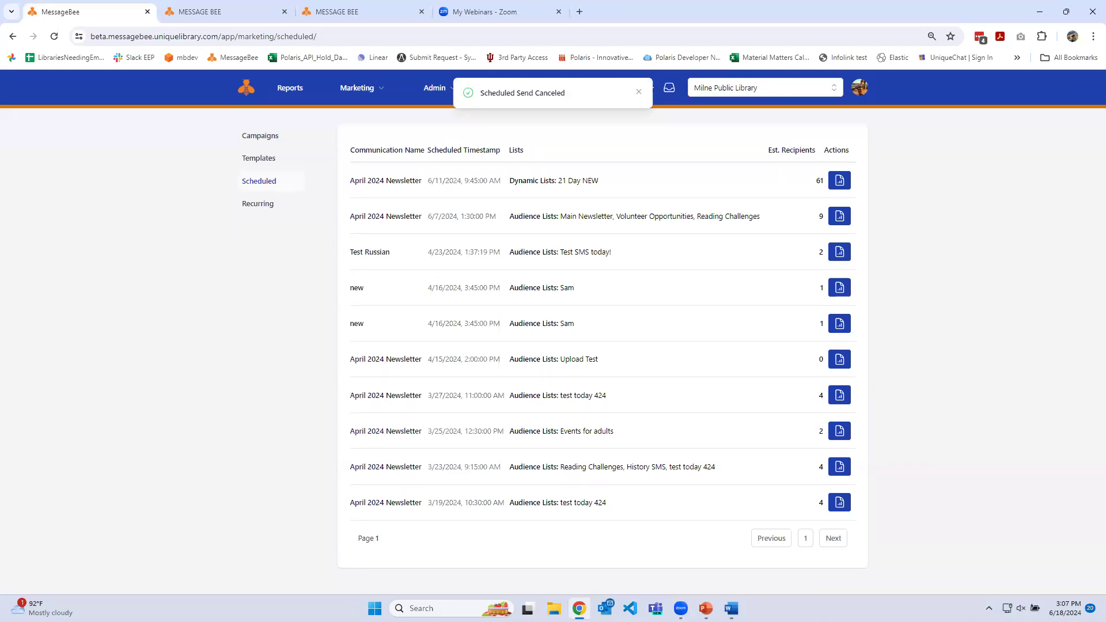
{"action": "key", "text": "alt+Tab"}
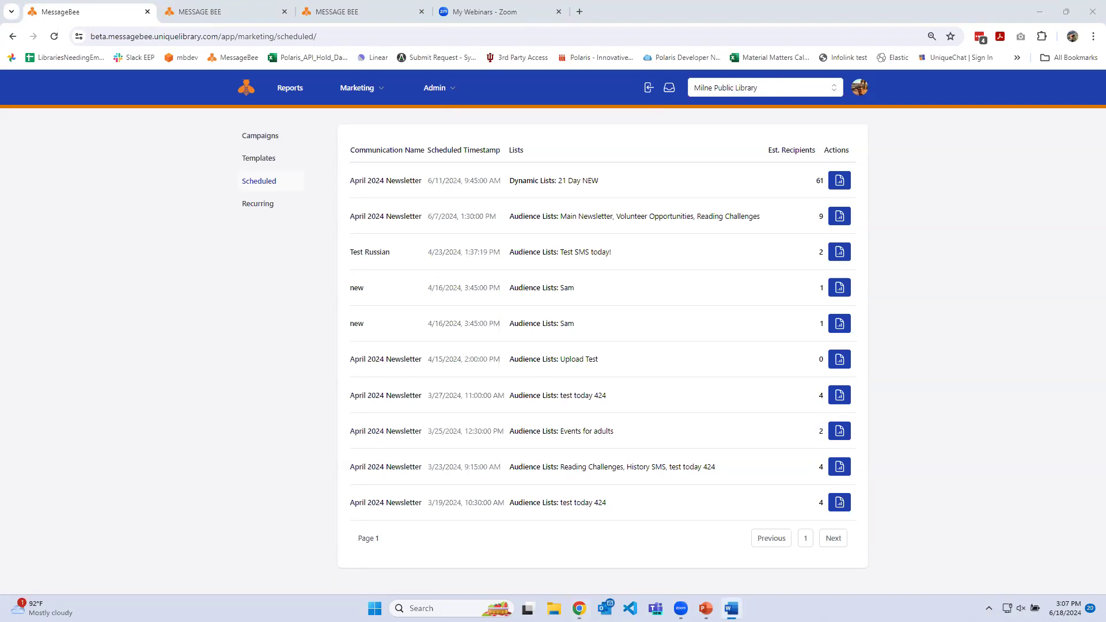
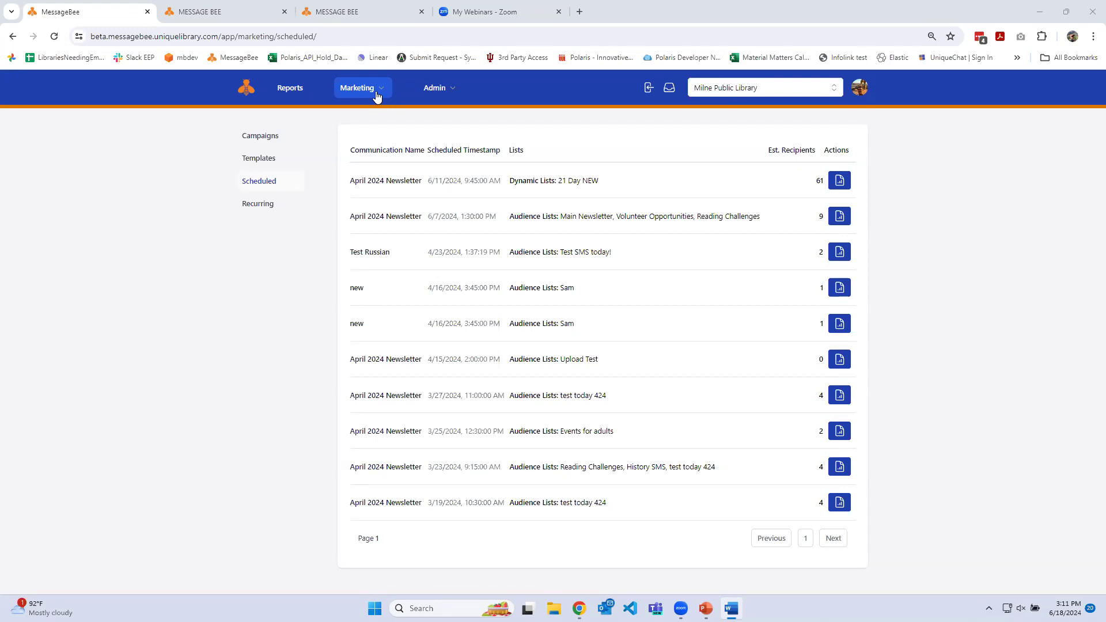
Open the marketing audience lists, view the records of the Author Talks list, and return to the audience lists
{"action": "left_click", "coordinate": [378, 95]}
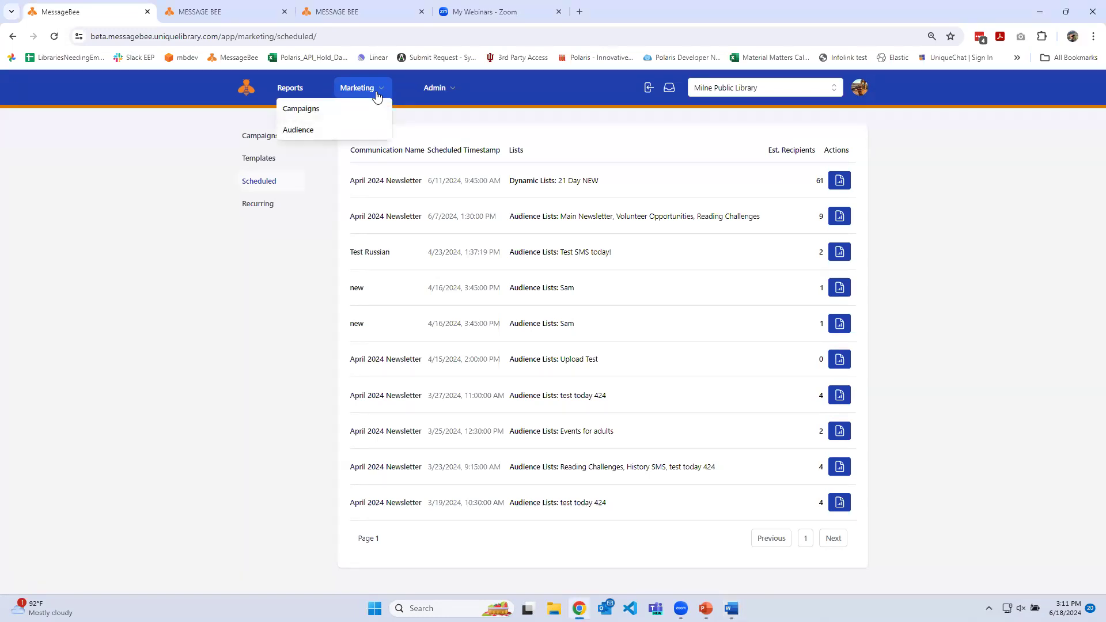
{"action": "left_click", "coordinate": [311, 132]}
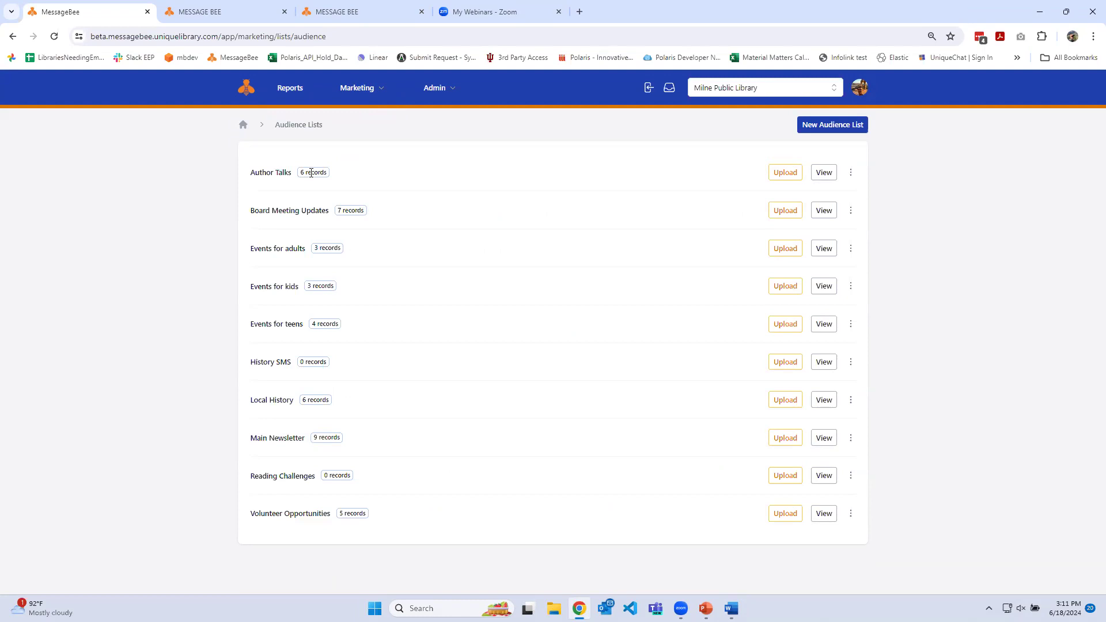
{"action": "key", "text": "alt+Tab"}
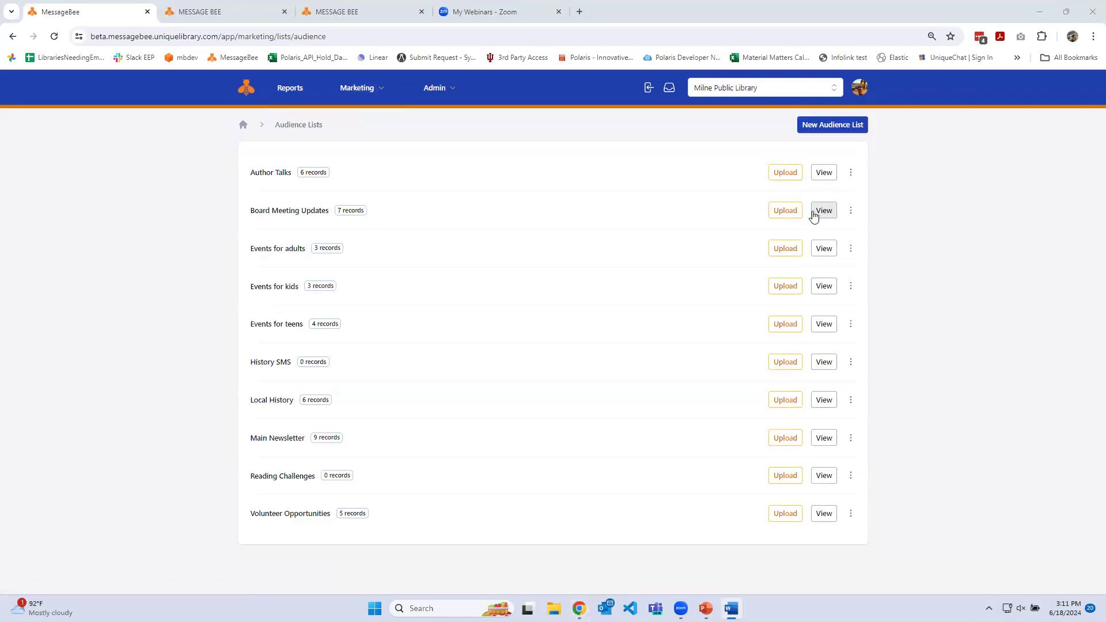
{"action": "left_click", "coordinate": [820, 170]}
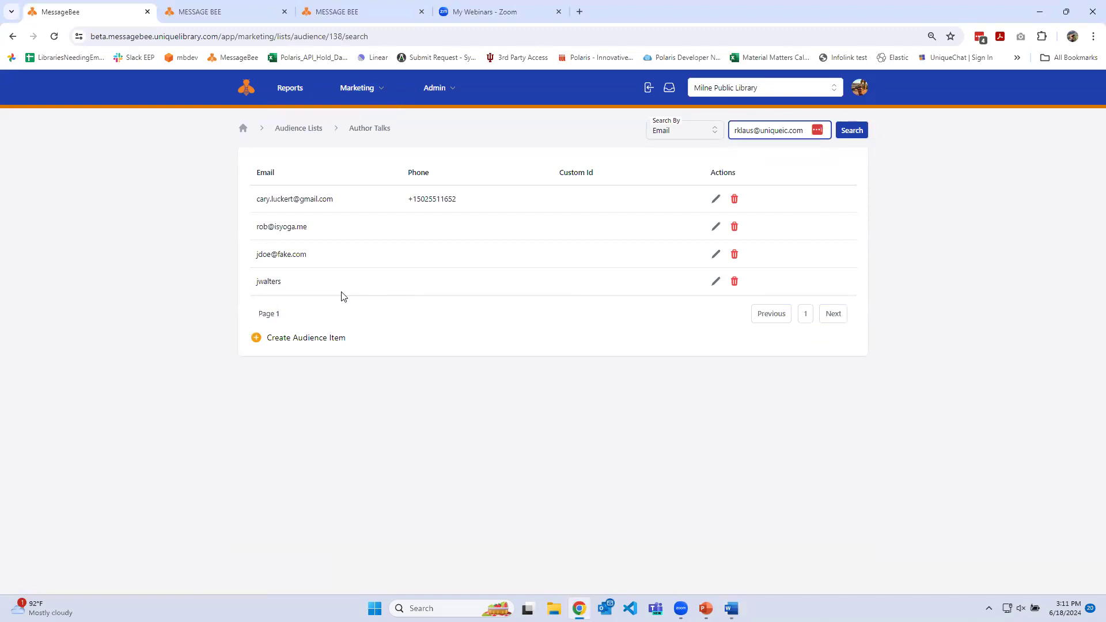
{"action": "left_click", "coordinate": [309, 133]}
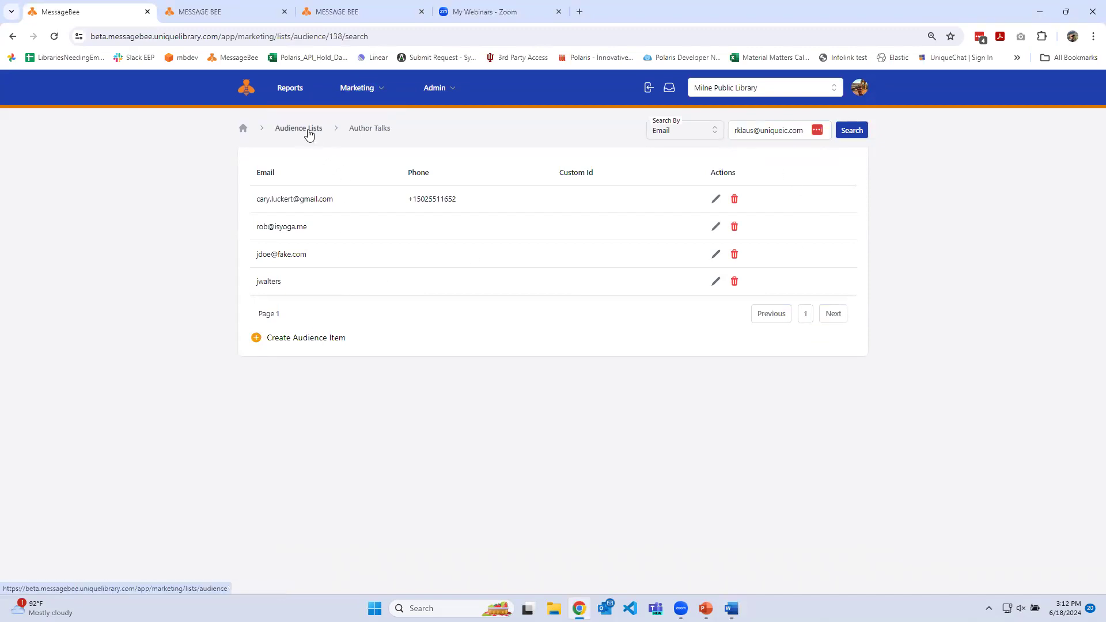
View the file upload options for the Author Talks audience list and close them without uploading
{"action": "left_click", "coordinate": [782, 174]}
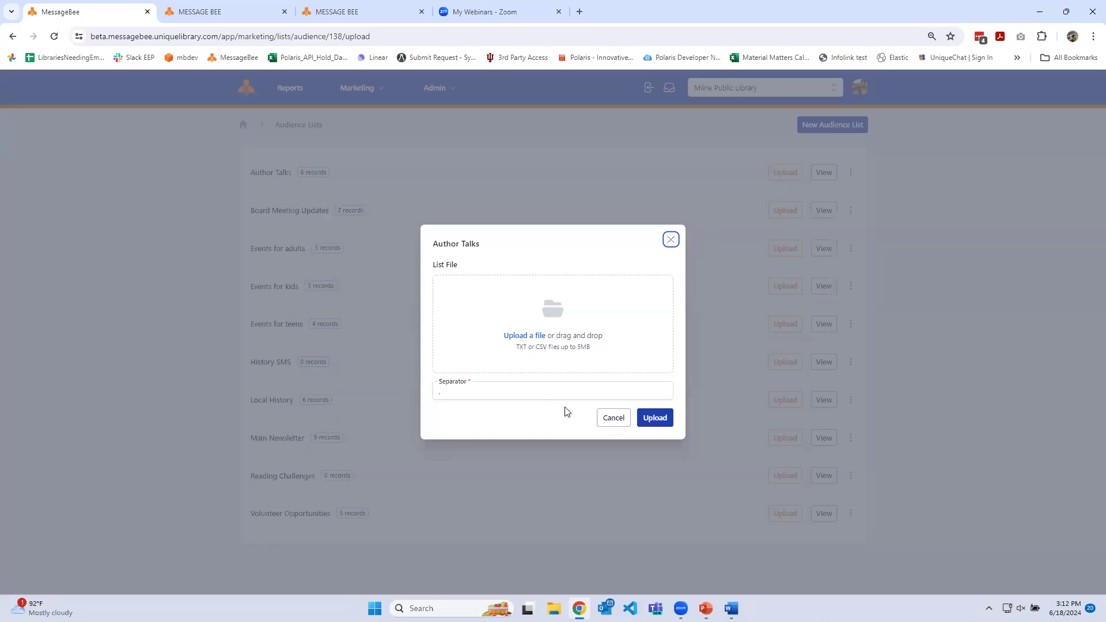
{"action": "left_click", "coordinate": [605, 422]}
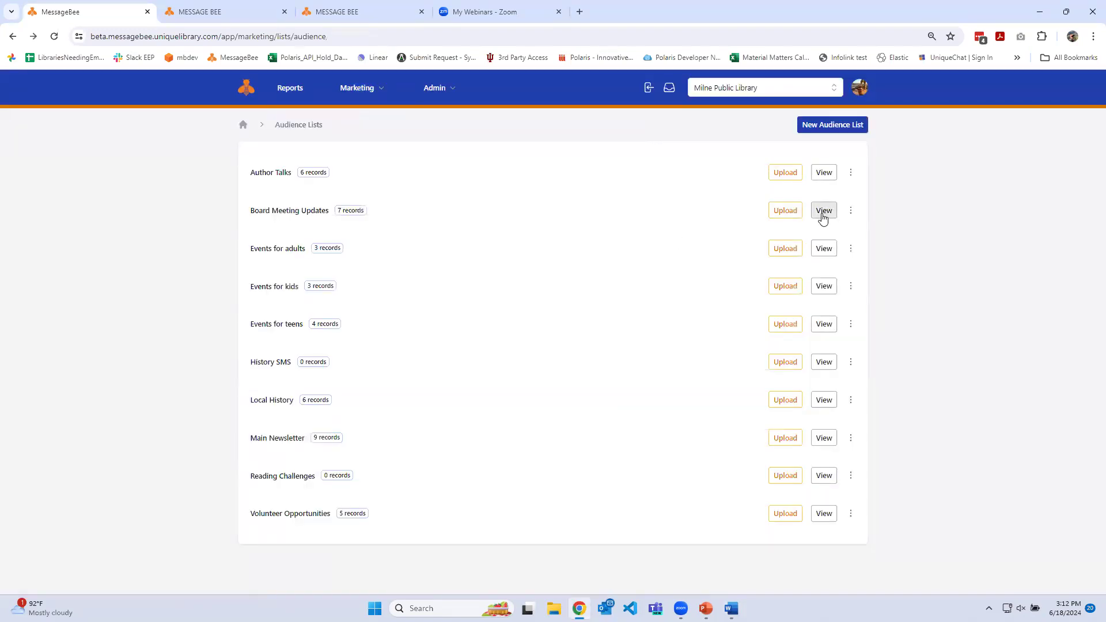
{"action": "key", "text": "alt+Tab"}
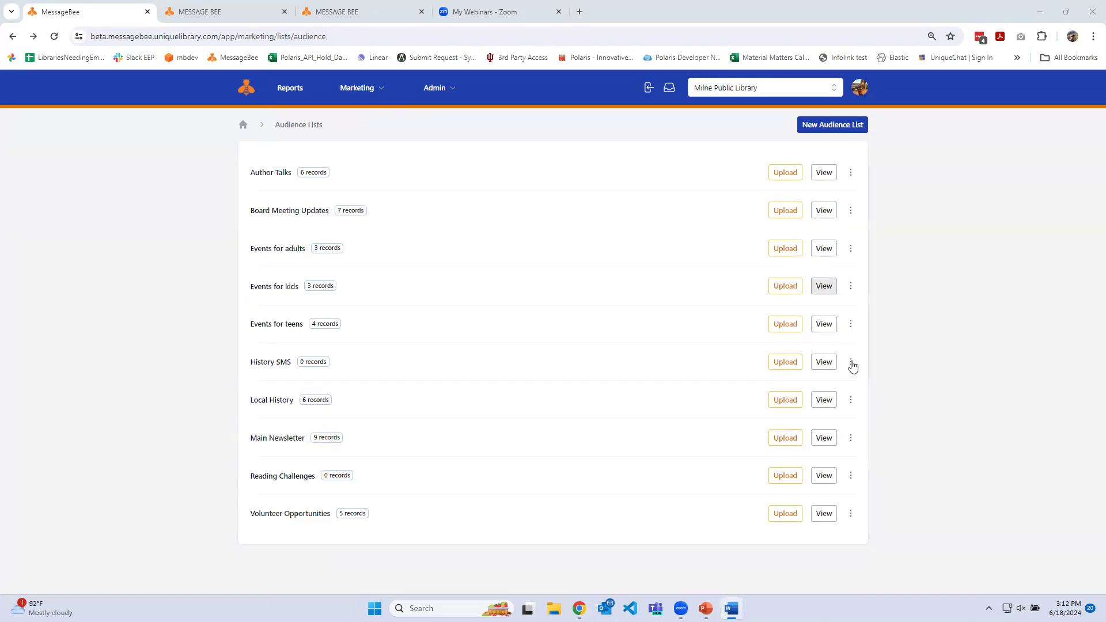
Check the interest settings of the Author Talks and Main Newsletter audience lists without updating either
{"action": "left_click", "coordinate": [851, 174]}
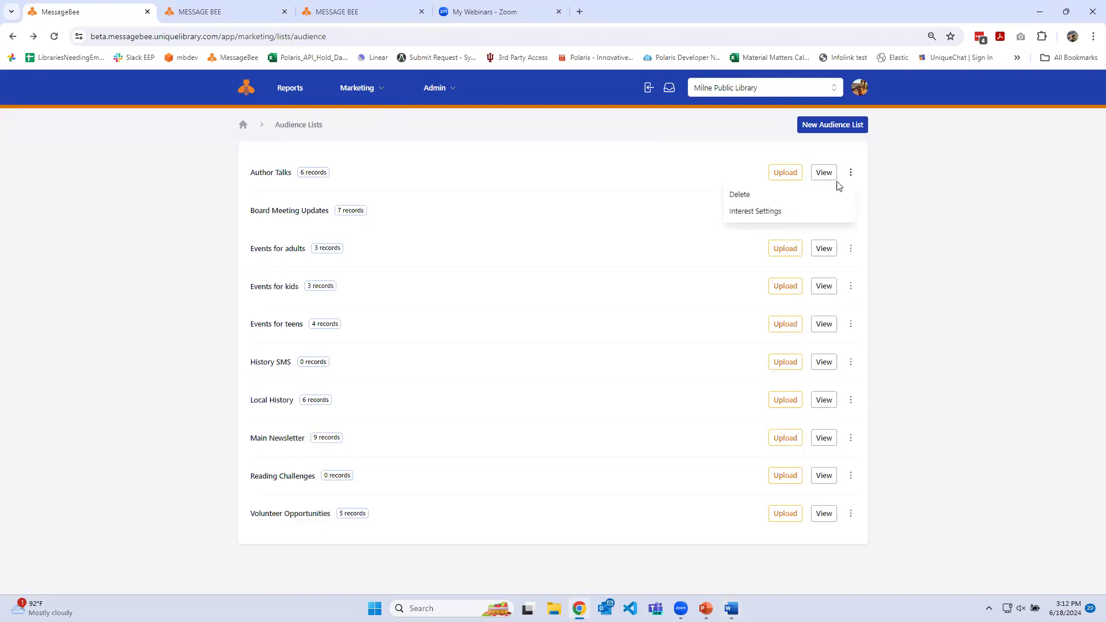
{"action": "left_click", "coordinate": [784, 211]}
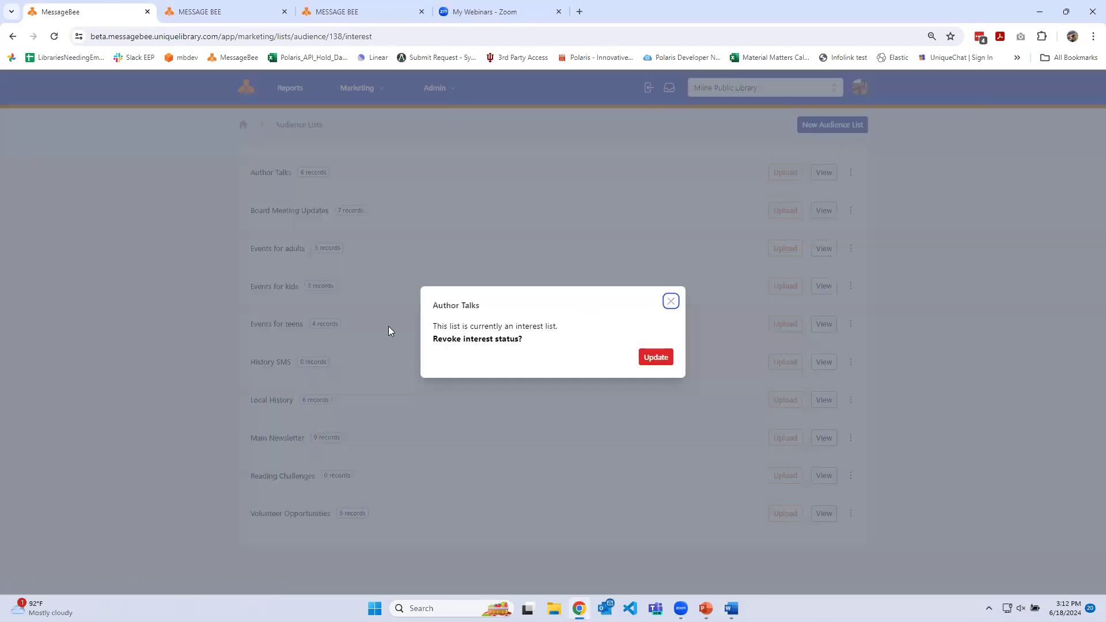
{"action": "left_click_drag", "start_coordinate": [442, 326], "coordinate": [548, 330]}
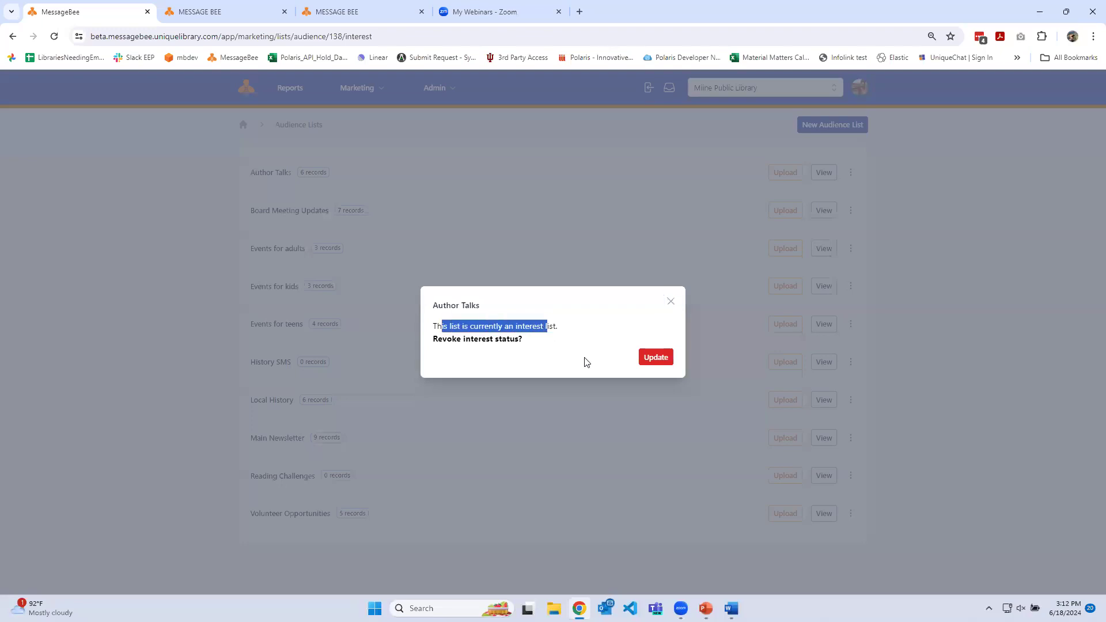
{"action": "left_click", "coordinate": [670, 302]}
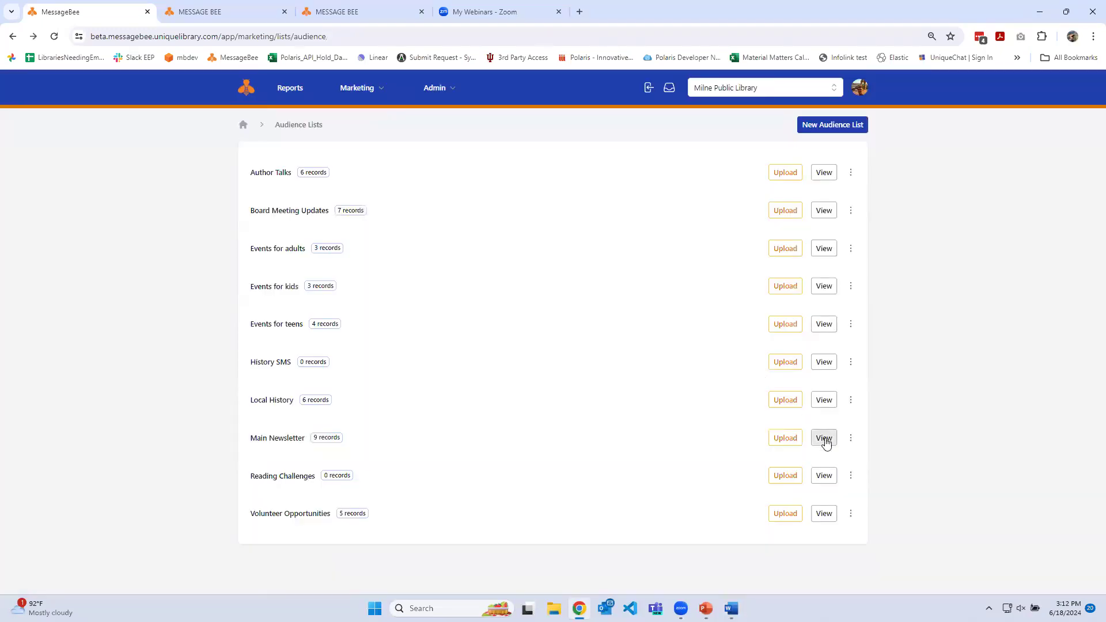
{"action": "left_click", "coordinate": [849, 439]}
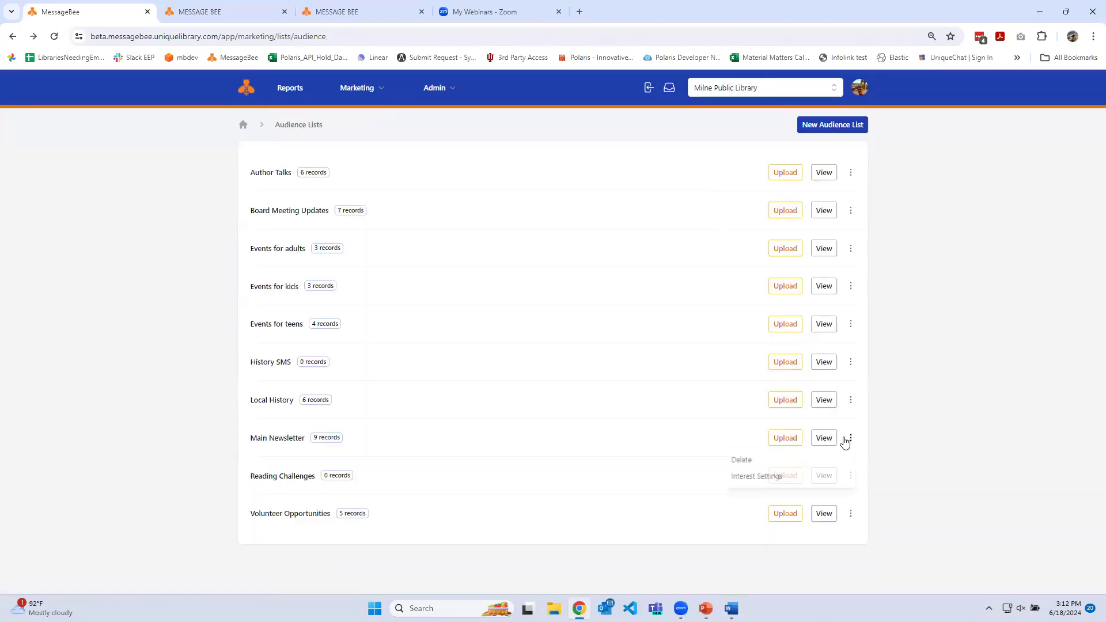
{"action": "left_click", "coordinate": [773, 474]}
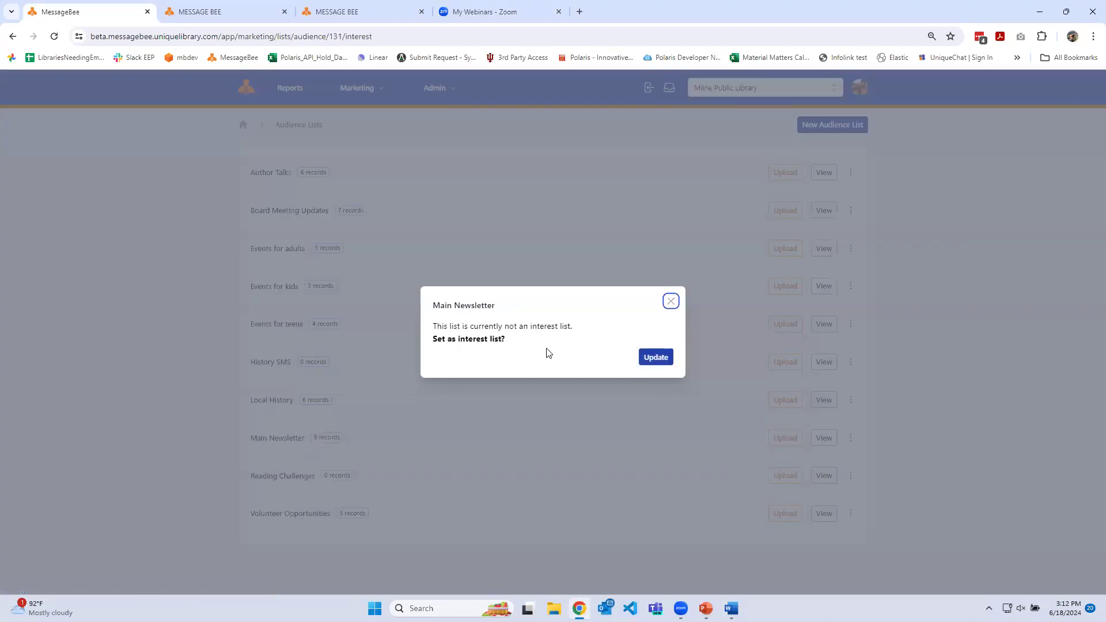
{"action": "left_click", "coordinate": [670, 303]}
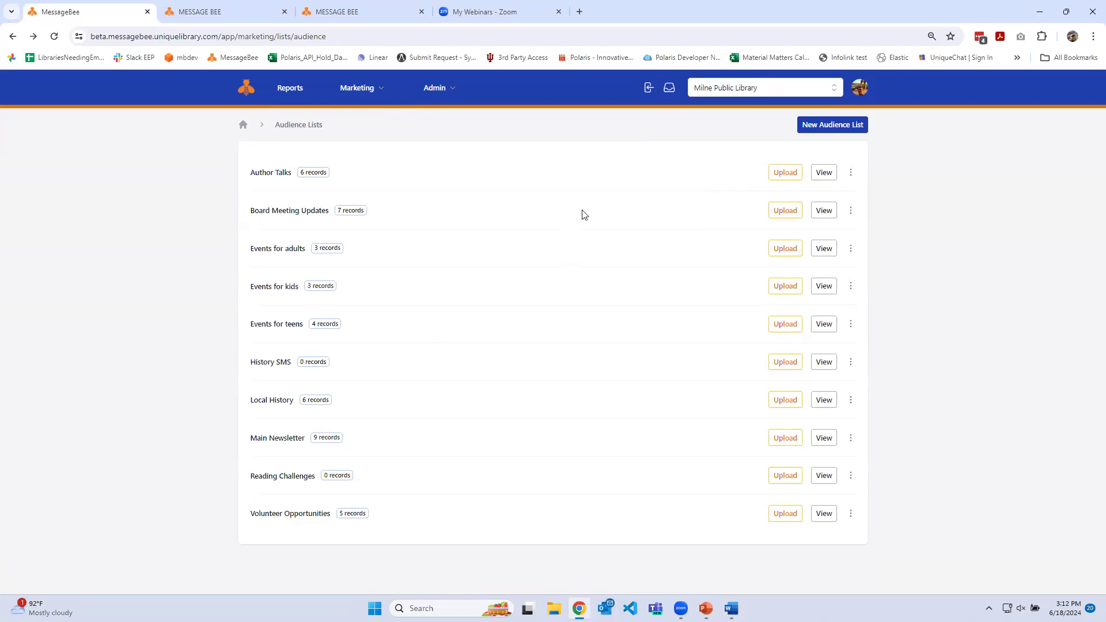
Open the Milne Public Library website in a new browser tab and go to its Newsletter sign-up page
{"action": "key", "text": "ctrl+t"}
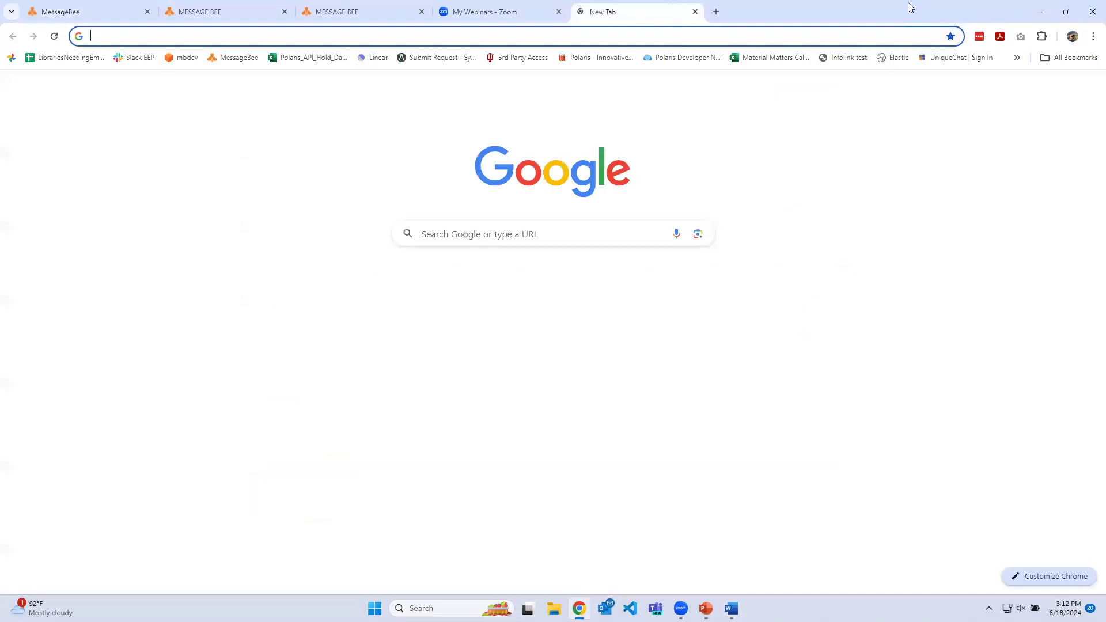
{"action": "type", "text": "mil"}
{"action": "key", "text": "Return"}
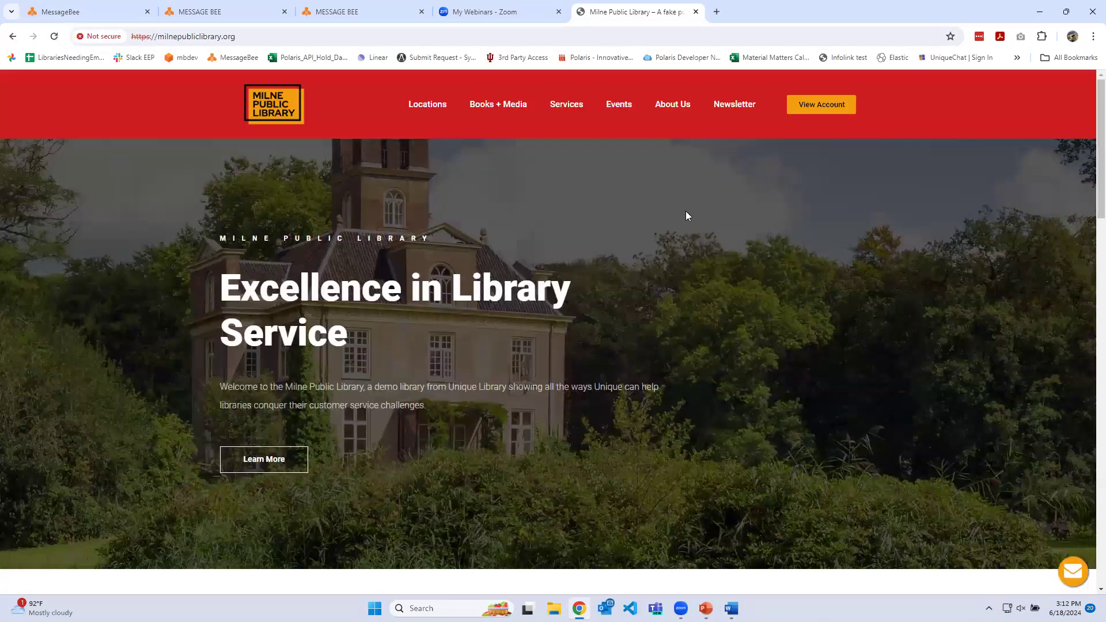
{"action": "left_click", "coordinate": [740, 104]}
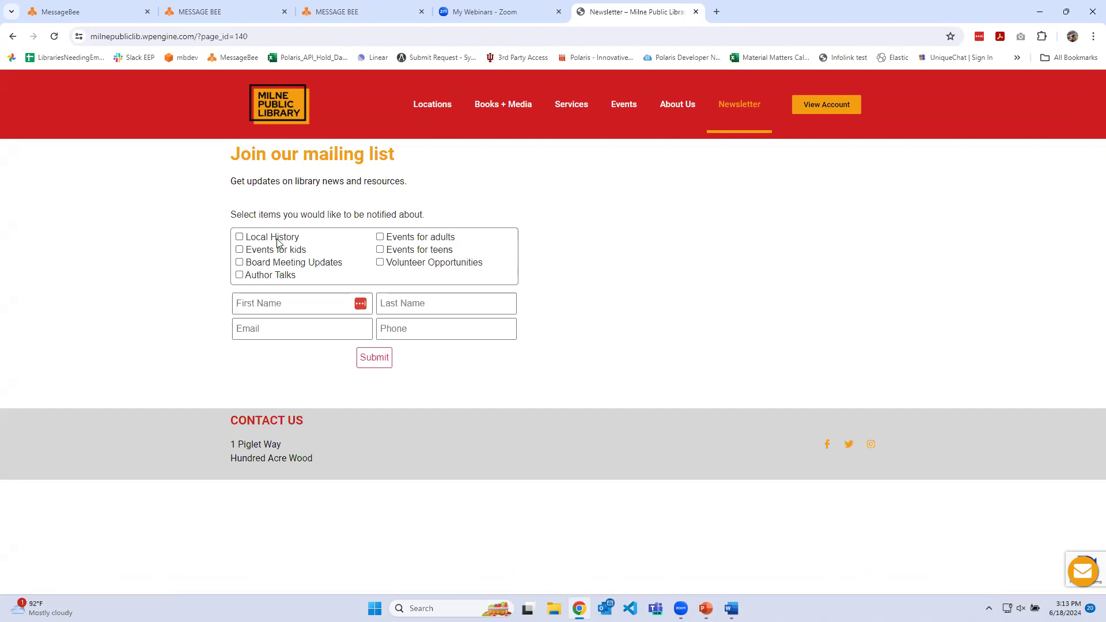
Select Local History, Events for teens and Events for adults on the mailing list form and return to the MessageBee audience lists
{"action": "left_click", "coordinate": [258, 238]}
{"action": "left_click", "coordinate": [379, 249]}
{"action": "left_click", "coordinate": [379, 237]}
{"action": "left_click", "coordinate": [89, 8]}
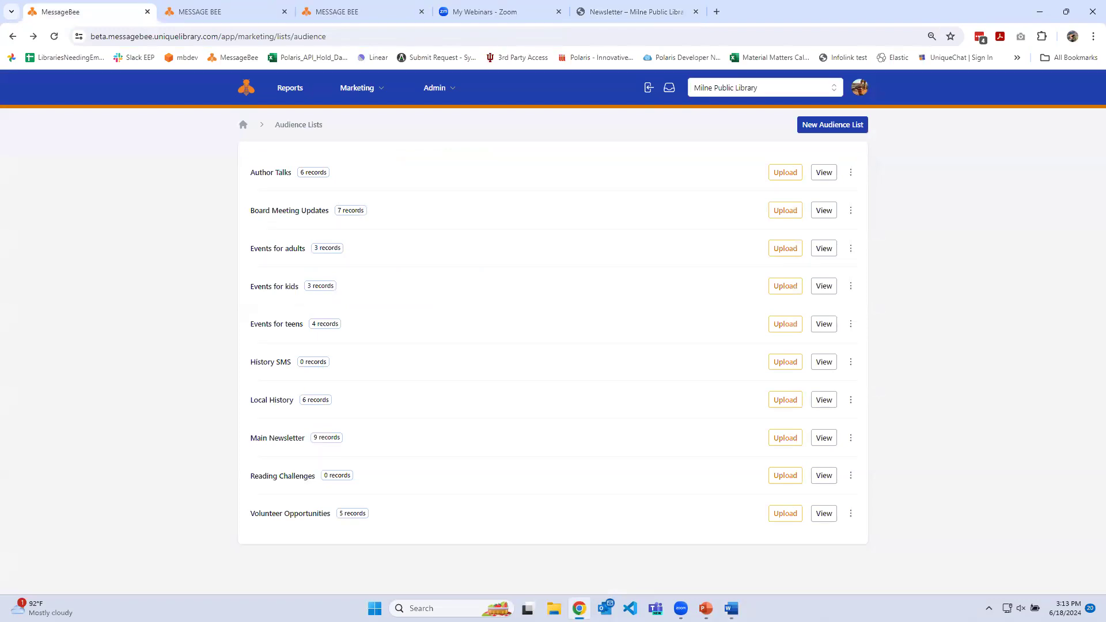
Switch to the Dynamic Lists page and examine the New Today, 21 Day NEW and 42 Day New lists
{"action": "key", "text": "alt+Tab"}
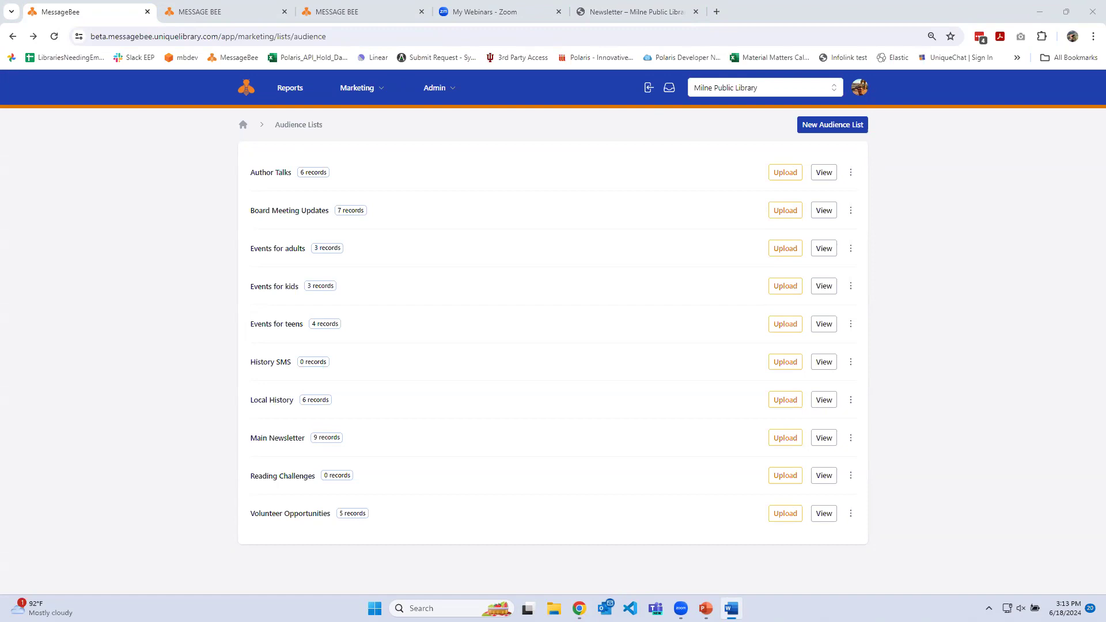
{"action": "left_click", "coordinate": [217, 21]}
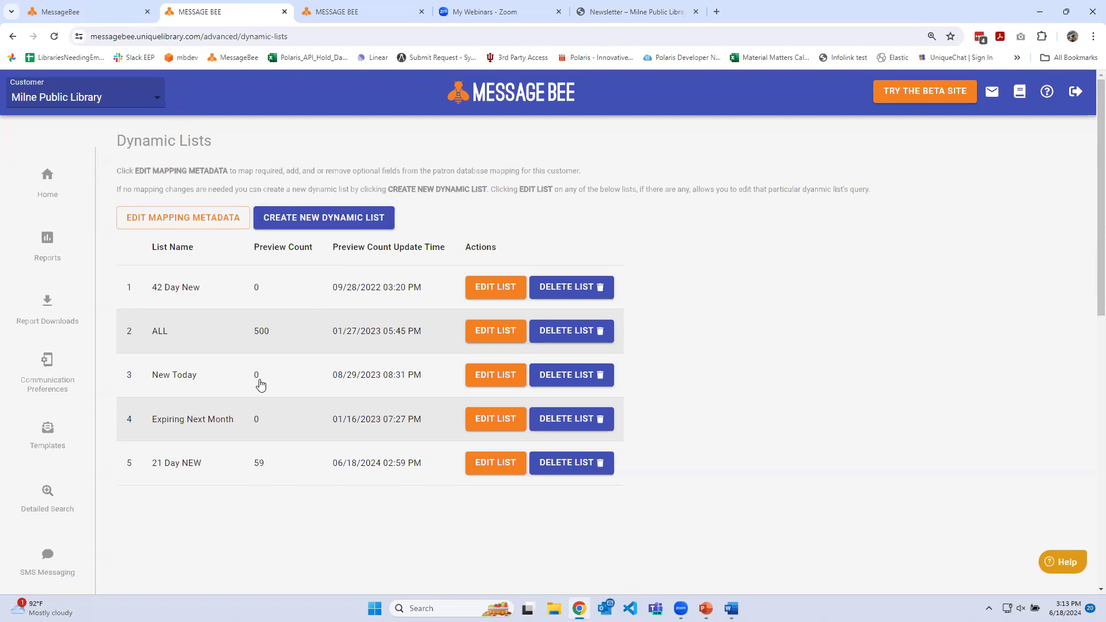
{"action": "left_click", "coordinate": [99, 11]}
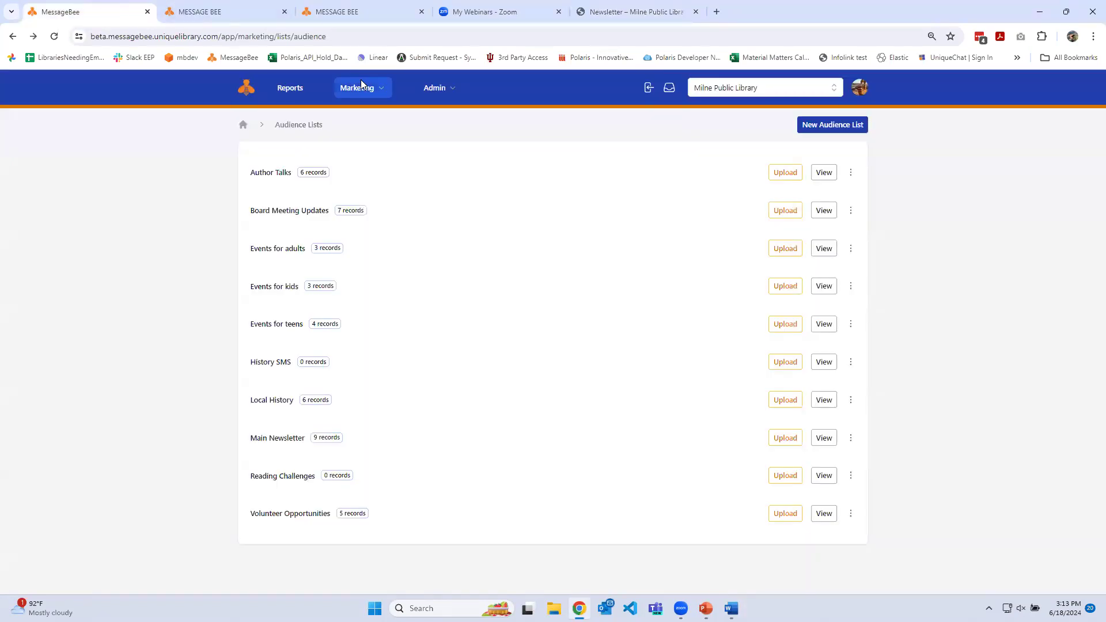
{"action": "left_click", "coordinate": [224, 11]}
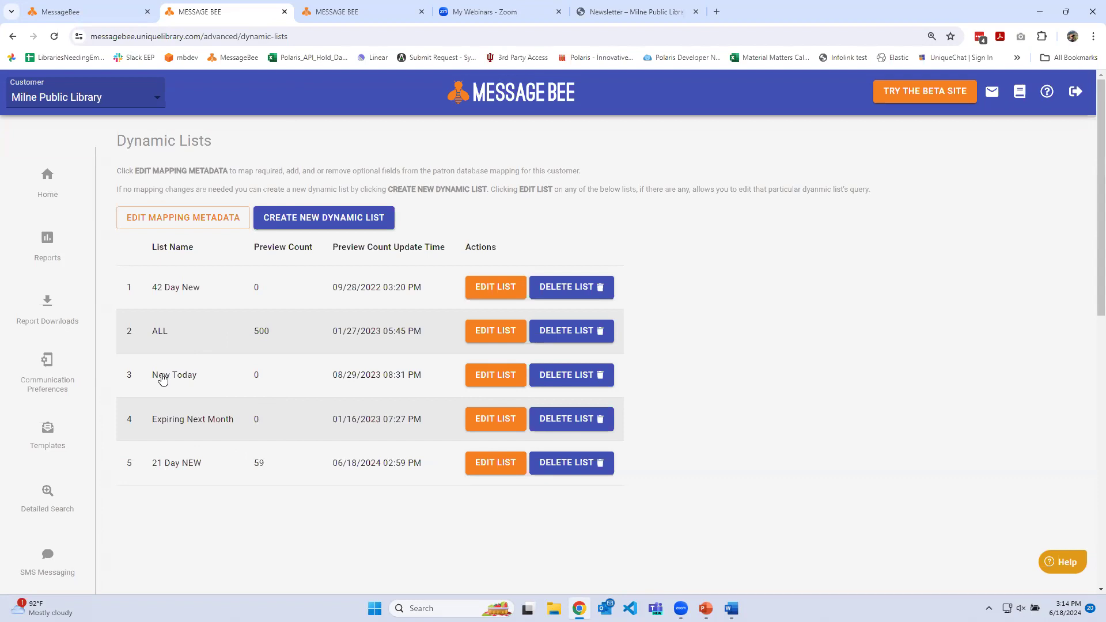
{"action": "left_click_drag", "start_coordinate": [158, 375], "coordinate": [197, 375]}
{"action": "left_click_drag", "start_coordinate": [145, 464], "coordinate": [202, 464]}
{"action": "left_click_drag", "start_coordinate": [152, 287], "coordinate": [197, 288]}
{"action": "left_click", "coordinate": [198, 288]}
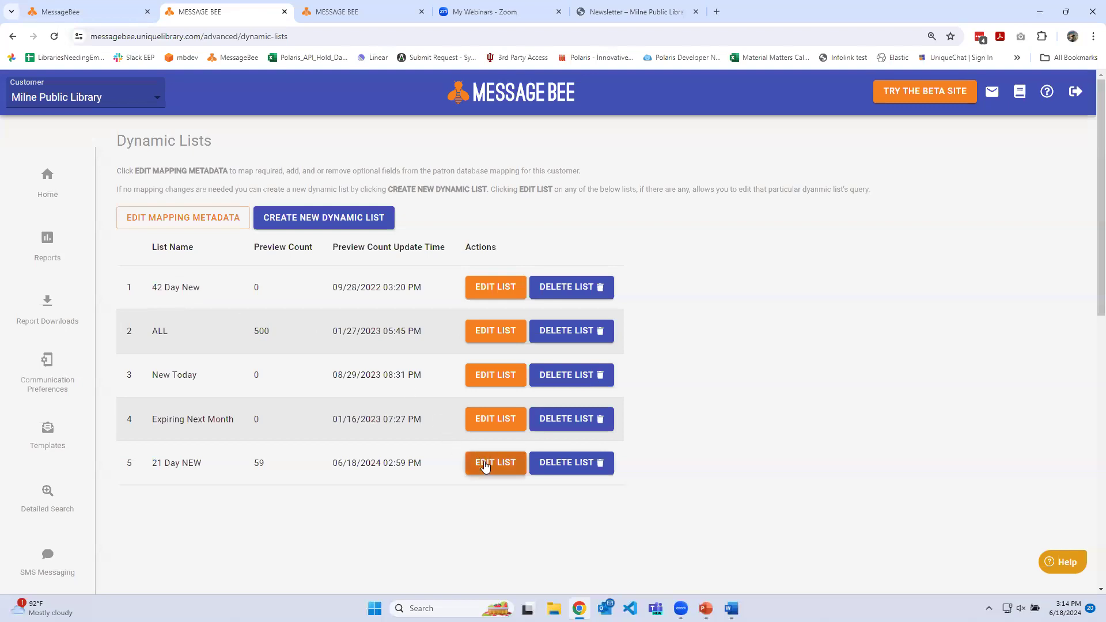
Open the 21 Day NEW dynamic list for editing and look through the patron fields available for its first rule
{"action": "left_click", "coordinate": [485, 463]}
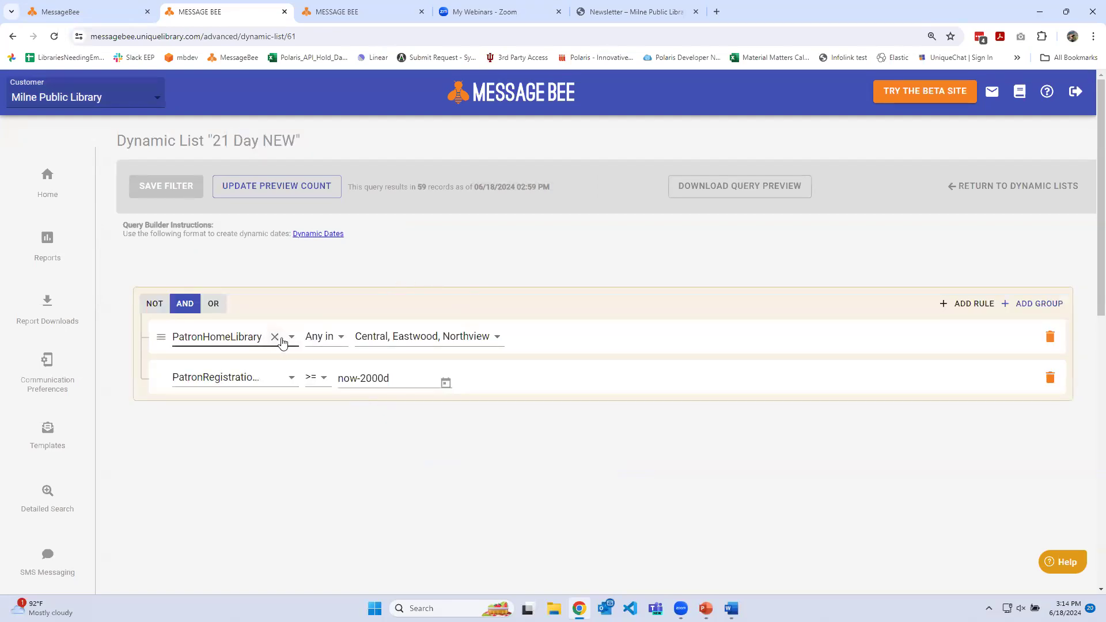
{"action": "left_click", "coordinate": [290, 340]}
{"action": "scroll", "coordinate": [263, 406], "scroll_direction": "down", "scroll_amount": 3}
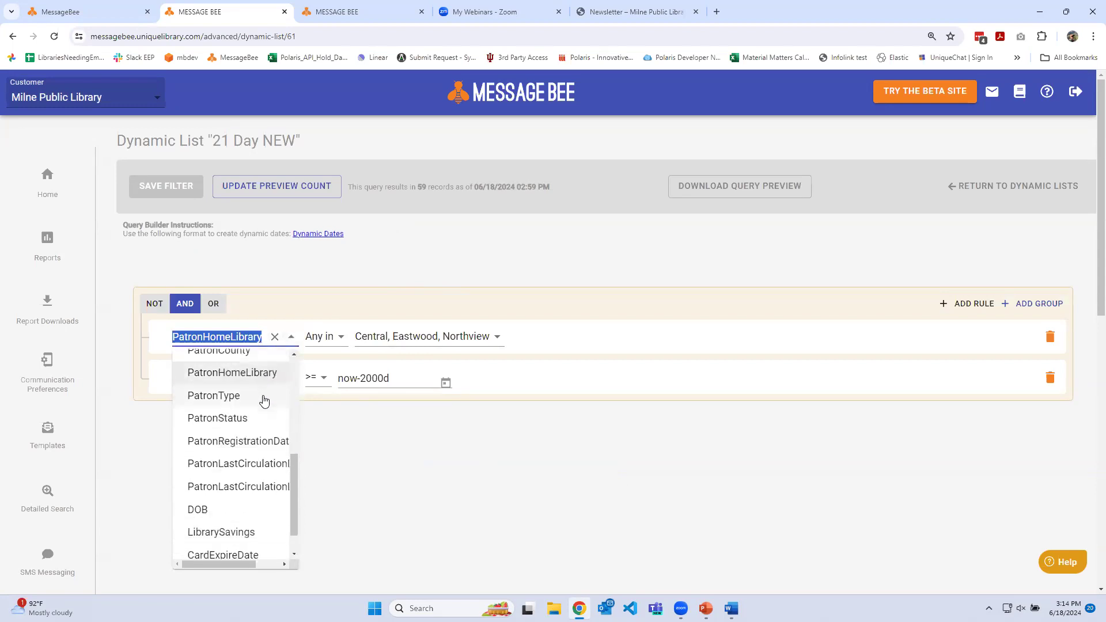
{"action": "scroll", "coordinate": [262, 454], "scroll_direction": "up", "scroll_amount": 4}
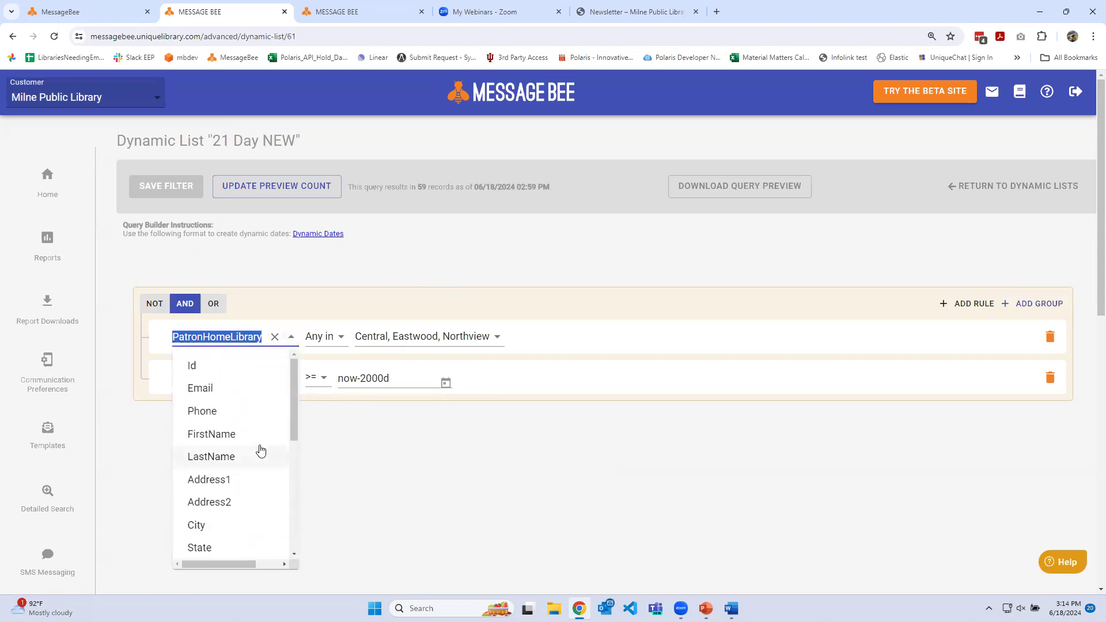
{"action": "scroll", "coordinate": [259, 448], "scroll_direction": "down", "scroll_amount": 3}
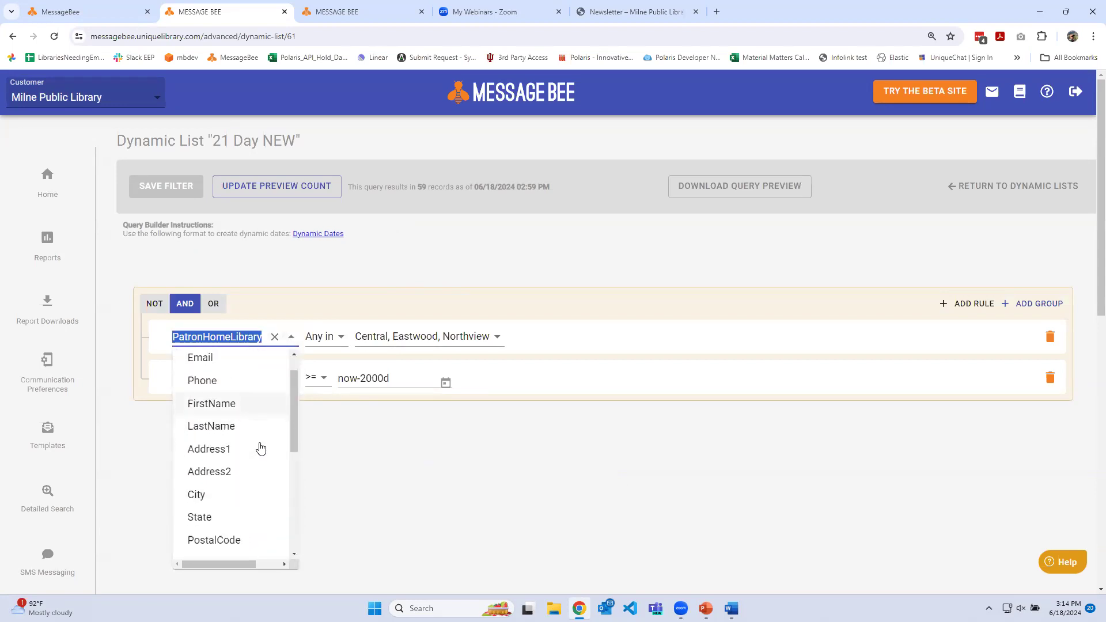
{"action": "left_click", "coordinate": [370, 479]}
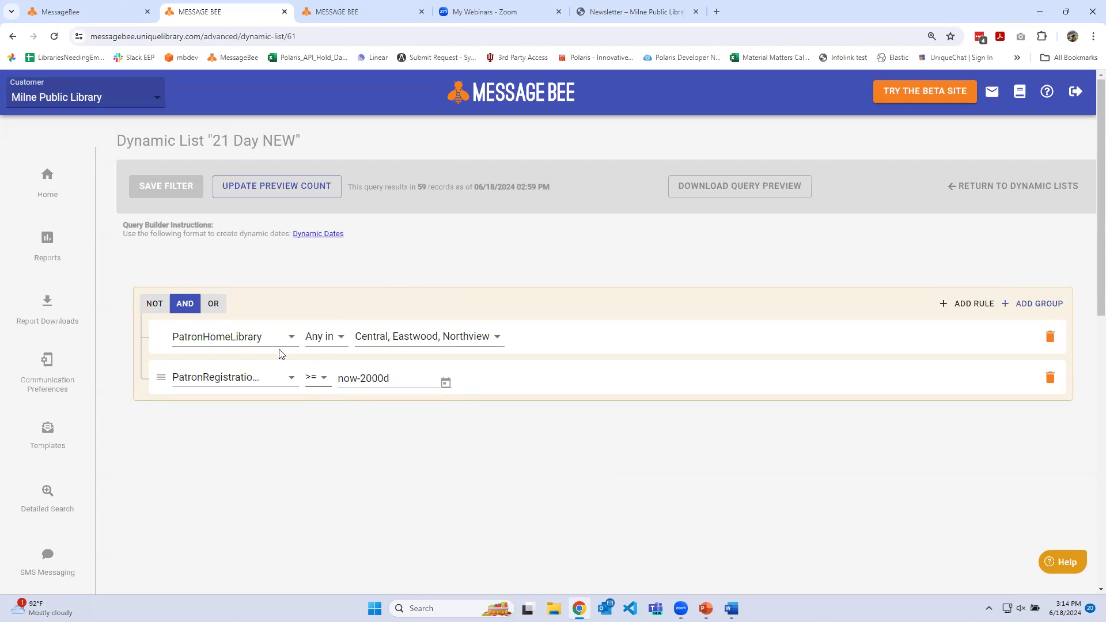
Examine the library choices of the PatronHomeLibrary rule and the field and relative date of the registration date rule
{"action": "left_click", "coordinate": [421, 336]}
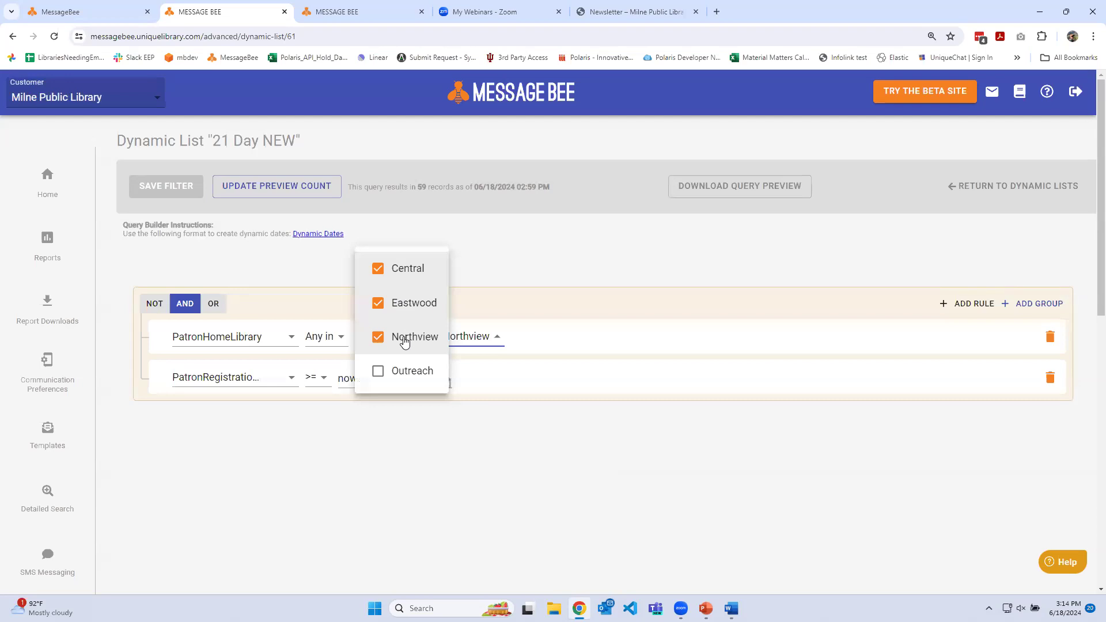
{"action": "left_click", "coordinate": [287, 455]}
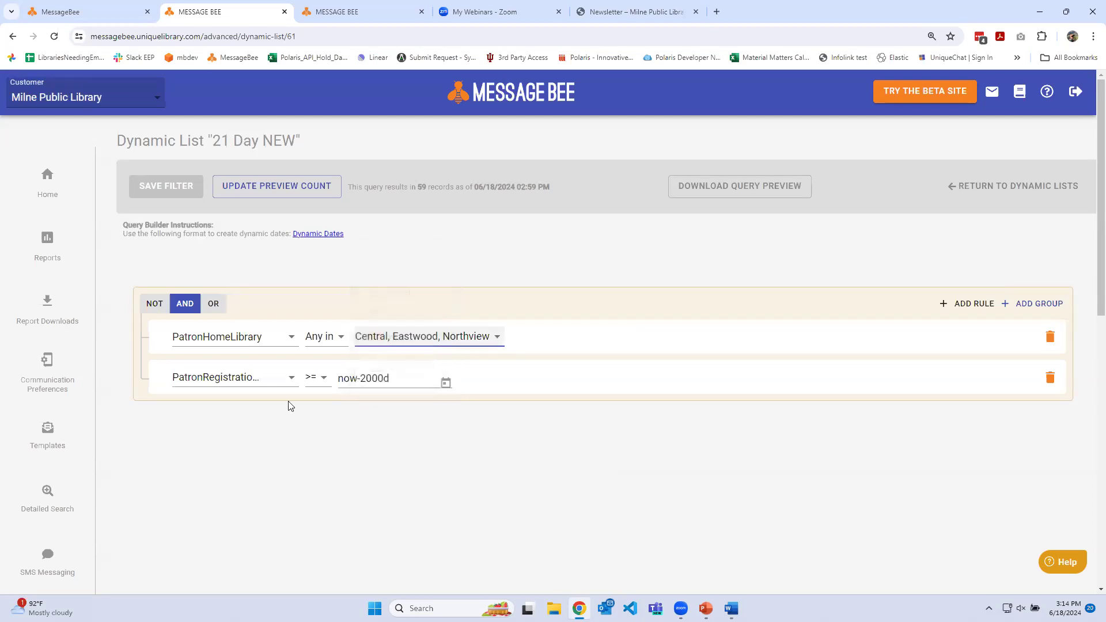
{"action": "left_click", "coordinate": [292, 378]}
{"action": "left_click", "coordinate": [277, 446]}
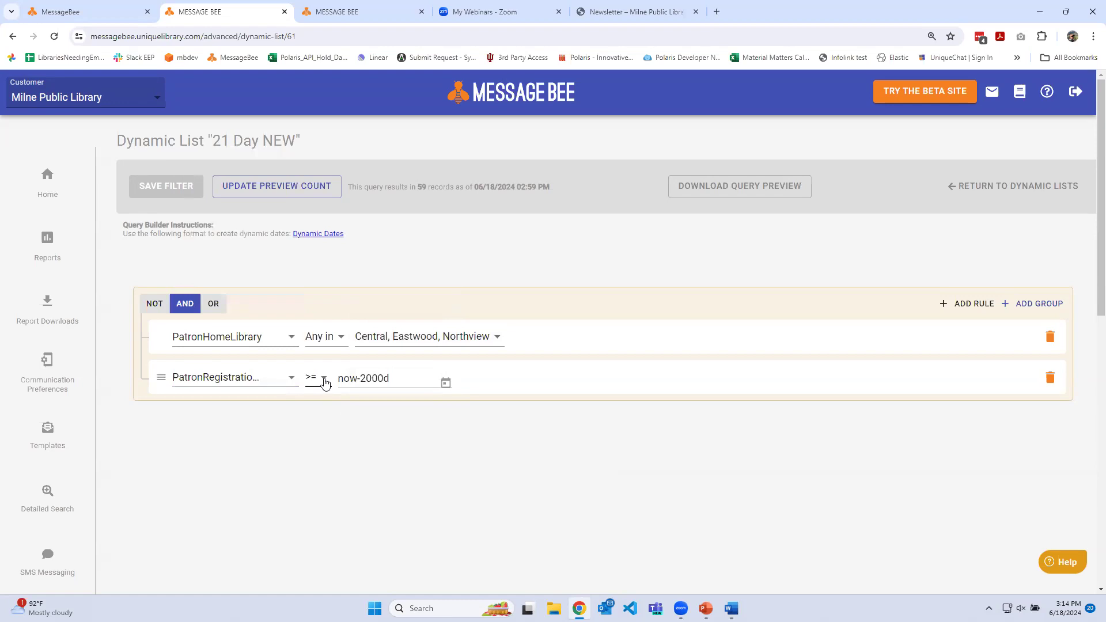
{"action": "left_click_drag", "start_coordinate": [395, 374], "coordinate": [337, 377]}
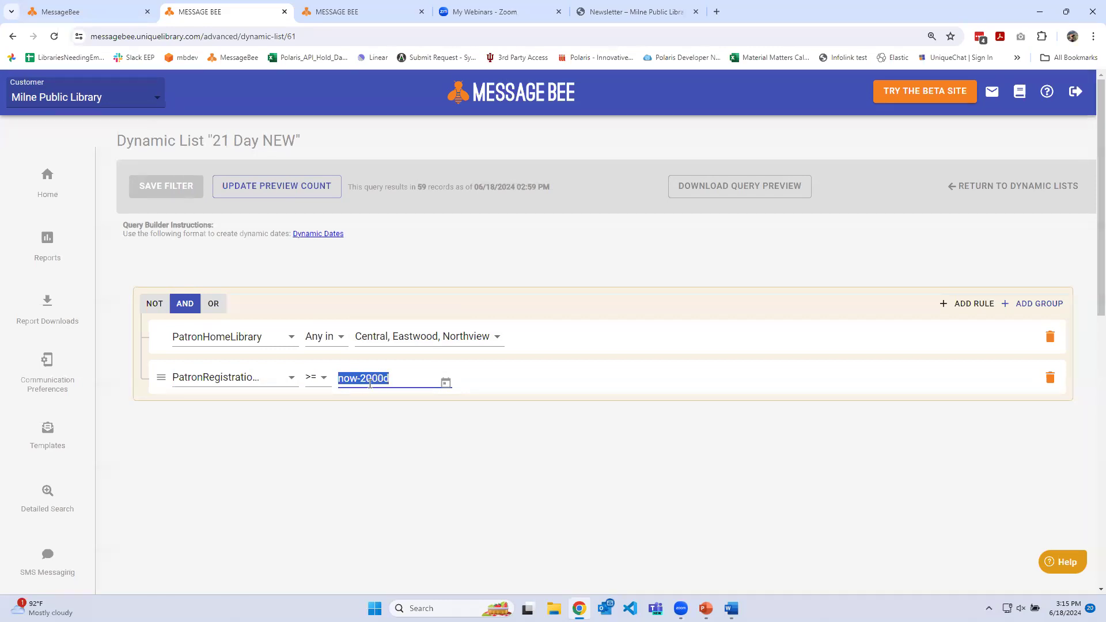
{"action": "double_click", "coordinate": [371, 379]}
Update the preview count of the 21 Day NEW dynamic list and check the record count
{"action": "left_click", "coordinate": [285, 188]}
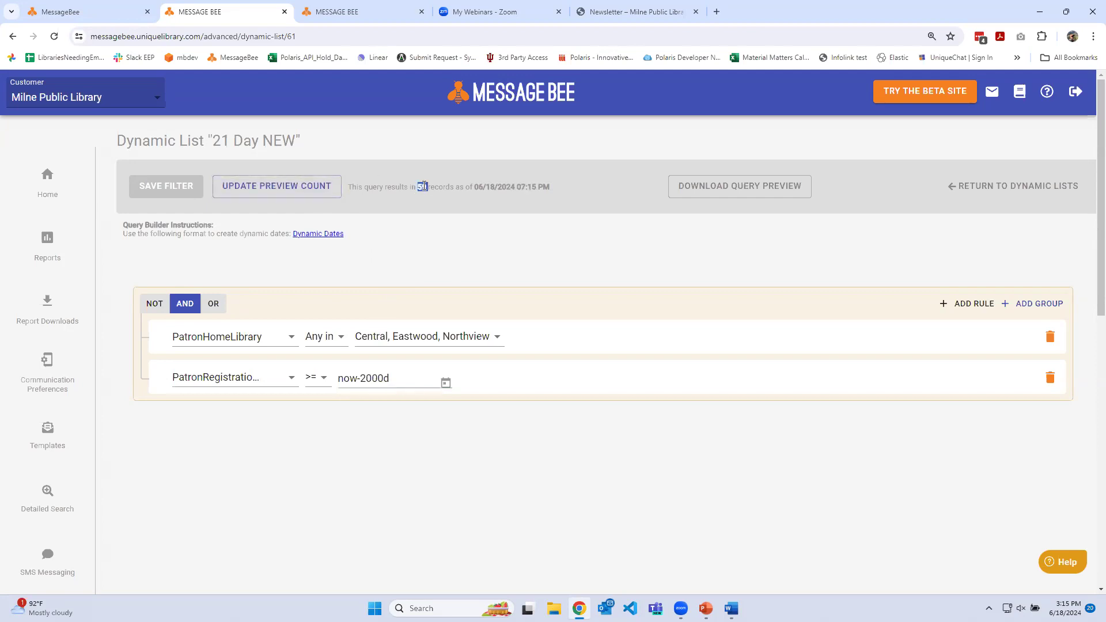
{"action": "triple_click", "coordinate": [424, 187]}
{"action": "left_click", "coordinate": [423, 187]}
Remove Northview from the PatronHomeLibrary rule of the 21 Day NEW list, save the filter and check the record count
{"action": "left_click", "coordinate": [467, 337]}
{"action": "left_click", "coordinate": [378, 336]}
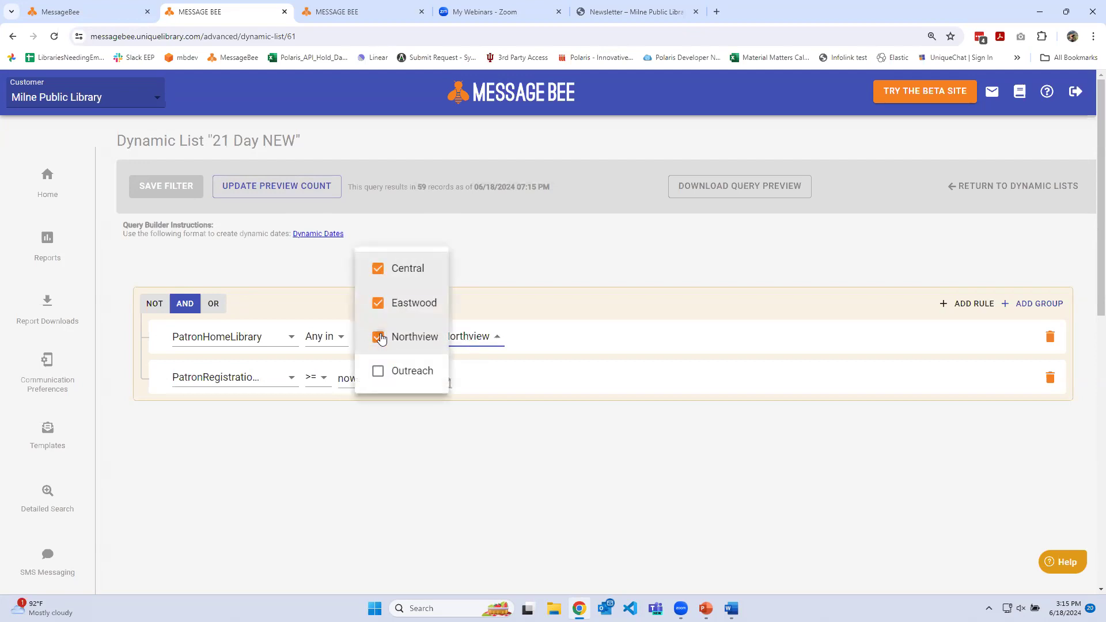
{"action": "left_click", "coordinate": [374, 485]}
{"action": "left_click", "coordinate": [191, 191]}
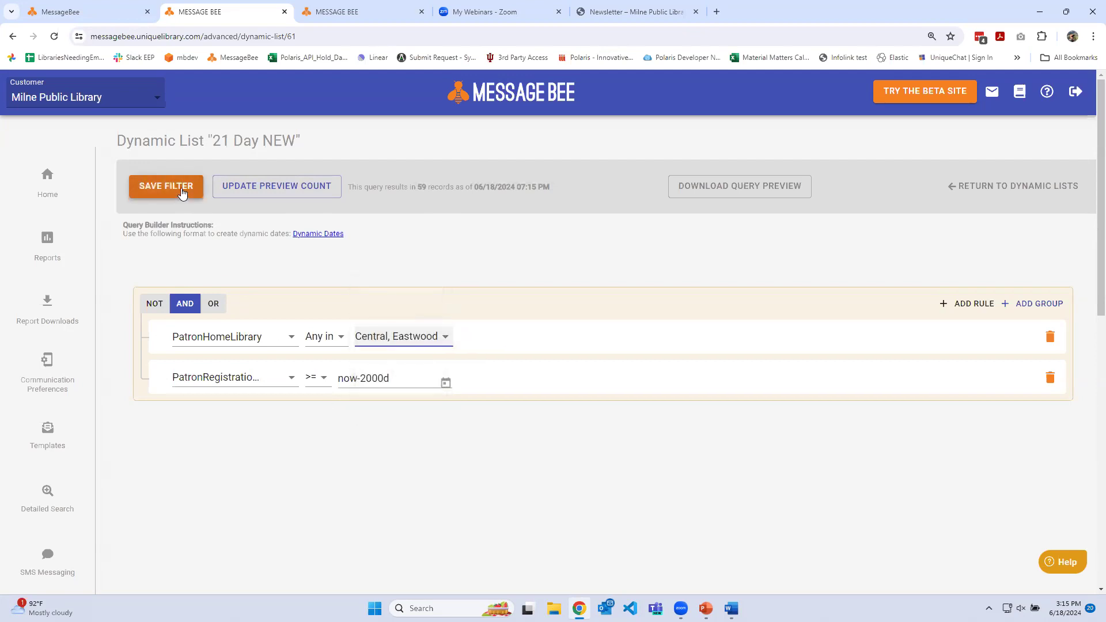
{"action": "double_click", "coordinate": [420, 187]}
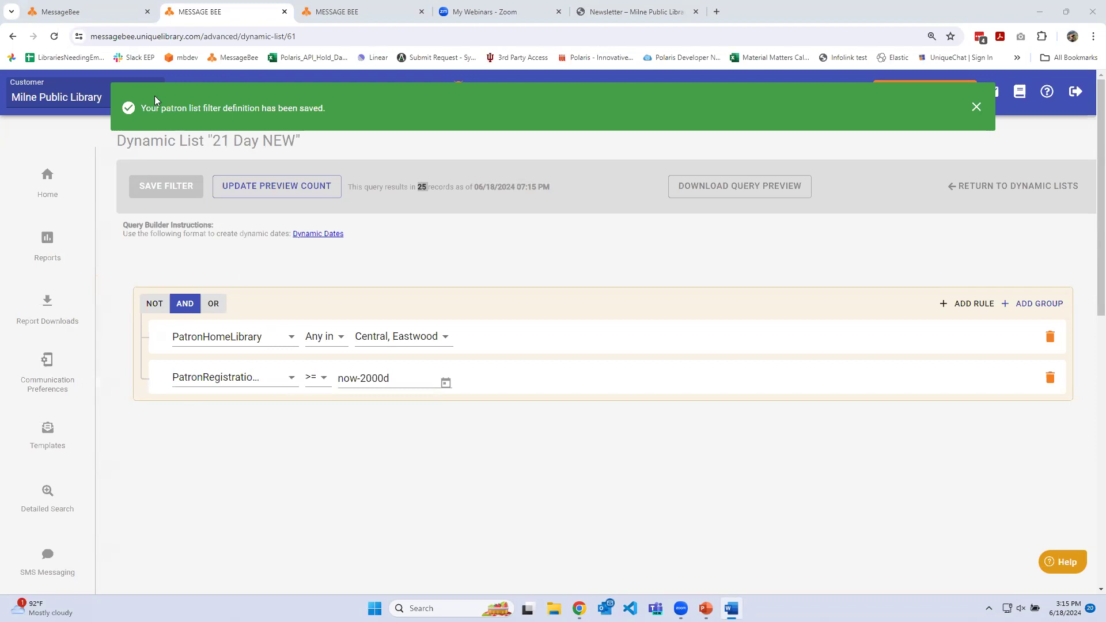
Switch to the MessageBee beta site and start scheduling the Newsletter Alternative communication in the Newsletter campaign
{"action": "left_click", "coordinate": [127, 16]}
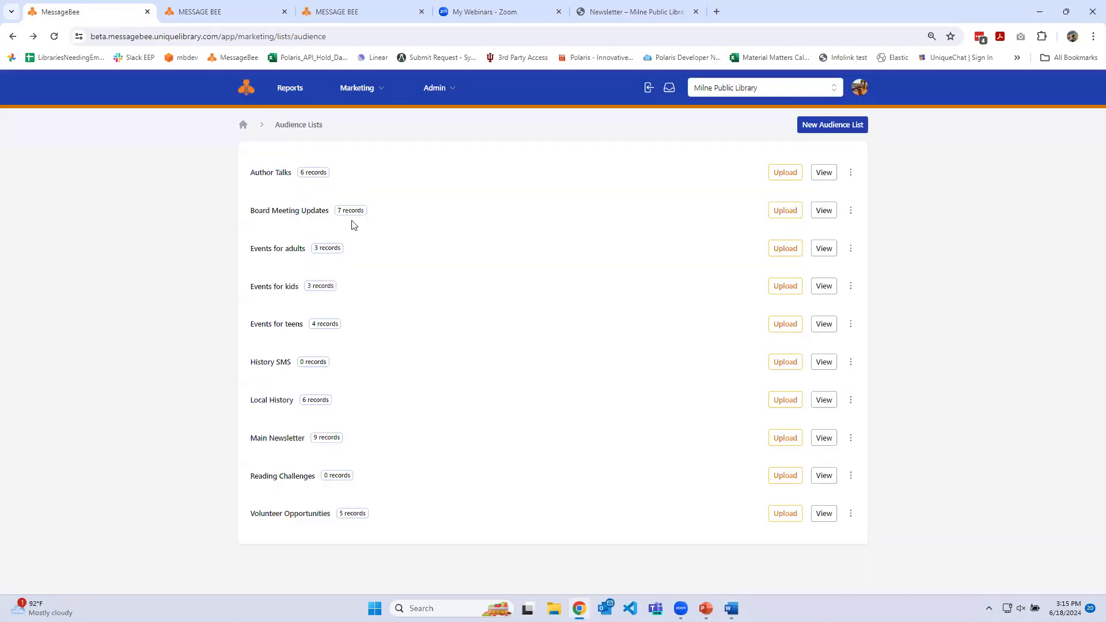
{"action": "left_click", "coordinate": [358, 90]}
{"action": "left_click", "coordinate": [317, 132]}
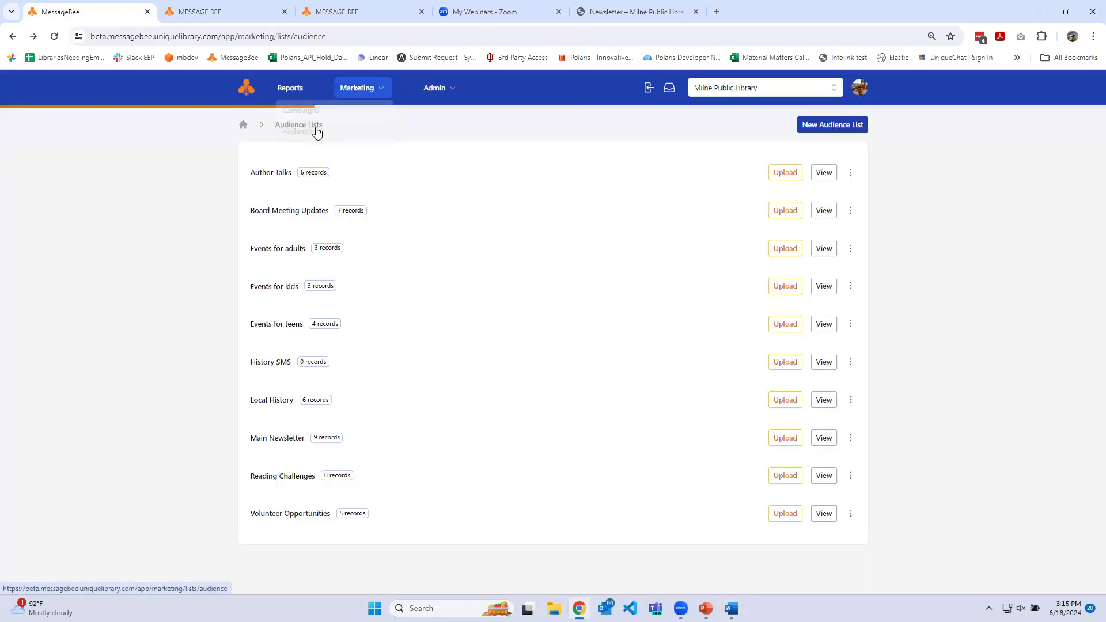
{"action": "left_click", "coordinate": [357, 88]}
{"action": "left_click", "coordinate": [343, 110]}
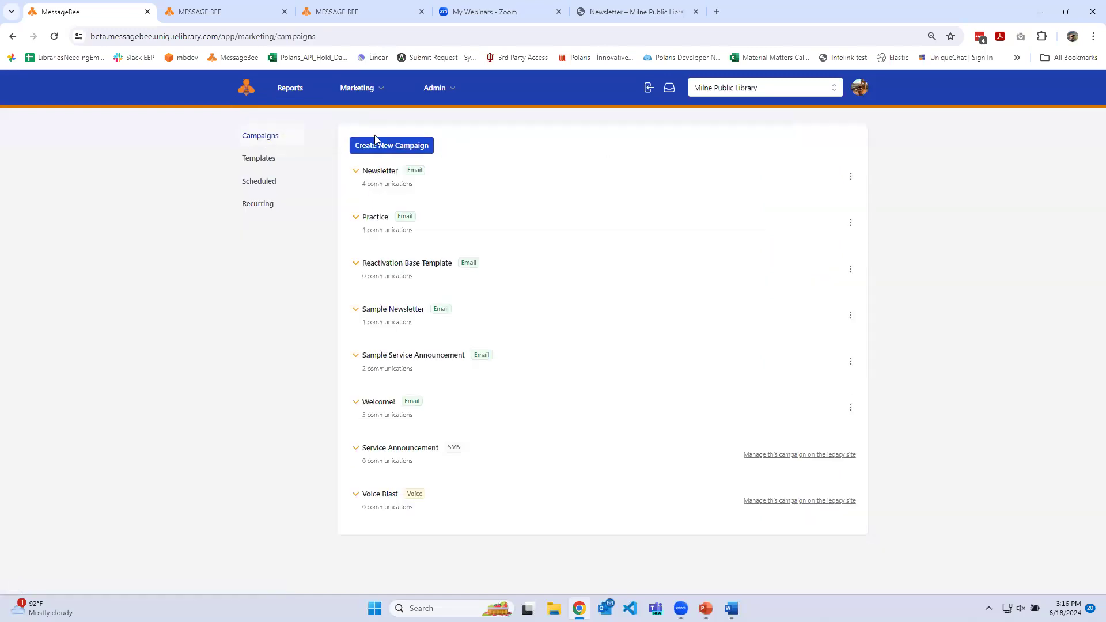
{"action": "left_click", "coordinate": [378, 171]}
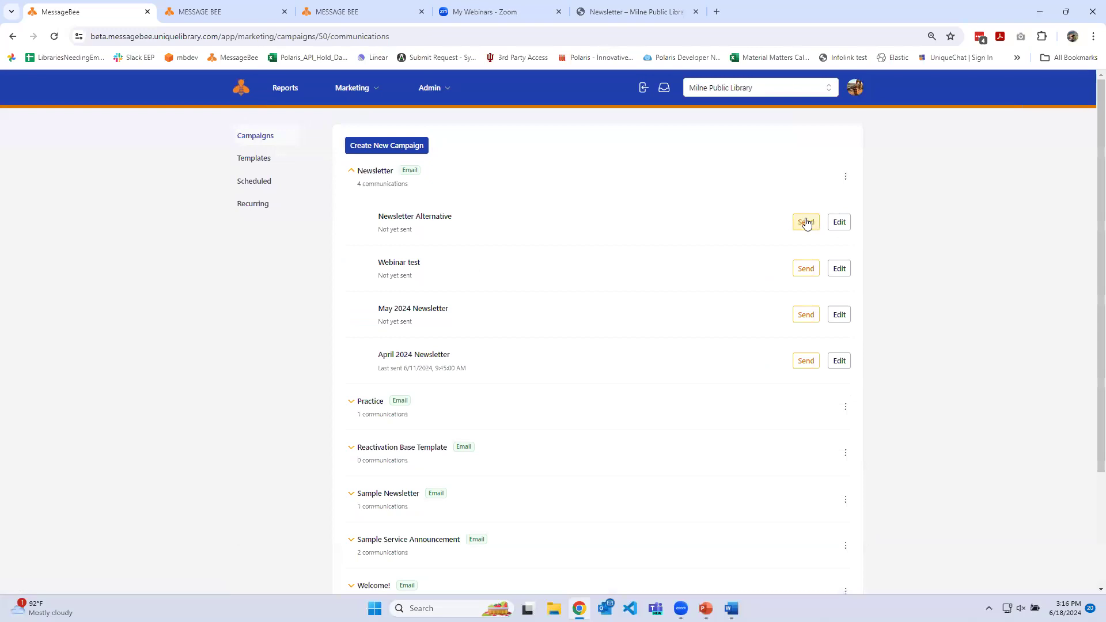
{"action": "left_click", "coordinate": [805, 221]}
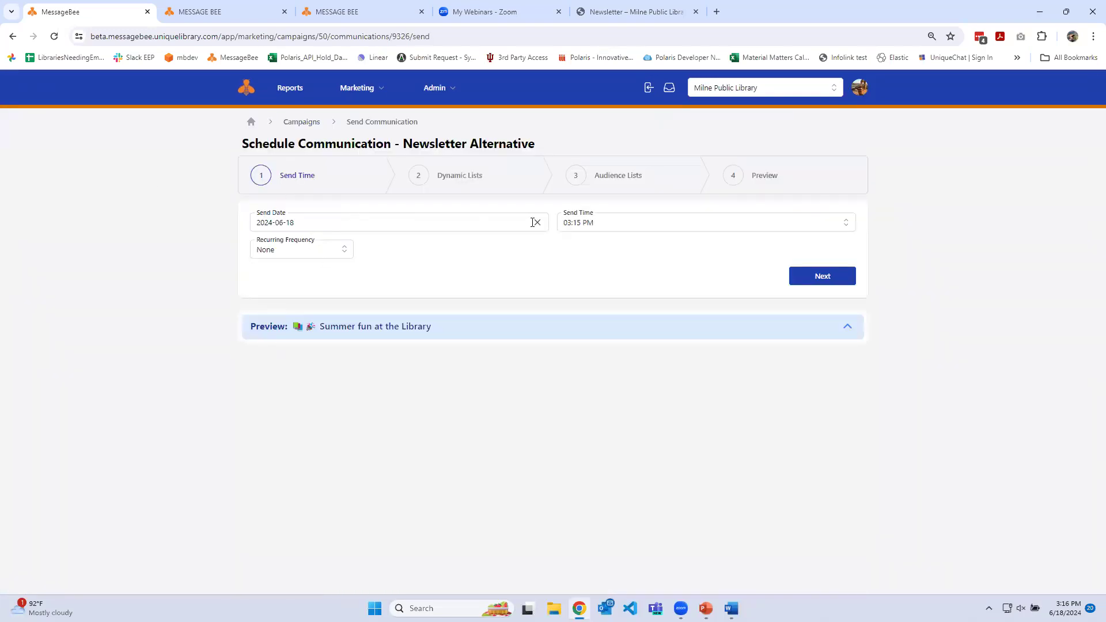
Set the send to recur daily at 05:00 PM and continue to the dynamic list selection
{"action": "left_click", "coordinate": [349, 252]}
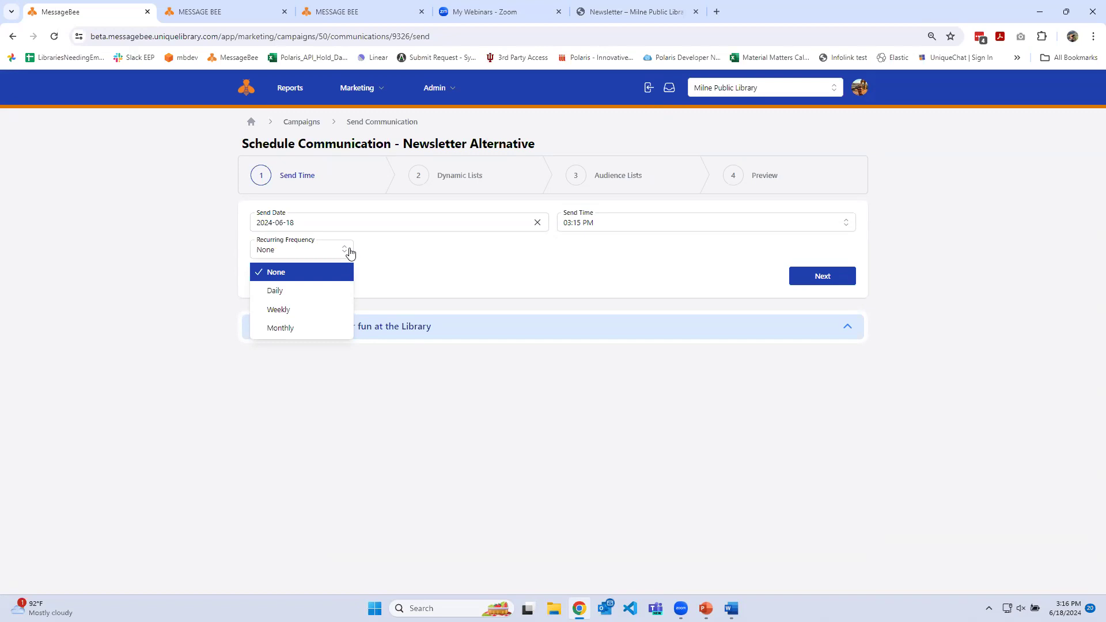
{"action": "left_click", "coordinate": [278, 291]}
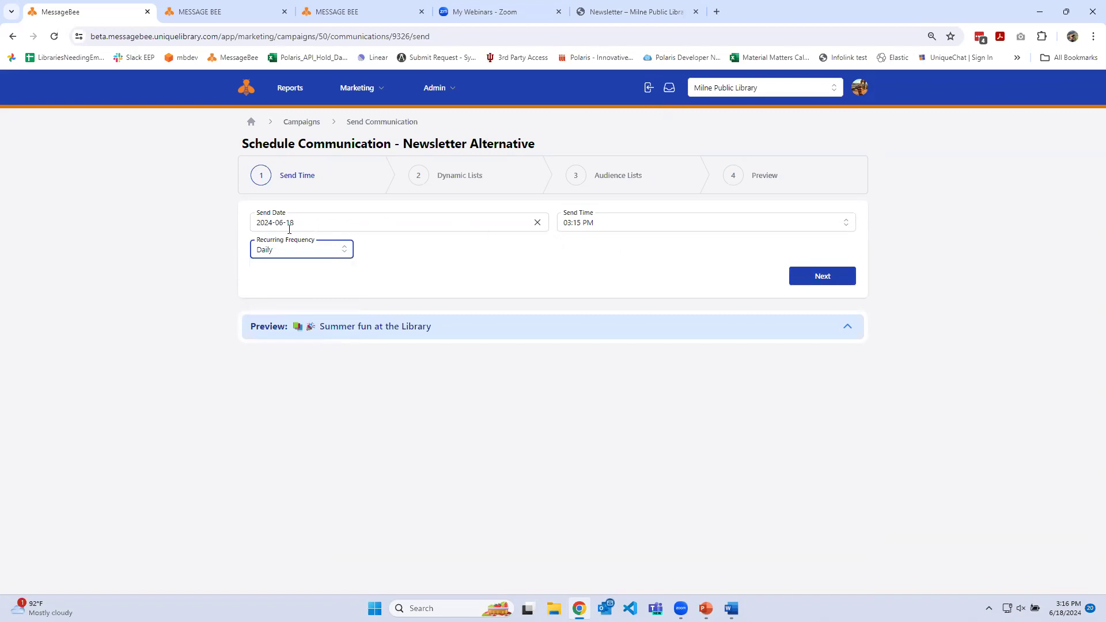
{"action": "left_click", "coordinate": [613, 223]}
{"action": "scroll", "coordinate": [611, 282], "scroll_direction": "down", "scroll_amount": 3}
{"action": "left_click", "coordinate": [604, 302]}
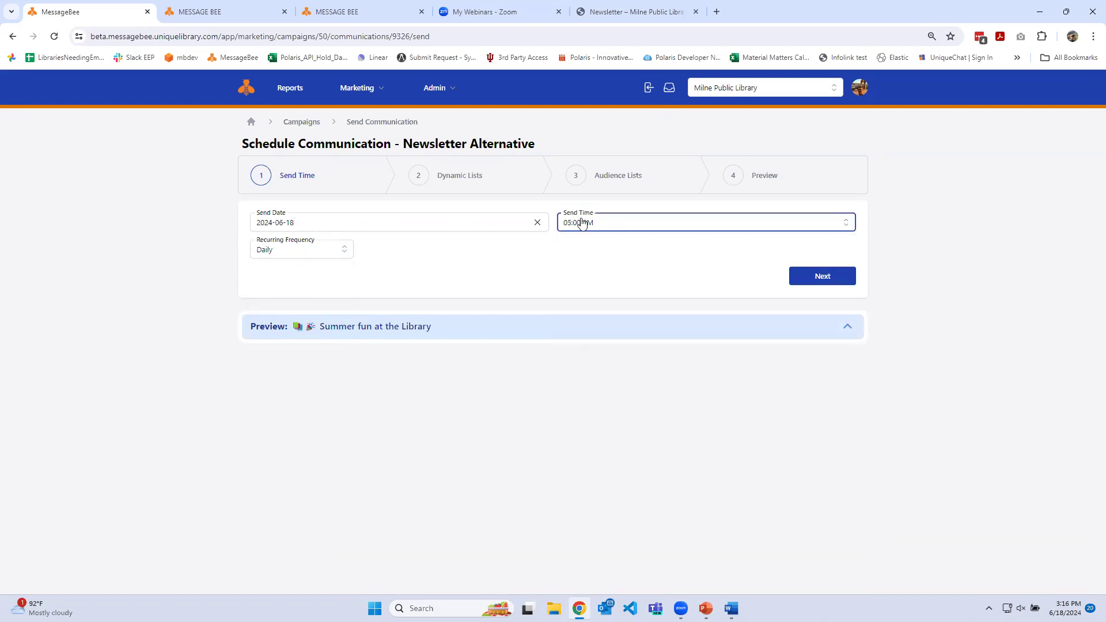
{"action": "left_click", "coordinate": [802, 279]}
Choose the 21 Day NEW dynamic list as recipients without any audience list, and schedule the communication
{"action": "left_click", "coordinate": [264, 227]}
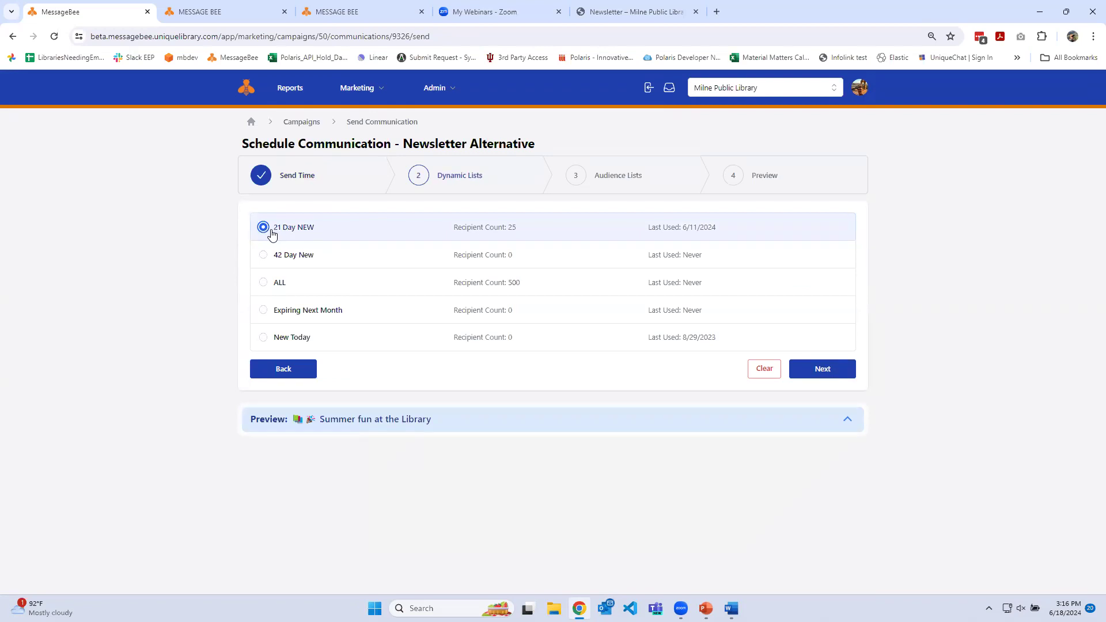
{"action": "left_click", "coordinate": [823, 369]}
{"action": "left_click", "coordinate": [814, 528]}
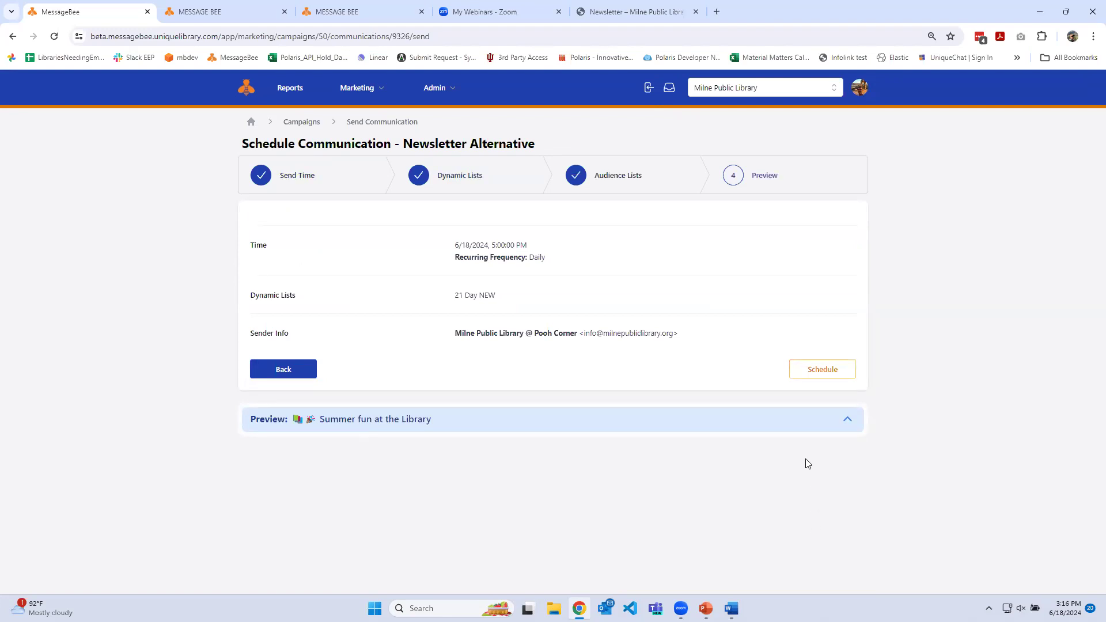
{"action": "left_click", "coordinate": [777, 426]}
{"action": "left_click", "coordinate": [777, 426]}
{"action": "left_click", "coordinate": [817, 369]}
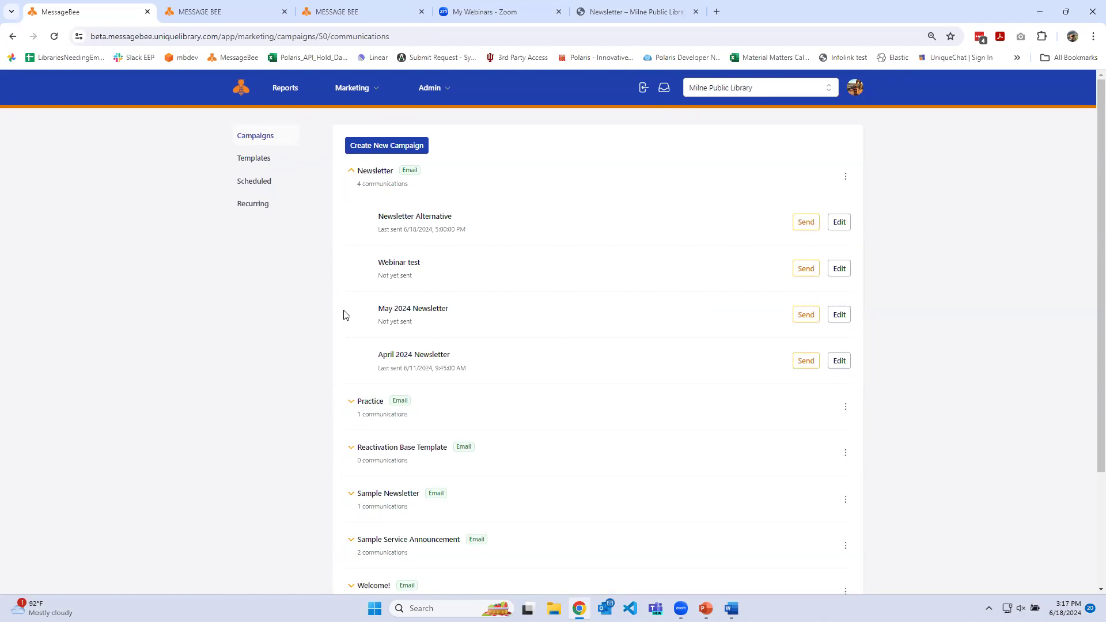
Cancel the daily recurring send of the Newsletter Alternative communication
{"action": "left_click", "coordinate": [252, 211]}
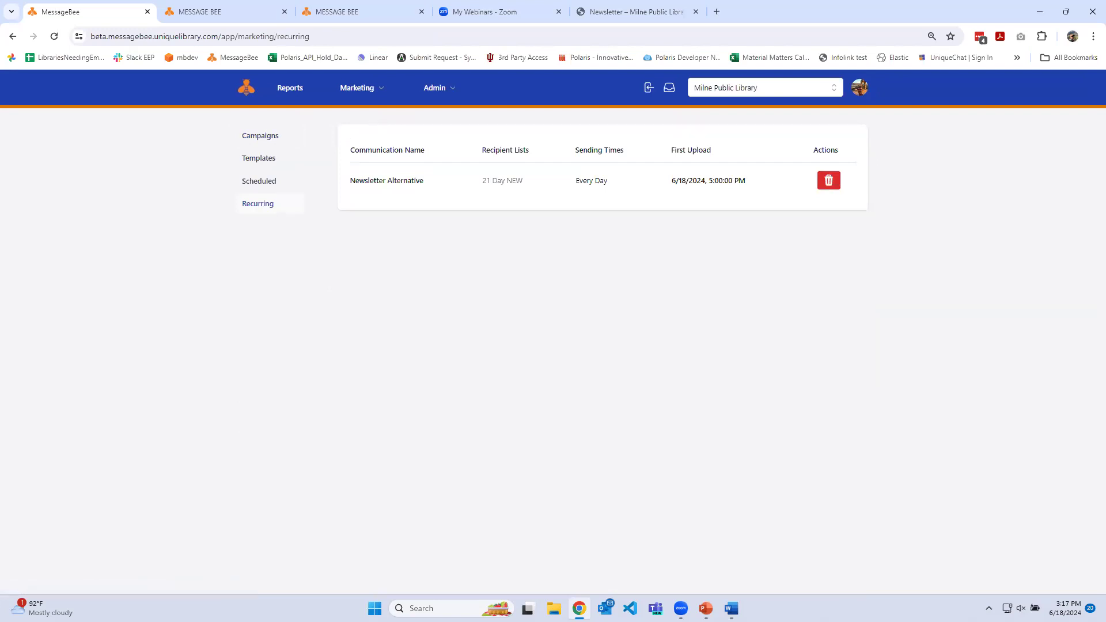
{"action": "left_click", "coordinate": [835, 184]}
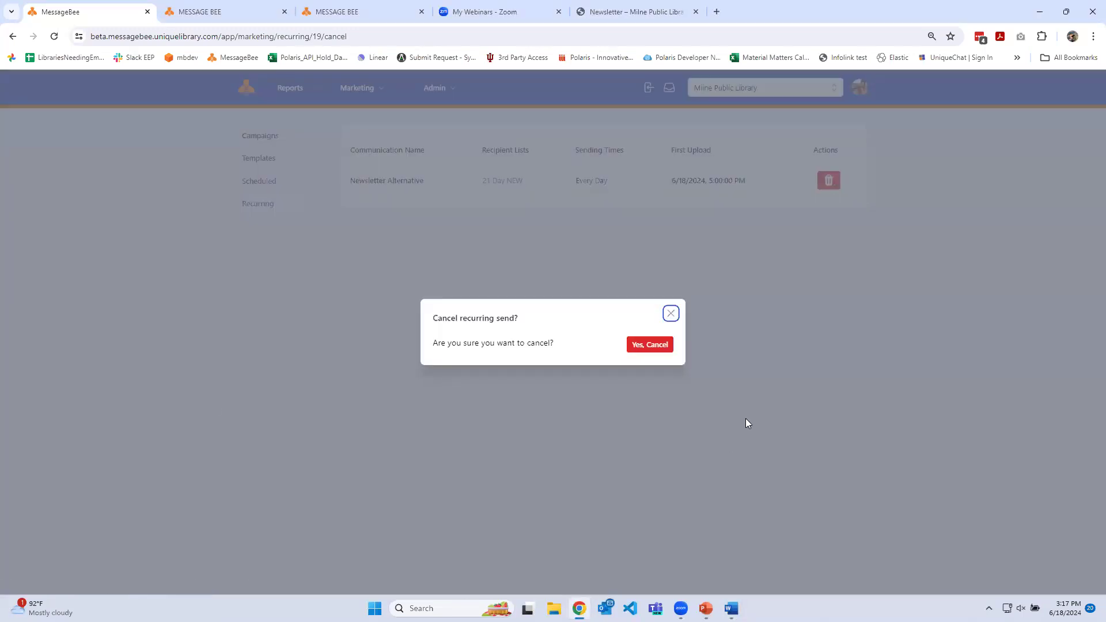
{"action": "left_click", "coordinate": [662, 345]}
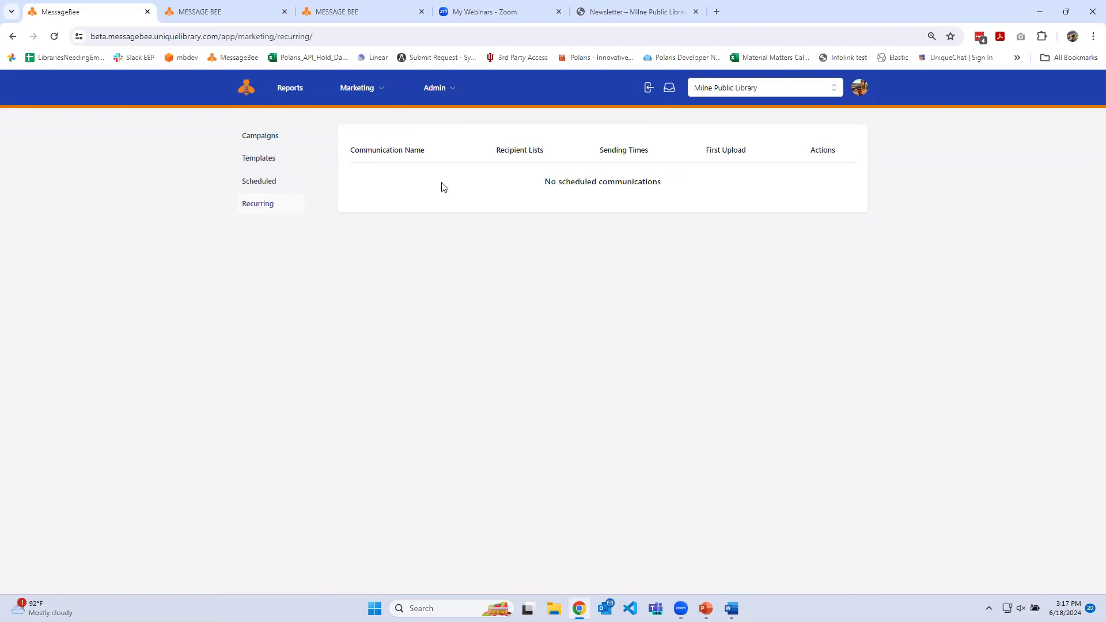
Return to the 21 Day NEW dynamic list and add a third rule based on the Email field
{"action": "left_click", "coordinate": [241, 16]}
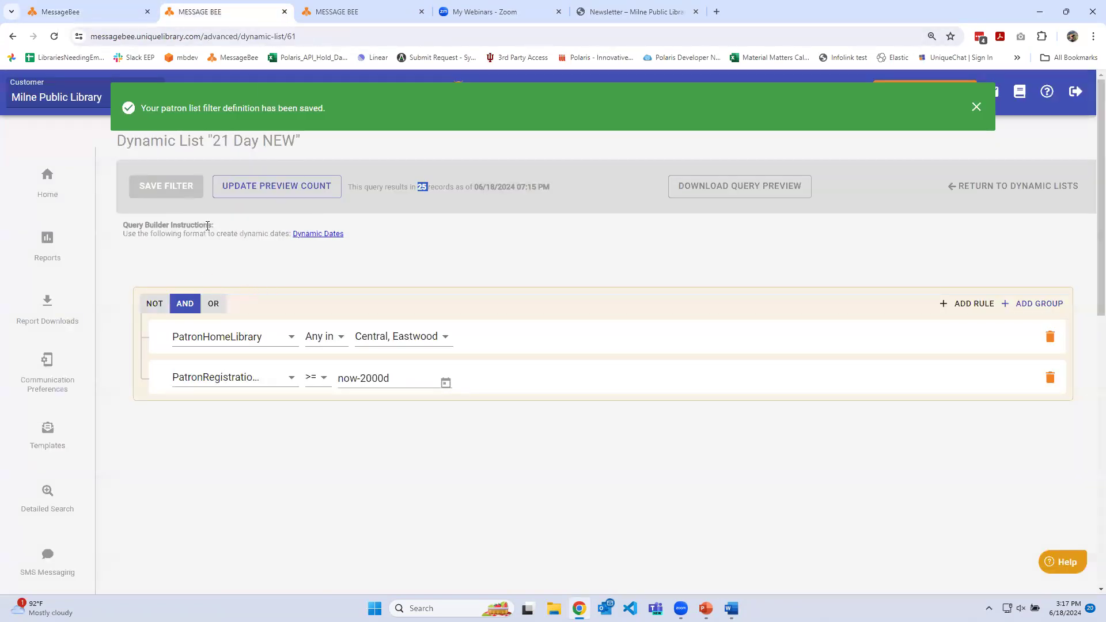
{"action": "left_click", "coordinate": [979, 304]}
{"action": "left_click", "coordinate": [287, 422]}
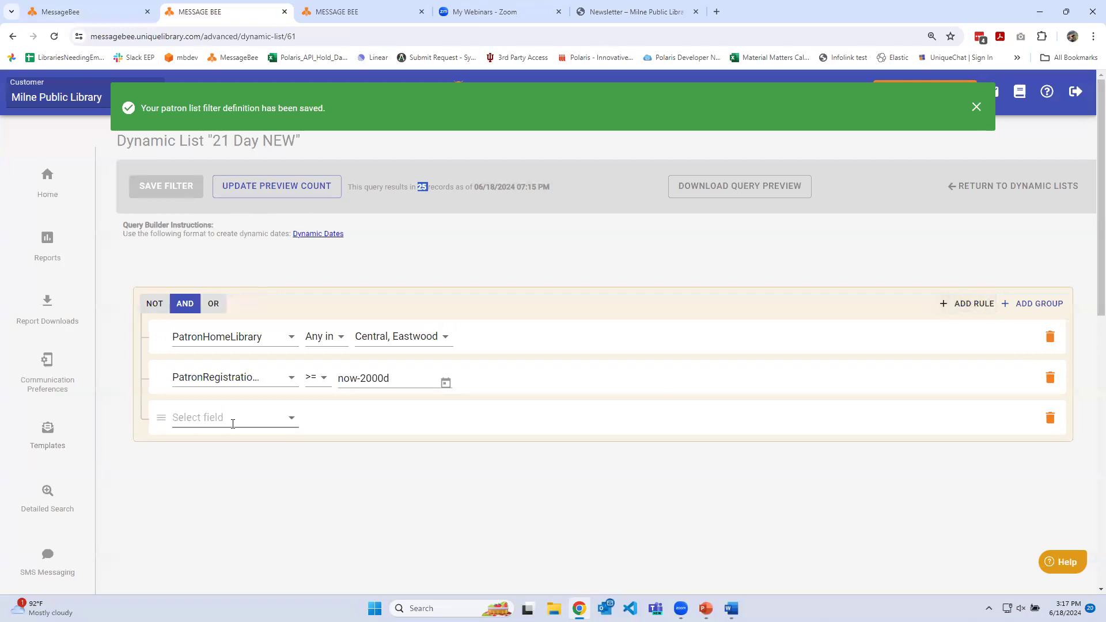
{"action": "scroll", "coordinate": [230, 323], "scroll_direction": "down", "scroll_amount": 1}
{"action": "scroll", "coordinate": [219, 277], "scroll_direction": "up", "scroll_amount": 1}
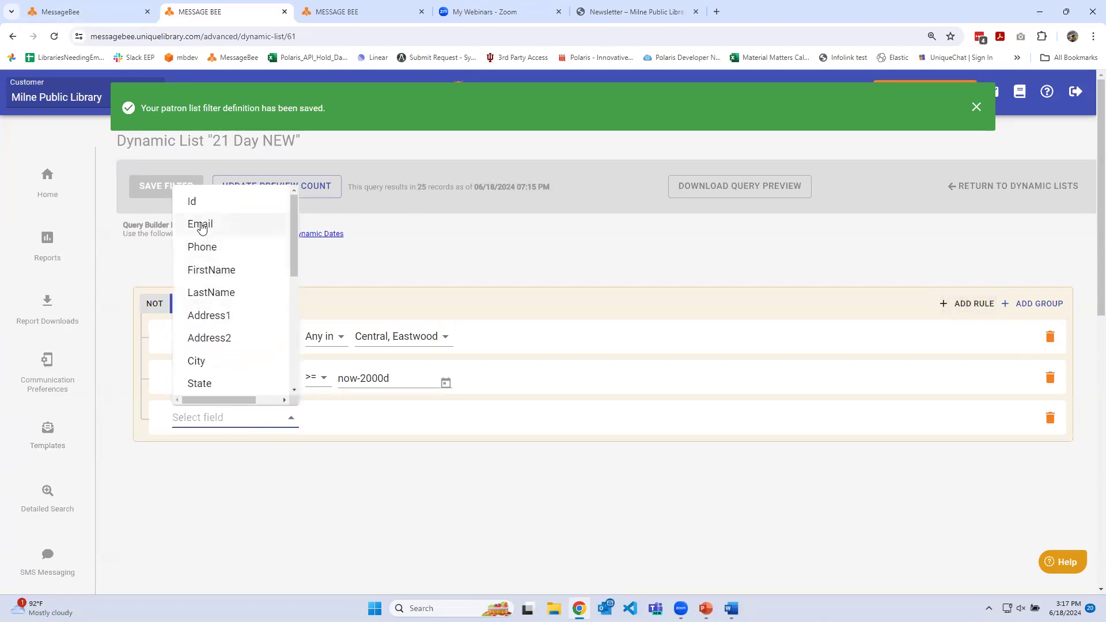
{"action": "left_click", "coordinate": [202, 224]}
Set the Email rule to match the Email column of the Main Newsletter list using In Audience List
{"action": "left_click", "coordinate": [325, 418]}
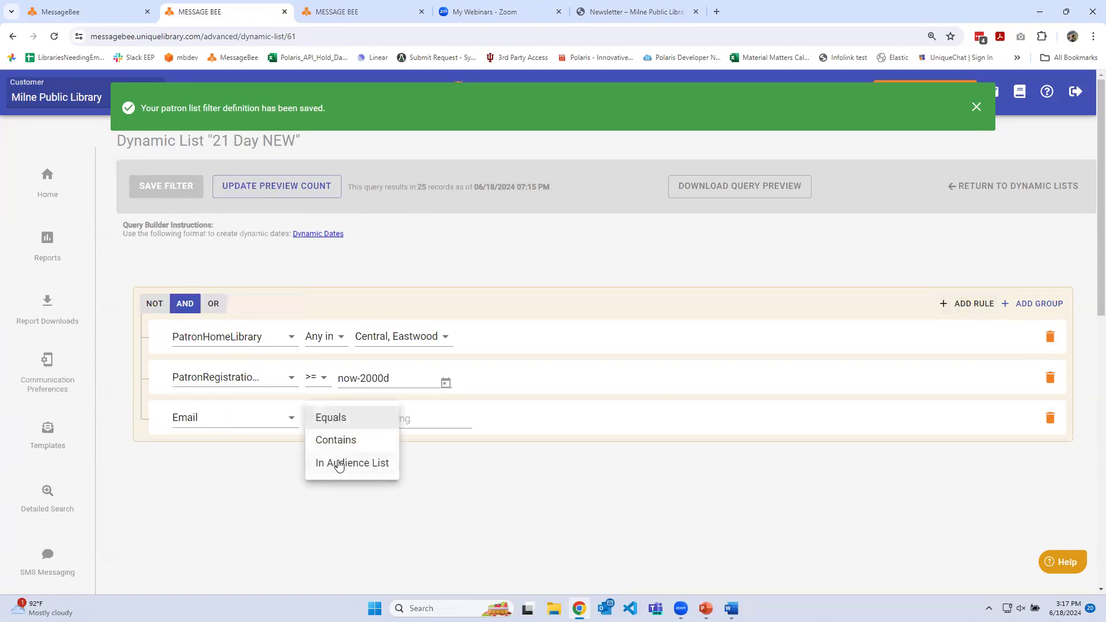
{"action": "left_click", "coordinate": [340, 462]}
{"action": "left_click", "coordinate": [435, 423]}
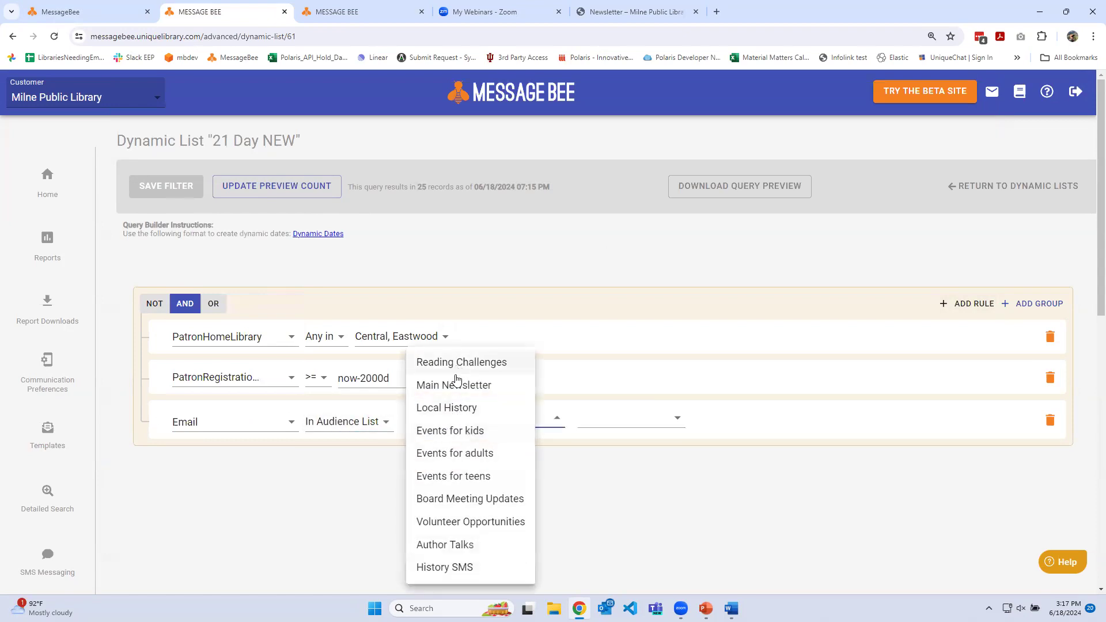
{"action": "left_click", "coordinate": [454, 384]}
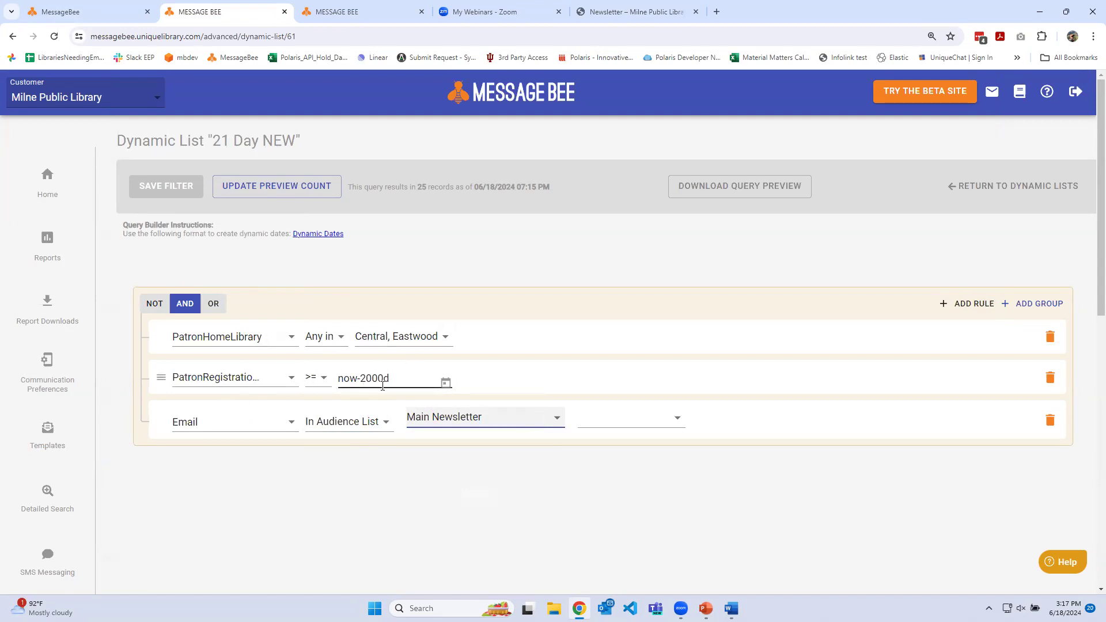
{"action": "left_click", "coordinate": [678, 419]}
{"action": "left_click", "coordinate": [606, 415]}
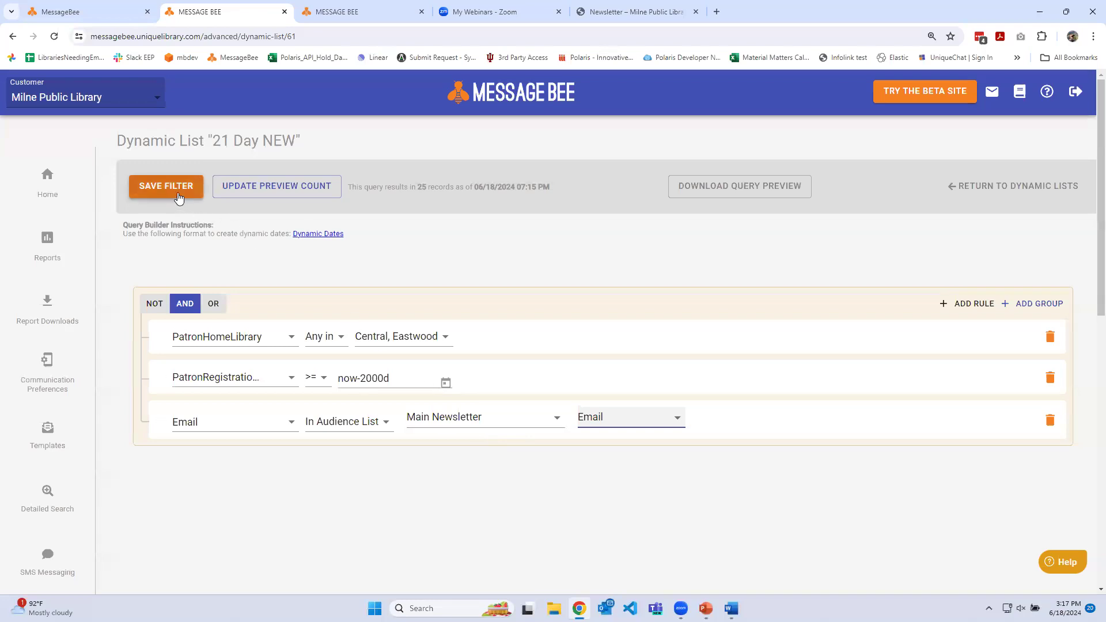
Save the filter with an updated preview count, and delete the Email audience list rule from the query
{"action": "left_click", "coordinate": [173, 192]}
{"action": "left_click", "coordinate": [244, 197]}
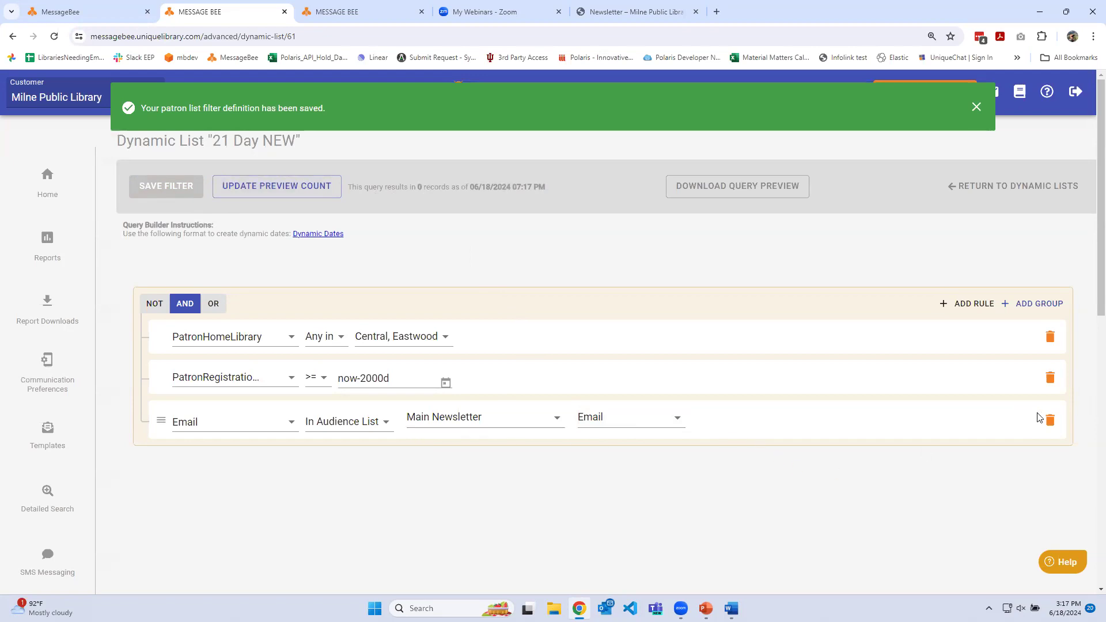
{"action": "left_click", "coordinate": [1049, 420]}
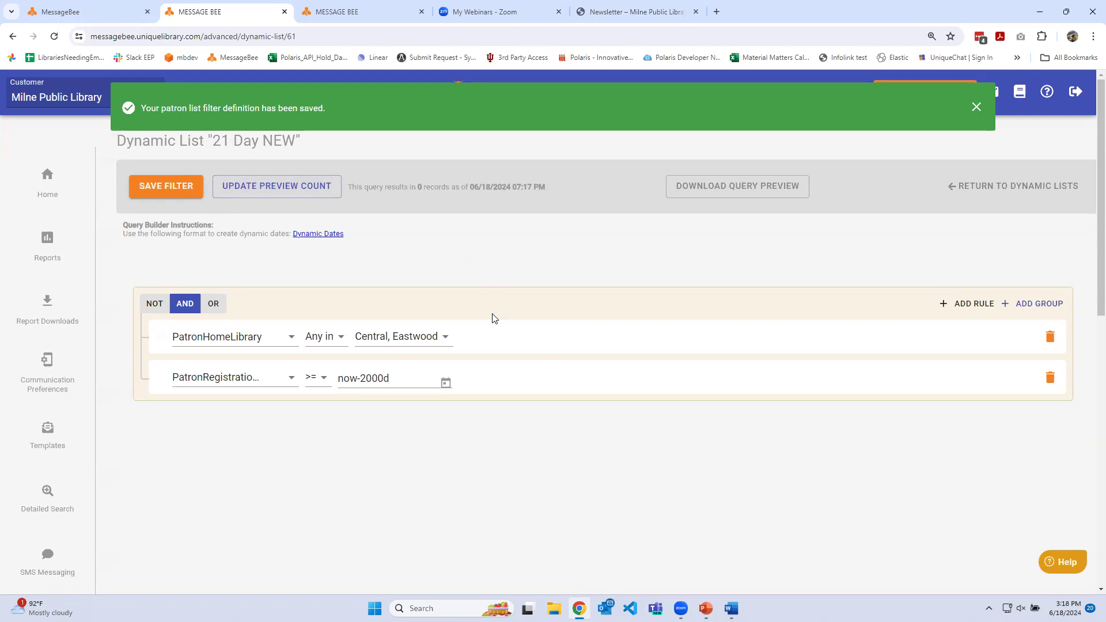
Return to the beta site's scheduled communications and open the report of the April 2024 Newsletter sent 6/11/2024 to 21 Day NEW
{"action": "left_click", "coordinate": [54, 13]}
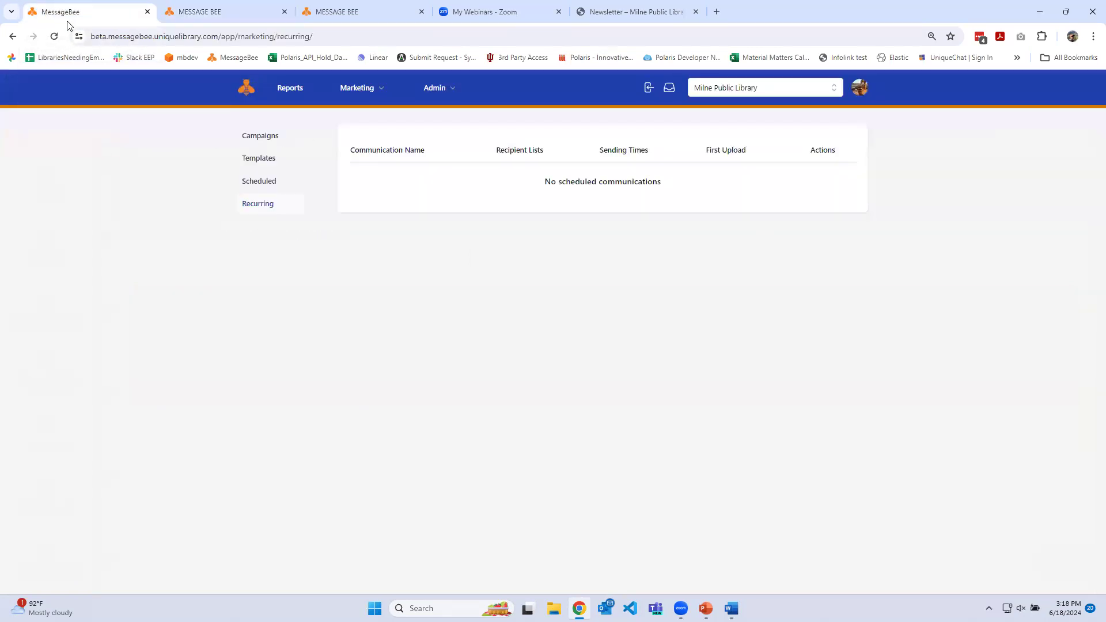
{"action": "key", "text": "alt+Tab"}
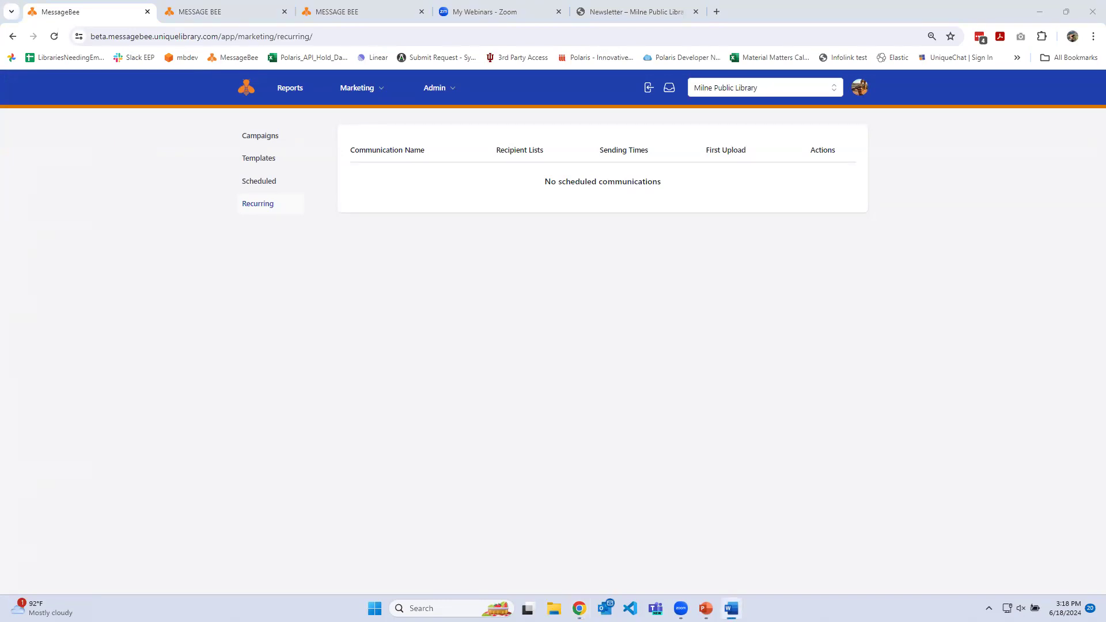
{"action": "left_click", "coordinate": [260, 184]}
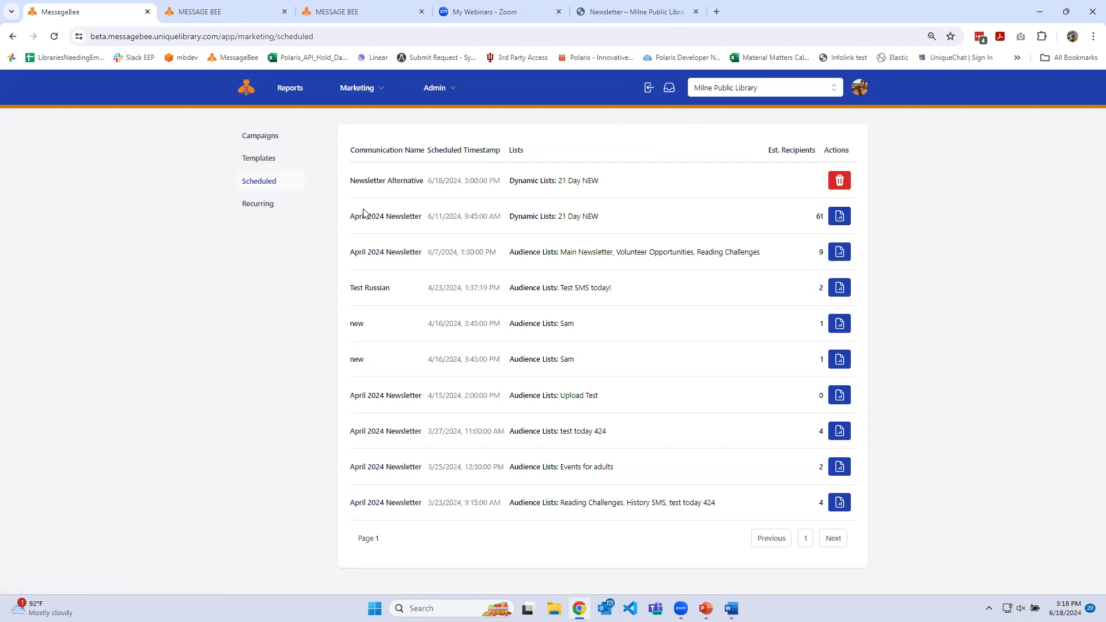
{"action": "left_click_drag", "start_coordinate": [349, 216], "coordinate": [603, 217]}
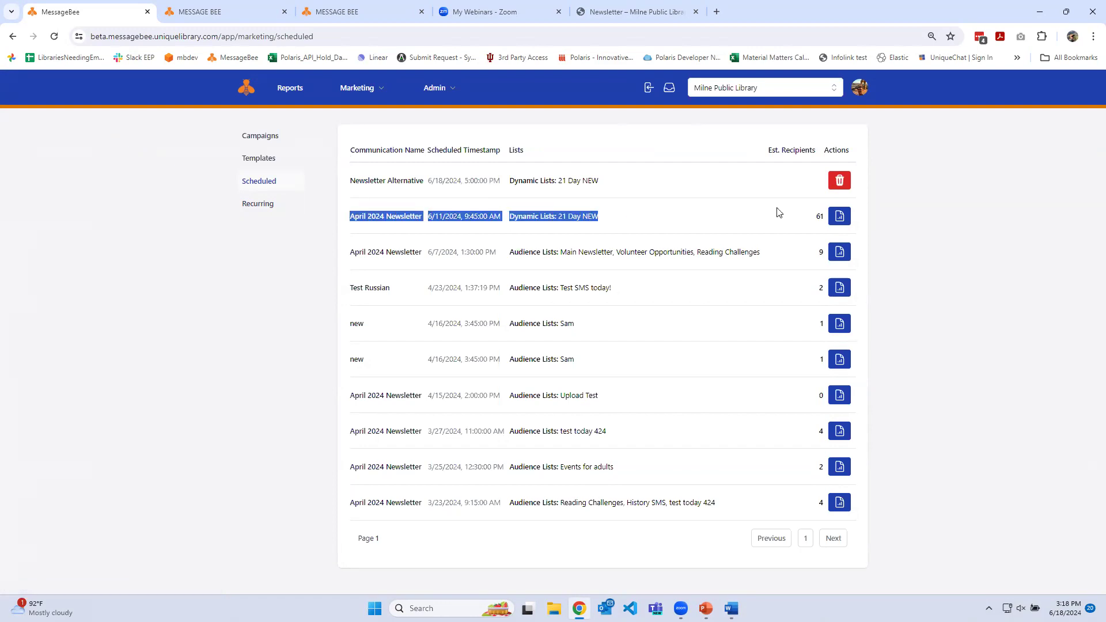
{"action": "left_click", "coordinate": [842, 219]}
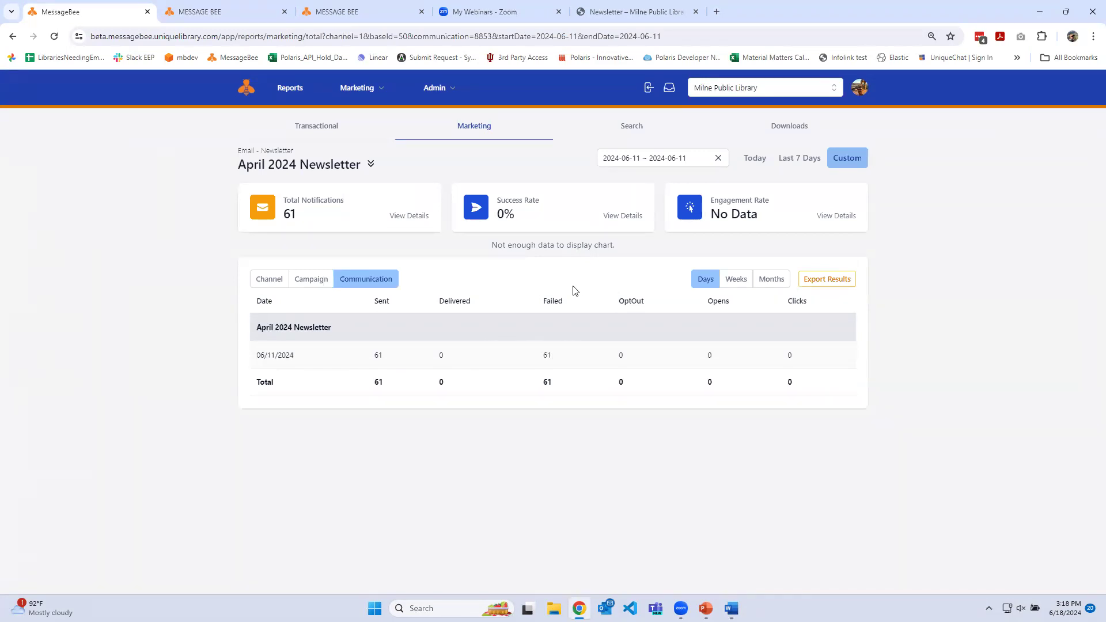
Open the success rate details of the April 2024 Newsletter and examine the failed recipients and failure reasons
{"action": "left_click", "coordinate": [578, 220]}
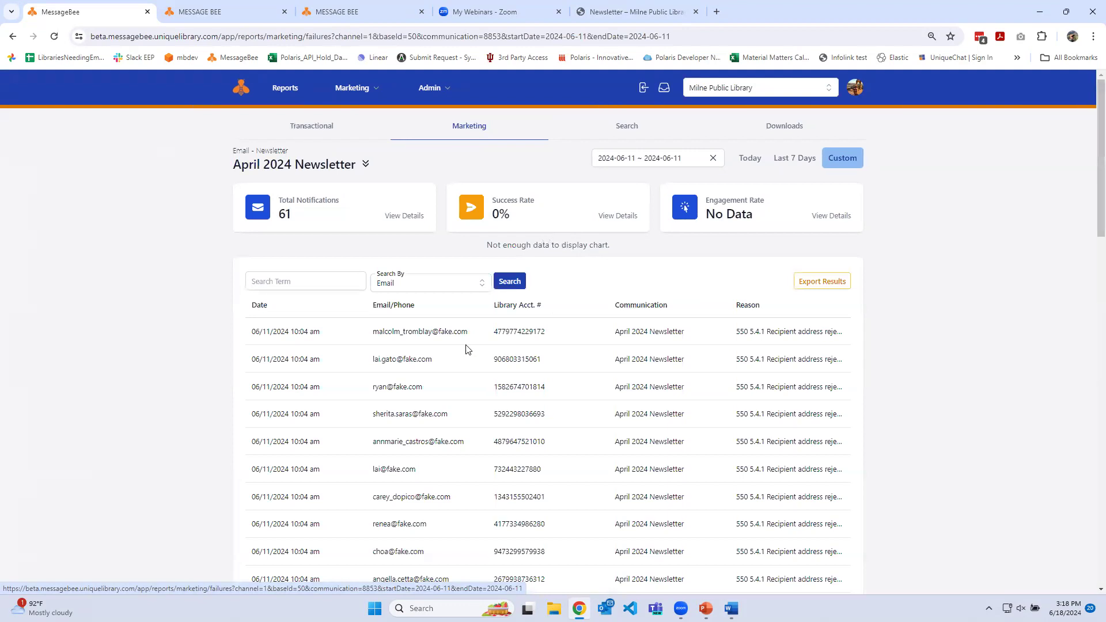
{"action": "scroll", "coordinate": [447, 435], "scroll_direction": "down", "scroll_amount": 2}
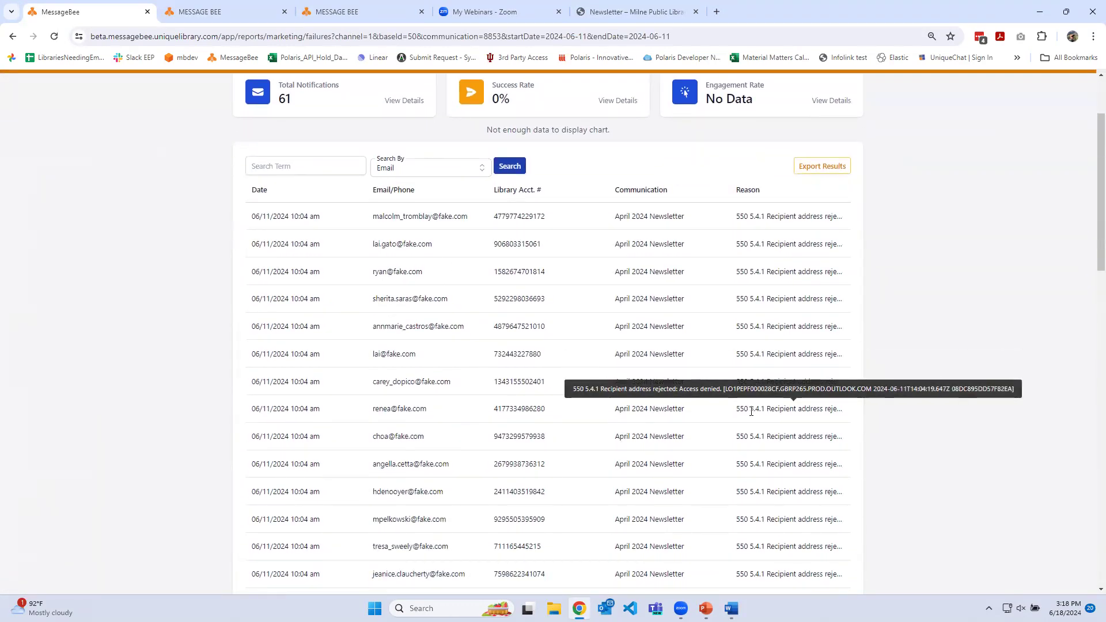
{"action": "scroll", "coordinate": [678, 464], "scroll_direction": "down", "scroll_amount": 1}
{"action": "scroll", "coordinate": [679, 464], "scroll_direction": "down", "scroll_amount": 5}
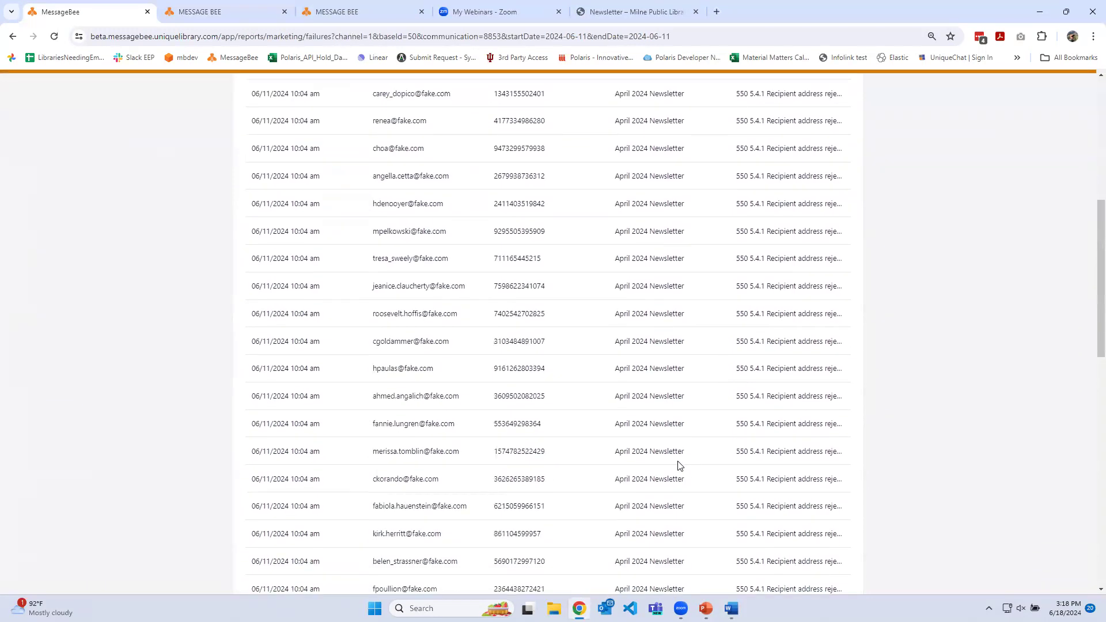
{"action": "scroll", "coordinate": [678, 461], "scroll_direction": "up", "scroll_amount": 7}
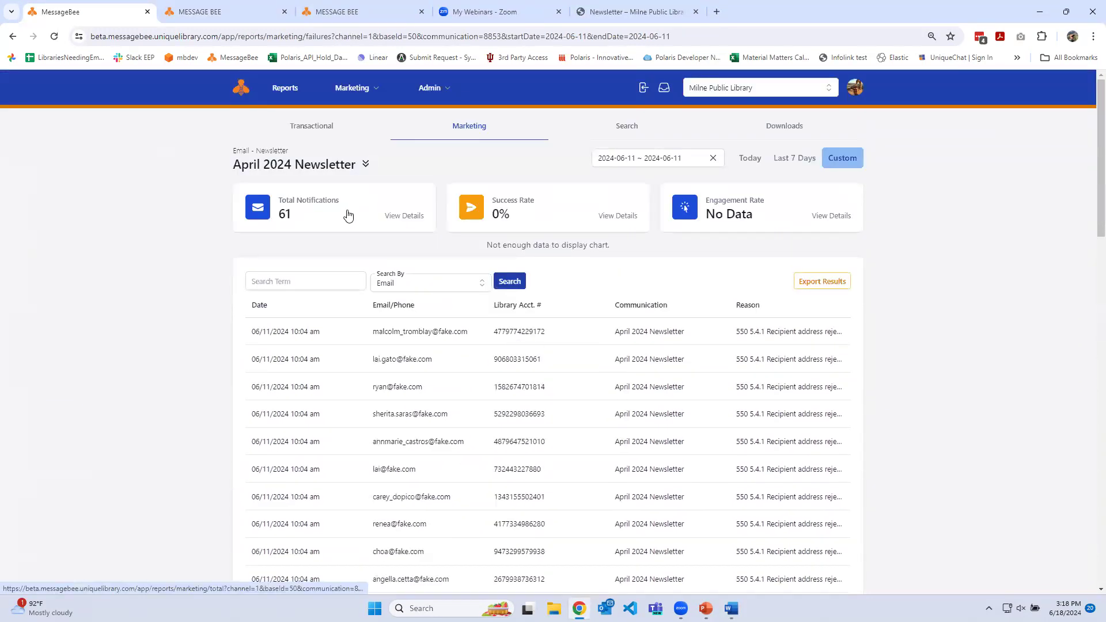
Open the total notifications details and filter the Newsletter campaign's report to all communications
{"action": "left_click", "coordinate": [348, 215]}
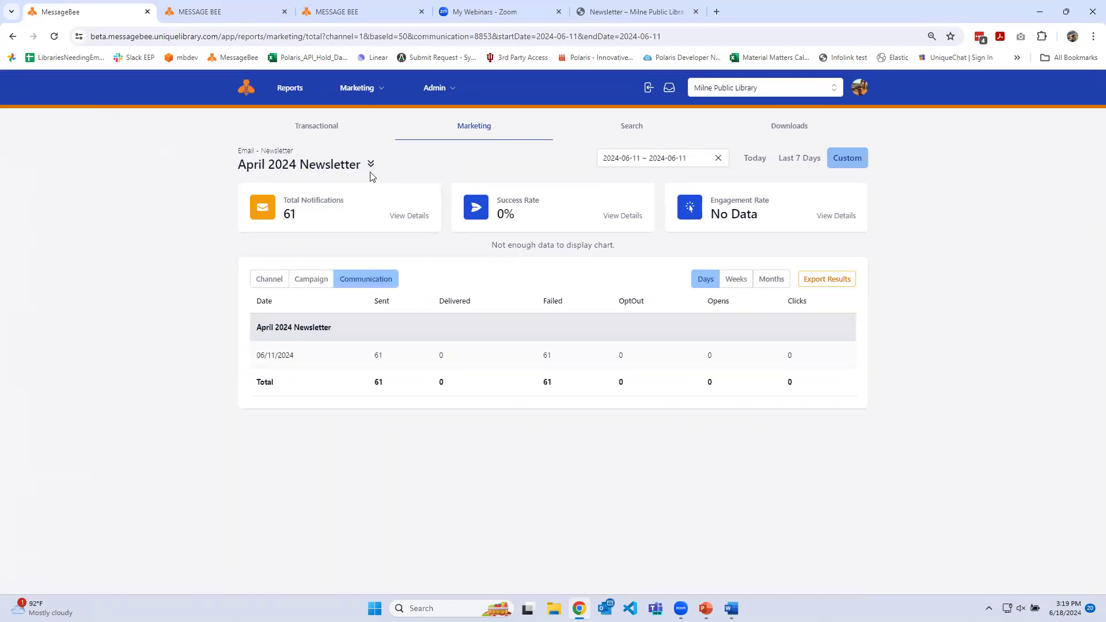
{"action": "left_click", "coordinate": [371, 166]}
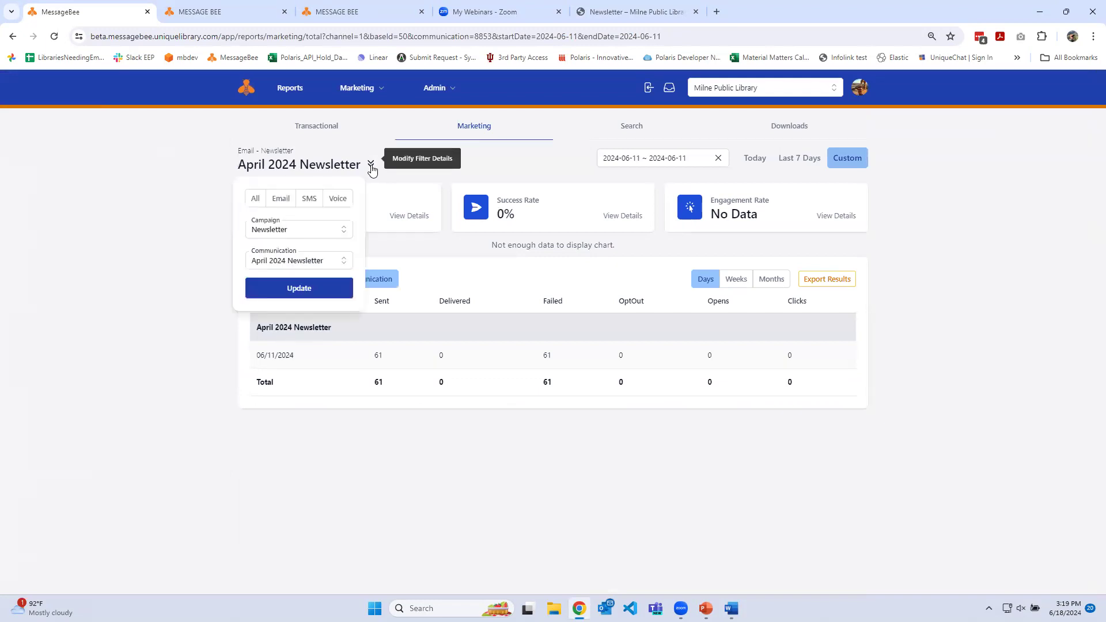
{"action": "left_click", "coordinate": [371, 167]}
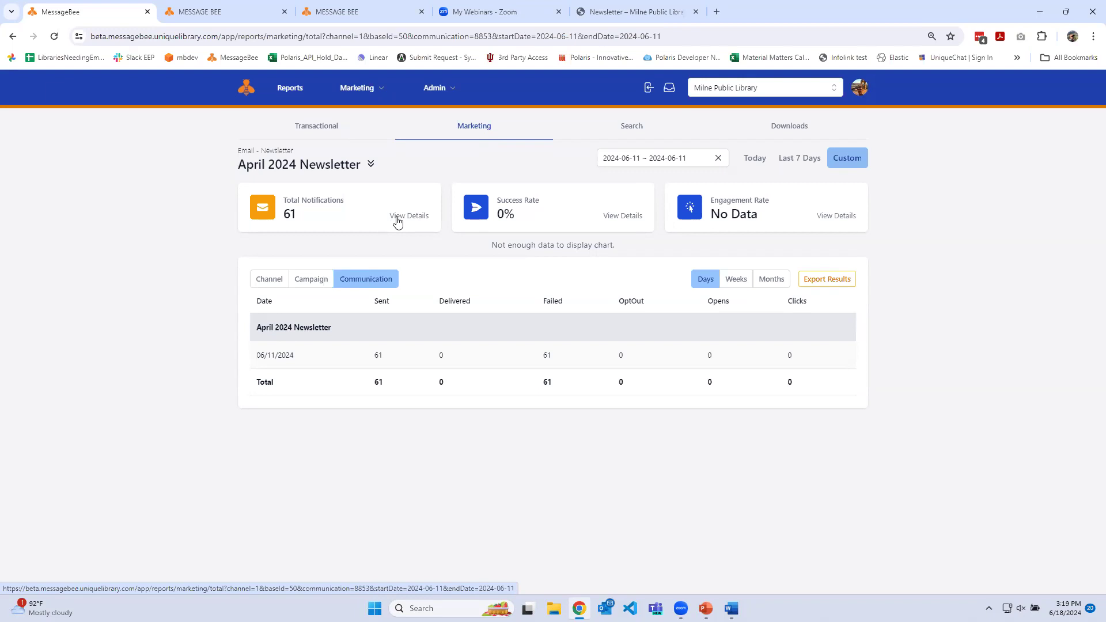
{"action": "left_click", "coordinate": [371, 166]}
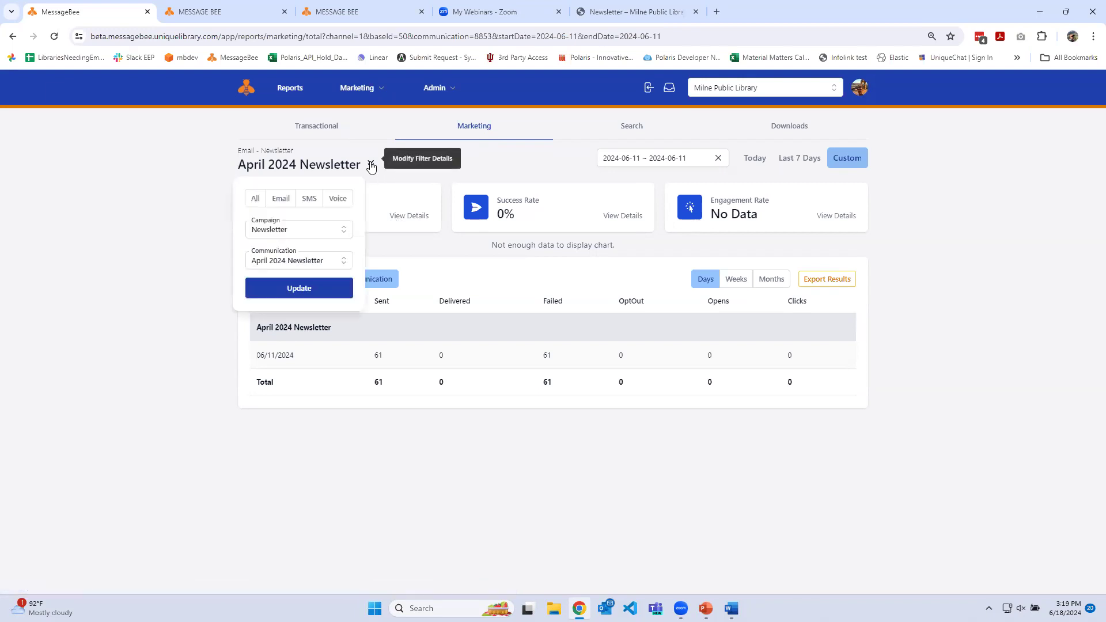
{"action": "left_click", "coordinate": [371, 165]}
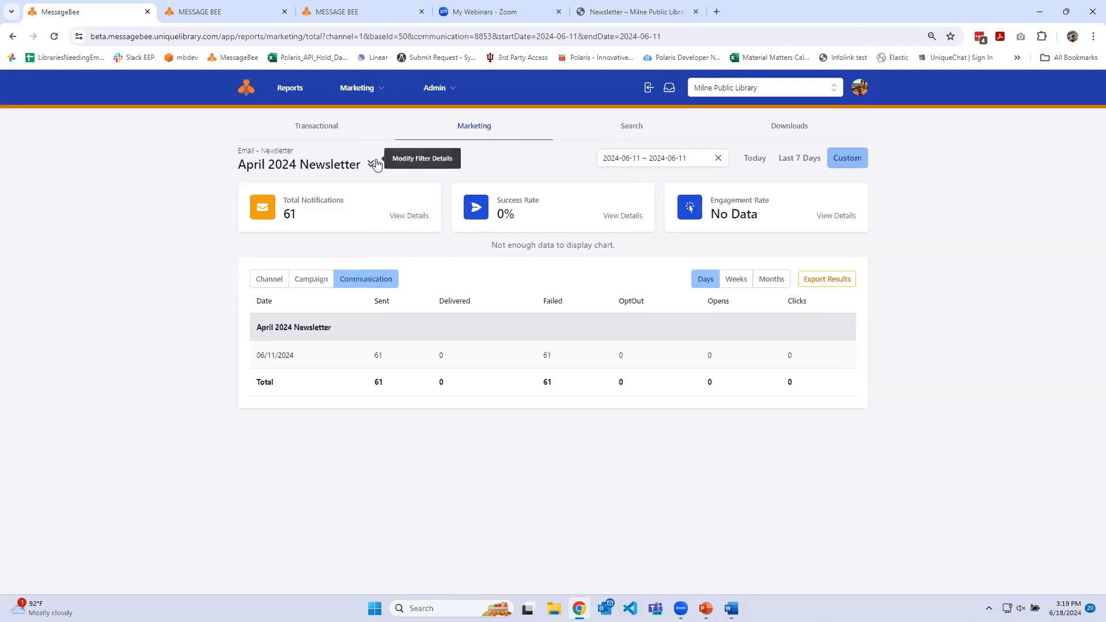
{"action": "left_click", "coordinate": [373, 165]}
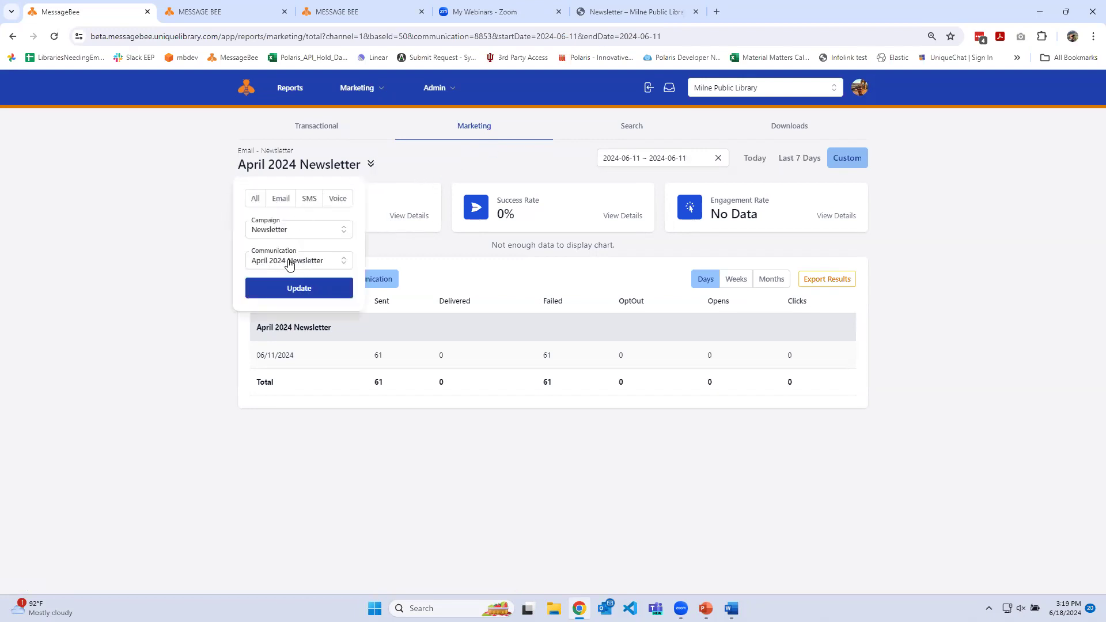
{"action": "left_click", "coordinate": [289, 262]}
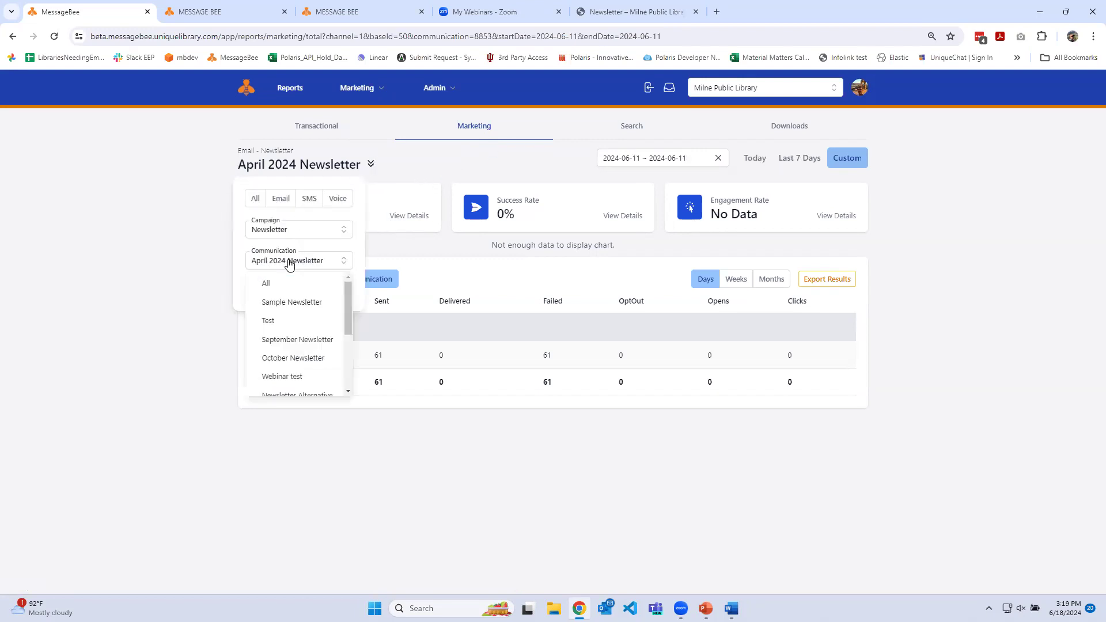
{"action": "left_click", "coordinate": [260, 279]}
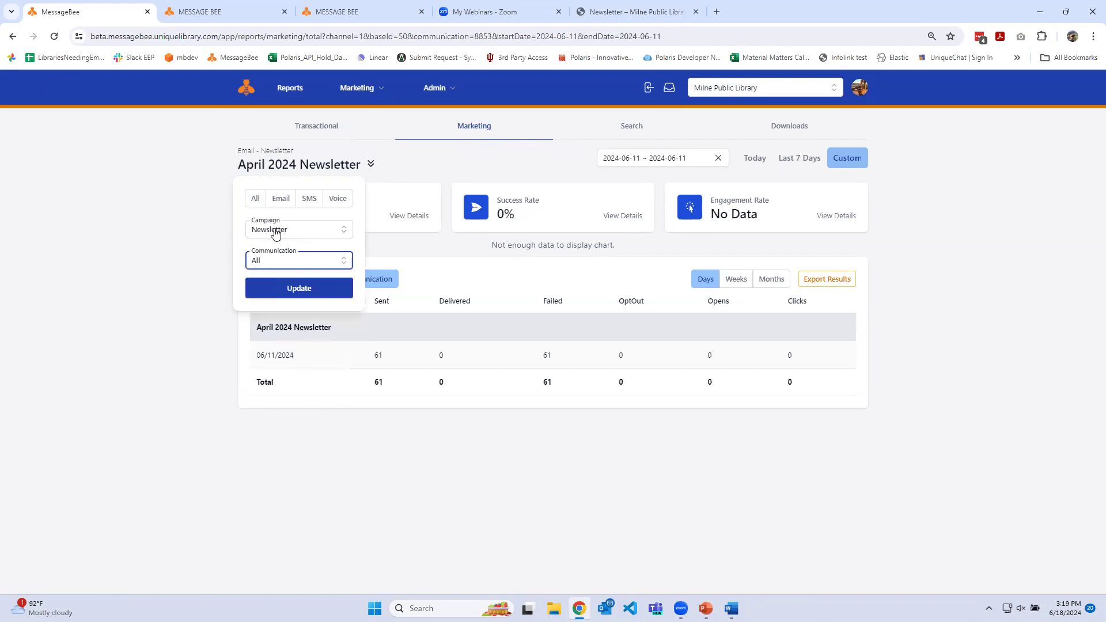
{"action": "left_click", "coordinate": [297, 287]}
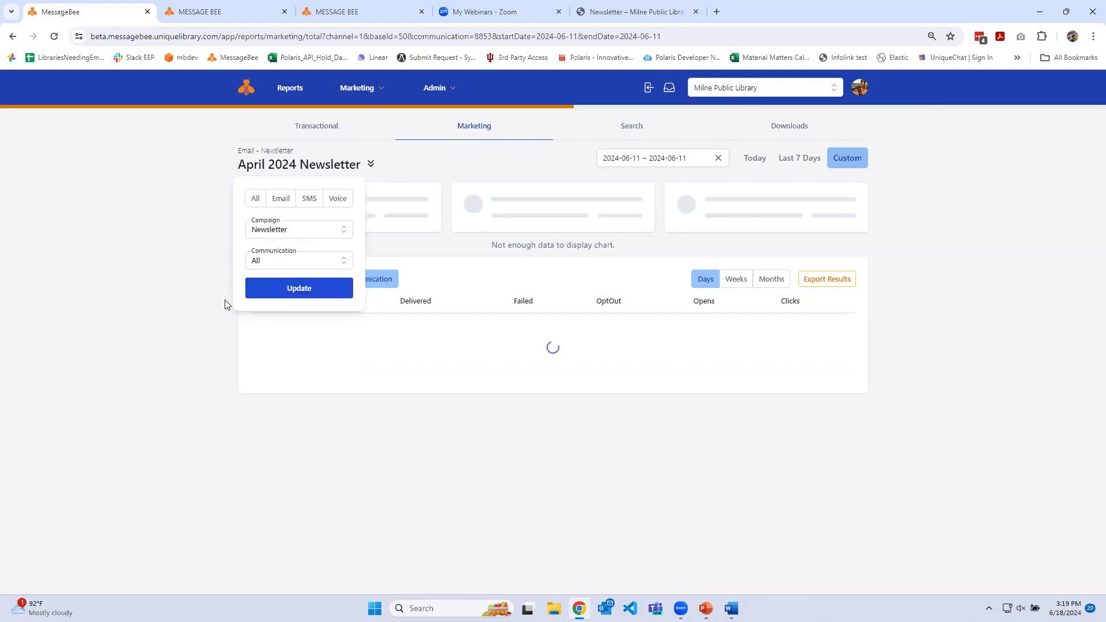
Set the report's date range to 2024-03-01 through 2024-06-18 and review the chart and daily results for each communication
{"action": "left_click", "coordinate": [657, 156]}
{"action": "left_click", "coordinate": [423, 188]}
{"action": "left_click", "coordinate": [423, 188]}
{"action": "left_click", "coordinate": [423, 188]}
{"action": "left_click", "coordinate": [528, 235]}
{"action": "left_click", "coordinate": [583, 189]}
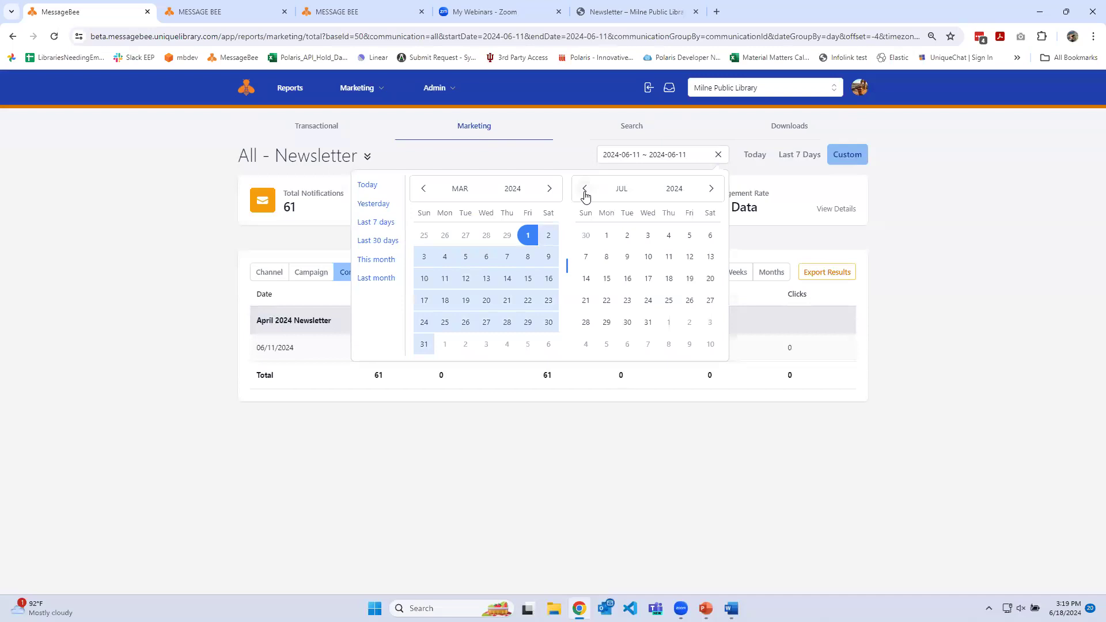
{"action": "left_click", "coordinate": [627, 300]}
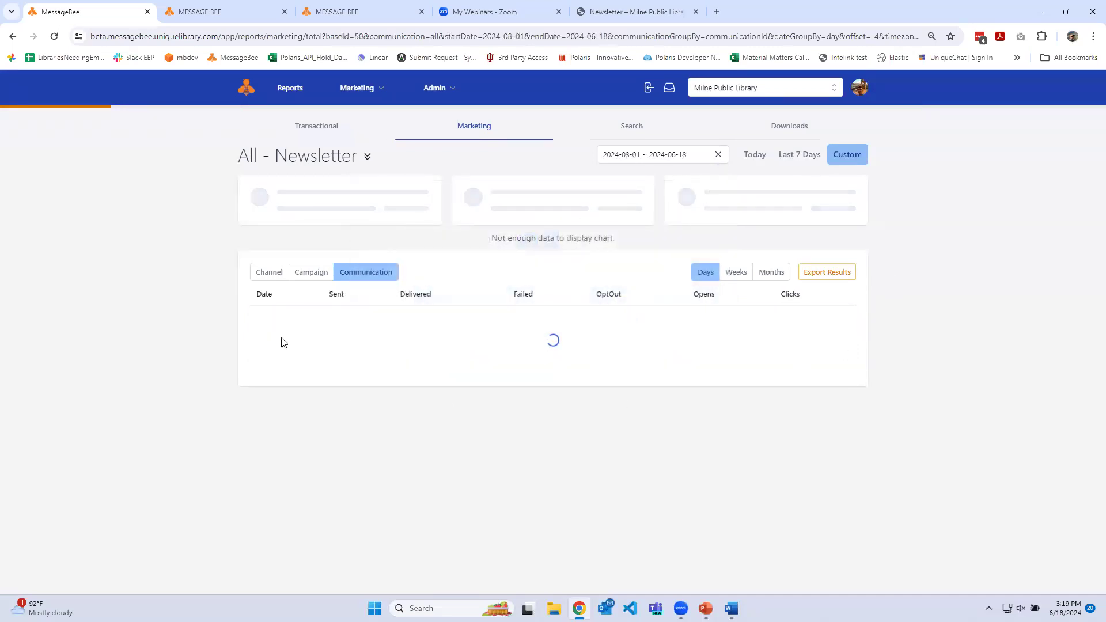
{"action": "scroll", "coordinate": [968, 359], "scroll_direction": "down", "scroll_amount": 5}
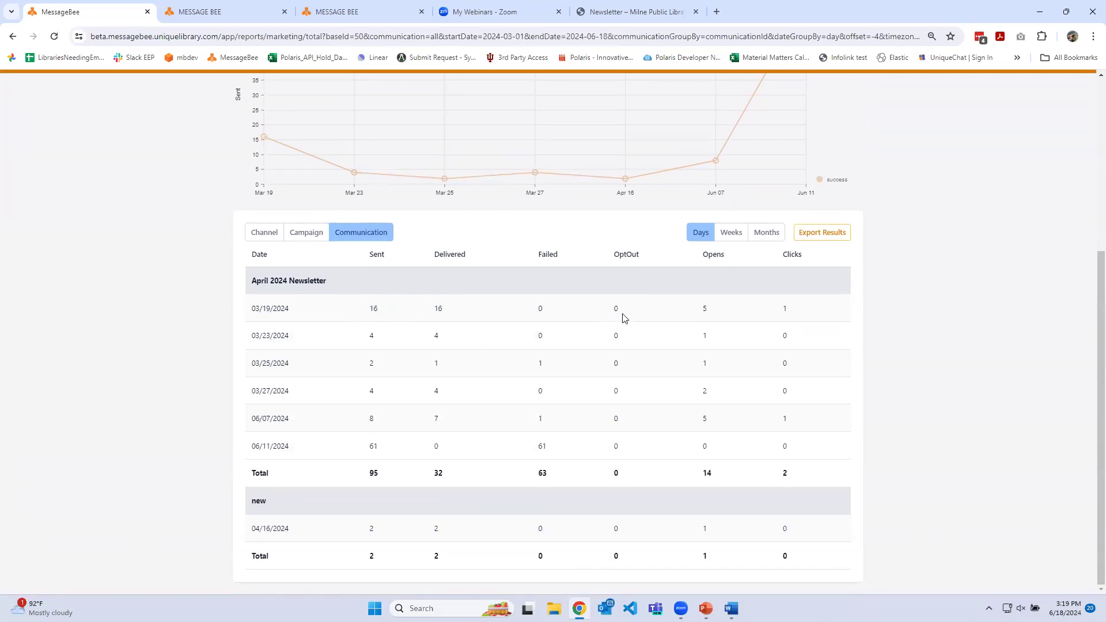
{"action": "scroll", "coordinate": [789, 328], "scroll_direction": "up", "scroll_amount": 5}
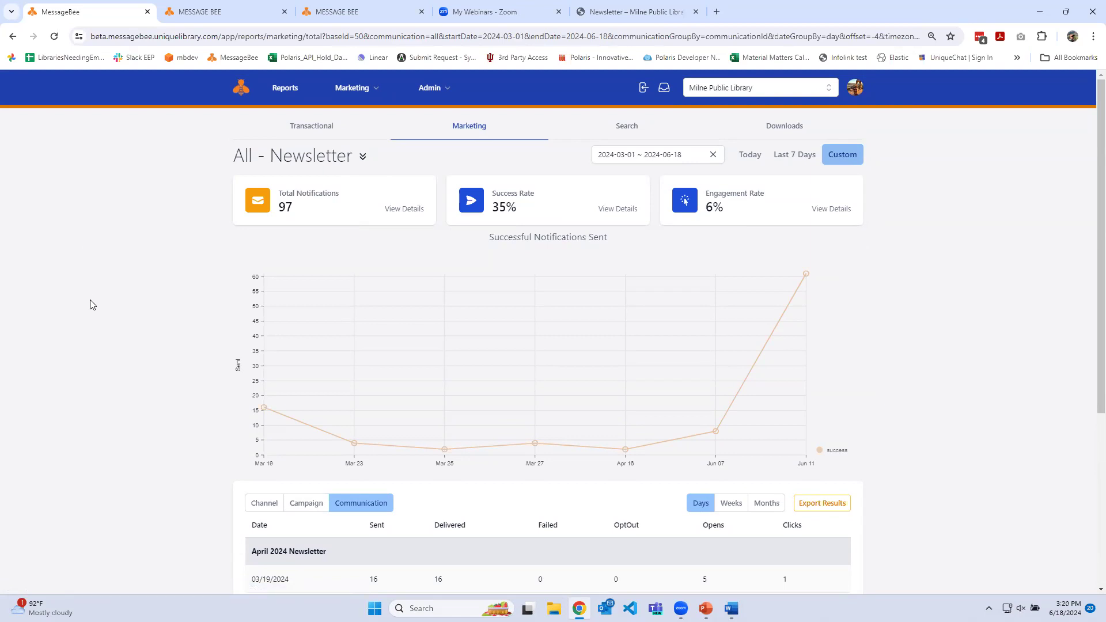
Open the user administration page and examine the roles assigned to the library's customer accounts
{"action": "key", "text": "alt+Tab"}
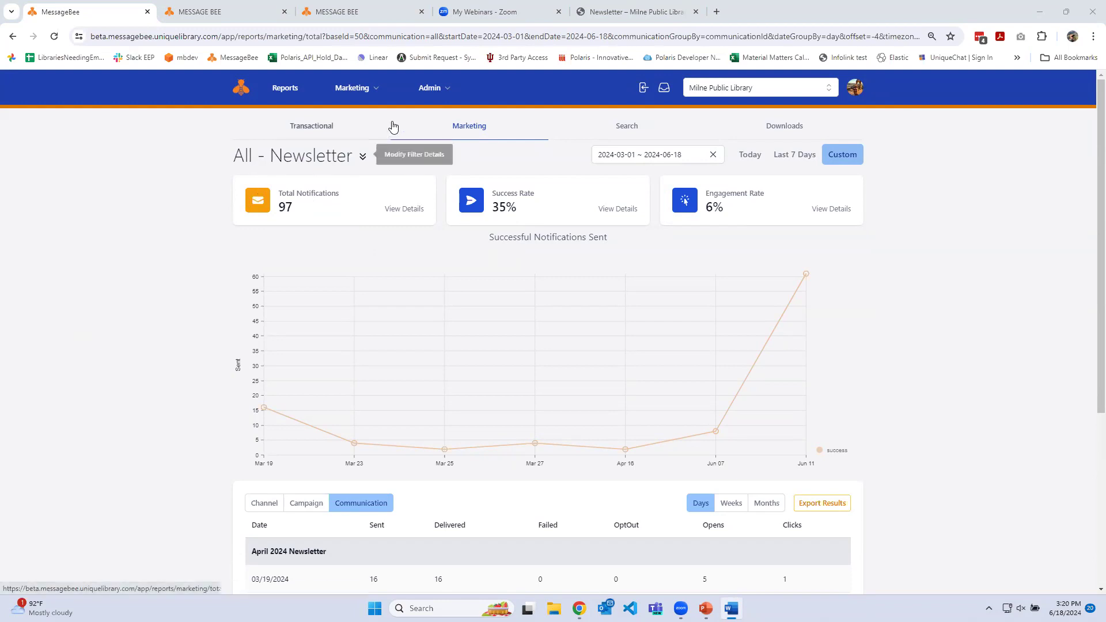
{"action": "left_click", "coordinate": [446, 89]}
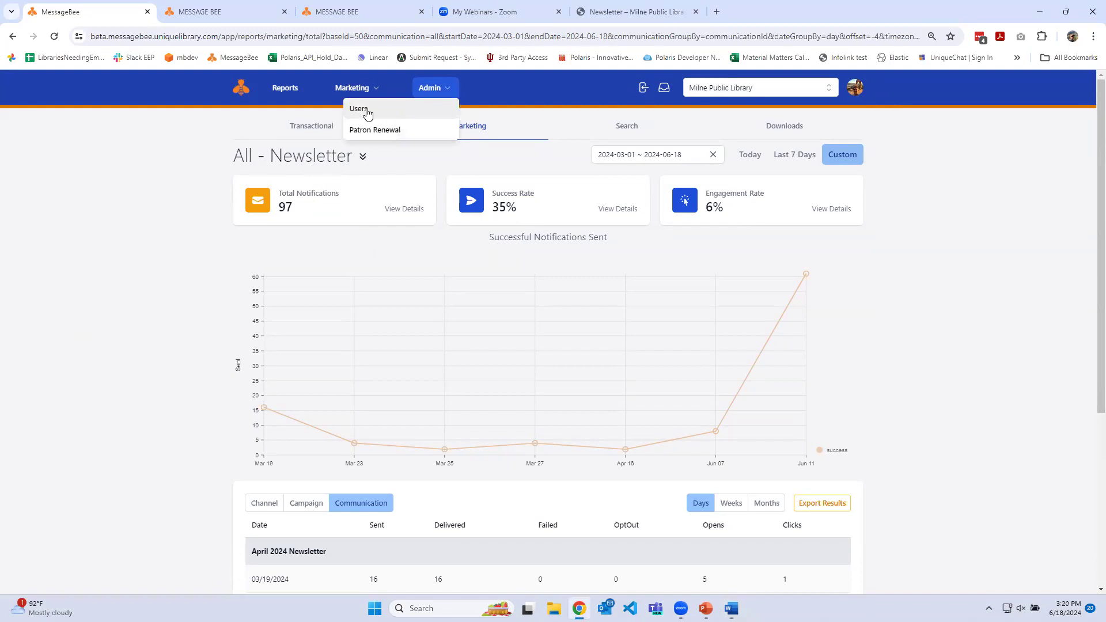
{"action": "left_click", "coordinate": [438, 90]}
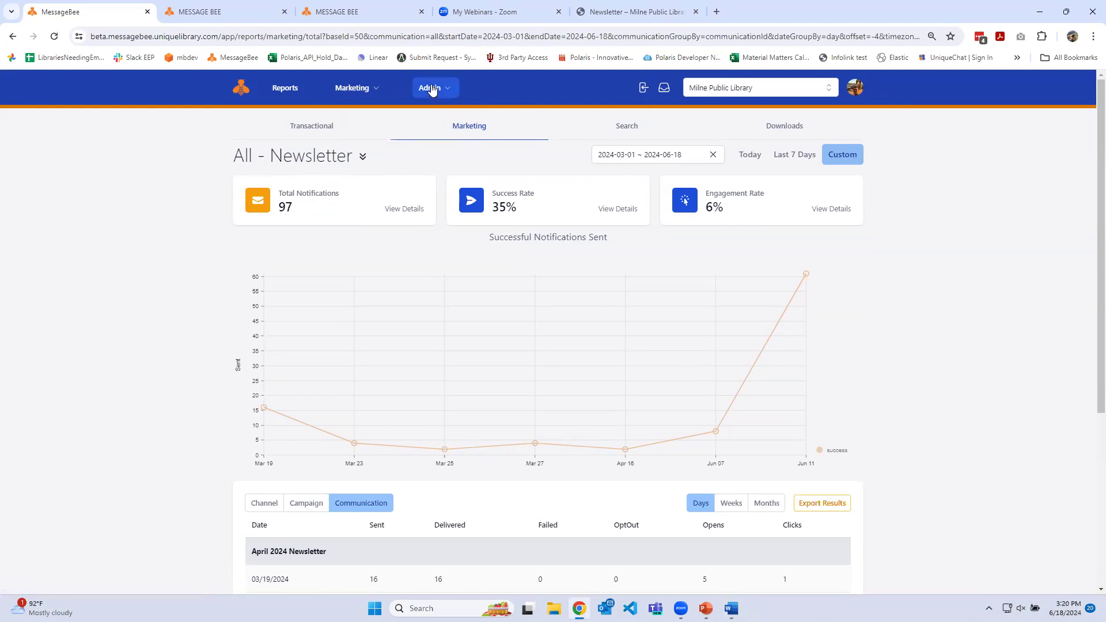
{"action": "left_click", "coordinate": [437, 89]}
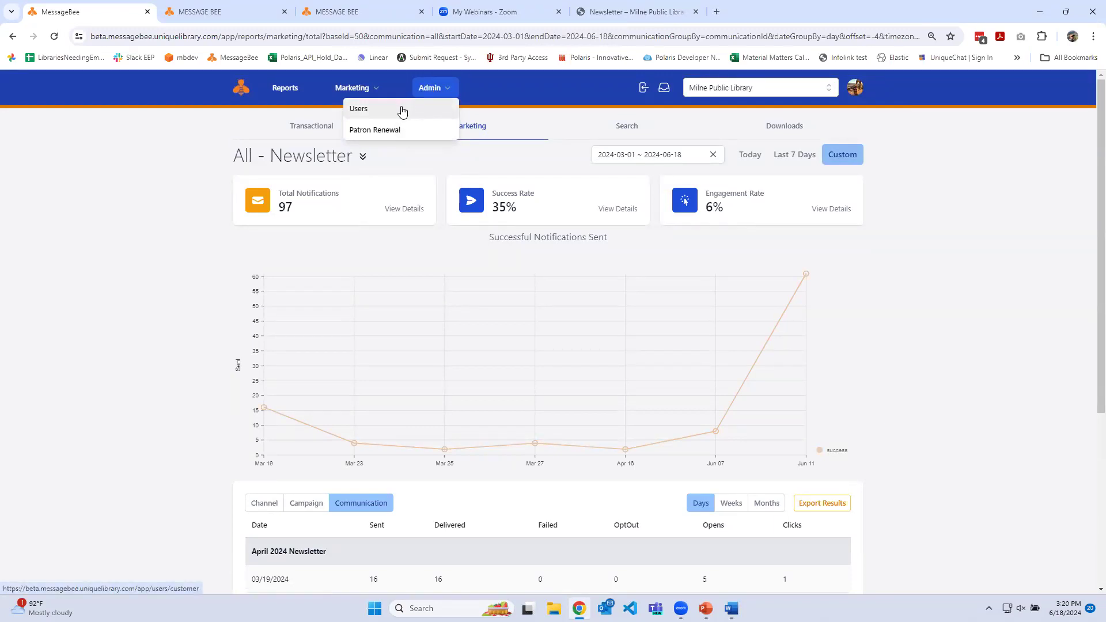
{"action": "left_click", "coordinate": [363, 108]}
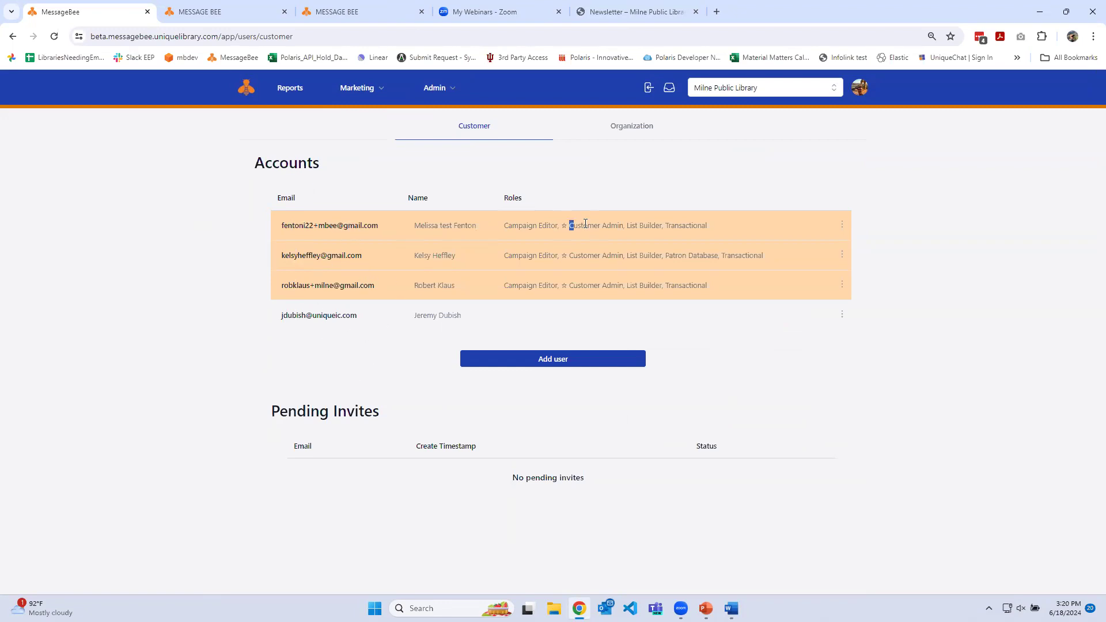
{"action": "left_click_drag", "start_coordinate": [570, 225], "coordinate": [622, 225]}
{"action": "left_click", "coordinate": [622, 225]}
Open the role settings of the first customer account, review the available roles, and cancel without saving
{"action": "left_click", "coordinate": [842, 225]}
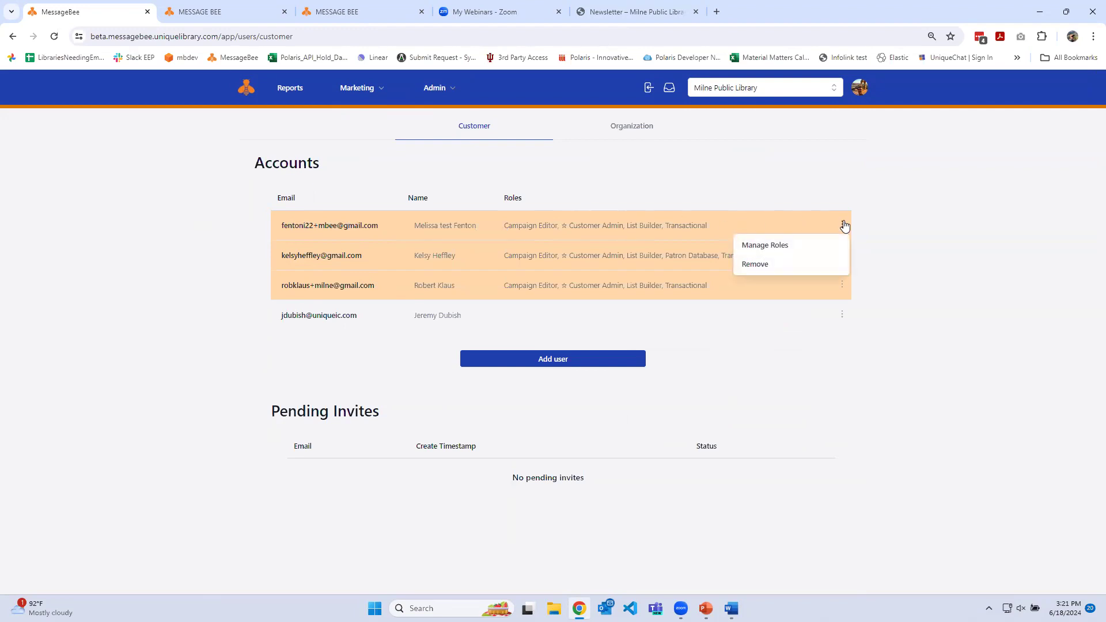
{"action": "left_click", "coordinate": [795, 242]}
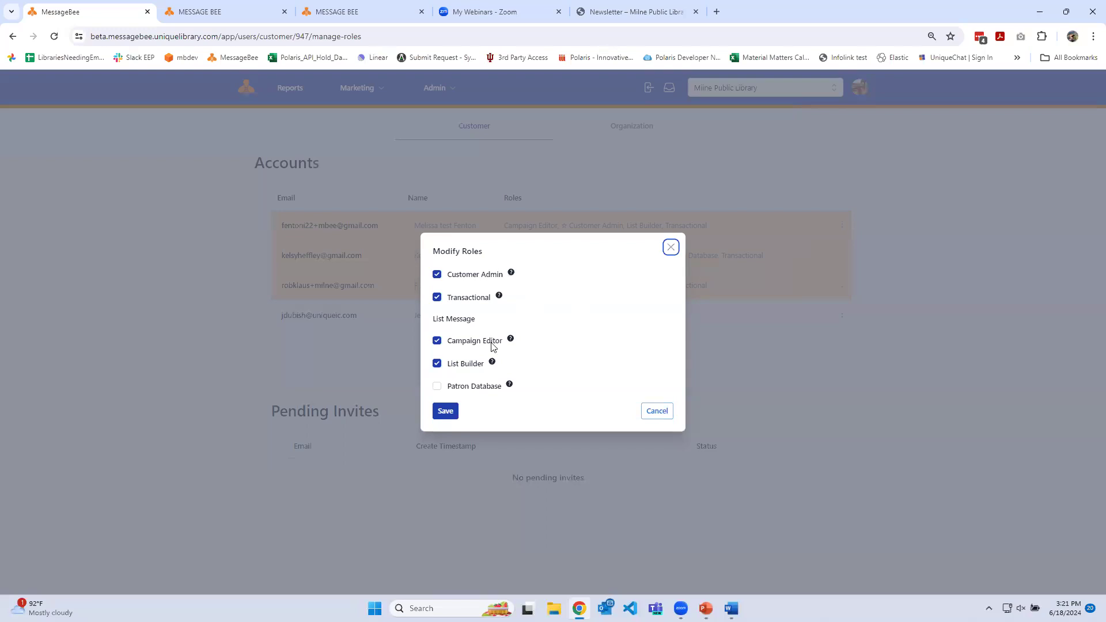
{"action": "left_click", "coordinate": [660, 412]}
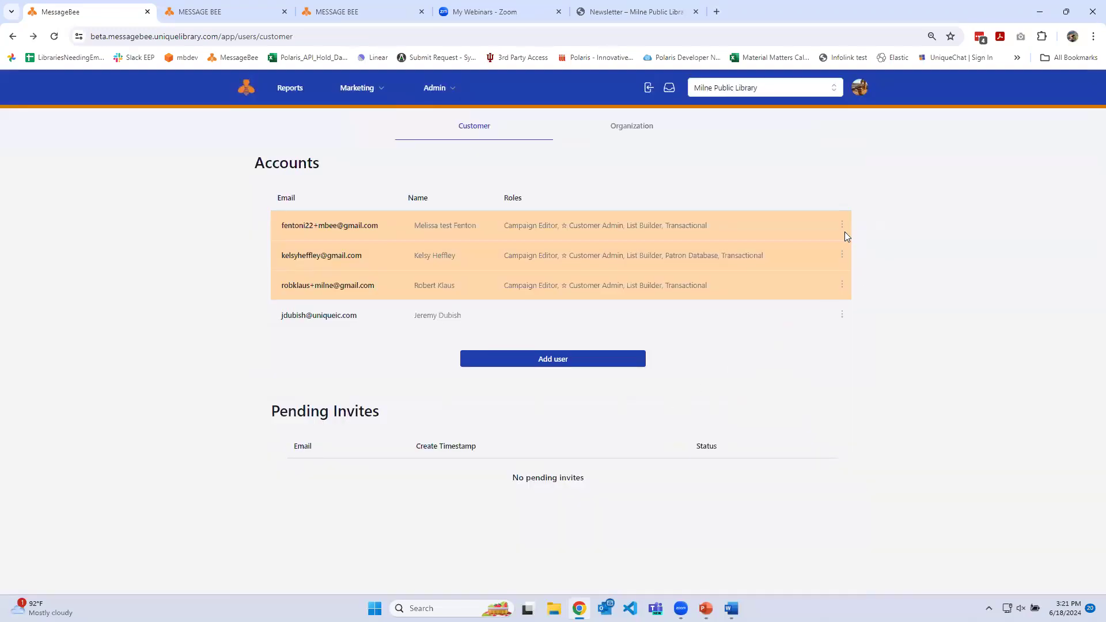
Remove the third customer admin account from the library's accounts
{"action": "left_click", "coordinate": [842, 285]}
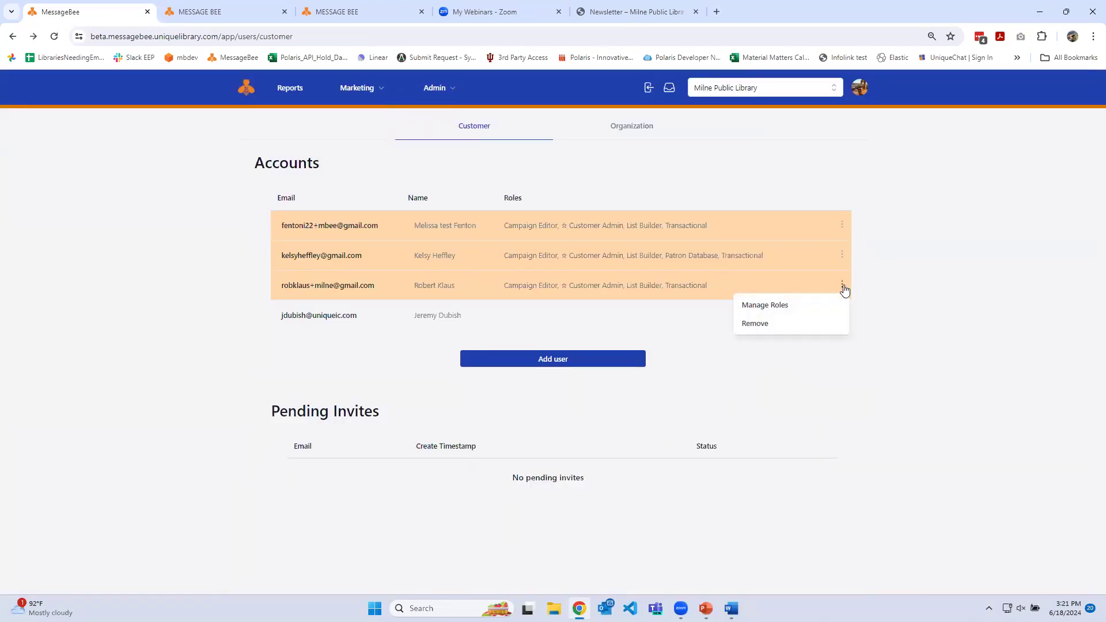
{"action": "left_click", "coordinate": [756, 324]}
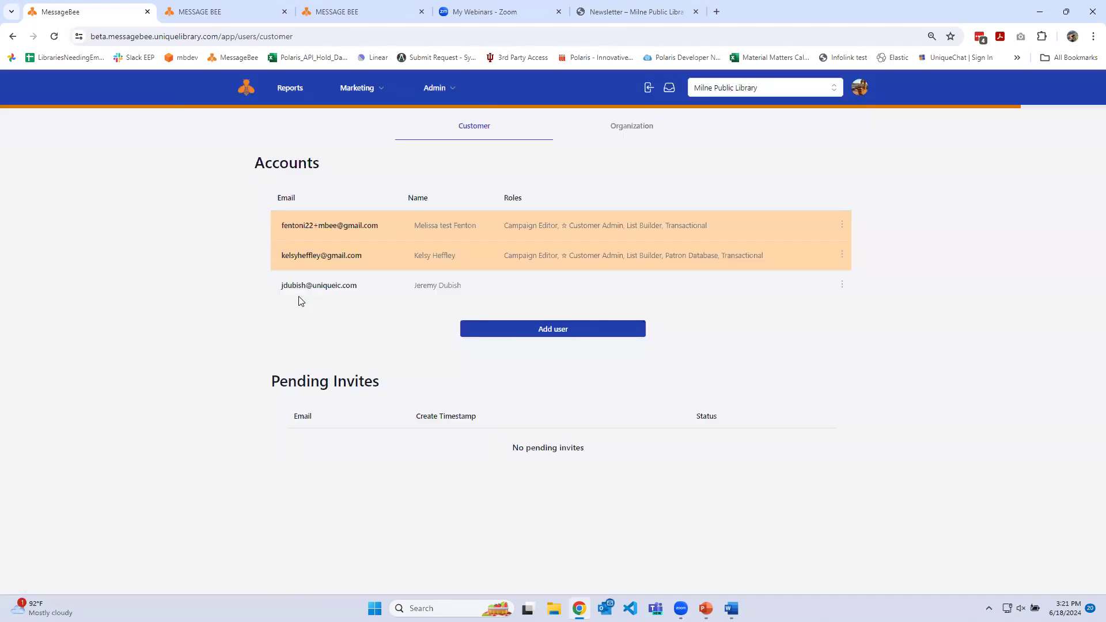
{"action": "left_click", "coordinate": [570, 329]}
{"action": "key", "text": "ctrl+v"}
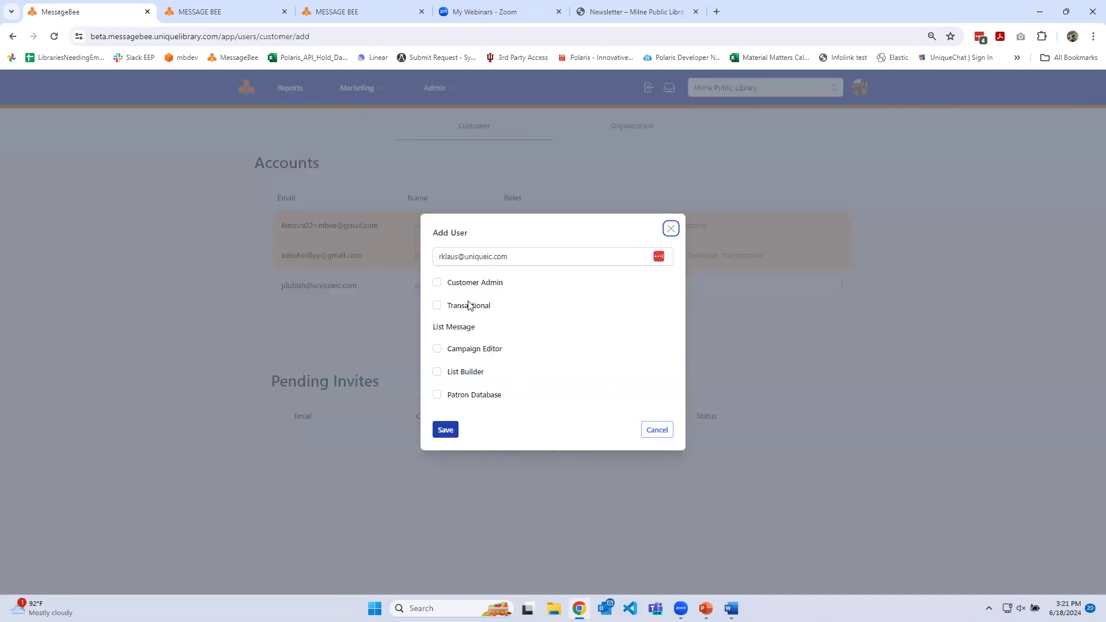
{"action": "left_click", "coordinate": [647, 430]}
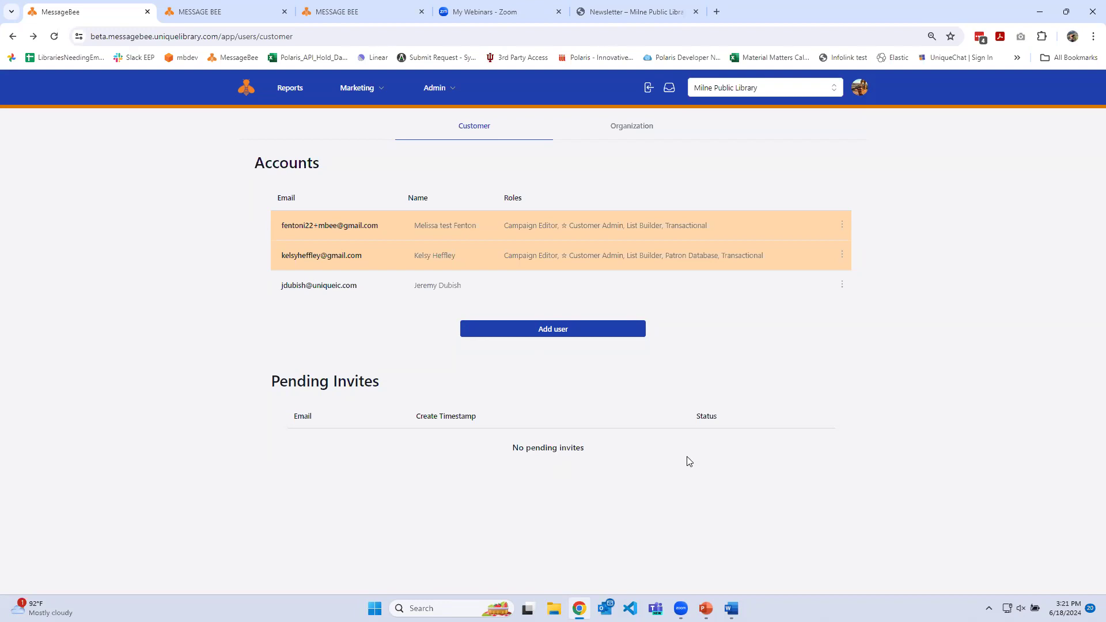
View the organization-level accounts and the list of available libraries, and return to the customer accounts
{"action": "left_click", "coordinate": [623, 129]}
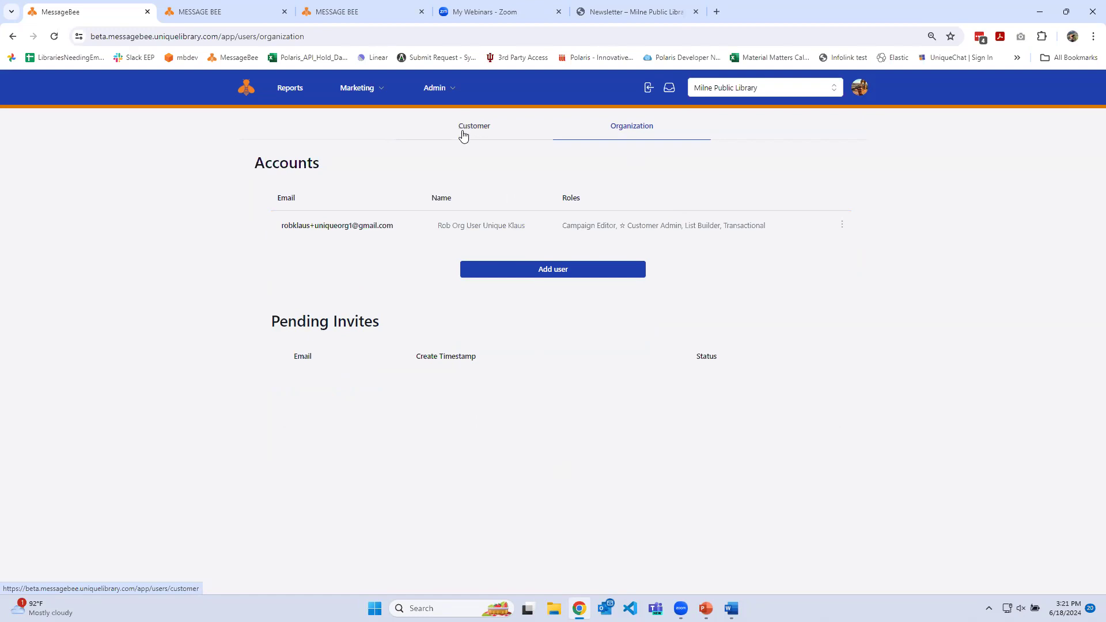
{"action": "left_click", "coordinate": [838, 91]}
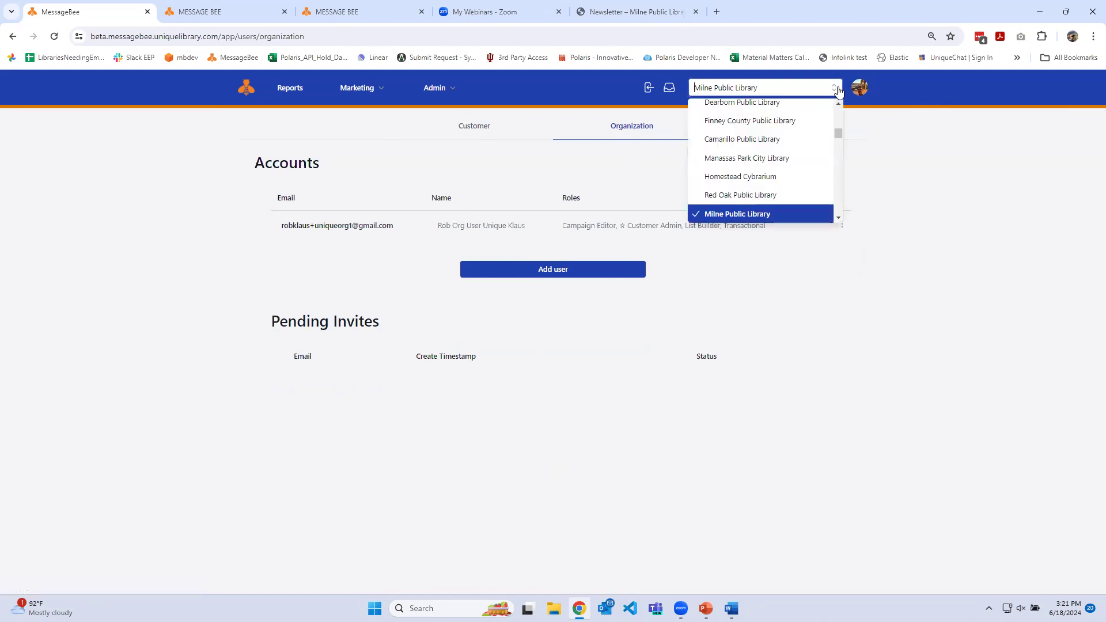
{"action": "left_click", "coordinate": [837, 87]}
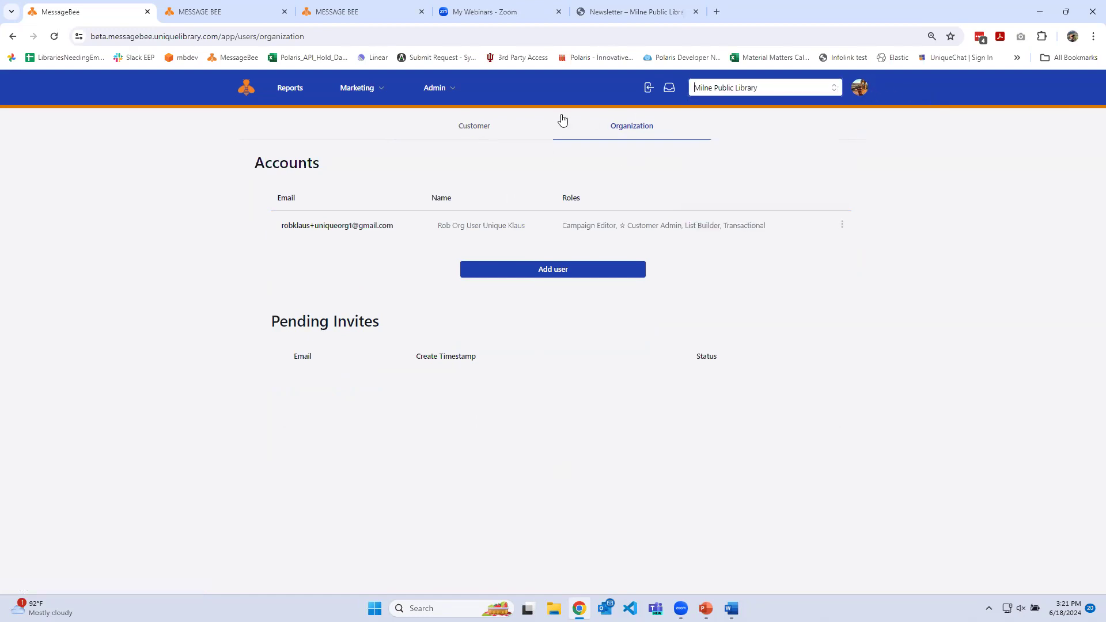
{"action": "left_click", "coordinate": [487, 132]}
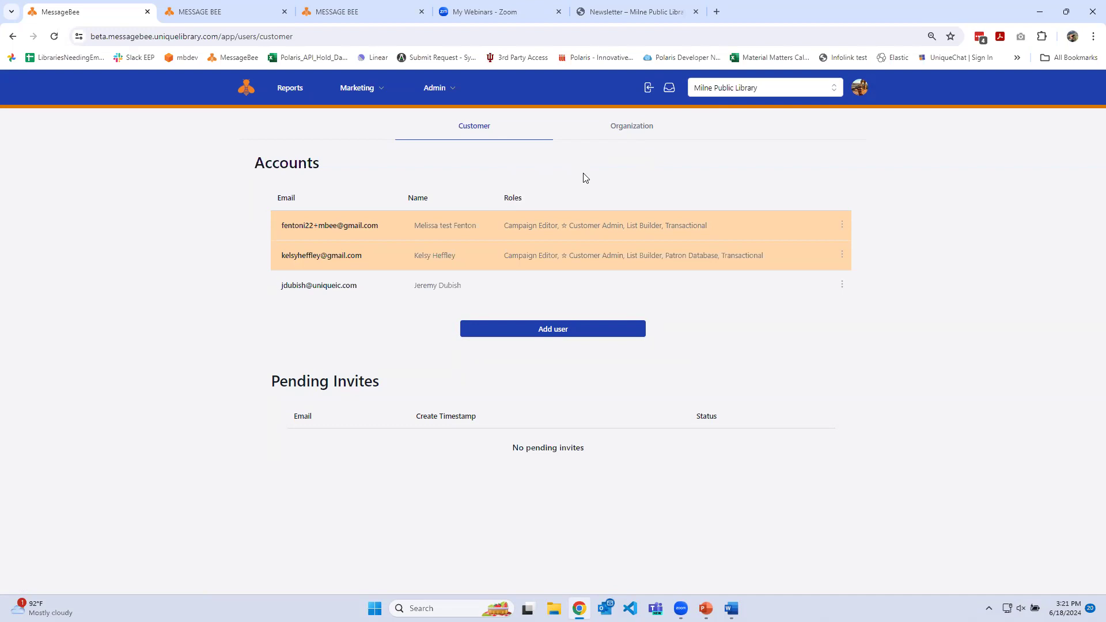
Open the signed-in user's account management, review the contact, password and two-step verification settings, and close it
{"action": "left_click", "coordinate": [859, 89]}
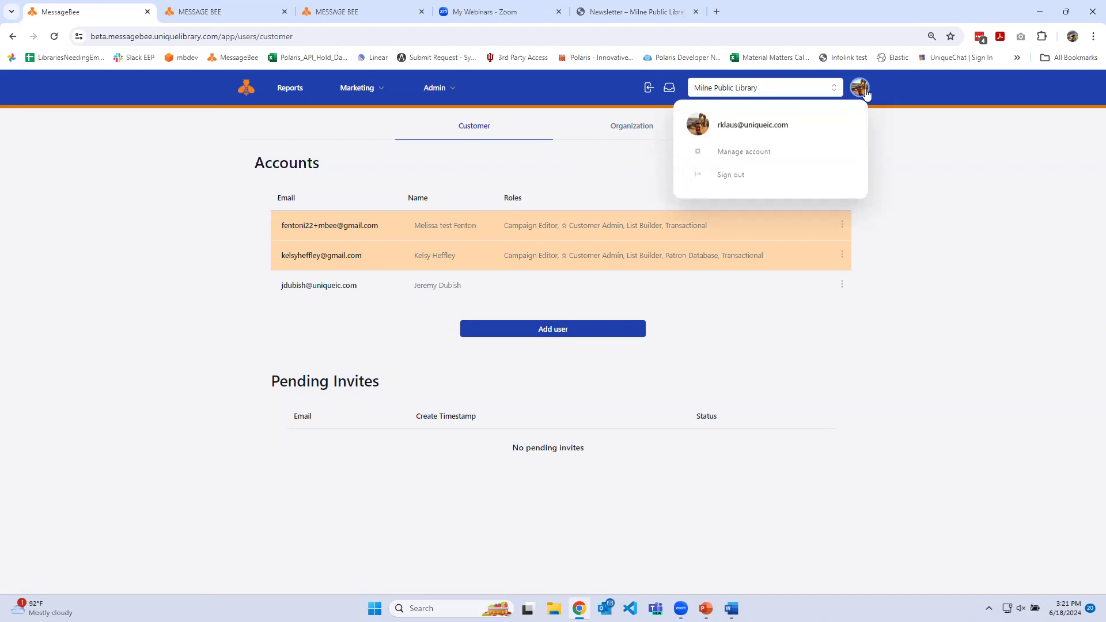
{"action": "left_click", "coordinate": [756, 153]}
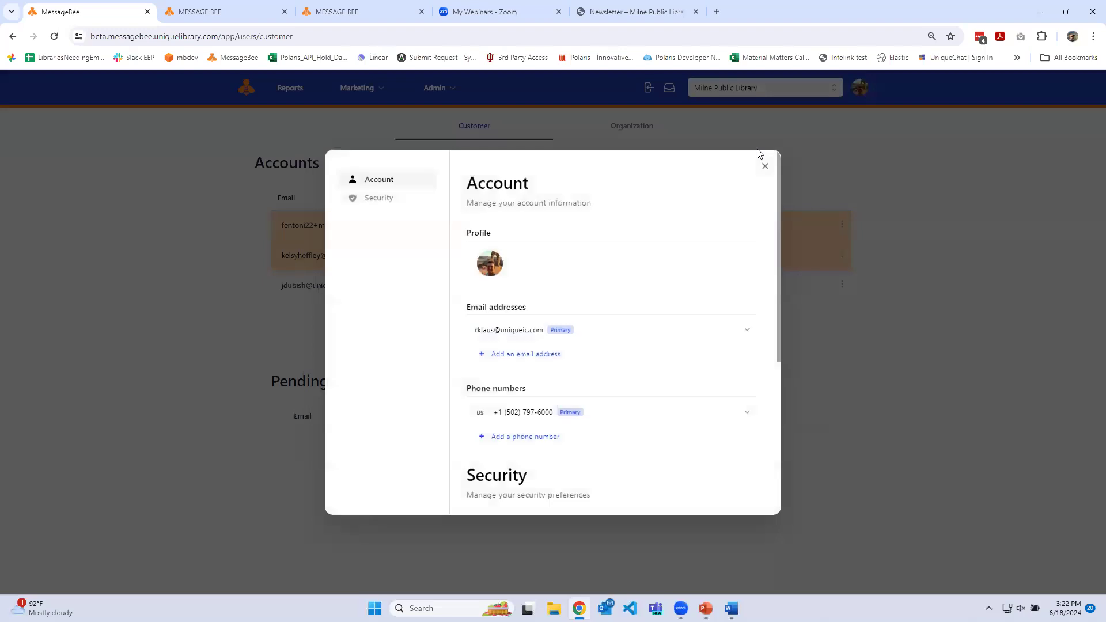
{"action": "scroll", "coordinate": [679, 257], "scroll_direction": "down", "scroll_amount": 1}
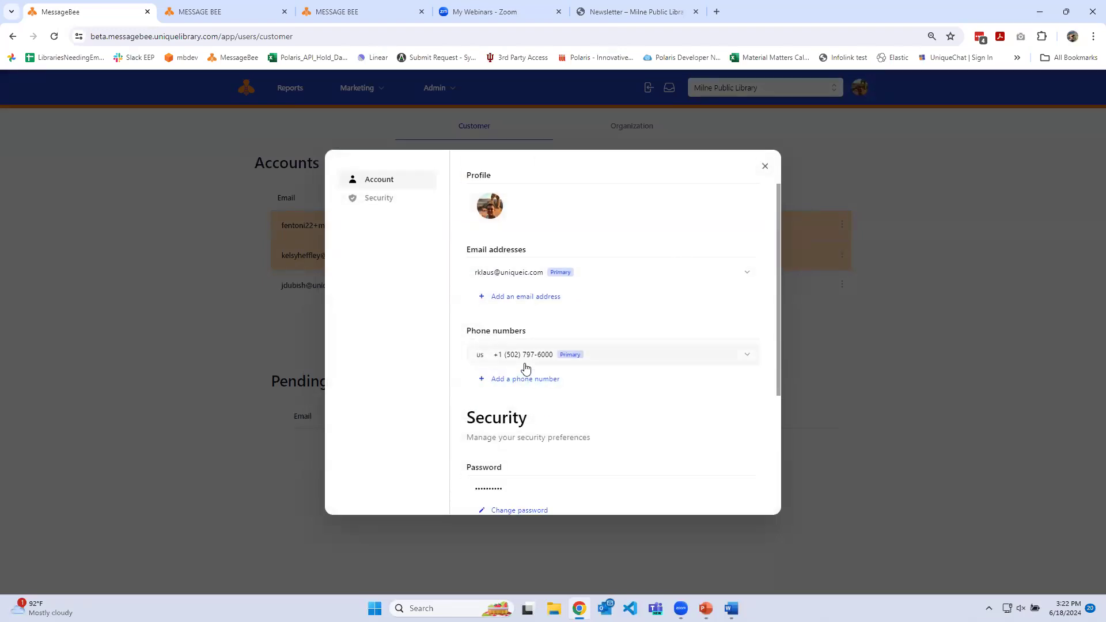
{"action": "scroll", "coordinate": [525, 368], "scroll_direction": "down", "scroll_amount": 3}
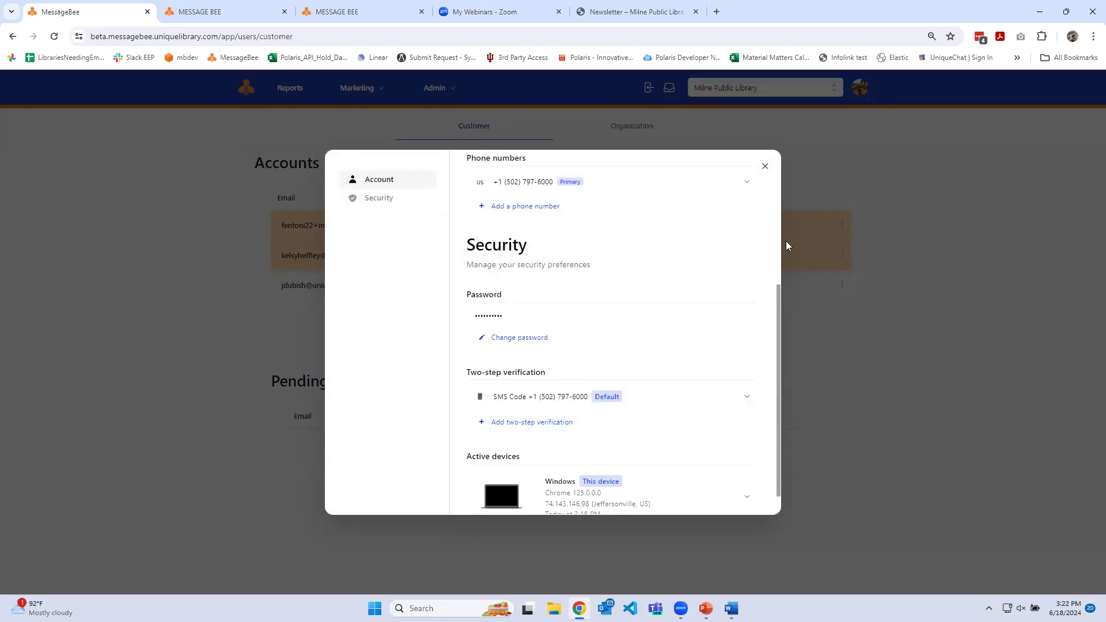
{"action": "left_click", "coordinate": [765, 165]}
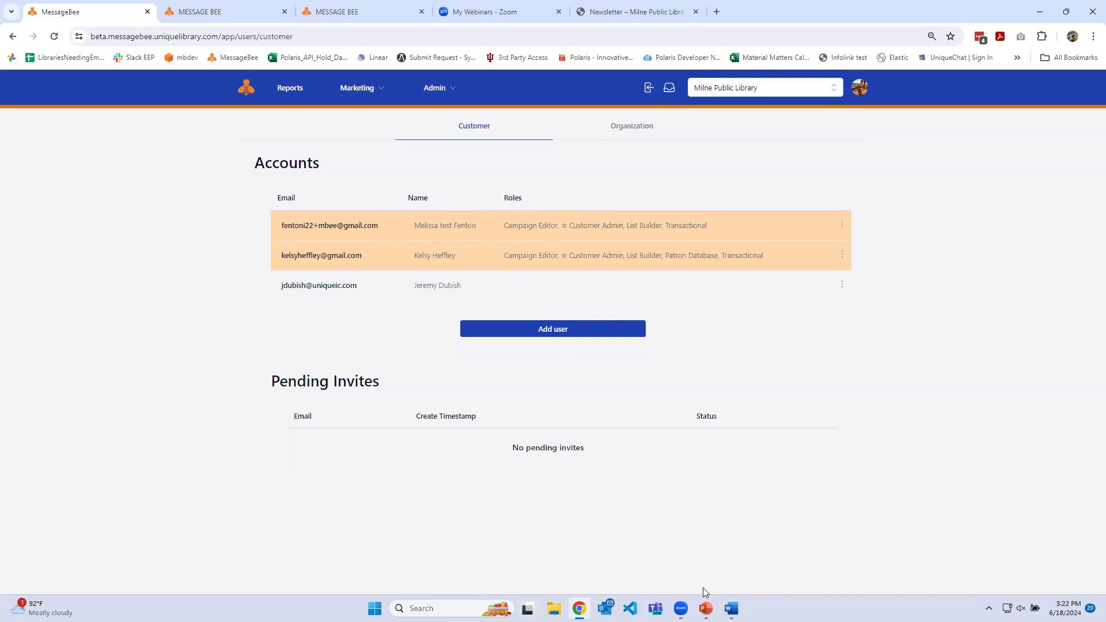
Switch to the MessageBee presentation in PowerPoint
{"action": "mouse_move", "coordinate": [706, 608]}
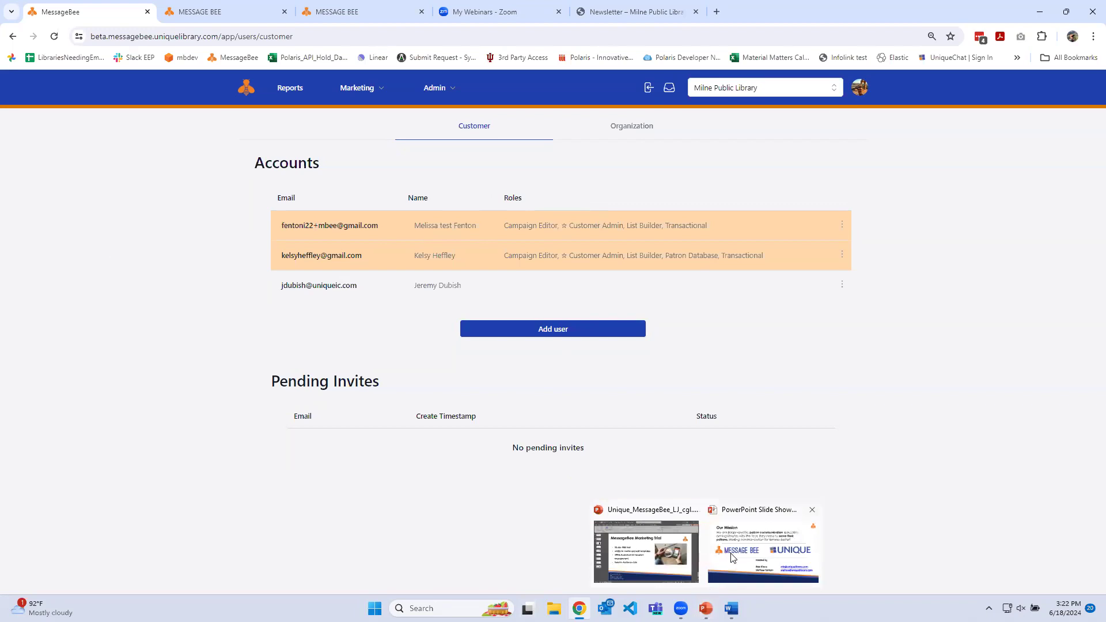
{"action": "left_click", "coordinate": [665, 561]}
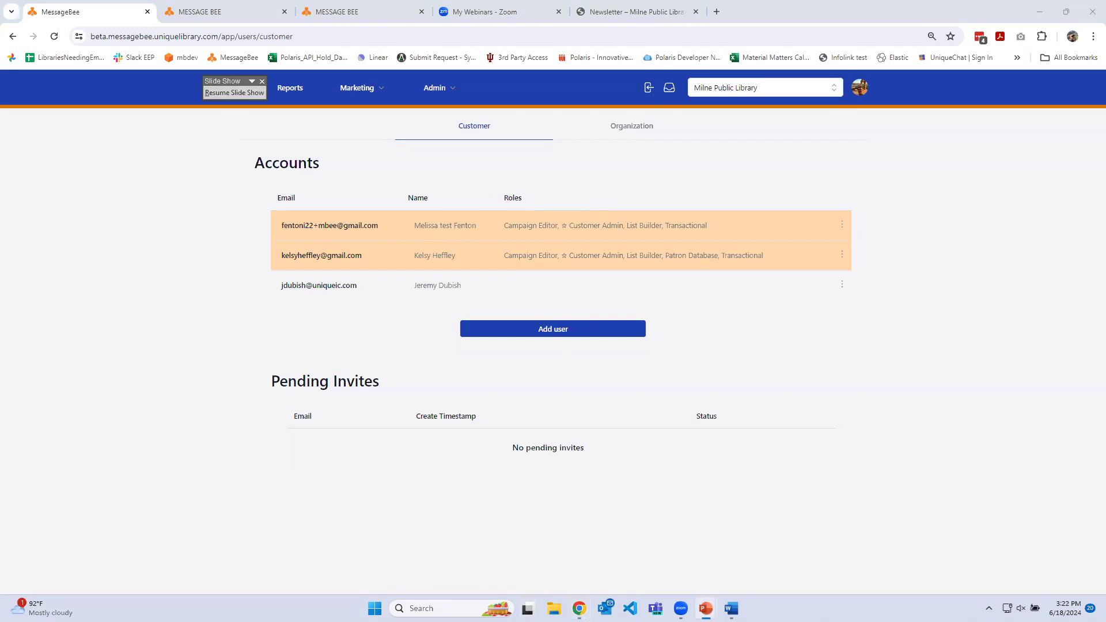
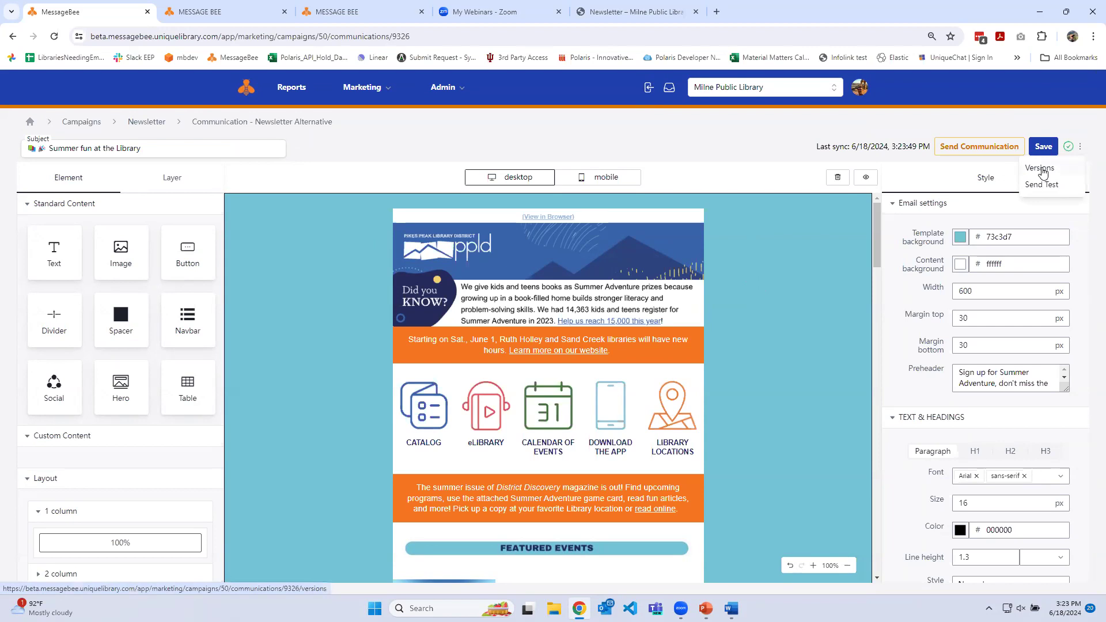
Send a test of the Newsletter Alternative email to the recipient's e-mail address
{"action": "left_click", "coordinate": [1041, 184]}
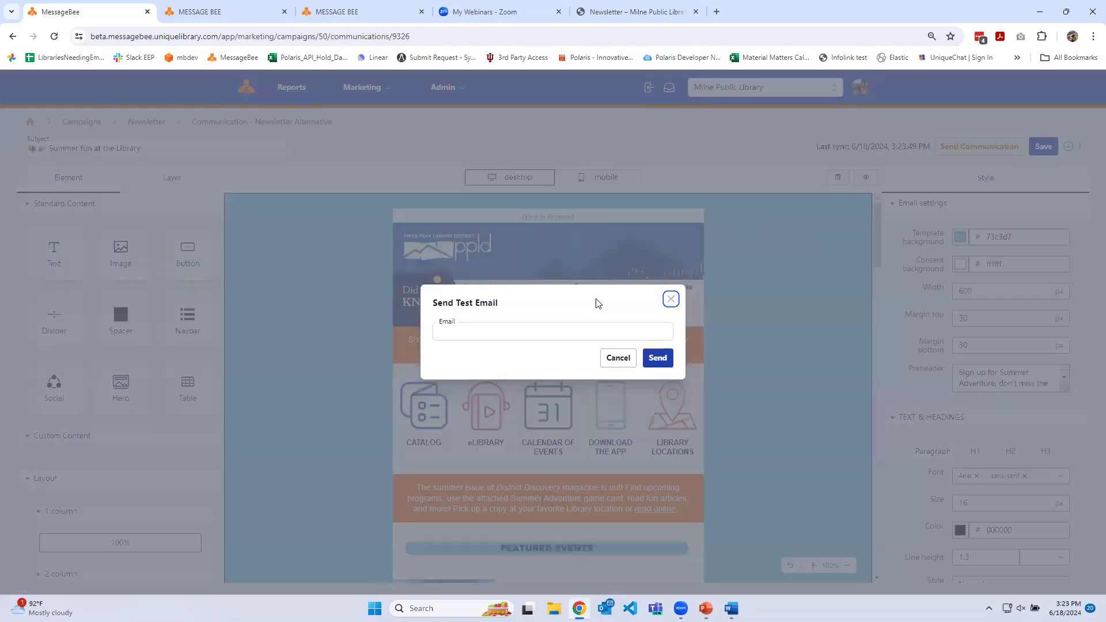
{"action": "left_click", "coordinate": [554, 328]}
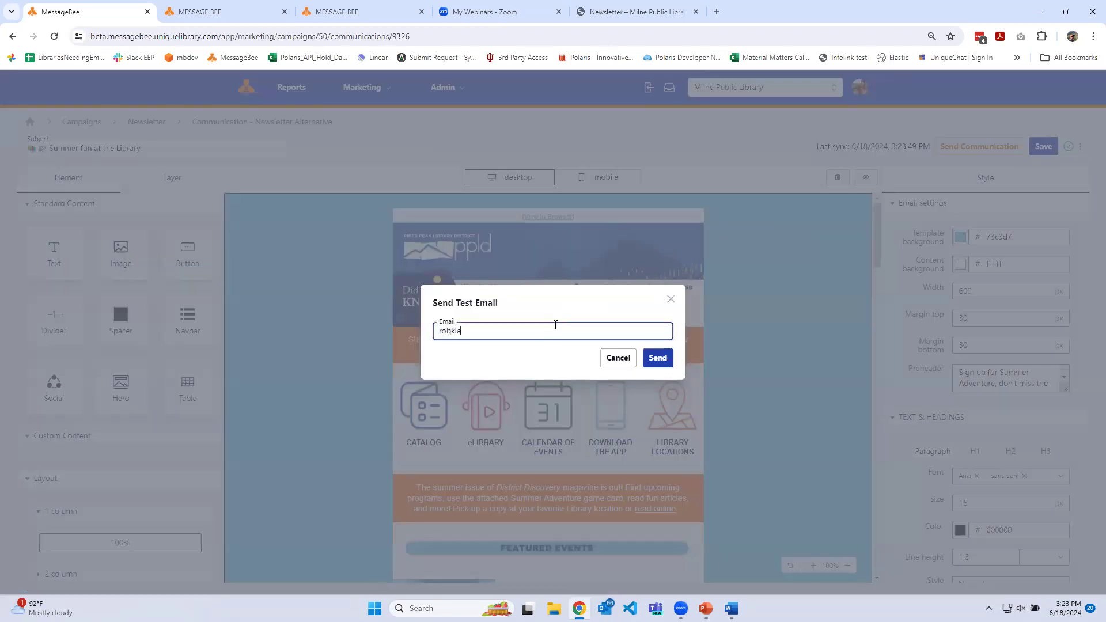
{"action": "left_click", "coordinate": [654, 357]}
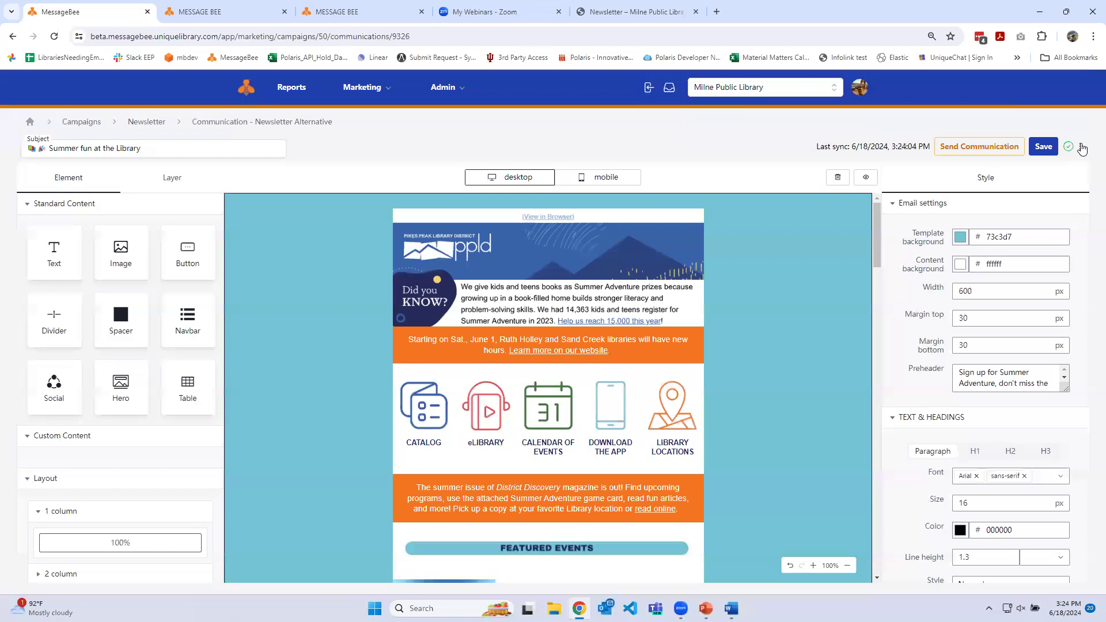
Clear the entire newsletter canvas and undo the clearing, doing this twice
{"action": "left_click", "coordinate": [839, 180]}
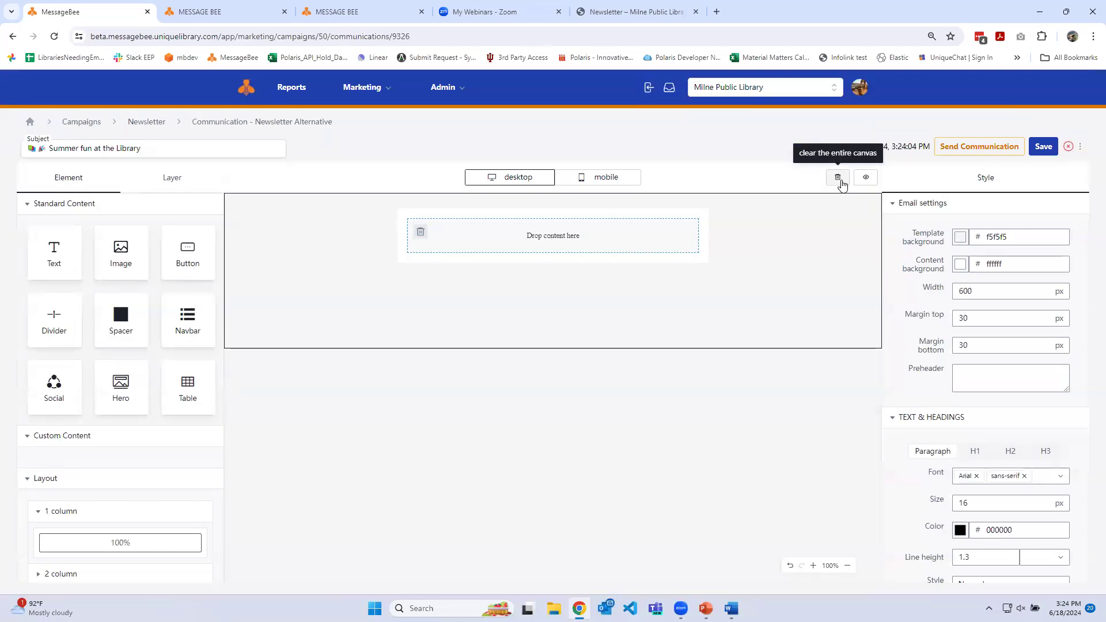
{"action": "key", "text": "ctrl+z"}
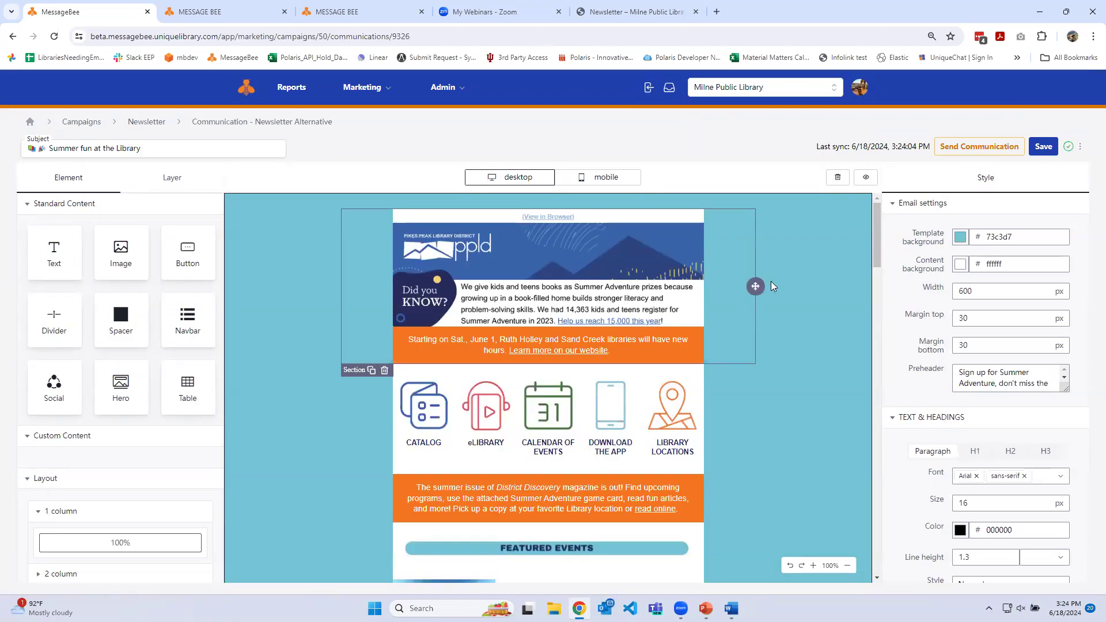
{"action": "scroll", "coordinate": [777, 278], "scroll_direction": "down", "scroll_amount": 1}
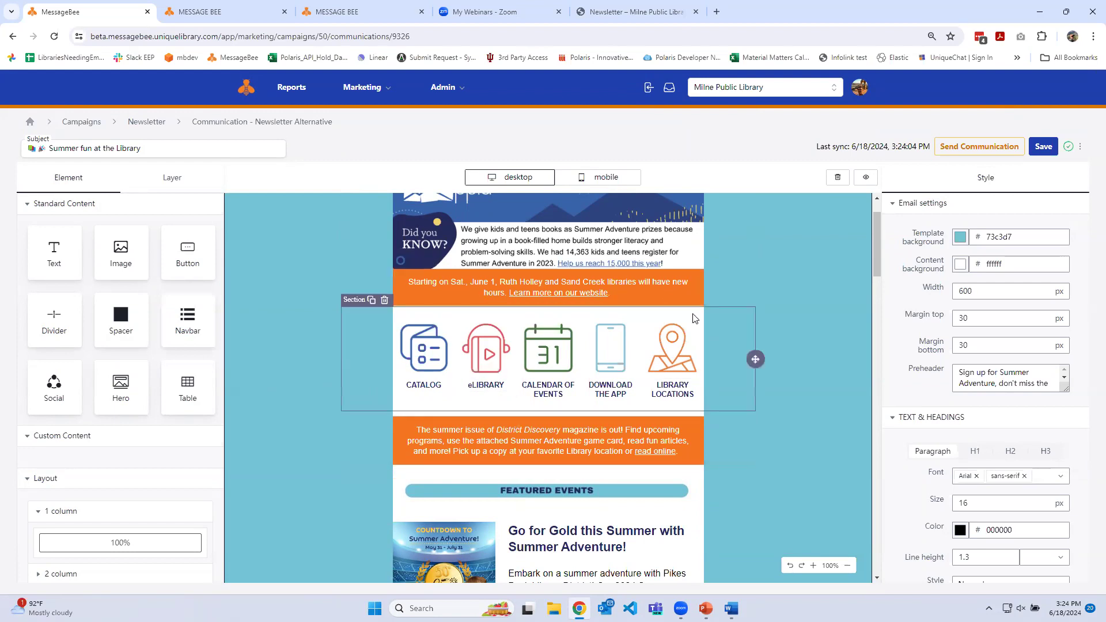
{"action": "scroll", "coordinate": [59, 466], "scroll_direction": "down", "scroll_amount": 1}
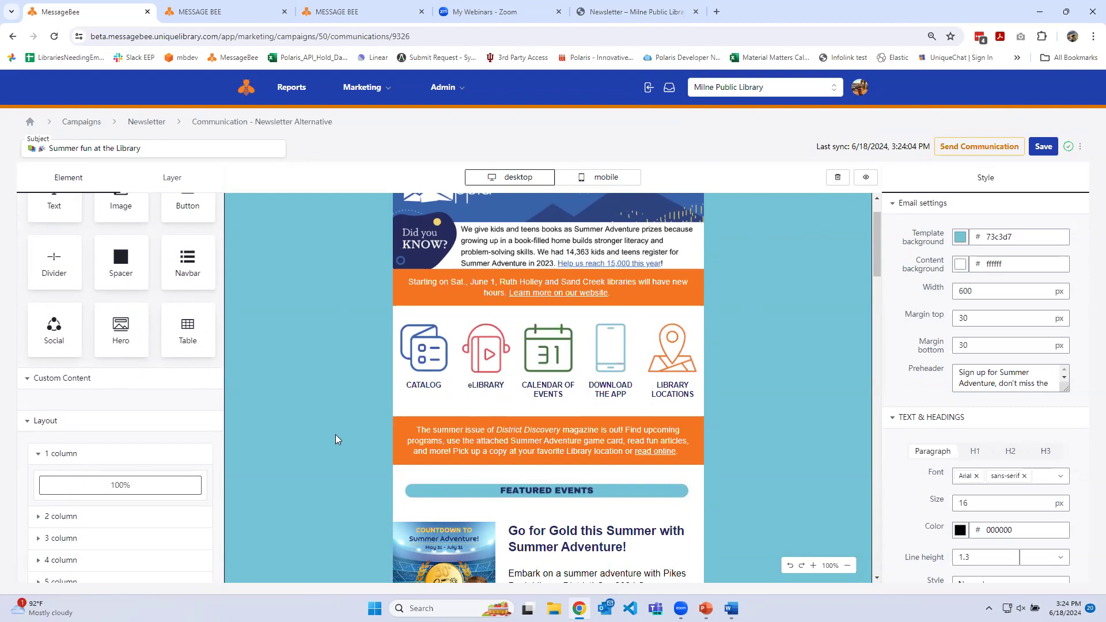
{"action": "left_click", "coordinate": [837, 177]}
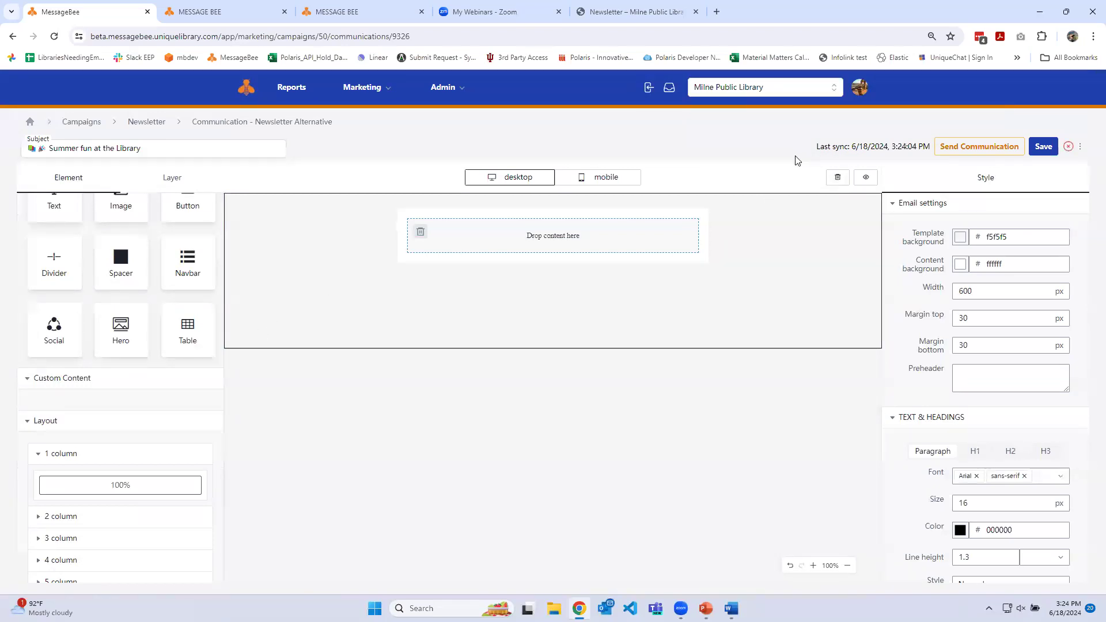
{"action": "key", "text": "ctrl+z"}
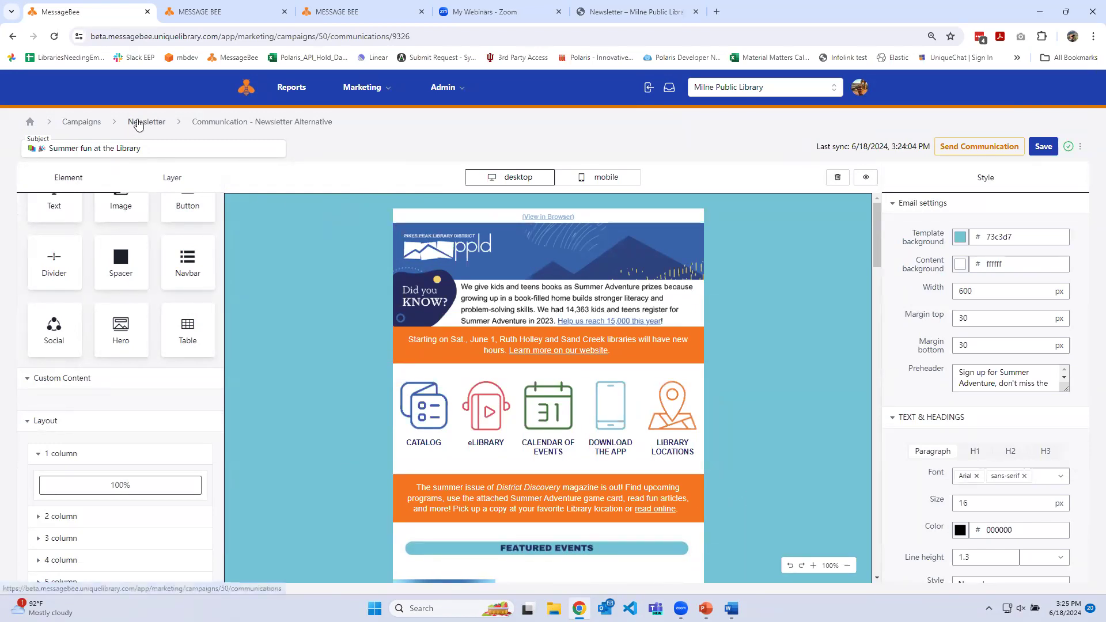
Examine the two-column layout options and the newsletter's layer structure, and return to the content elements
{"action": "scroll", "coordinate": [75, 490], "scroll_direction": "down", "scroll_amount": 1}
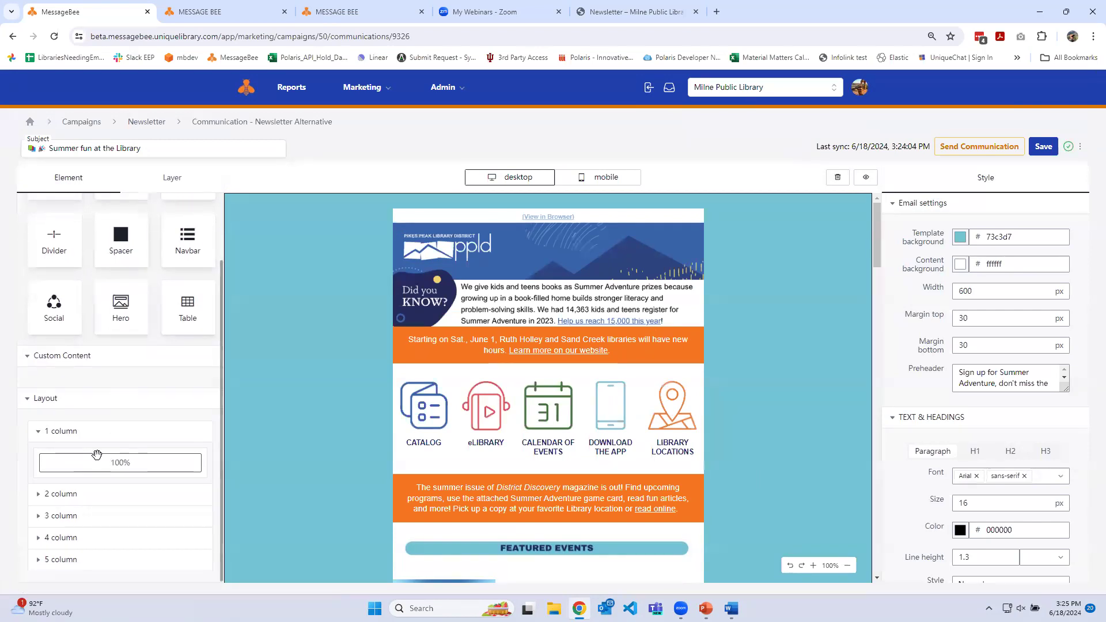
{"action": "left_click", "coordinate": [35, 495]}
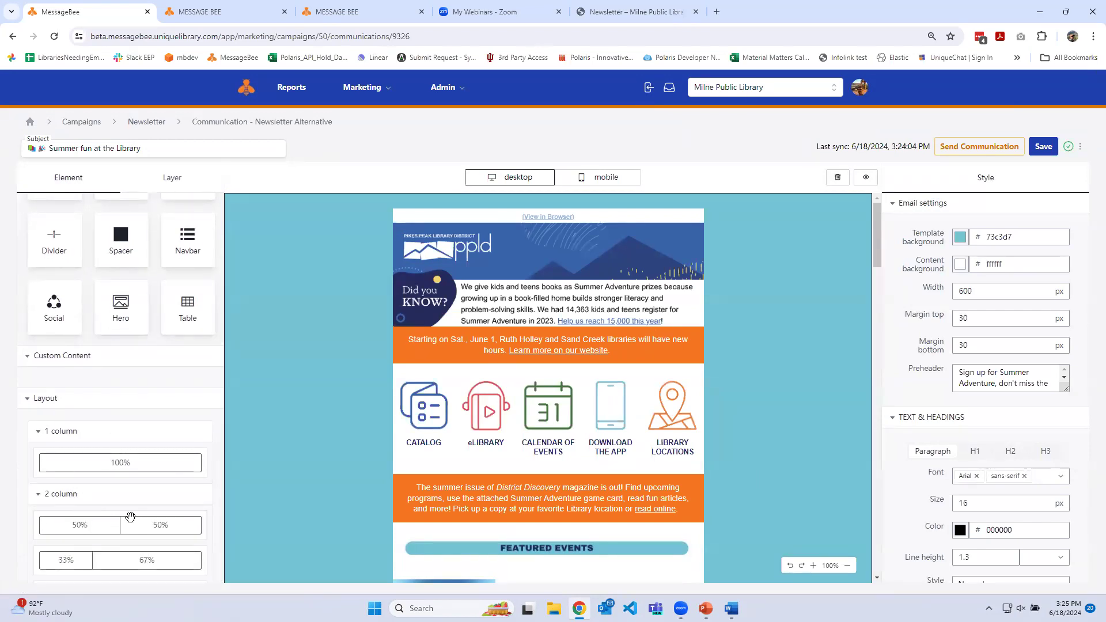
{"action": "scroll", "coordinate": [104, 501], "scroll_direction": "down", "scroll_amount": 2}
{"action": "scroll", "coordinate": [115, 485], "scroll_direction": "up", "scroll_amount": 3}
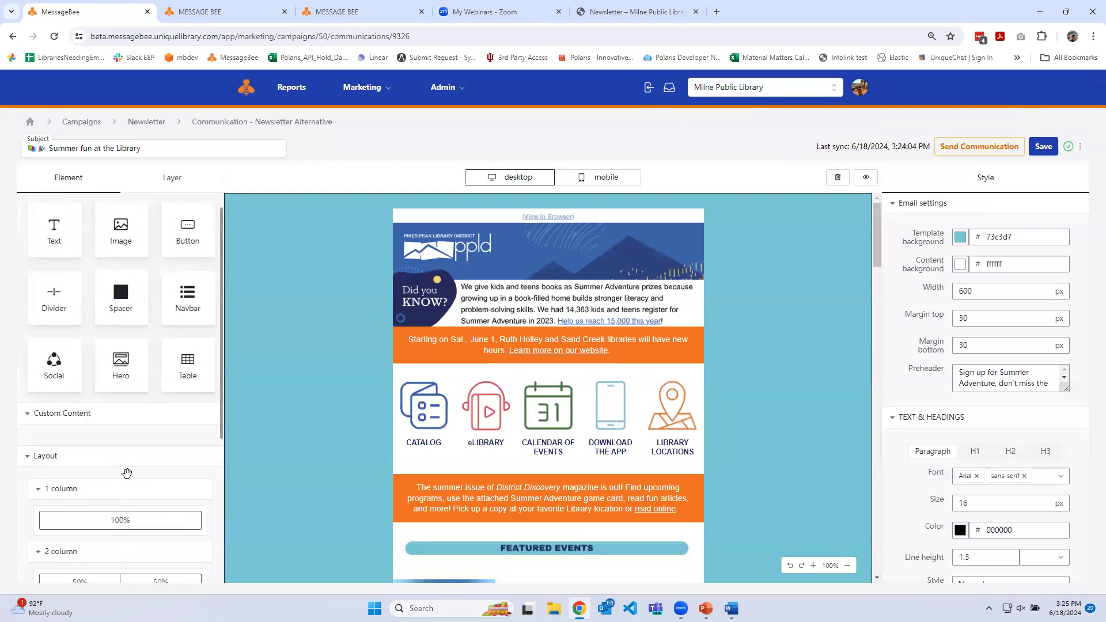
{"action": "scroll", "coordinate": [105, 501], "scroll_direction": "down", "scroll_amount": 1}
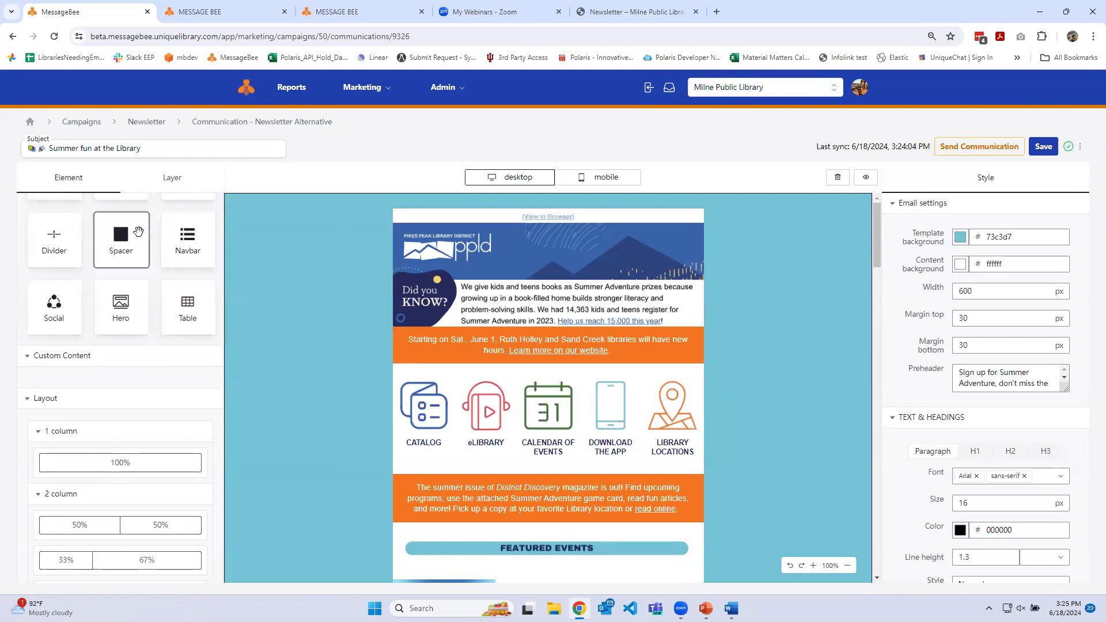
{"action": "left_click", "coordinate": [174, 179]}
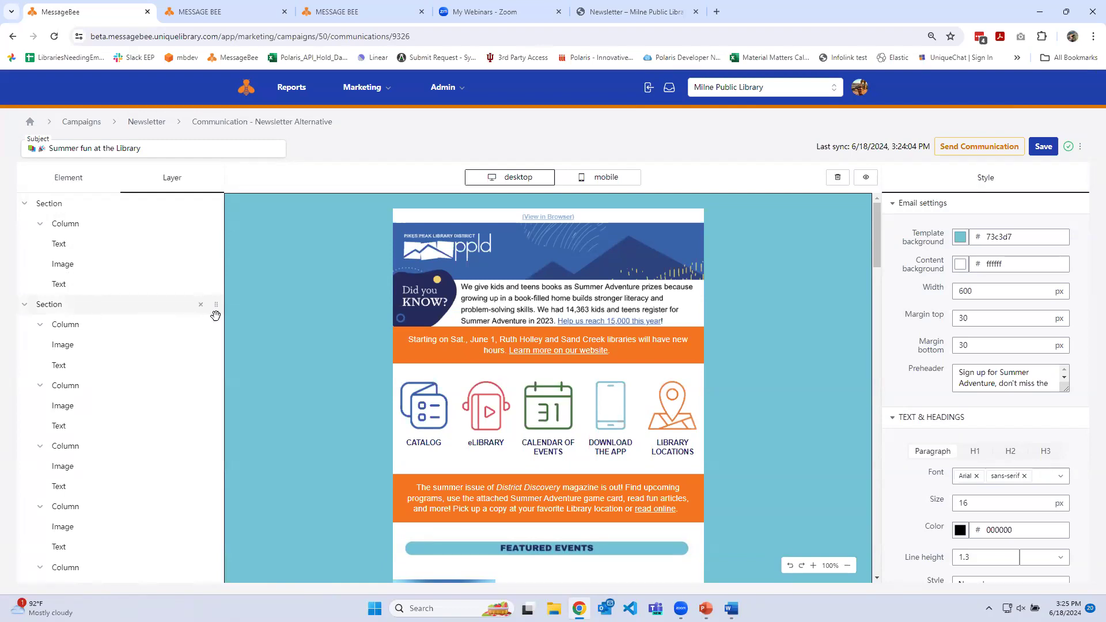
{"action": "left_click", "coordinate": [72, 175]}
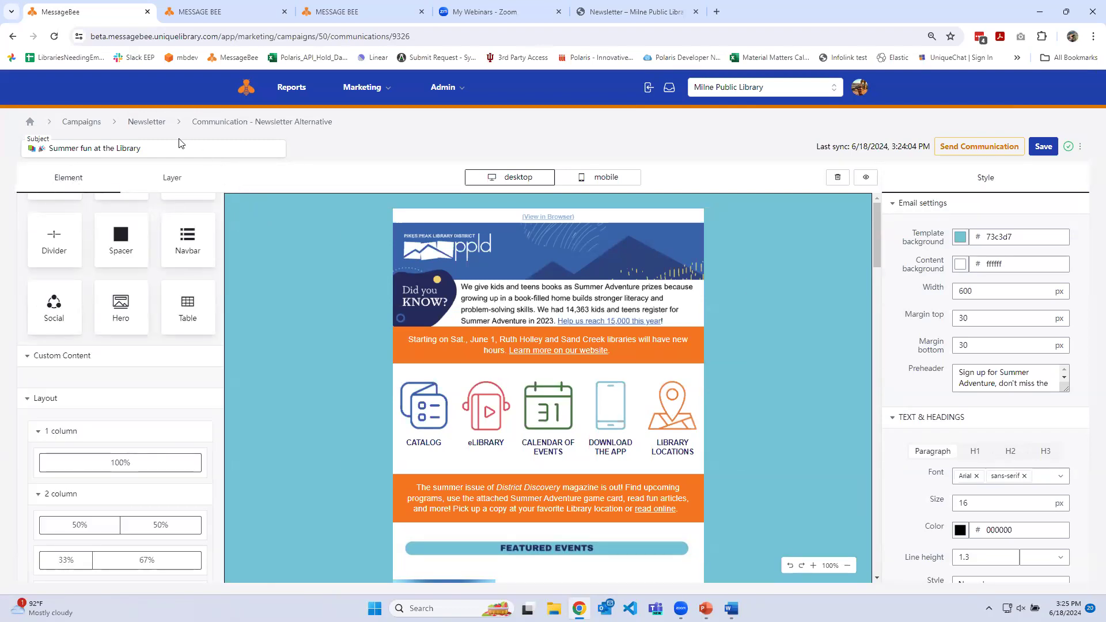
View the send scheduling for Newsletter Alternative in the Newsletter campaign, and return to the campaigns without scheduling
{"action": "left_click", "coordinate": [153, 124]}
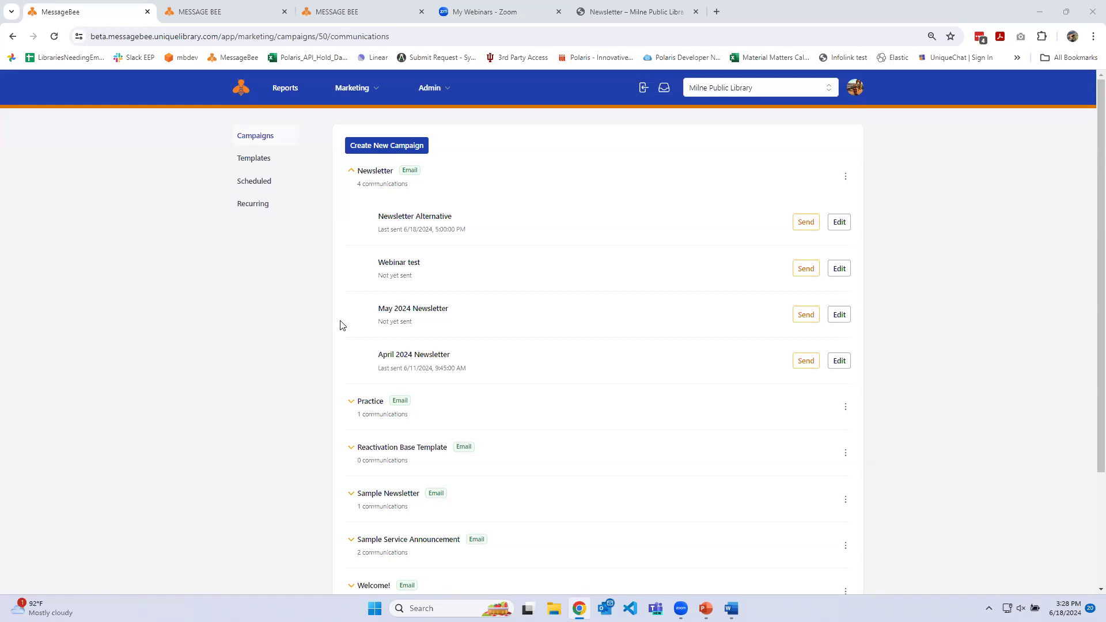
{"action": "left_click", "coordinate": [813, 226]}
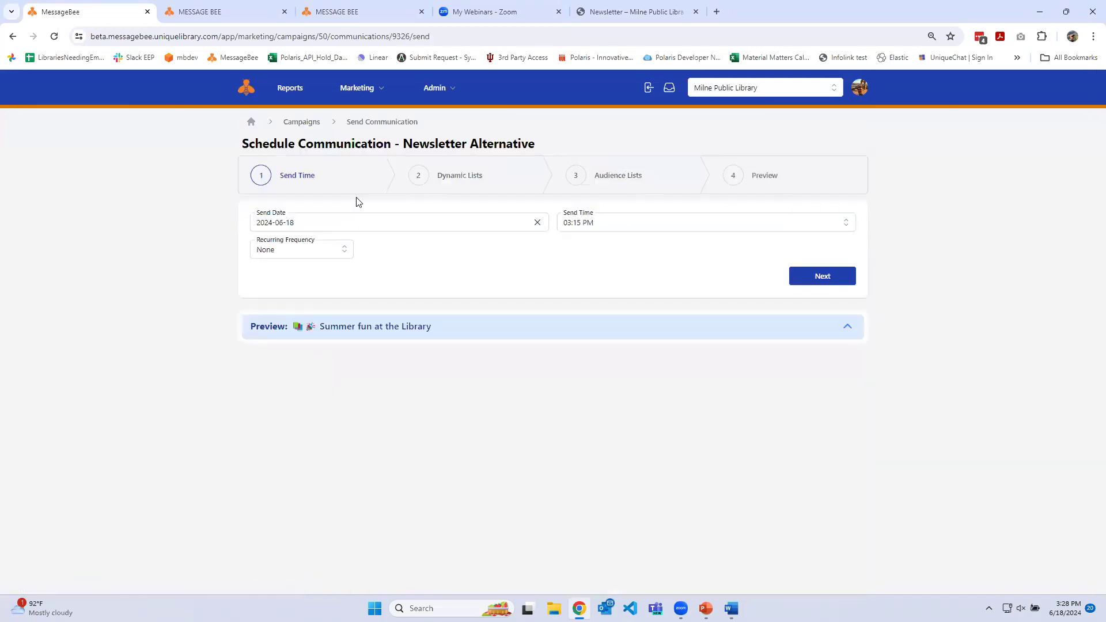
{"action": "left_click", "coordinate": [301, 122]}
Open the Newsletter Alternative communication for editing and check its additional options for versions and test sending
{"action": "left_click", "coordinate": [839, 219]}
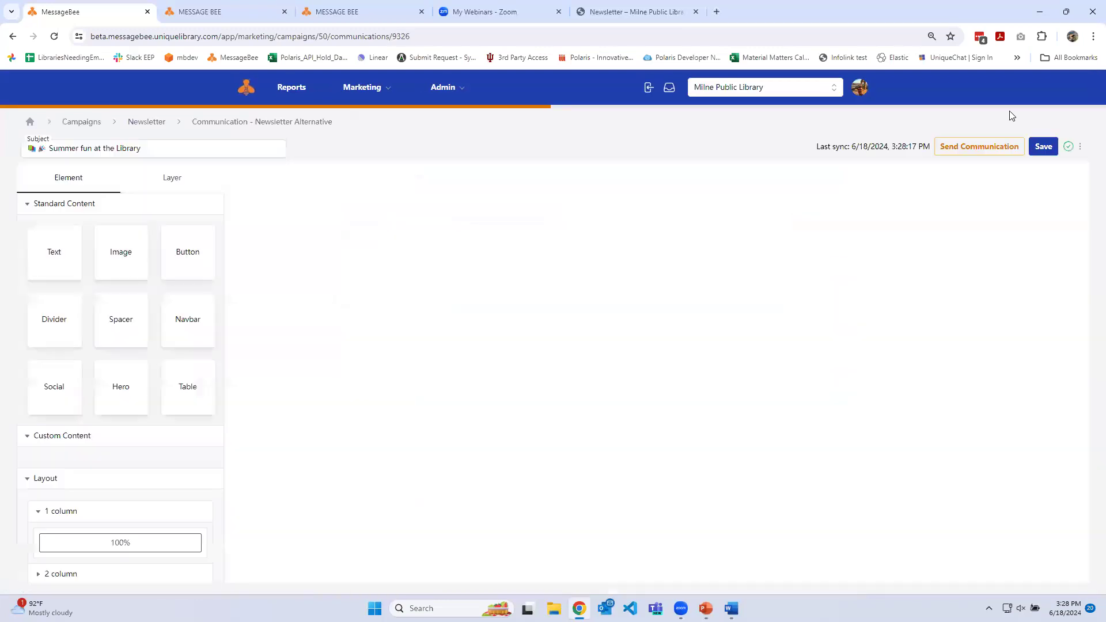
{"action": "left_click", "coordinate": [1080, 146]}
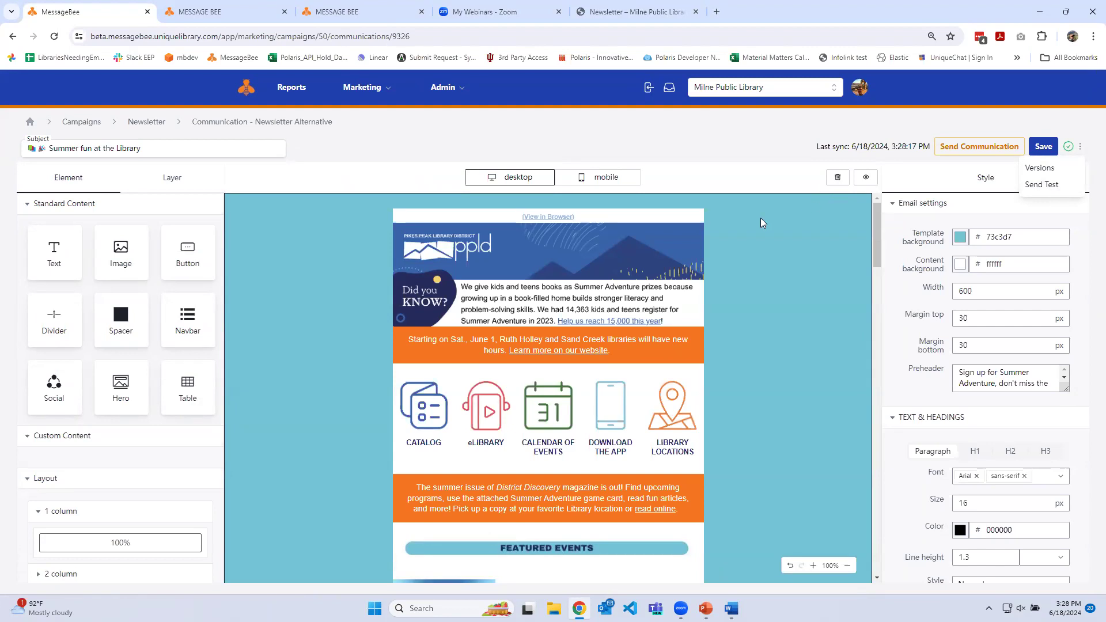
{"action": "left_click", "coordinate": [651, 138]}
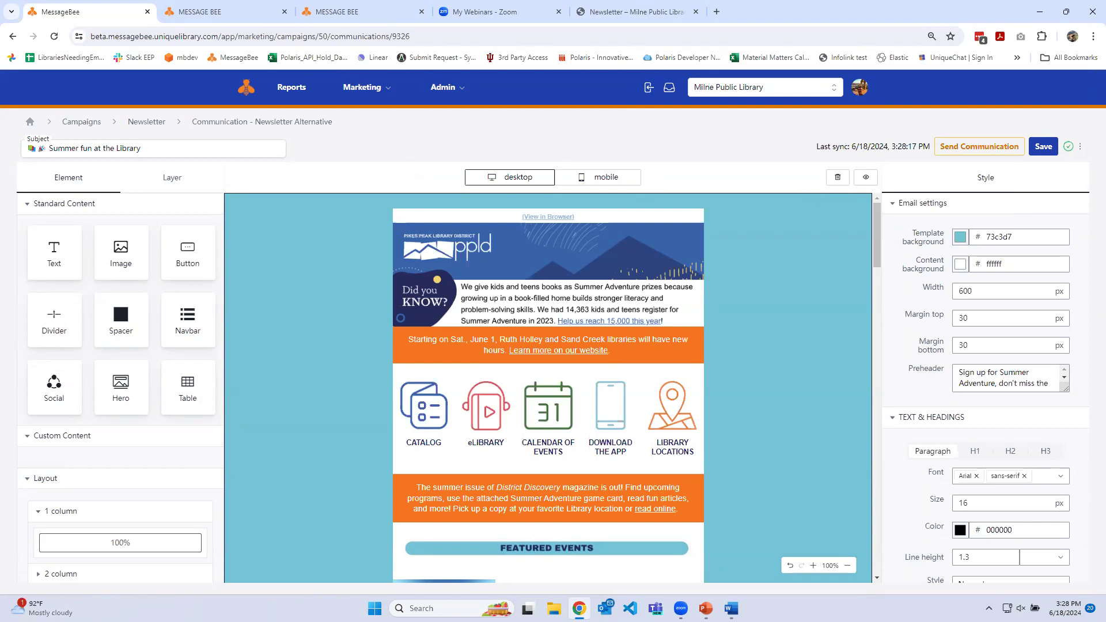
Add a text block beneath the Summer Adventure image in the featured events section
{"action": "scroll", "coordinate": [619, 457], "scroll_direction": "down", "scroll_amount": 6}
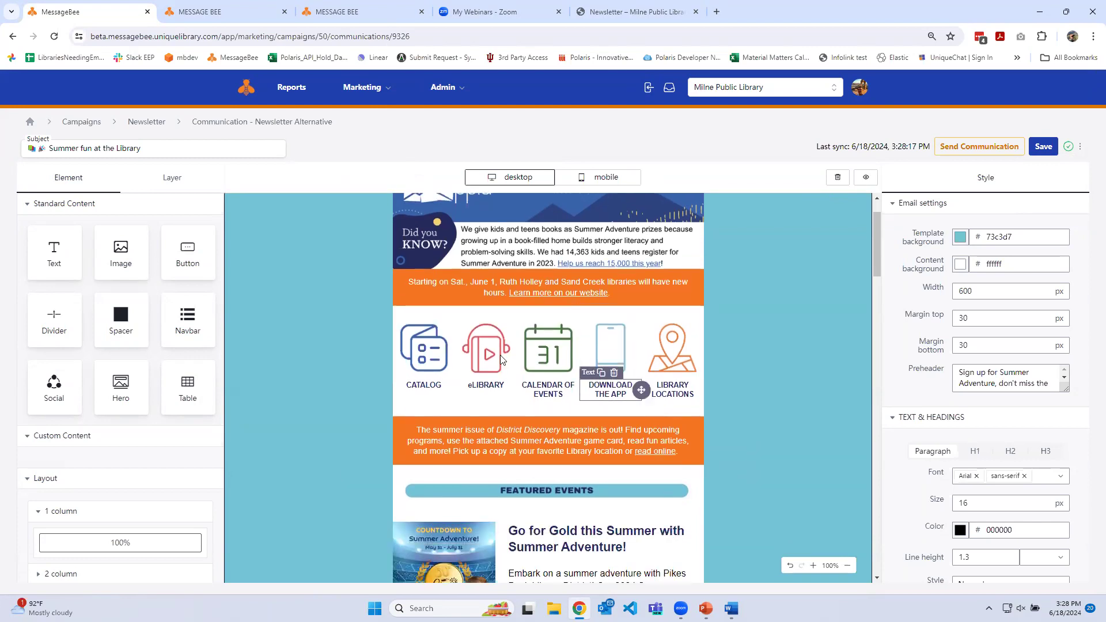
{"action": "scroll", "coordinate": [522, 411], "scroll_direction": "down", "scroll_amount": 2}
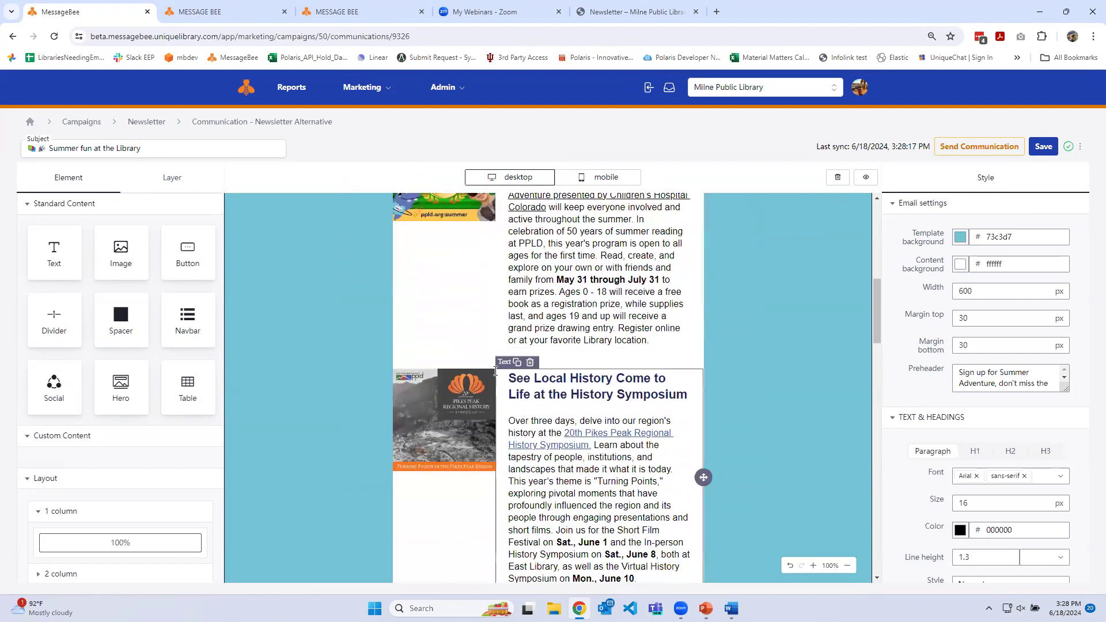
{"action": "scroll", "coordinate": [532, 353], "scroll_direction": "up", "scroll_amount": 3}
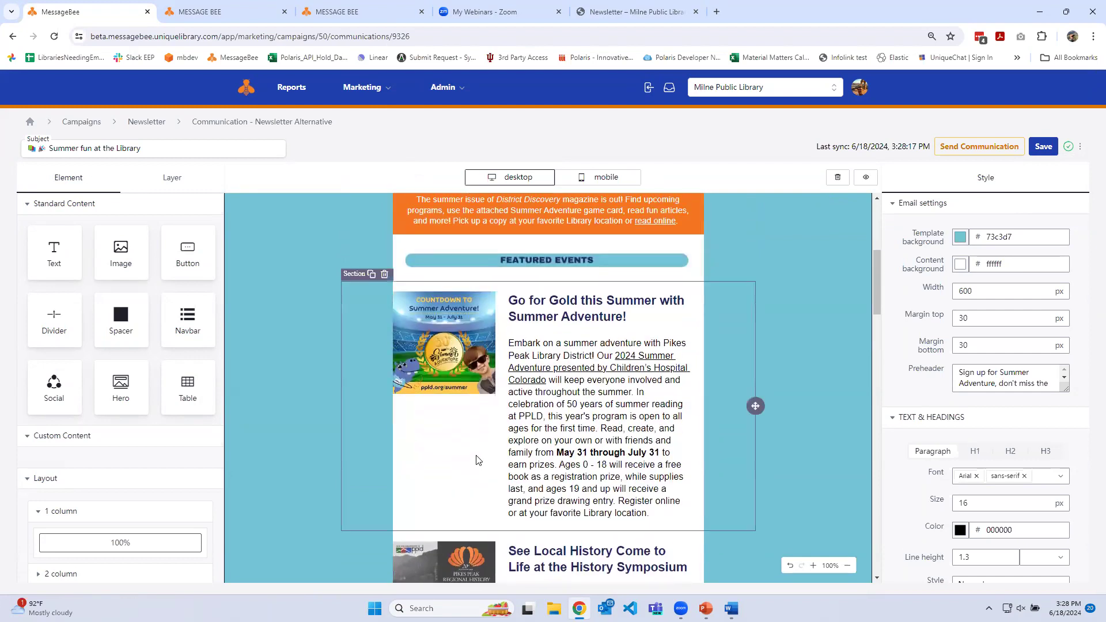
{"action": "left_click", "coordinate": [376, 384]}
{"action": "left_click_drag", "start_coordinate": [54, 253], "coordinate": [420, 427]}
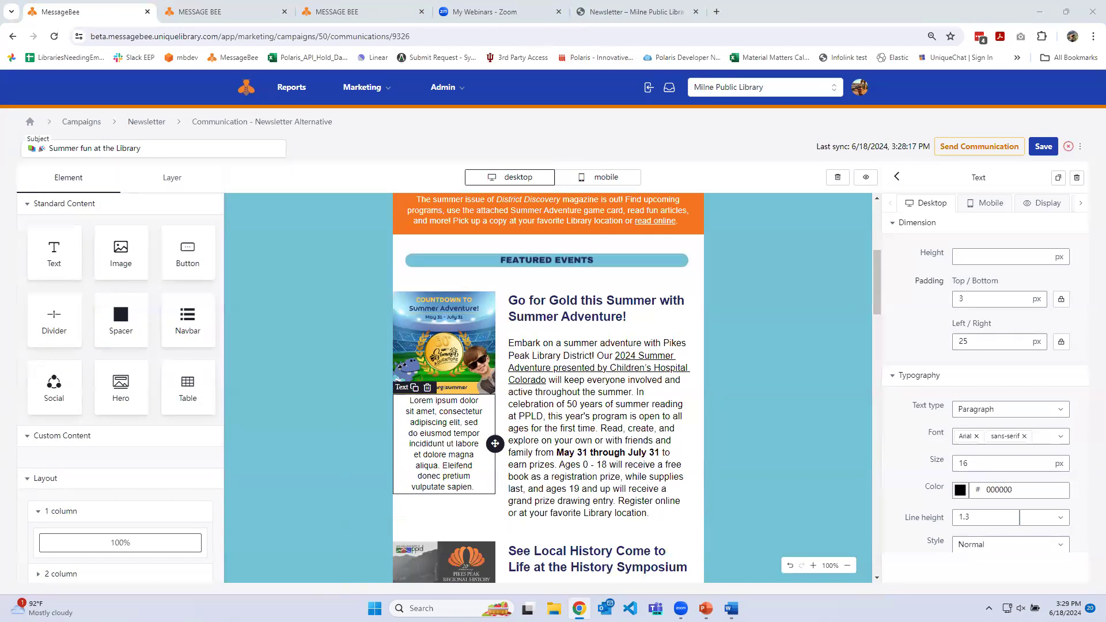
Switch to the MessageBee Marketing Trial slide show in PowerPoint
{"action": "mouse_move", "coordinate": [706, 609]}
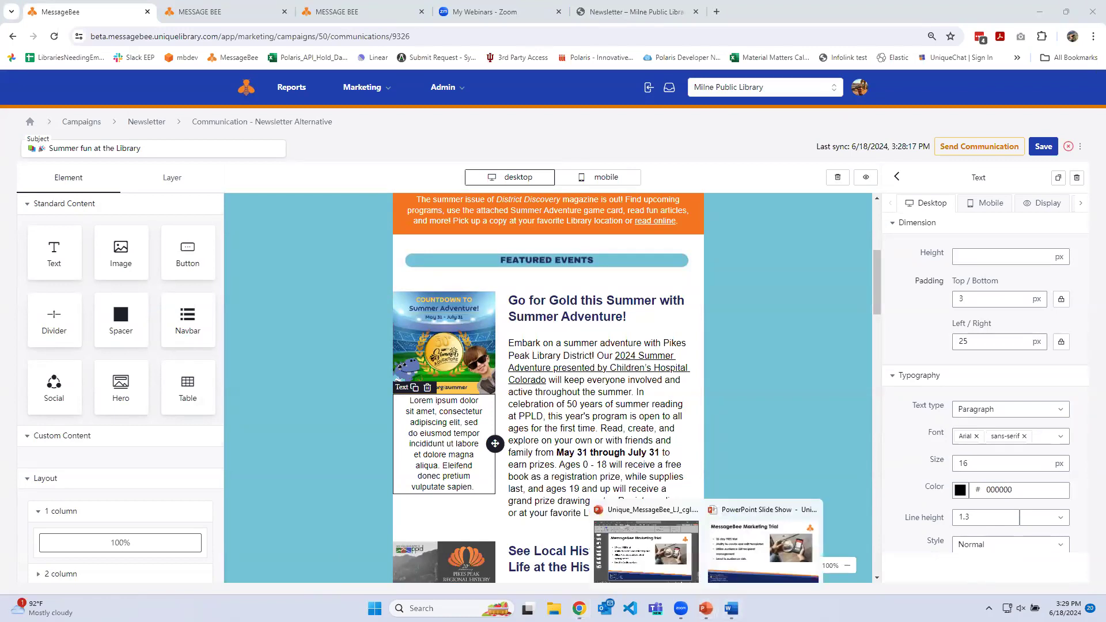